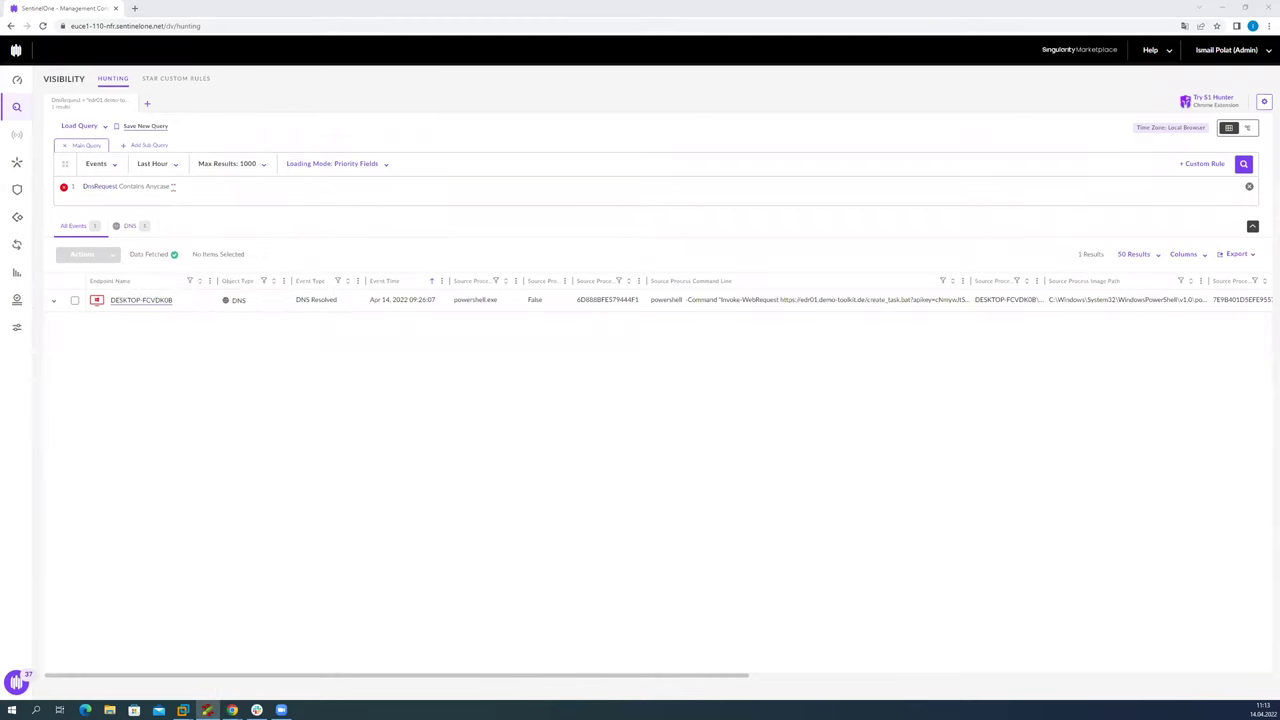
Step: Run a hunting query for events whose DnsRequest Contains Anycase "edr01.demo-toolkit.de"
{"action": "left_click", "coordinate": [173, 186]}
{"action": "type", "text": "edr01.demo-toolkit.de"}
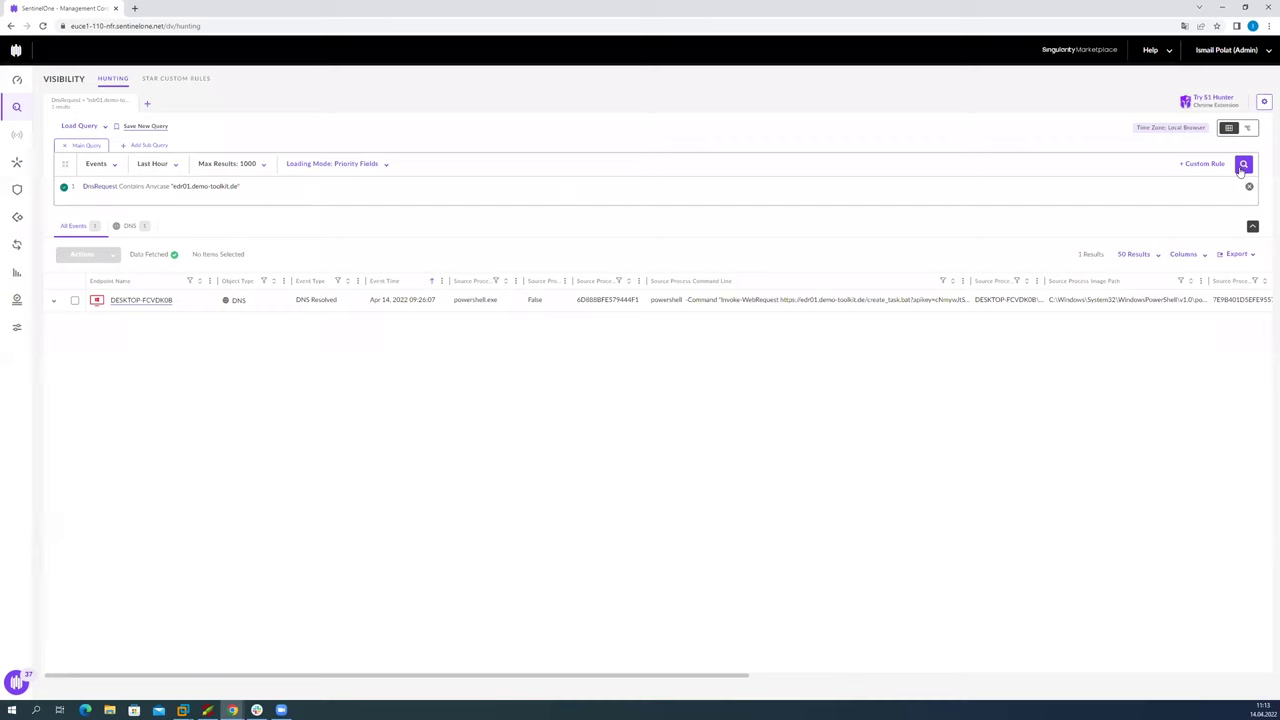
{"action": "left_click", "coordinate": [1243, 164]}
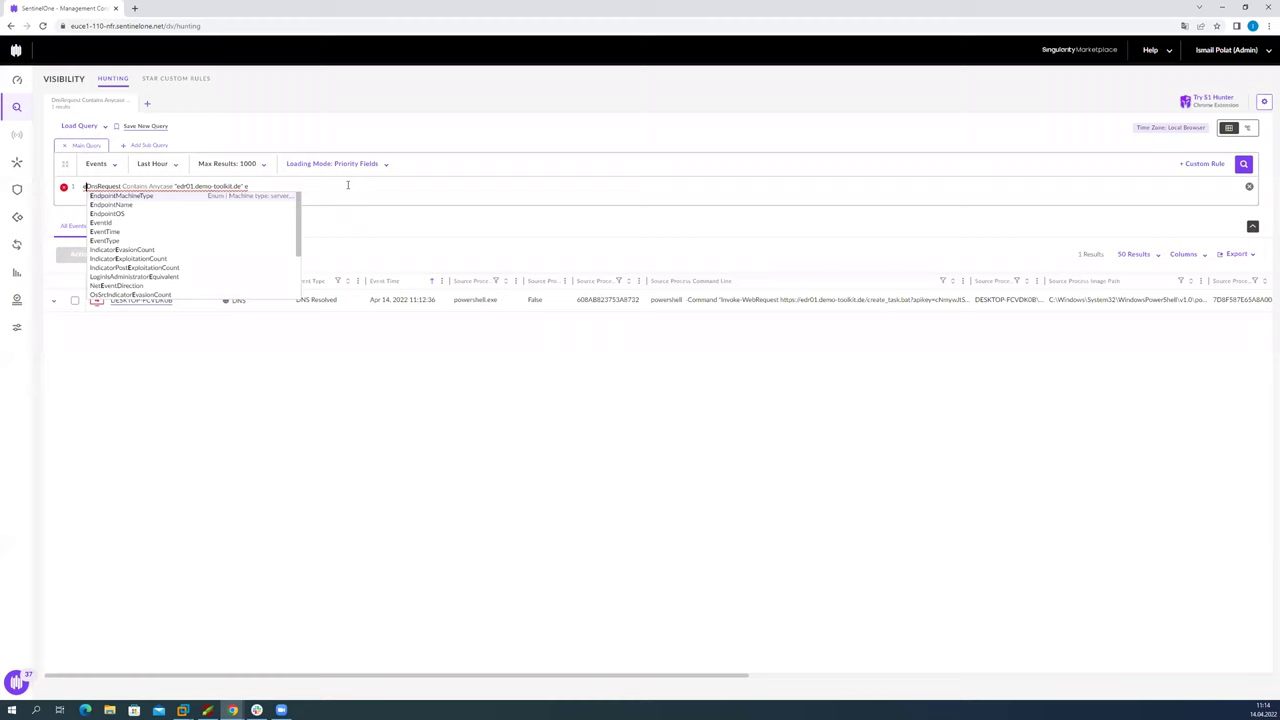
Step: Add an AND EventTime condition for events after "Apr 14, 2022 11:10:10" to the query and run it
{"action": "left_click", "coordinate": [285, 180]}
{"action": "key", "text": "BackSpace"}
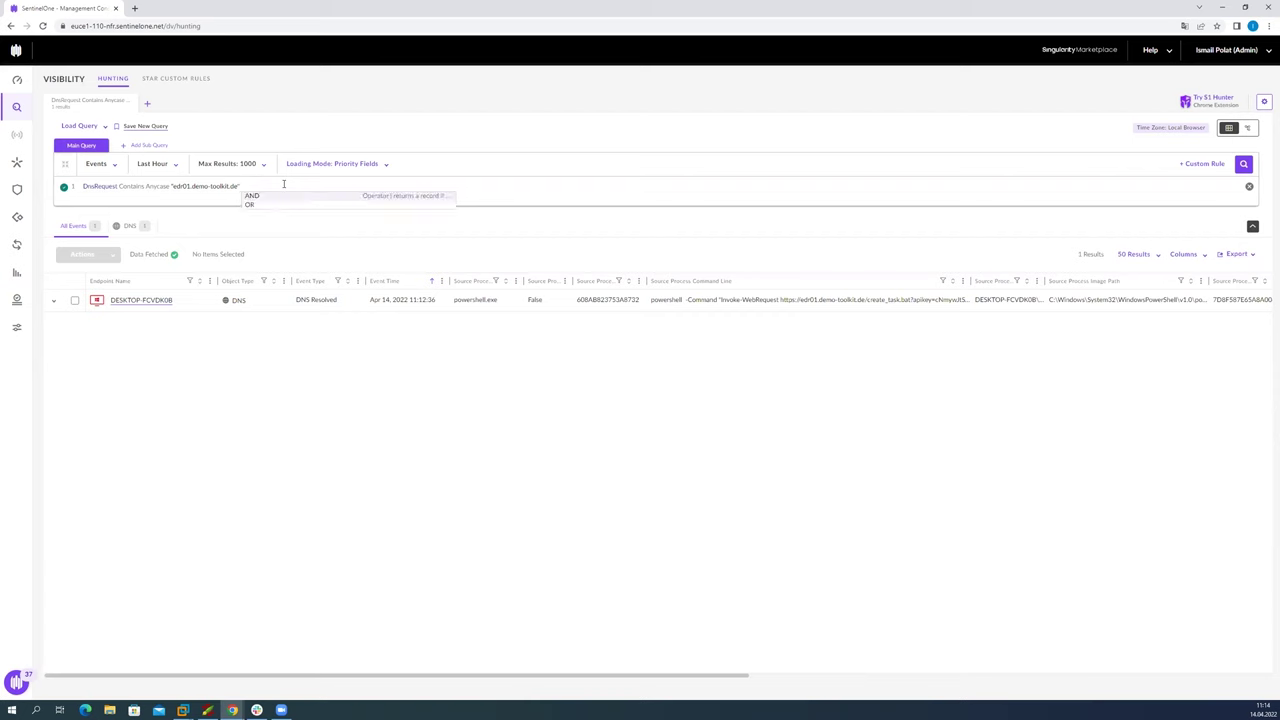
{"action": "type", "text": "AND event"}
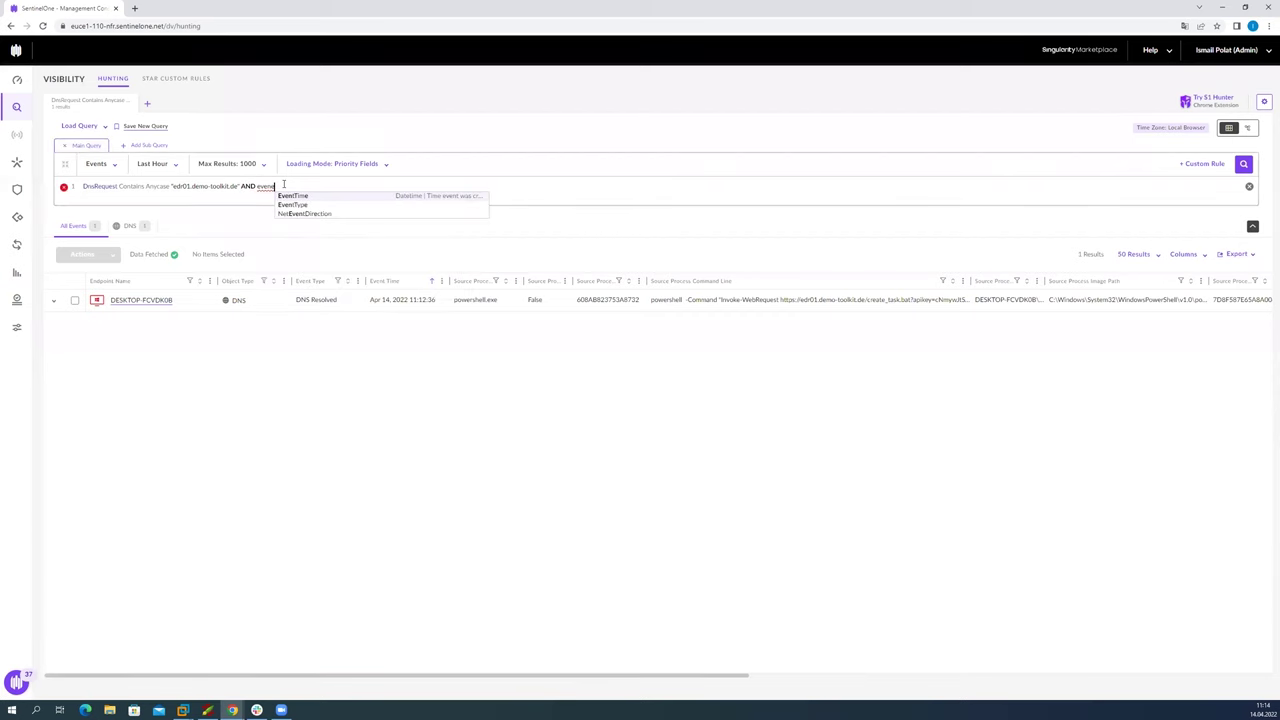
{"action": "key", "text": "Return"}
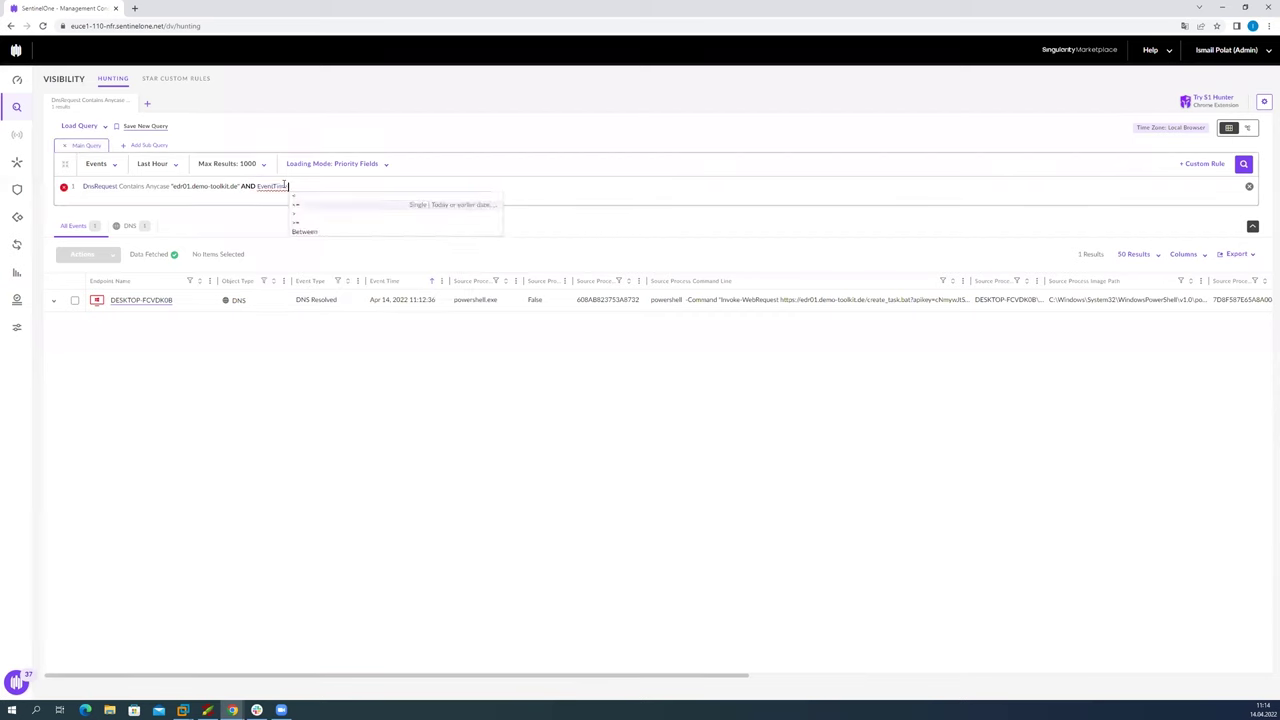
{"action": "key", "text": "Return"}
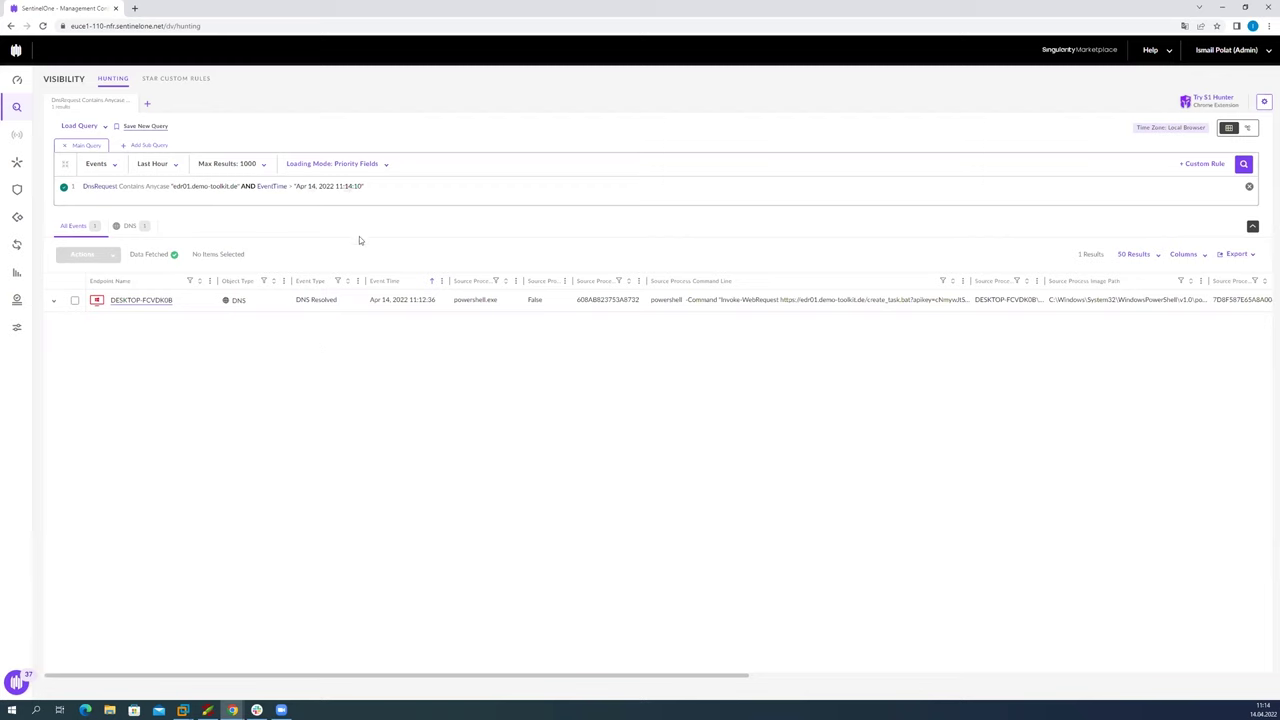
{"action": "left_click", "coordinate": [1241, 167]}
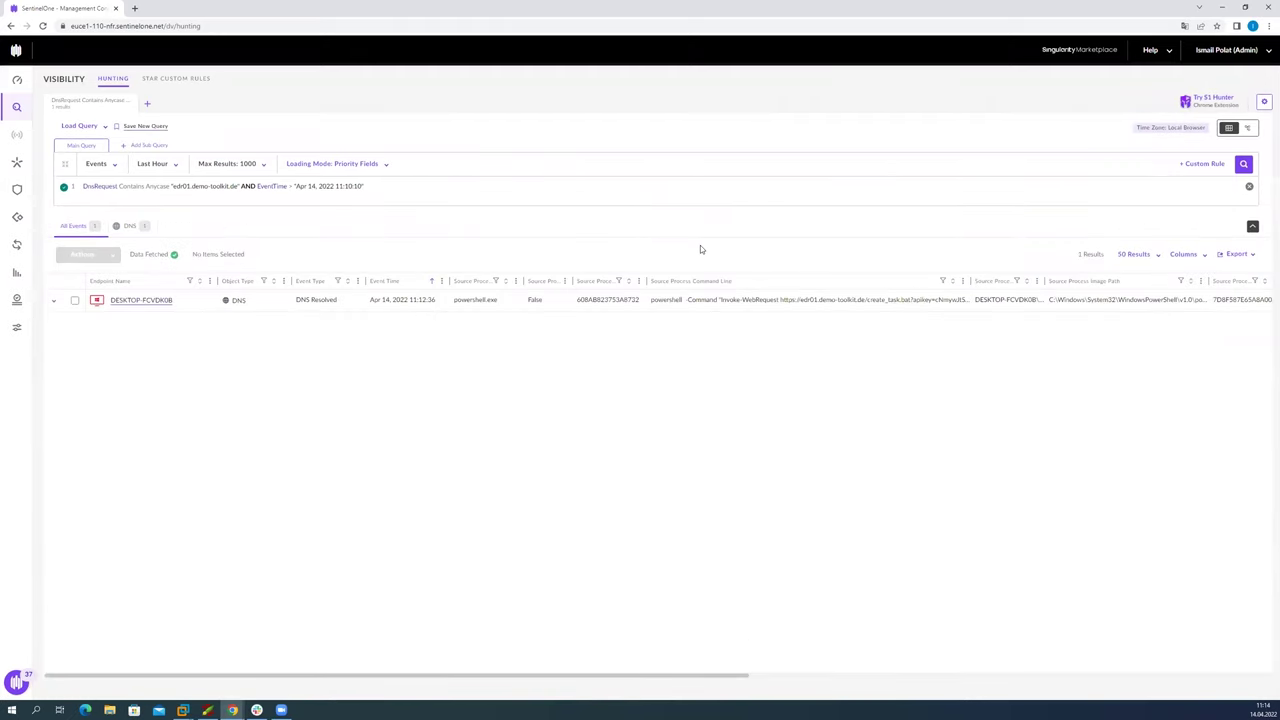
Step: Expand the DNS event's details and show the full command line of its powershell.exe source process
{"action": "left_click", "coordinate": [54, 301]}
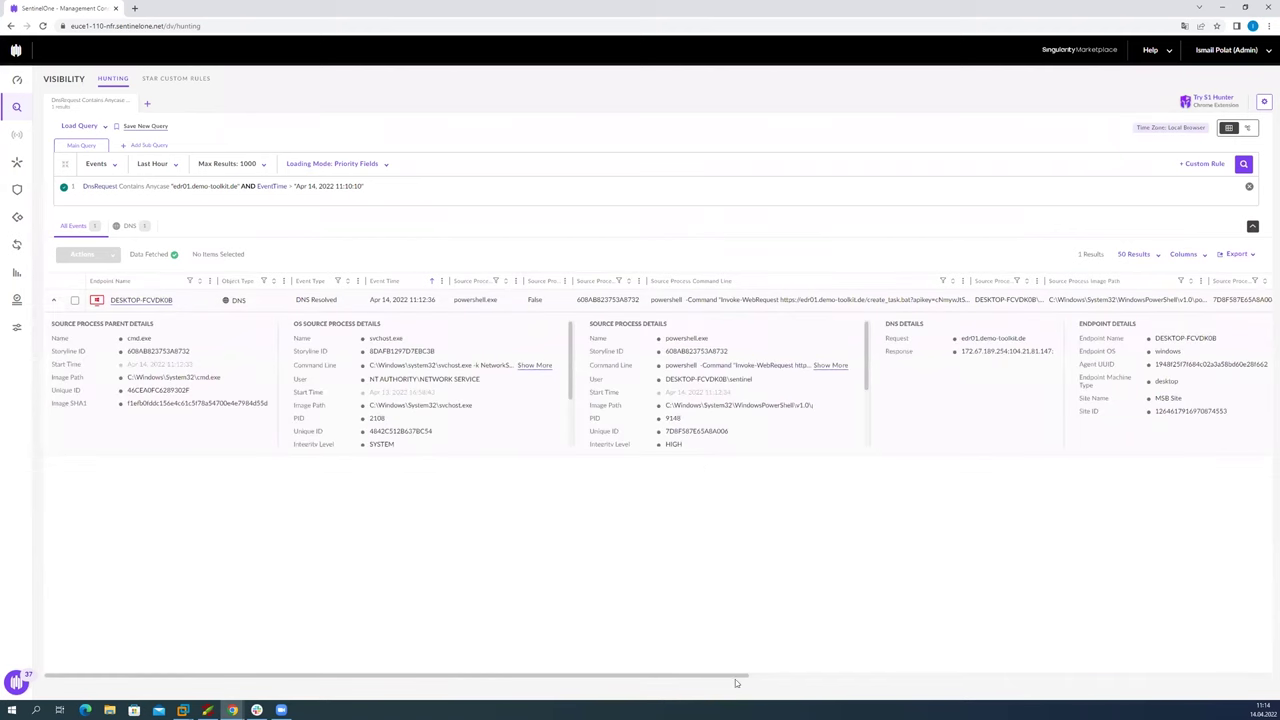
{"action": "left_click_drag", "start_coordinate": [733, 678], "coordinate": [840, 640]}
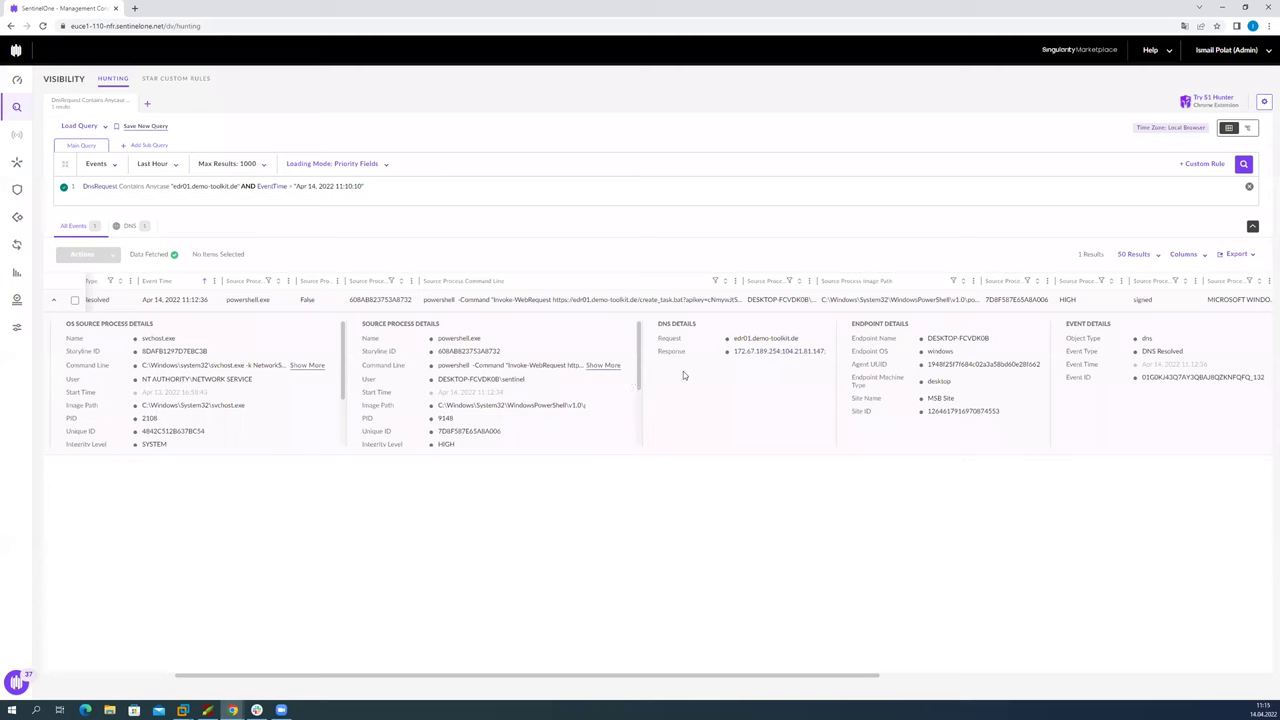
{"action": "left_click", "coordinate": [603, 365]}
Step: Examine the PowerShell command line's download URL, requested file, API key parameter and output path
{"action": "left_click_drag", "start_coordinate": [560, 104], "coordinate": [502, 104]}
{"action": "left_click_drag", "start_coordinate": [721, 104], "coordinate": [761, 104]}
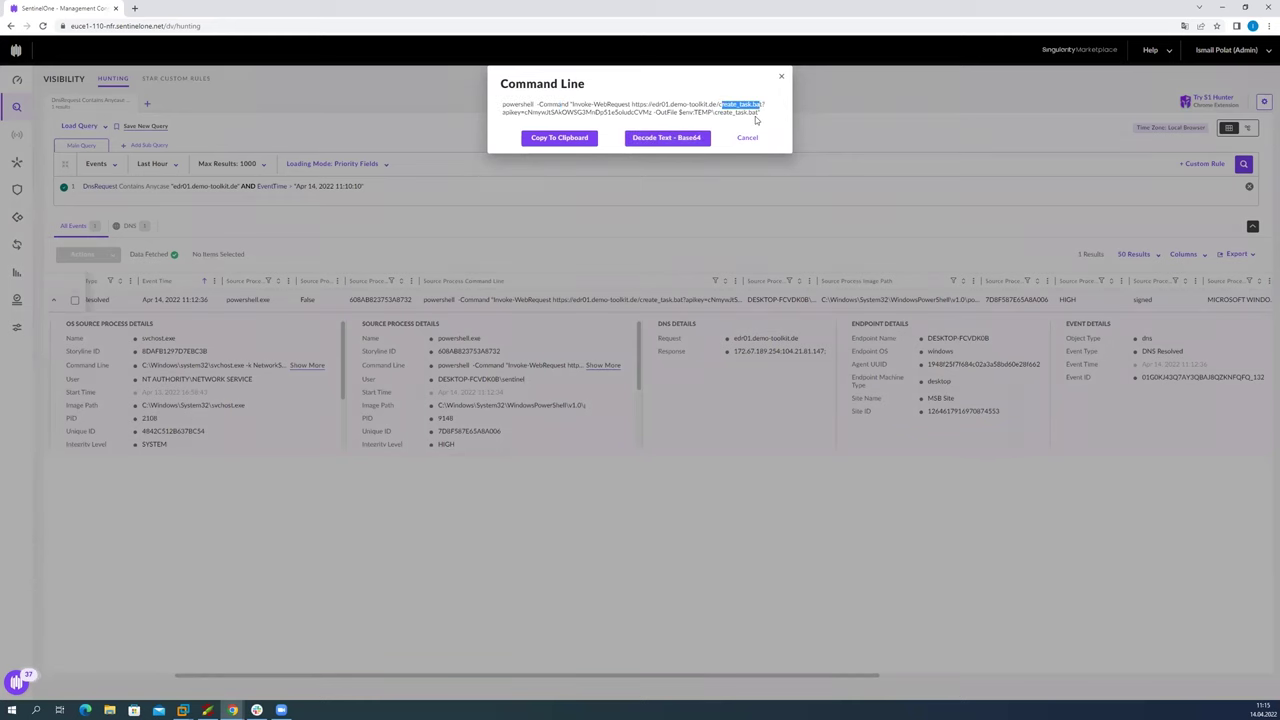
{"action": "double_click", "coordinate": [580, 112]}
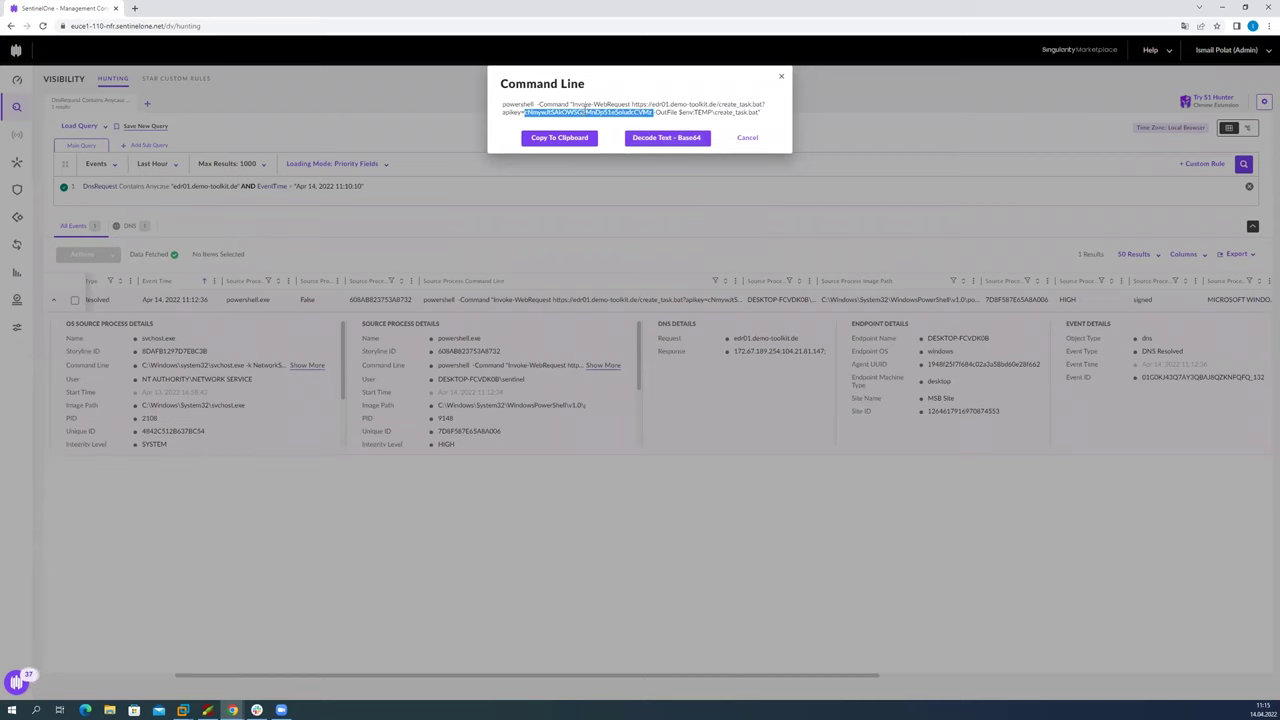
{"action": "left_click", "coordinate": [697, 112]}
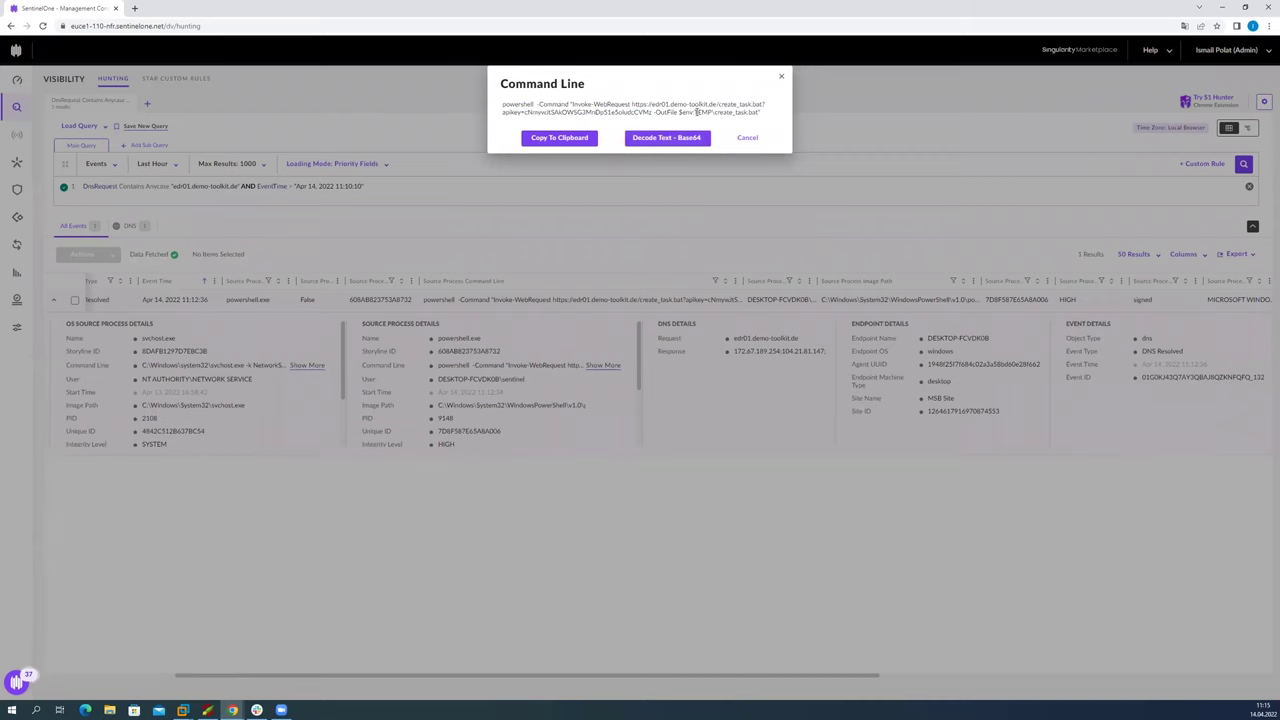
{"action": "left_click_drag", "start_coordinate": [684, 112], "coordinate": [708, 104]}
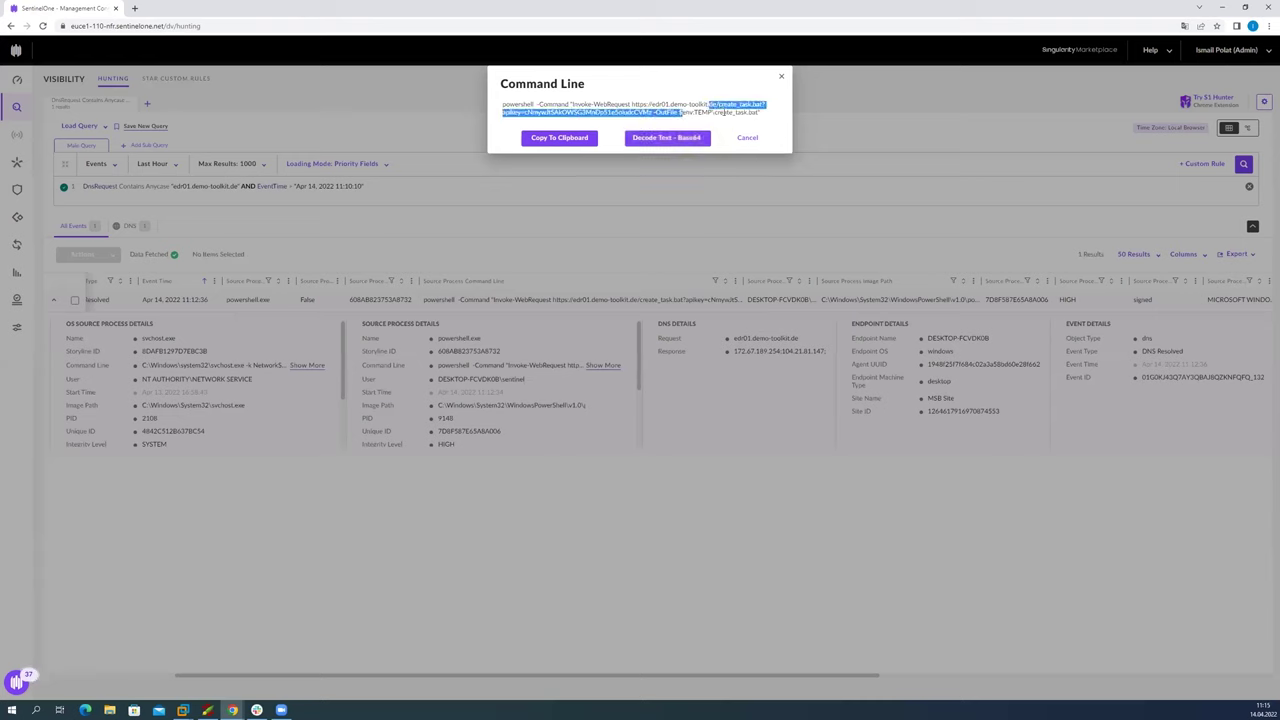
{"action": "double_click", "coordinate": [724, 112]}
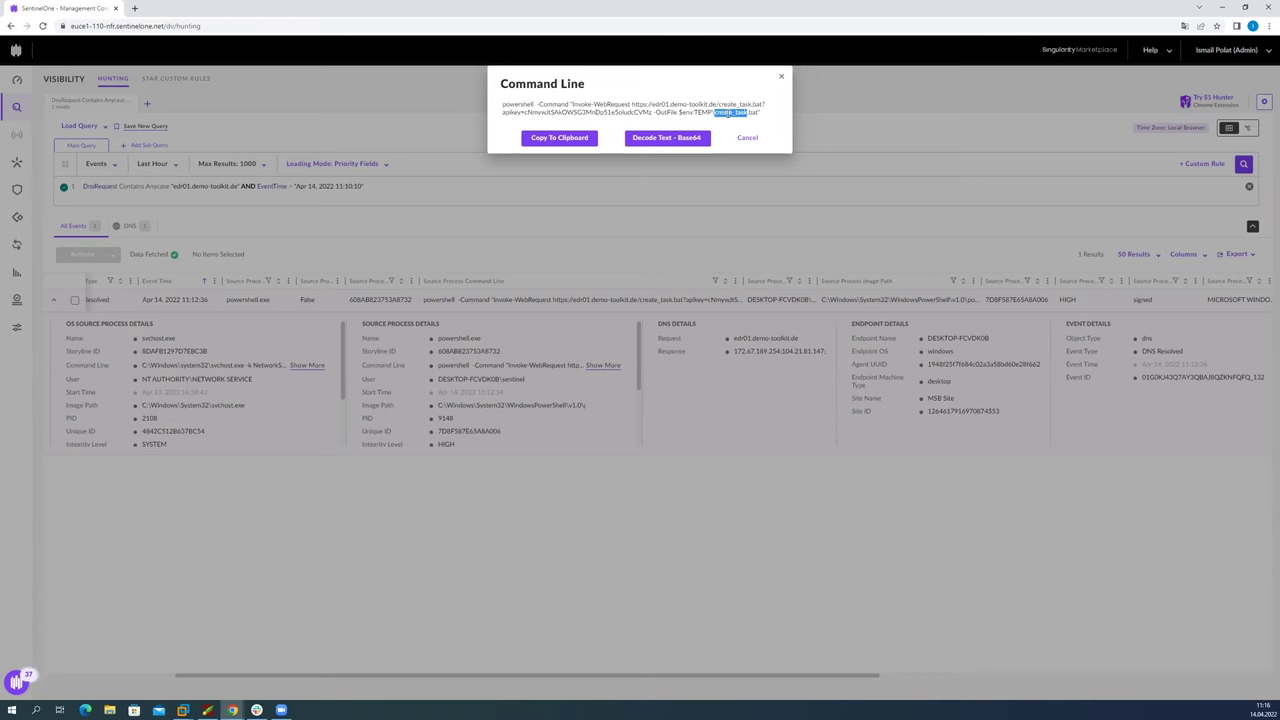
{"action": "left_click", "coordinate": [636, 104]}
{"action": "mouse_move", "coordinate": [704, 104]}
{"action": "left_mouse_down"}
{"action": "mouse_move", "coordinate": [502, 104]}
{"action": "mouse_move", "coordinate": [724, 104]}
{"action": "left_mouse_up"}
{"action": "left_click", "coordinate": [747, 105]}
{"action": "triple_click", "coordinate": [743, 106]}
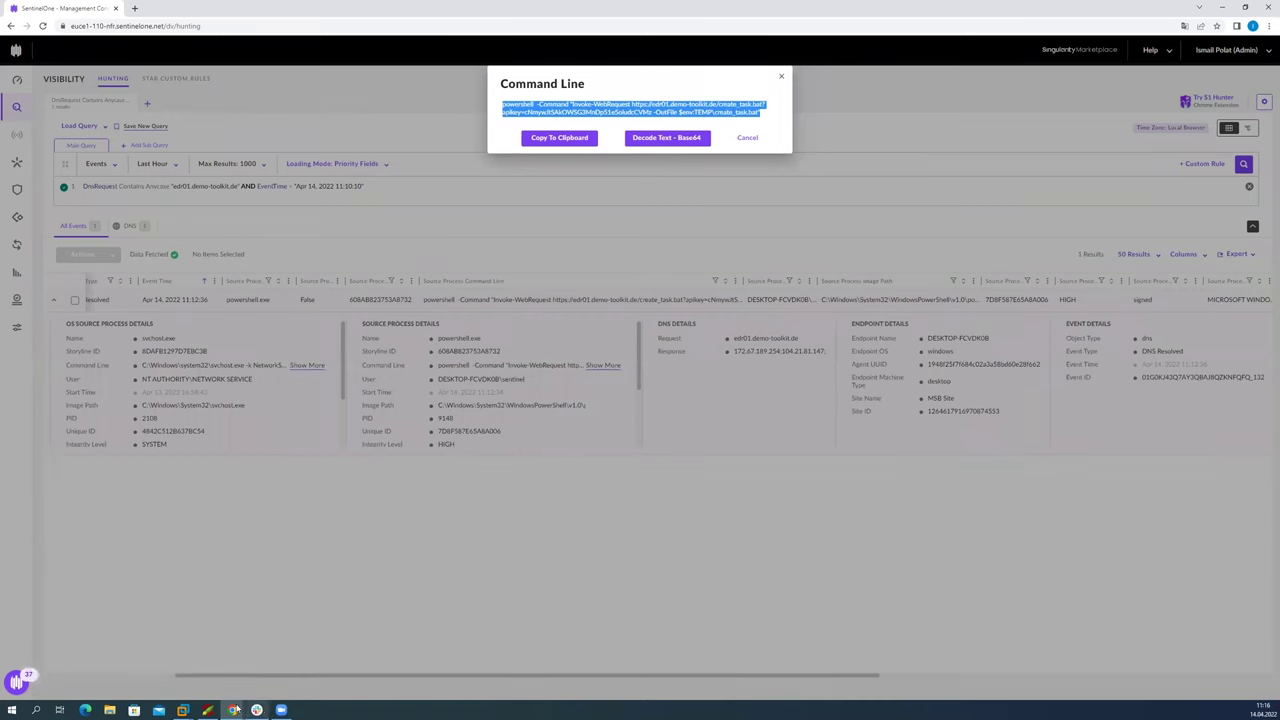
Step: Check the TH-Webinar virtual machine, return to the hunting console and close the full command line
{"action": "mouse_move", "coordinate": [193, 709]}
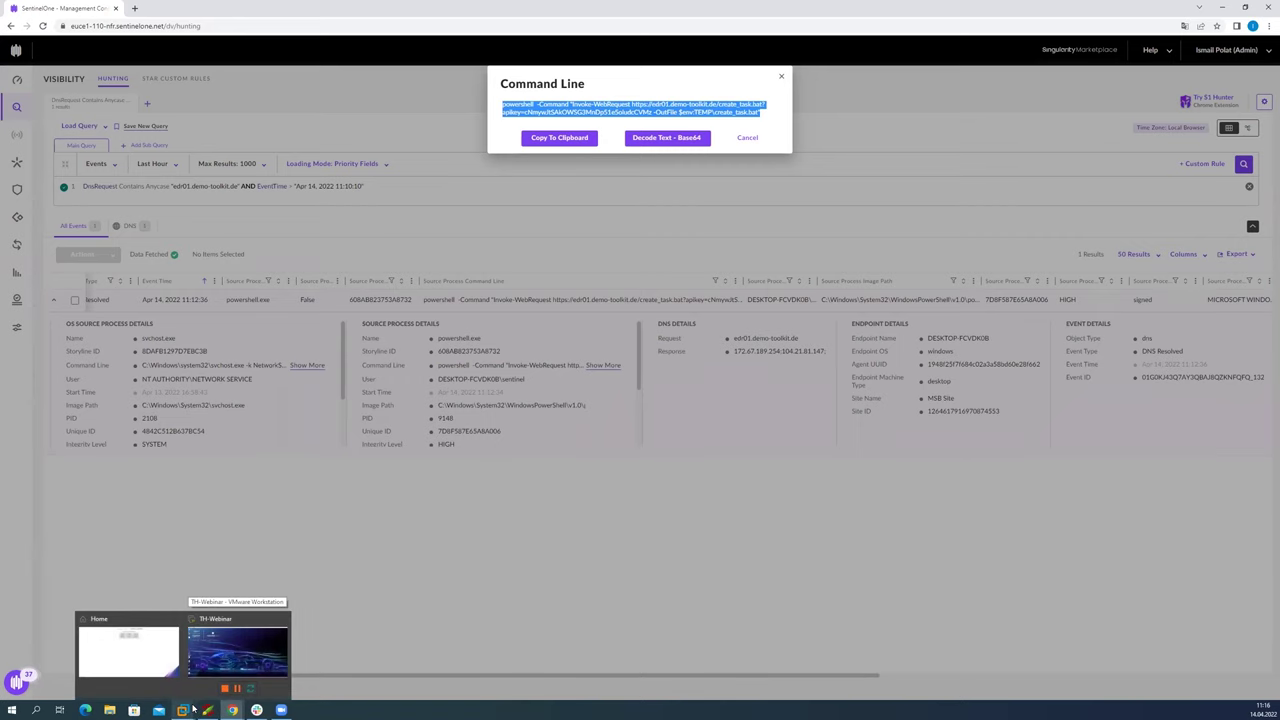
{"action": "left_click", "coordinate": [238, 650]}
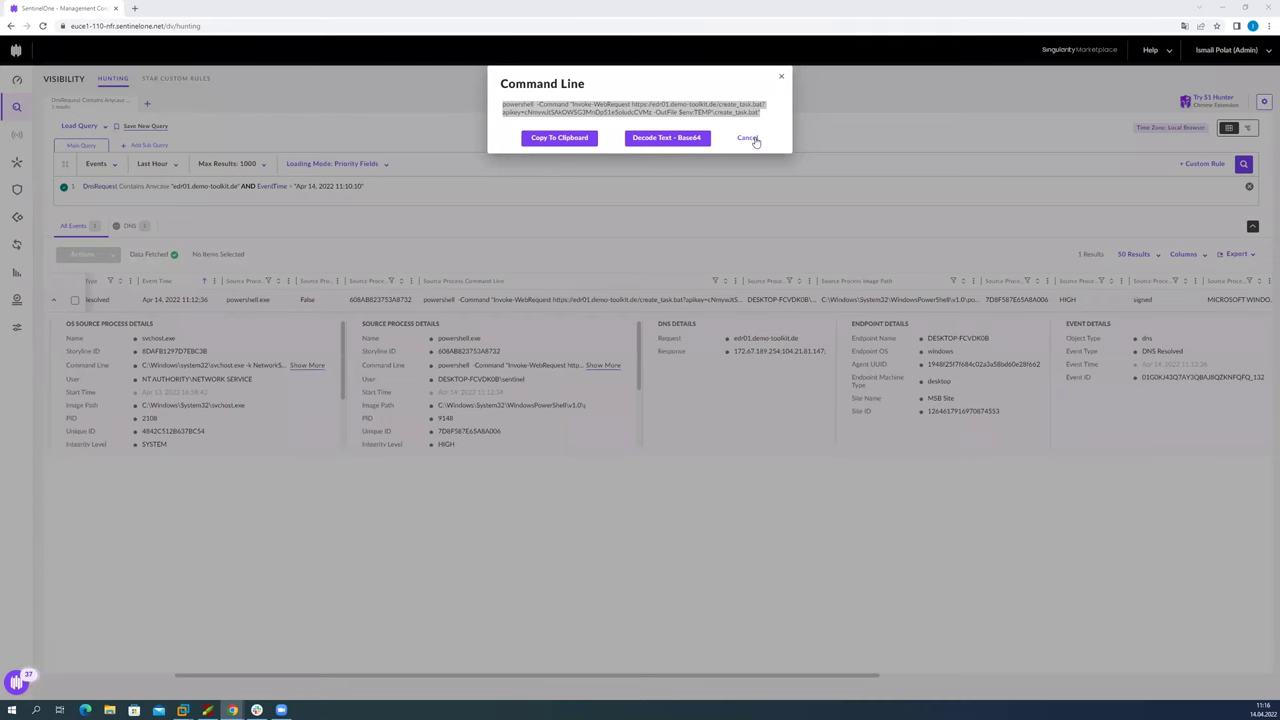
{"action": "left_click", "coordinate": [290, 107]}
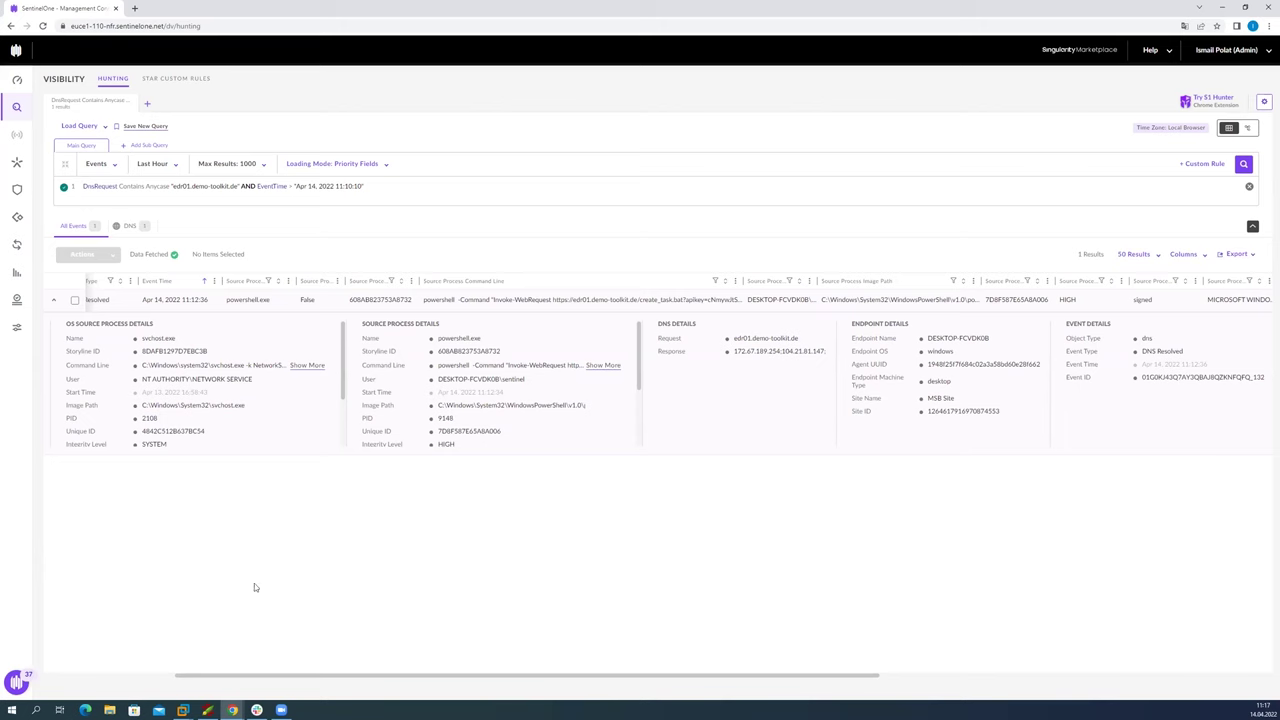
Step: Switch to the TH-Webinar virtual machine in VMware Workstation and open C:\Users\sentinel in File Explorer
{"action": "left_click", "coordinate": [182, 709]}
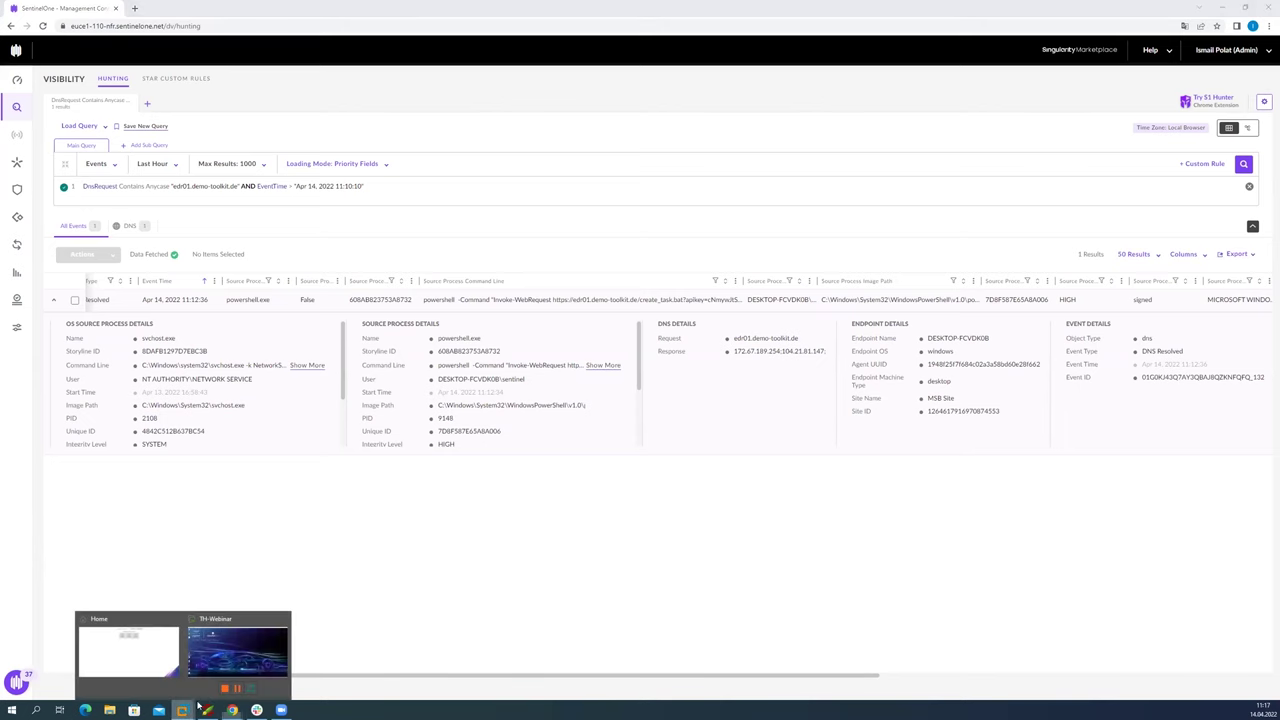
{"action": "left_click", "coordinate": [237, 650]}
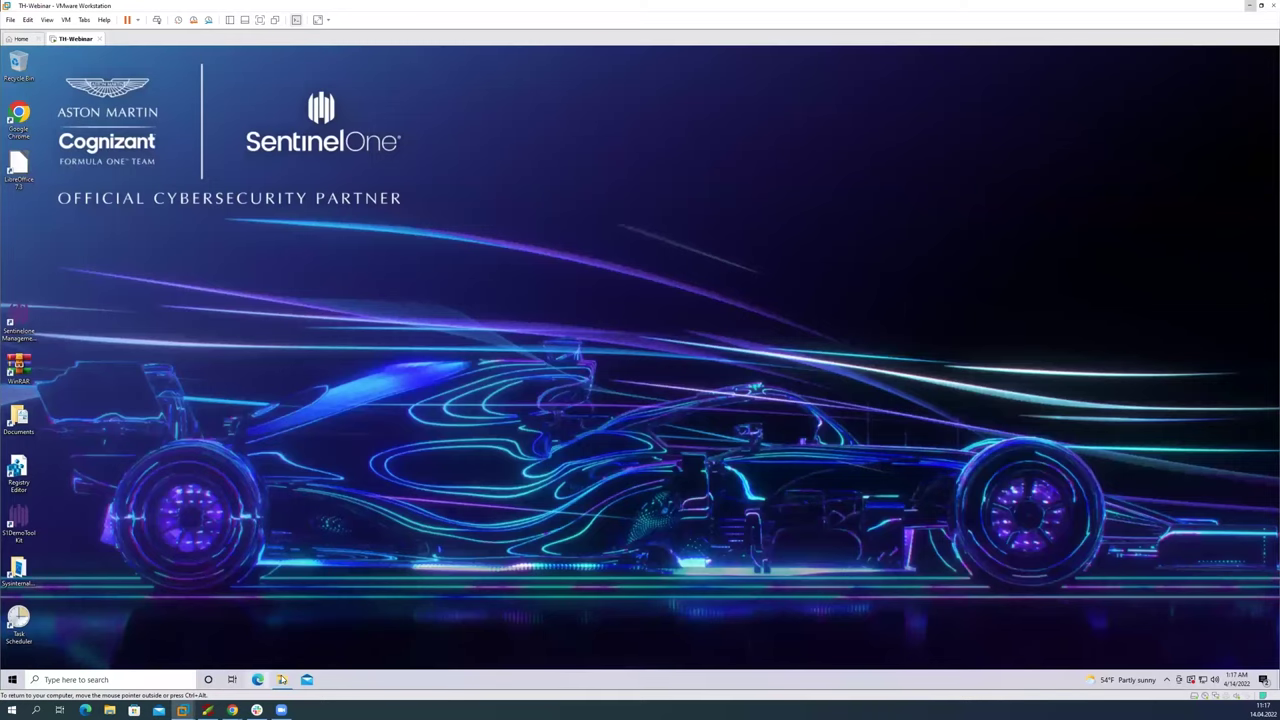
{"action": "left_click", "coordinate": [283, 679]}
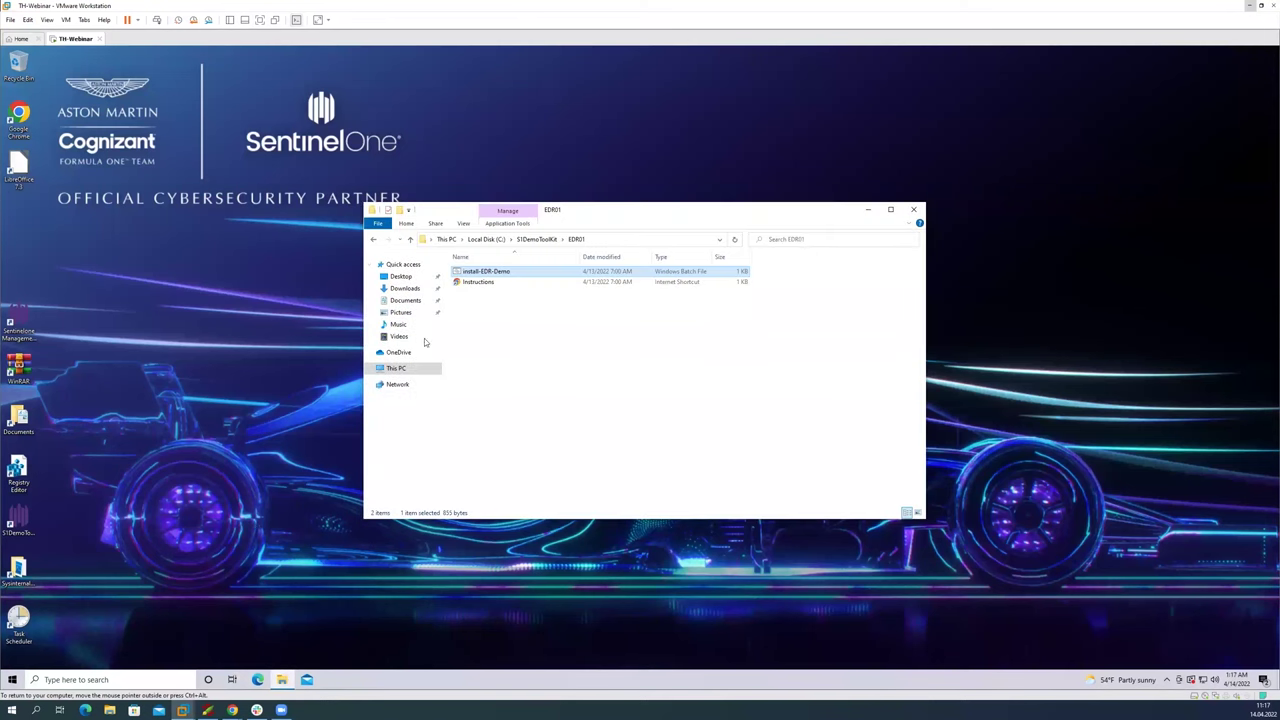
{"action": "left_click", "coordinate": [400, 369]}
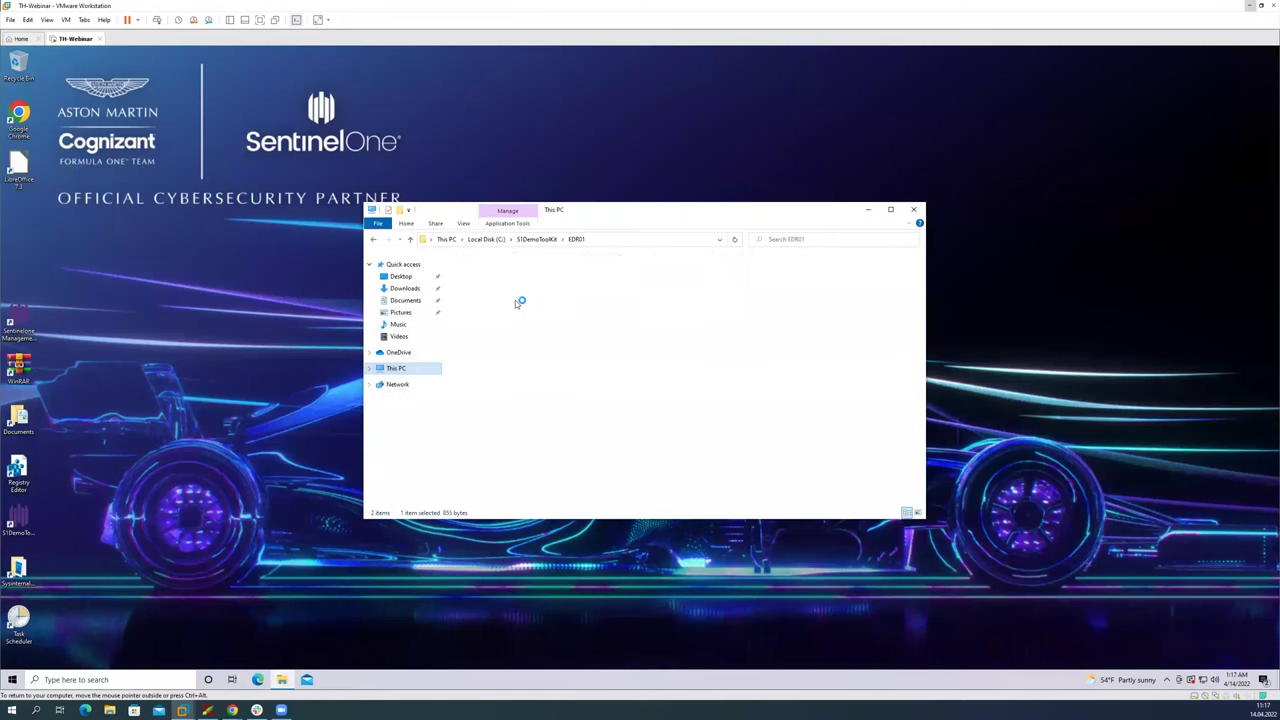
{"action": "left_click", "coordinate": [500, 377]}
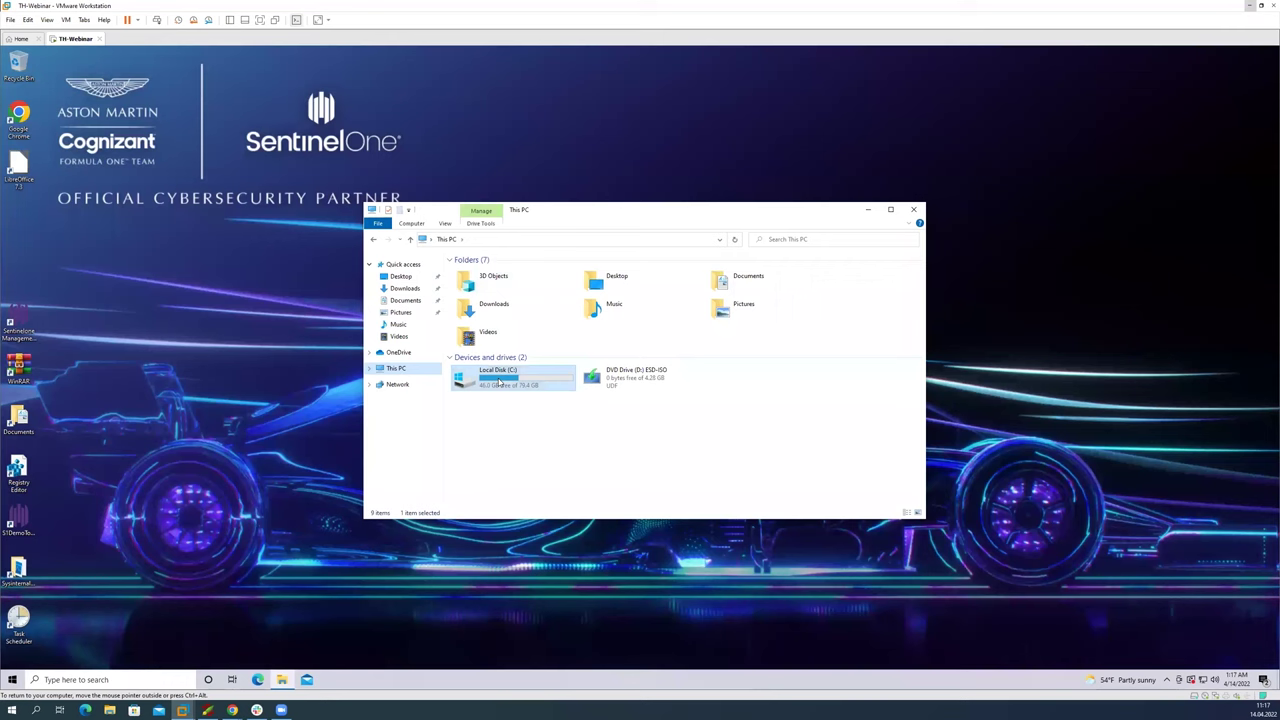
{"action": "double_click", "coordinate": [500, 377]}
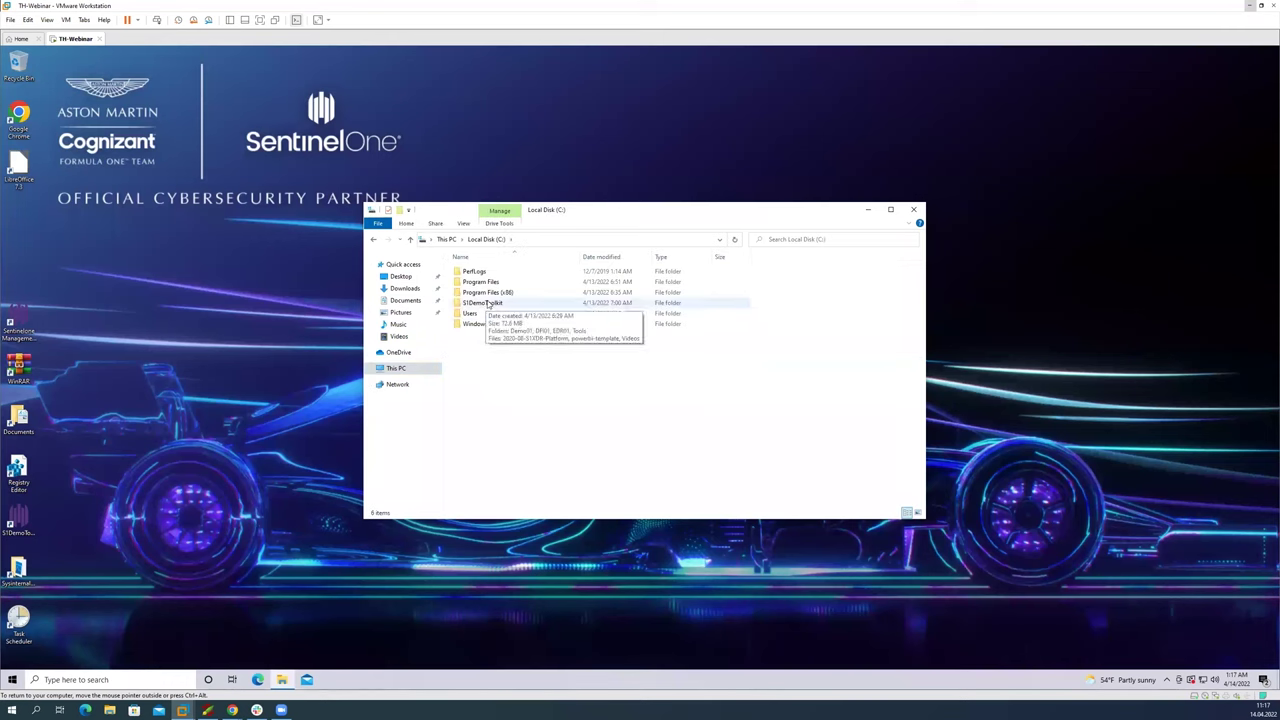
{"action": "double_click", "coordinate": [470, 313]}
{"action": "left_click", "coordinate": [479, 292]}
{"action": "double_click", "coordinate": [479, 292]}
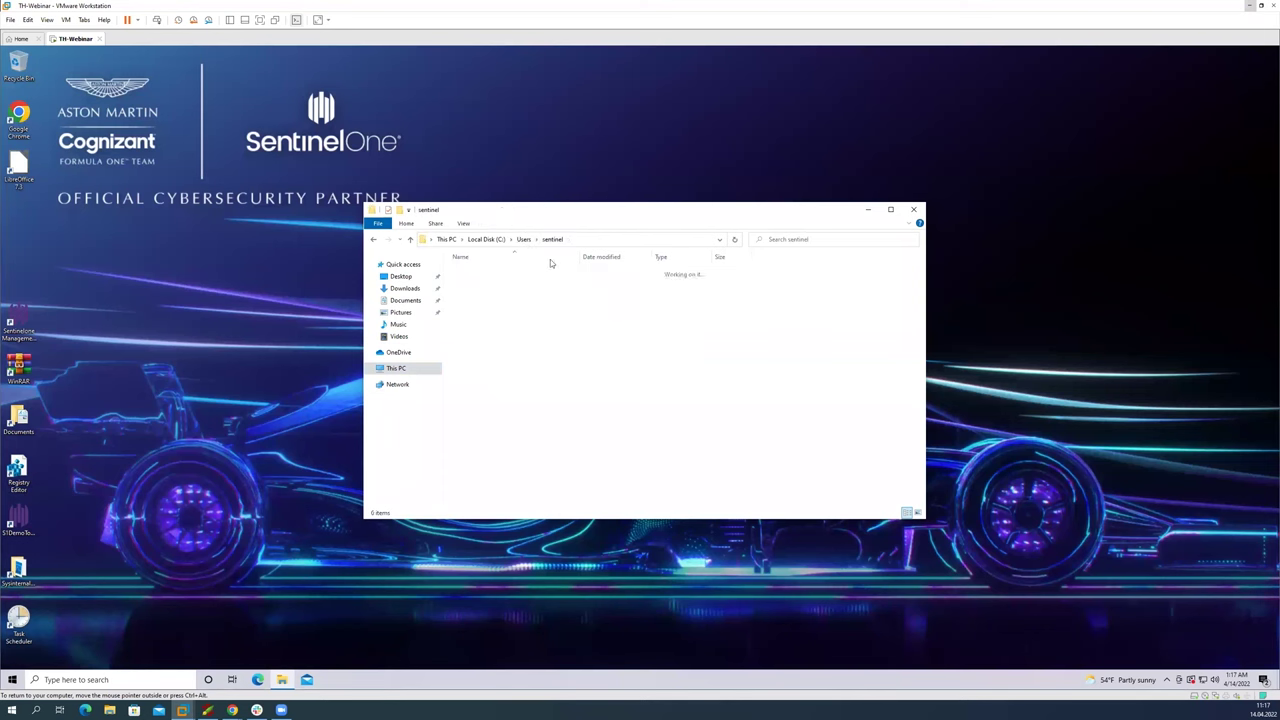
Step: Go to the user profile's hidden appdata folder and open its Local\Temp subfolder
{"action": "left_click", "coordinate": [600, 238]}
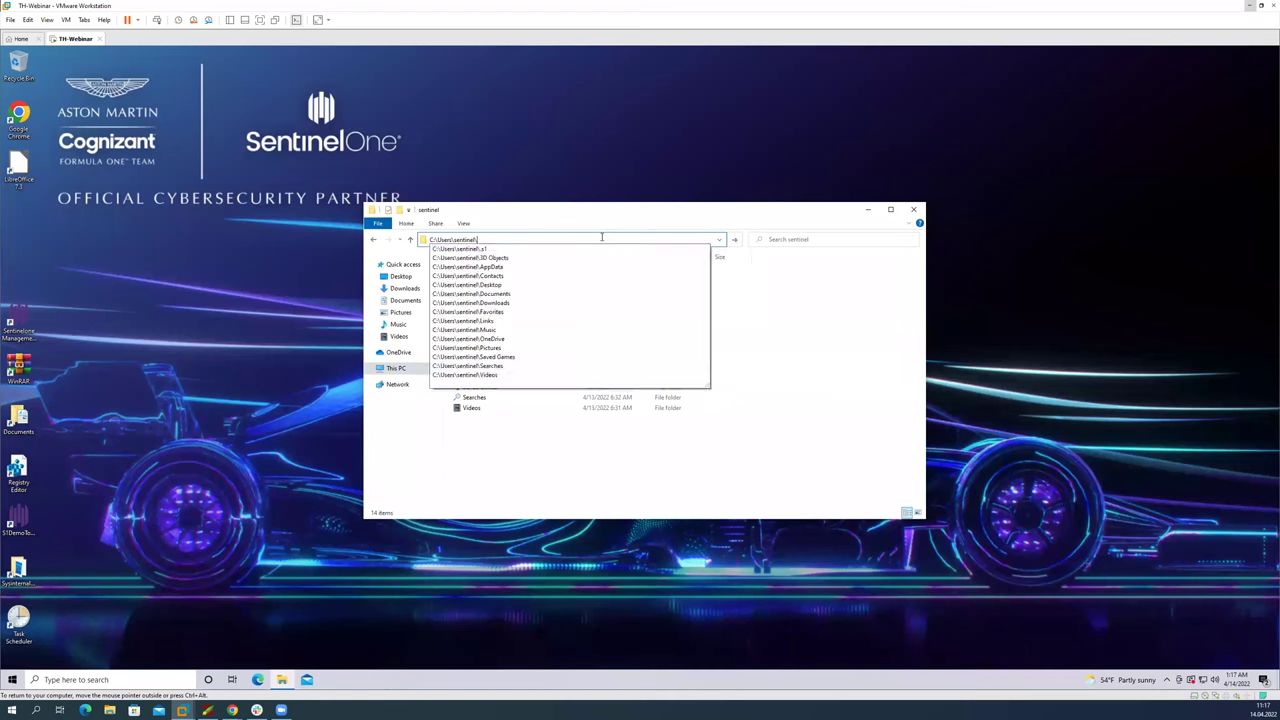
{"action": "type", "text": "appdata"}
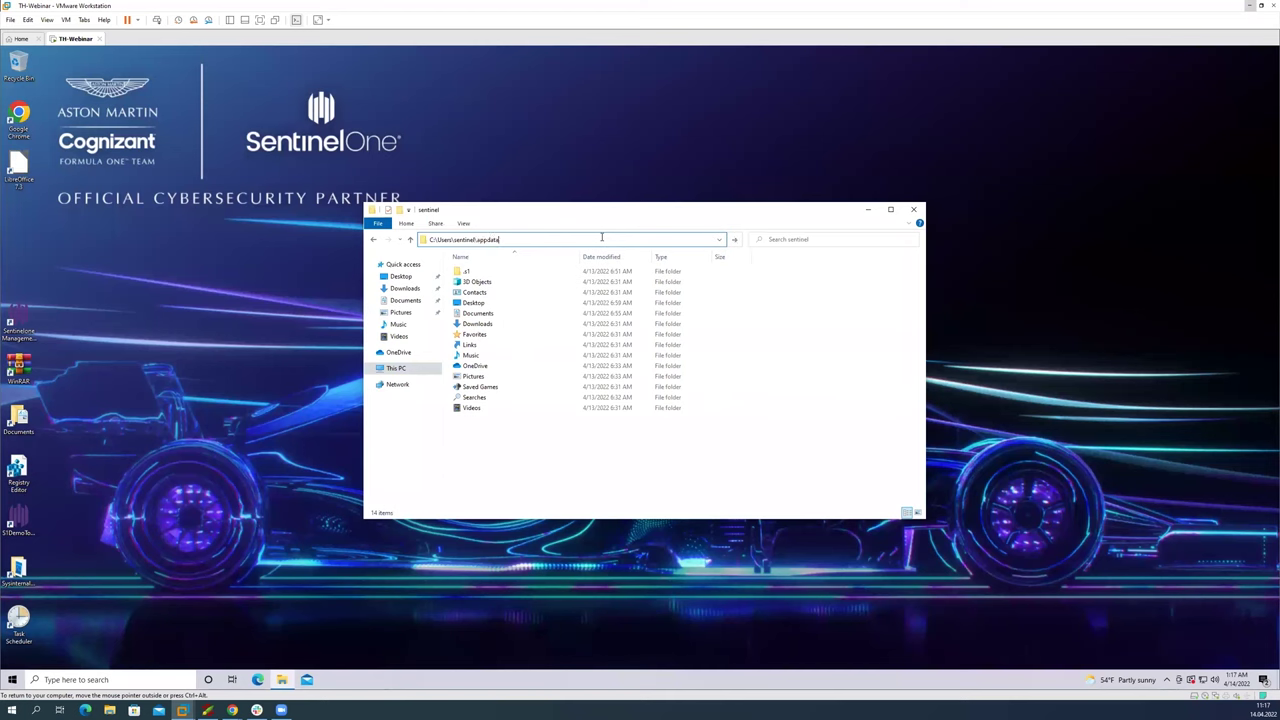
{"action": "key", "text": "Return"}
{"action": "double_click", "coordinate": [505, 273]}
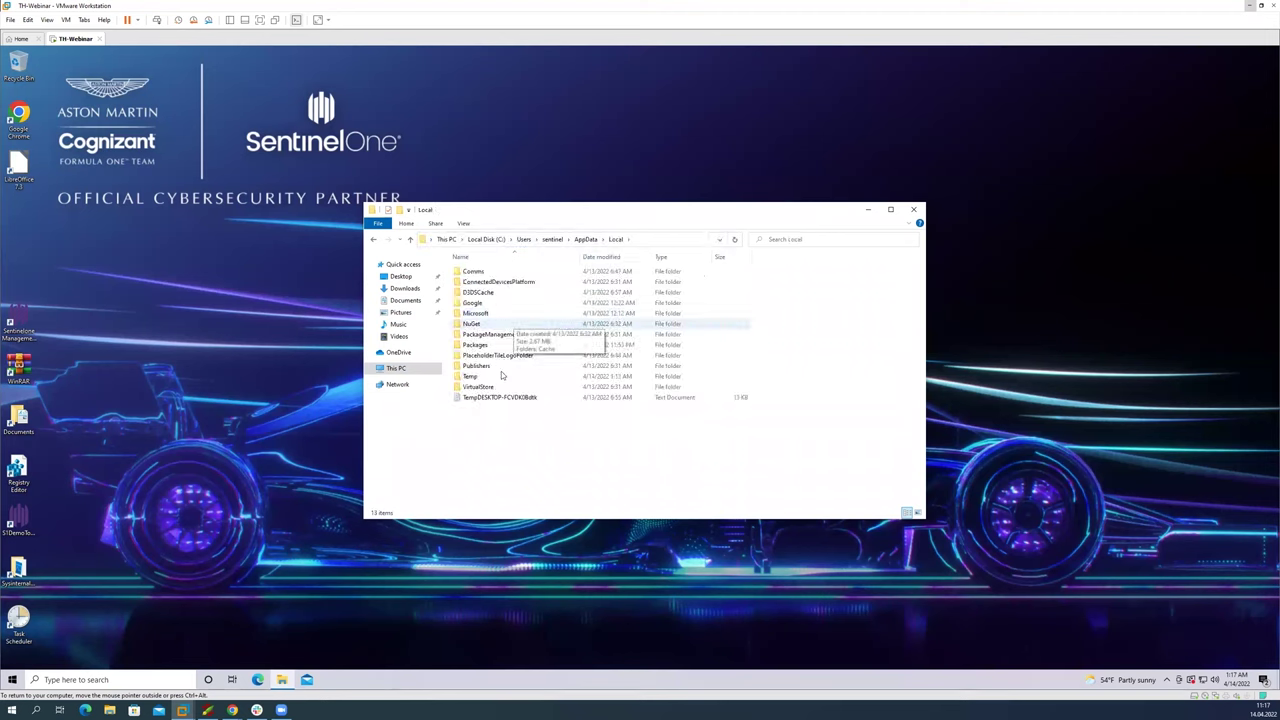
{"action": "double_click", "coordinate": [499, 379]}
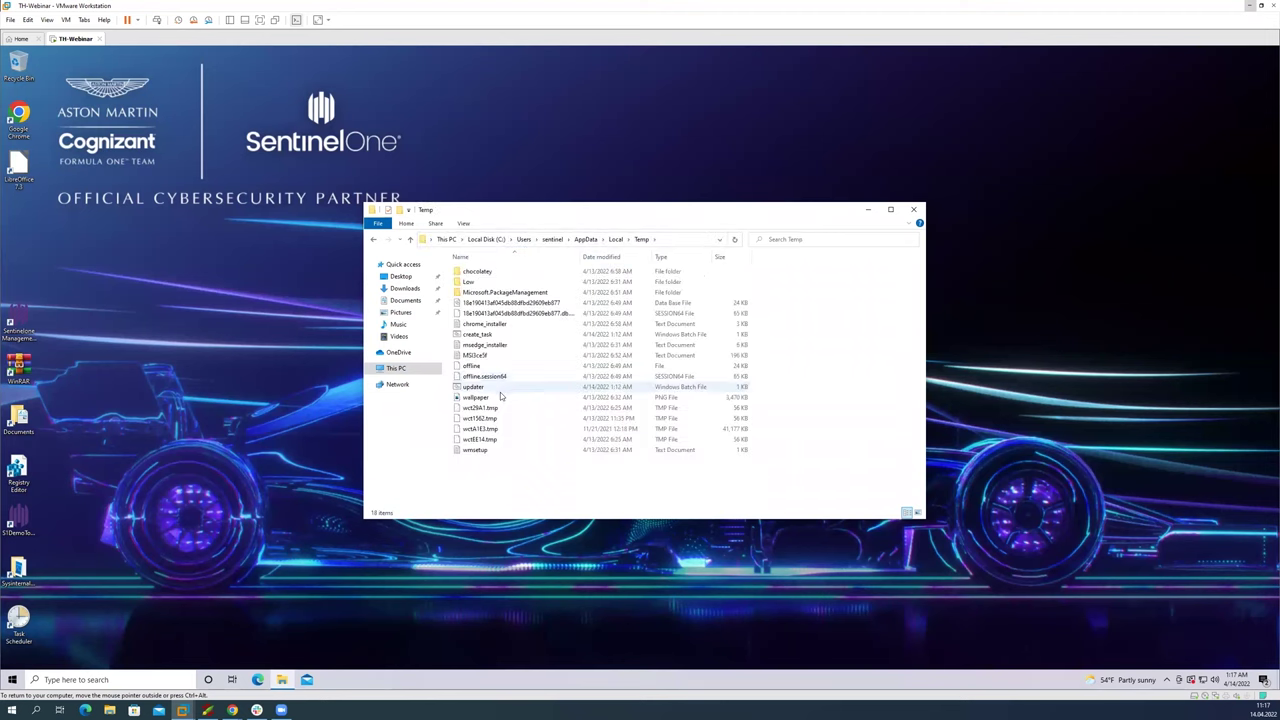
Step: Open the create_task batch file from the Temp folder for editing in Notepad to inspect its script
{"action": "left_click", "coordinate": [488, 336]}
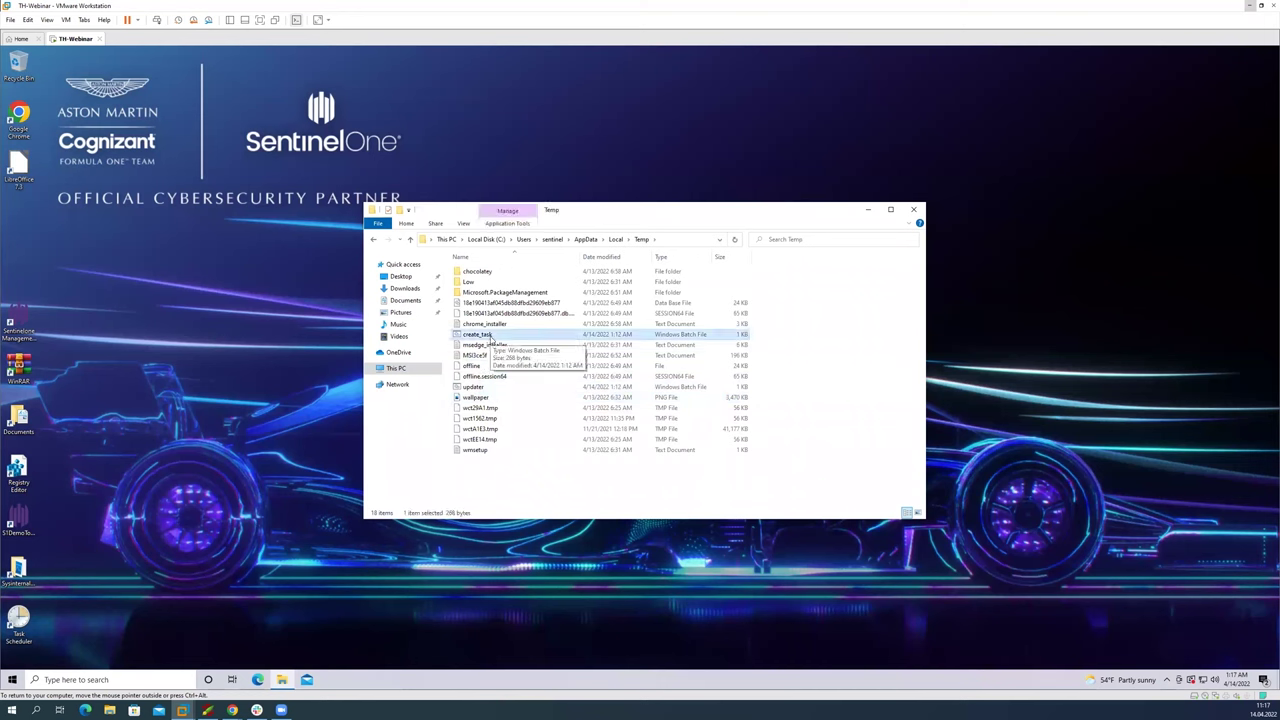
{"action": "right_click", "coordinate": [490, 338]}
{"action": "left_click", "coordinate": [512, 355]}
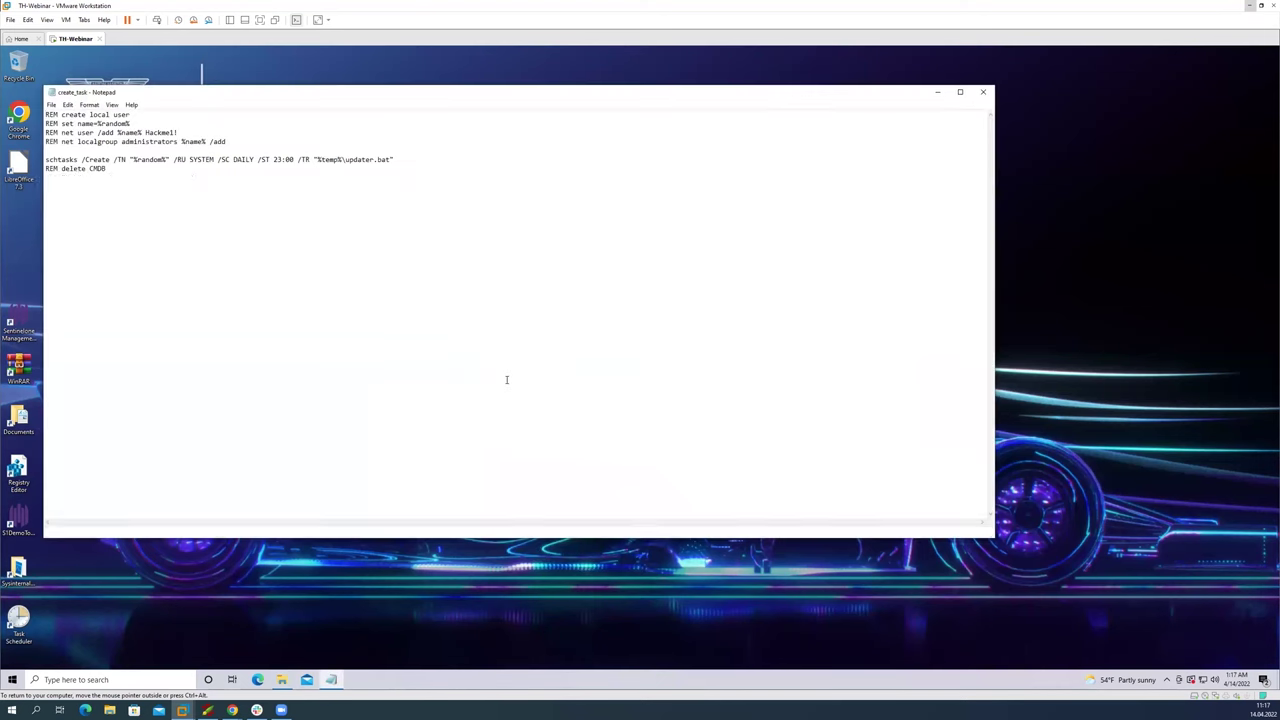
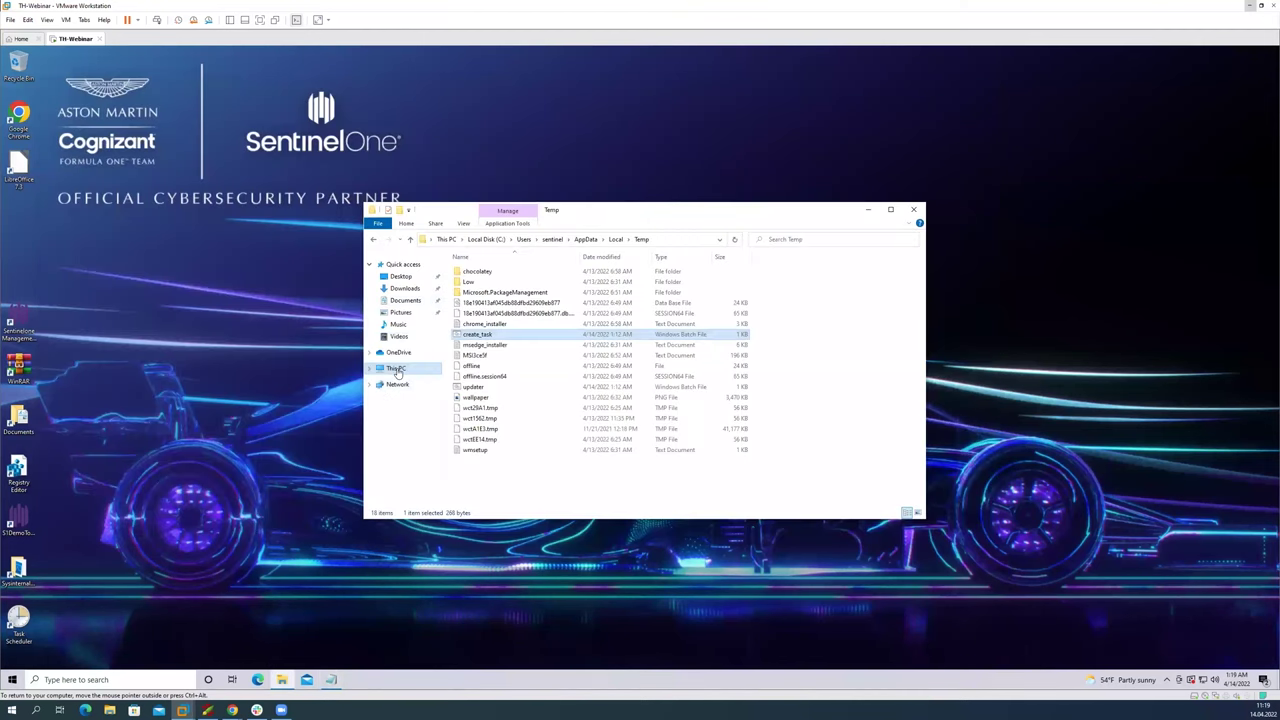
Step: Browse from This PC to the Program Files folder on Local Disk (C:)
{"action": "left_click", "coordinate": [397, 369]}
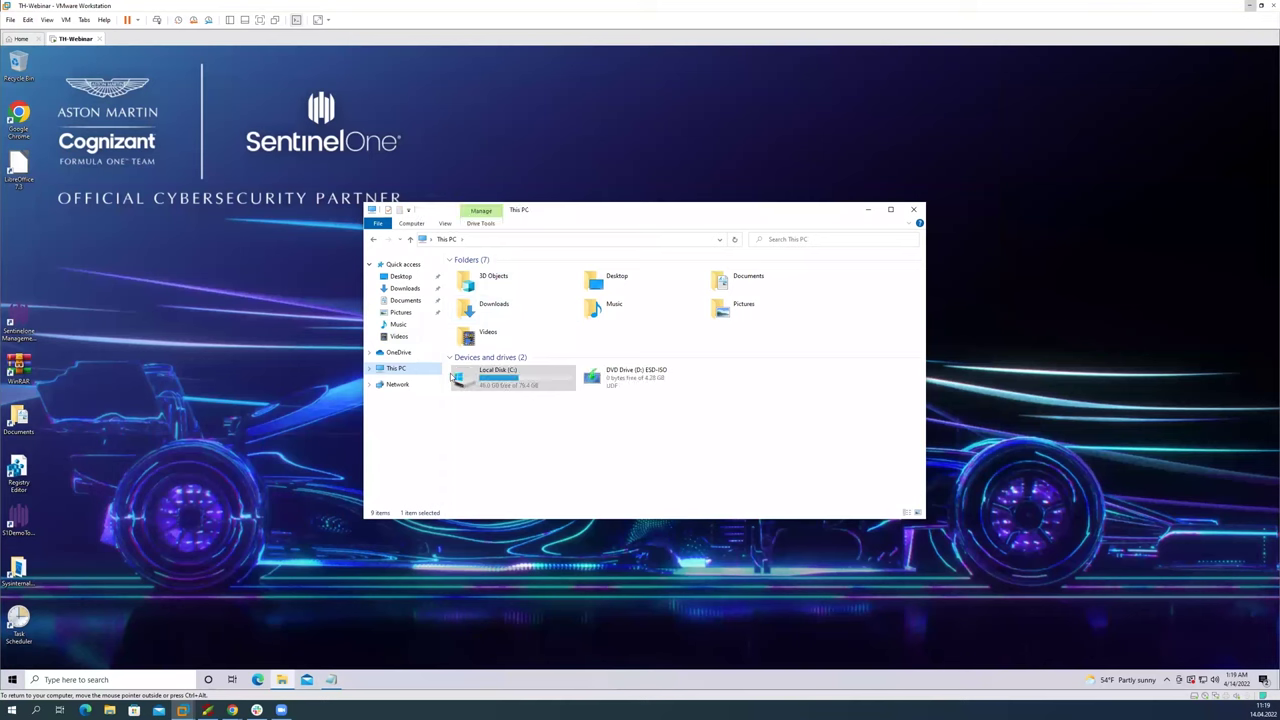
{"action": "double_click", "coordinate": [507, 383]}
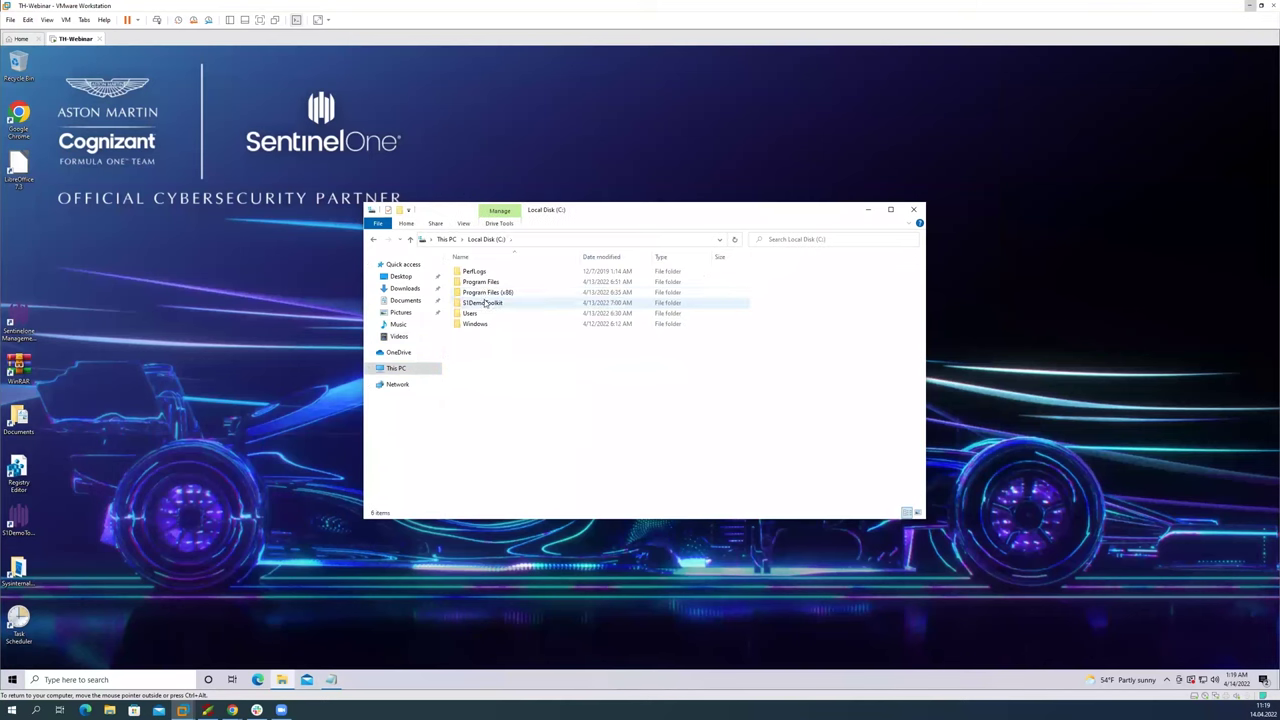
{"action": "left_click", "coordinate": [483, 284]}
{"action": "double_click", "coordinate": [483, 285]}
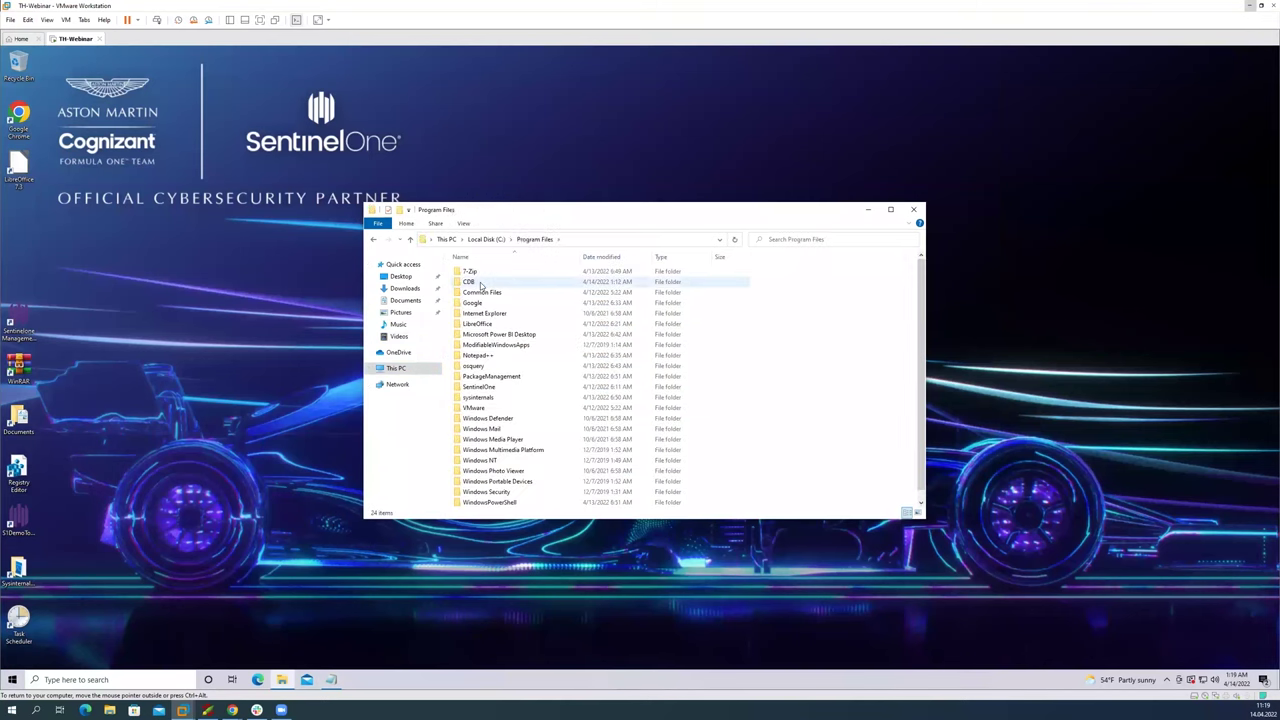
Step: Check the contents of the CDB folder in Program Files, minimize the folder window and switch to the SentinelOne management console in Chrome
{"action": "double_click", "coordinate": [468, 285]}
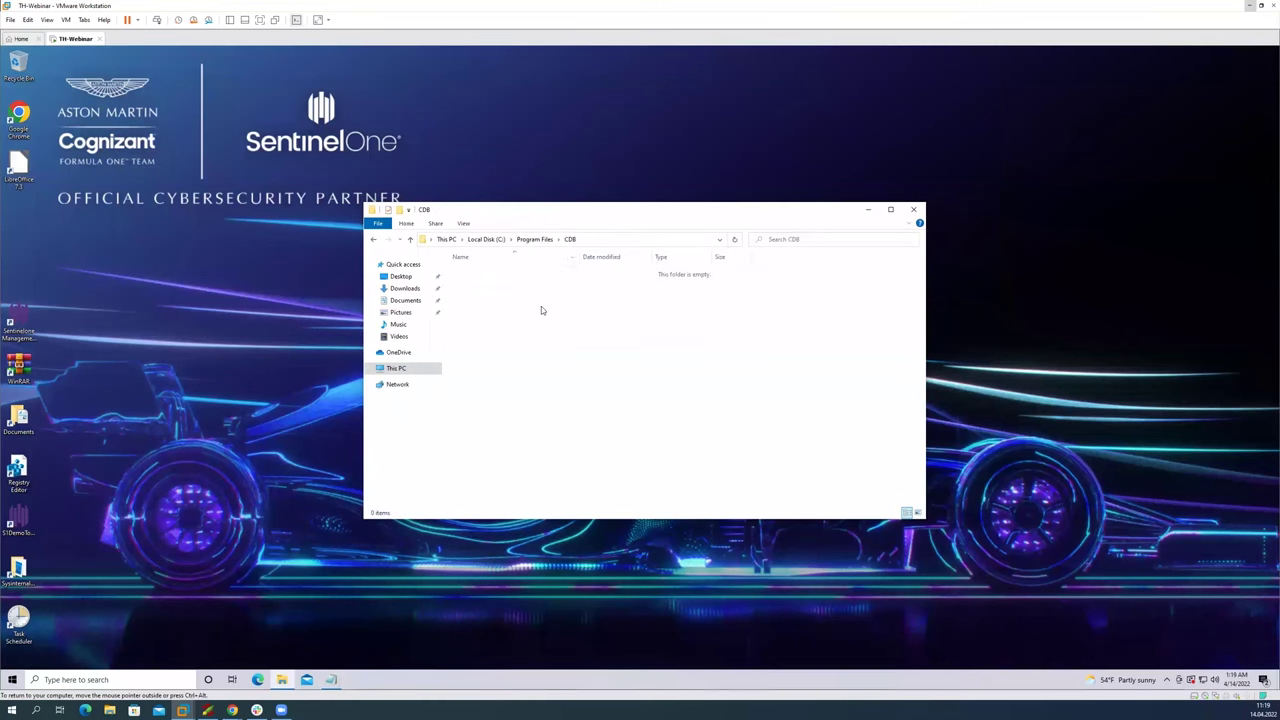
{"action": "left_click", "coordinate": [867, 210]}
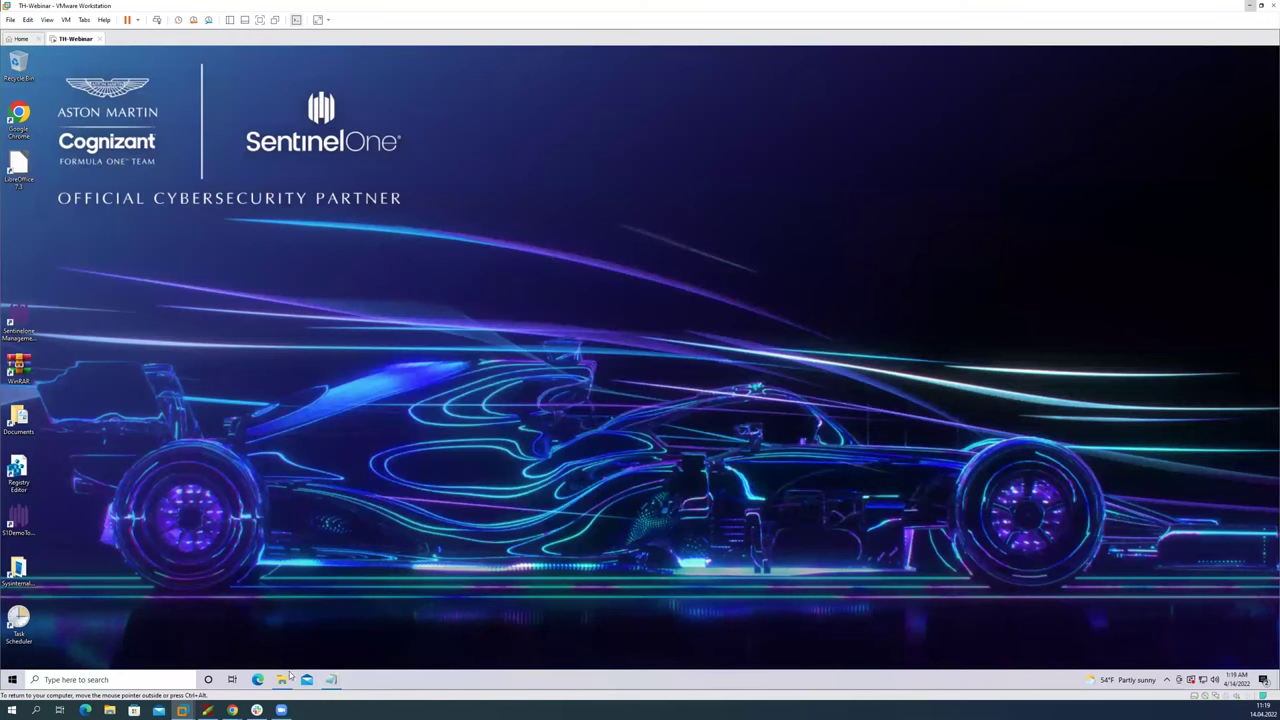
{"action": "mouse_move", "coordinate": [232, 709]}
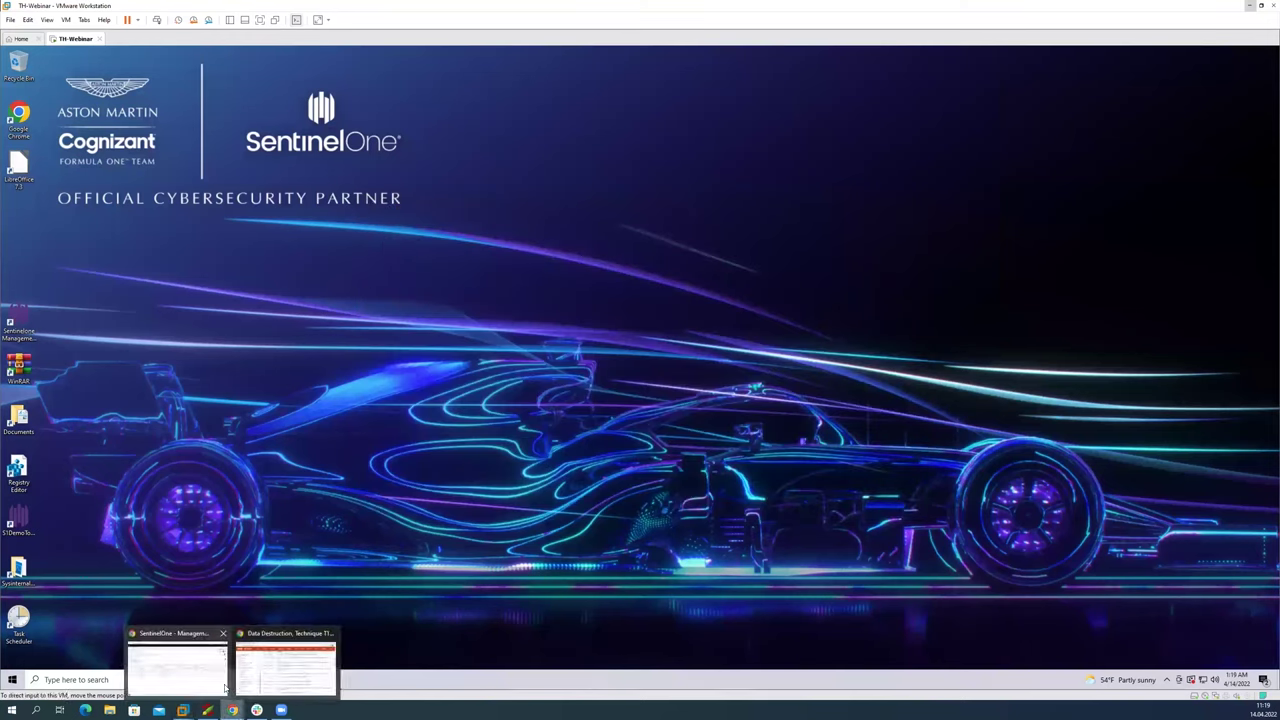
{"action": "left_click", "coordinate": [225, 687]}
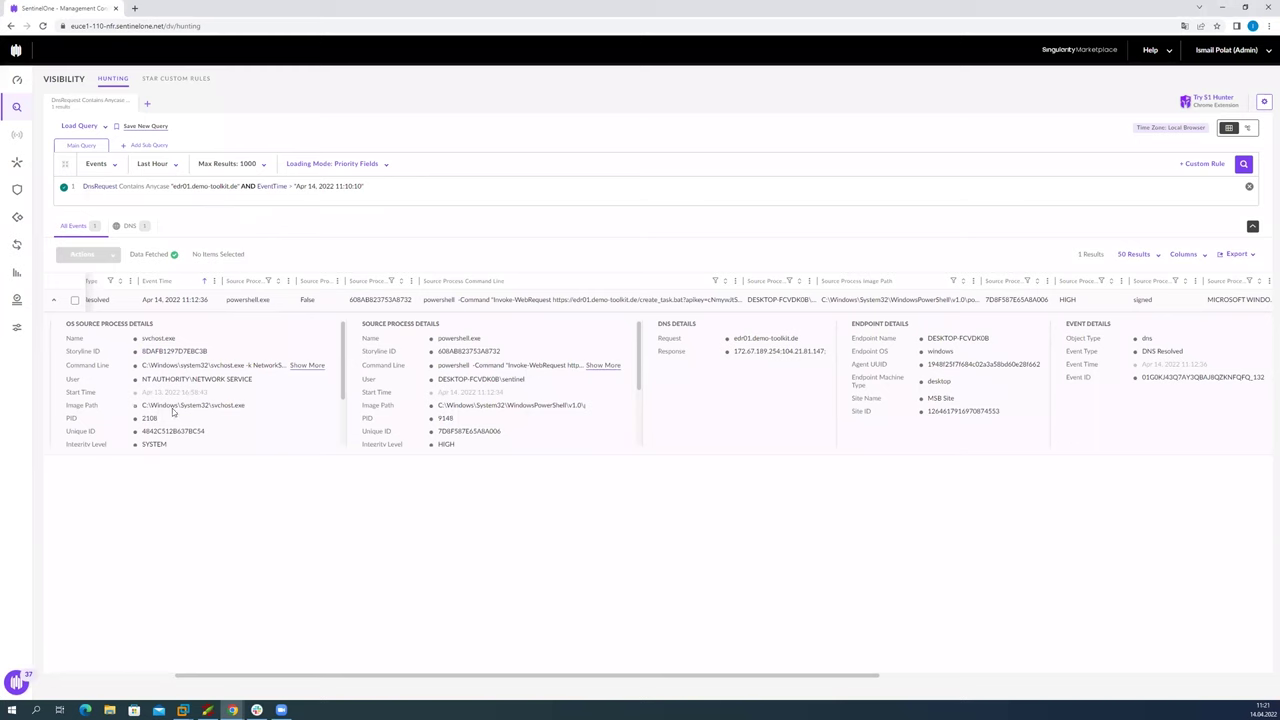
Step: Create a new query from the svchost.exe OS source process Storyline ID 8DAFB1297D7EBC3B and show its query tab
{"action": "left_click", "coordinate": [174, 354]}
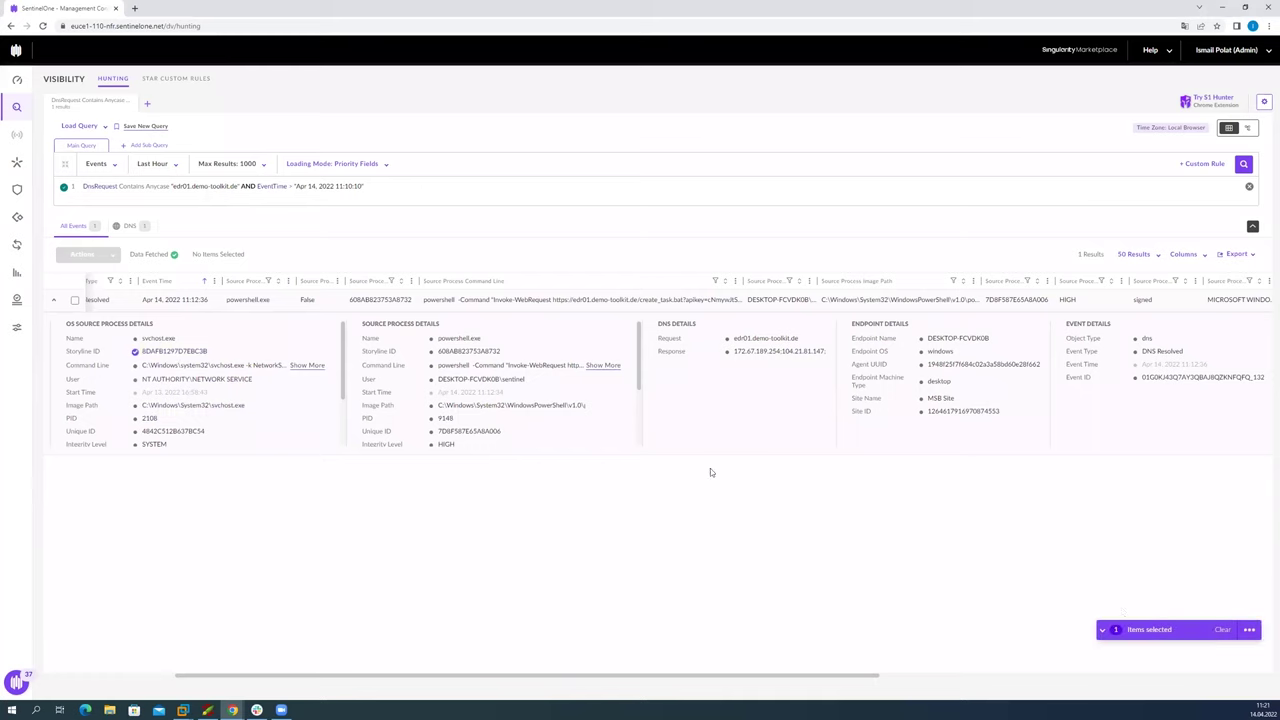
{"action": "left_click", "coordinate": [1250, 632]}
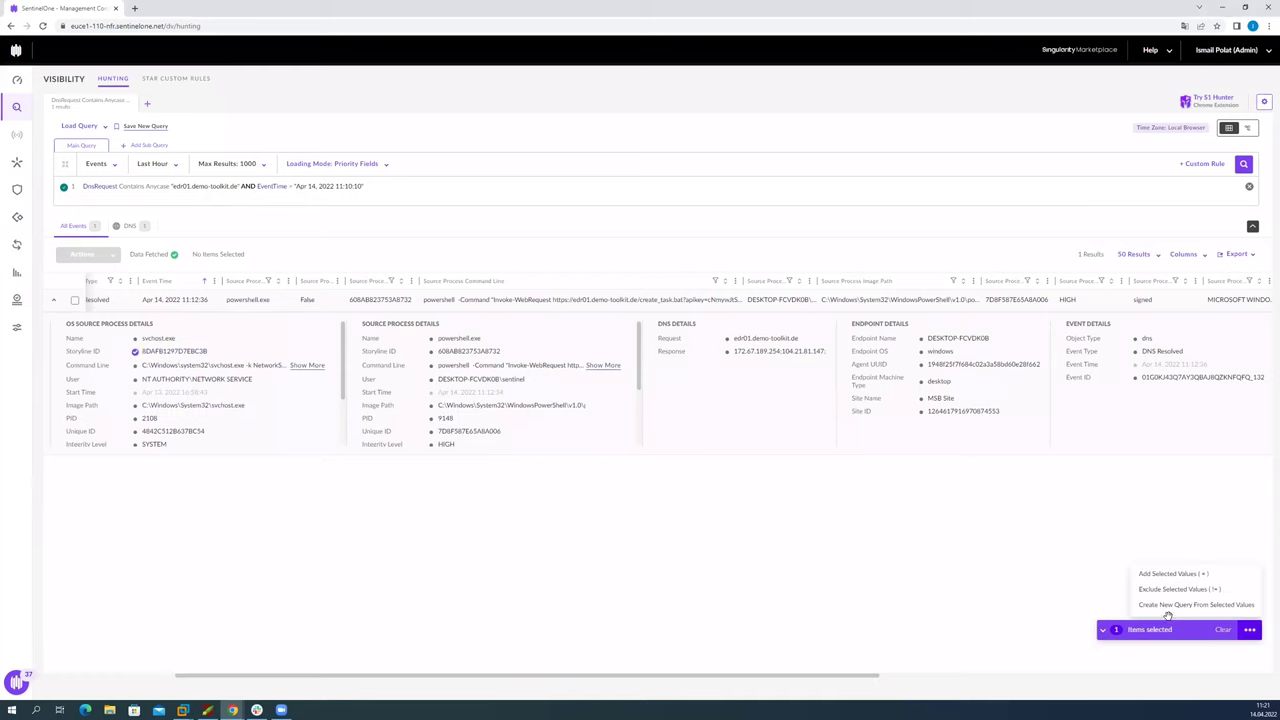
{"action": "left_click", "coordinate": [1175, 606]}
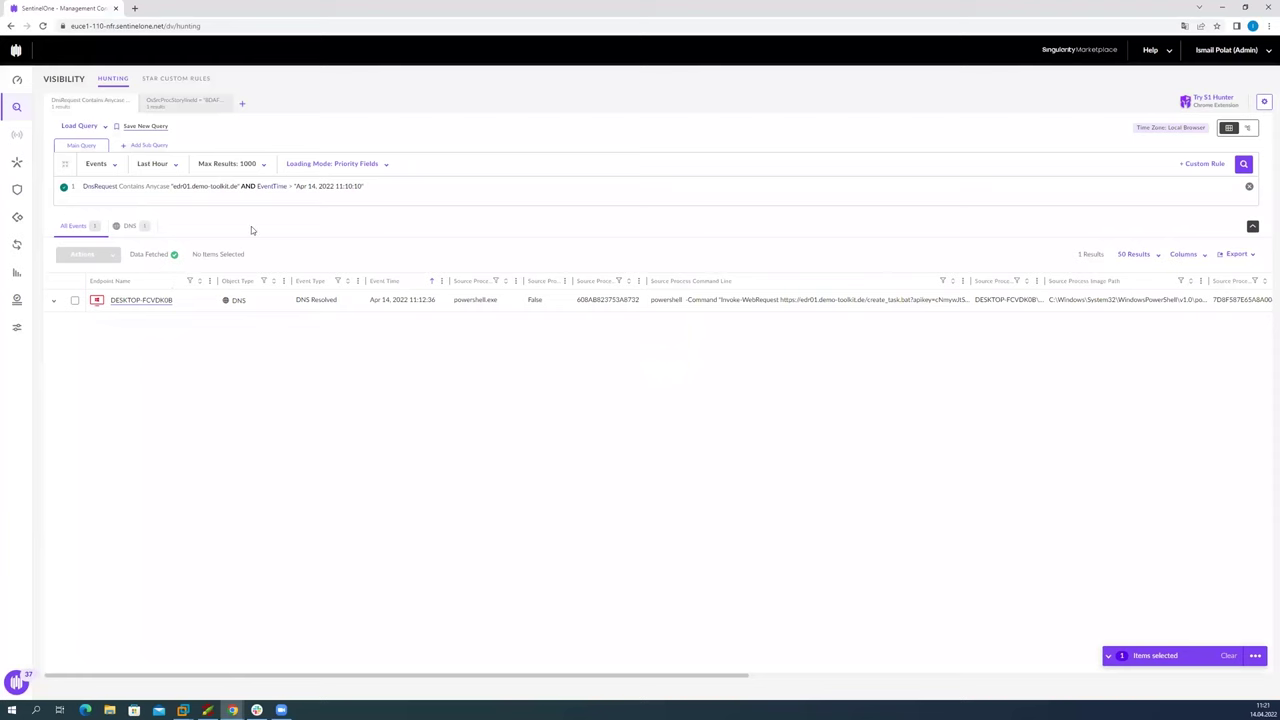
{"action": "left_click", "coordinate": [53, 301]}
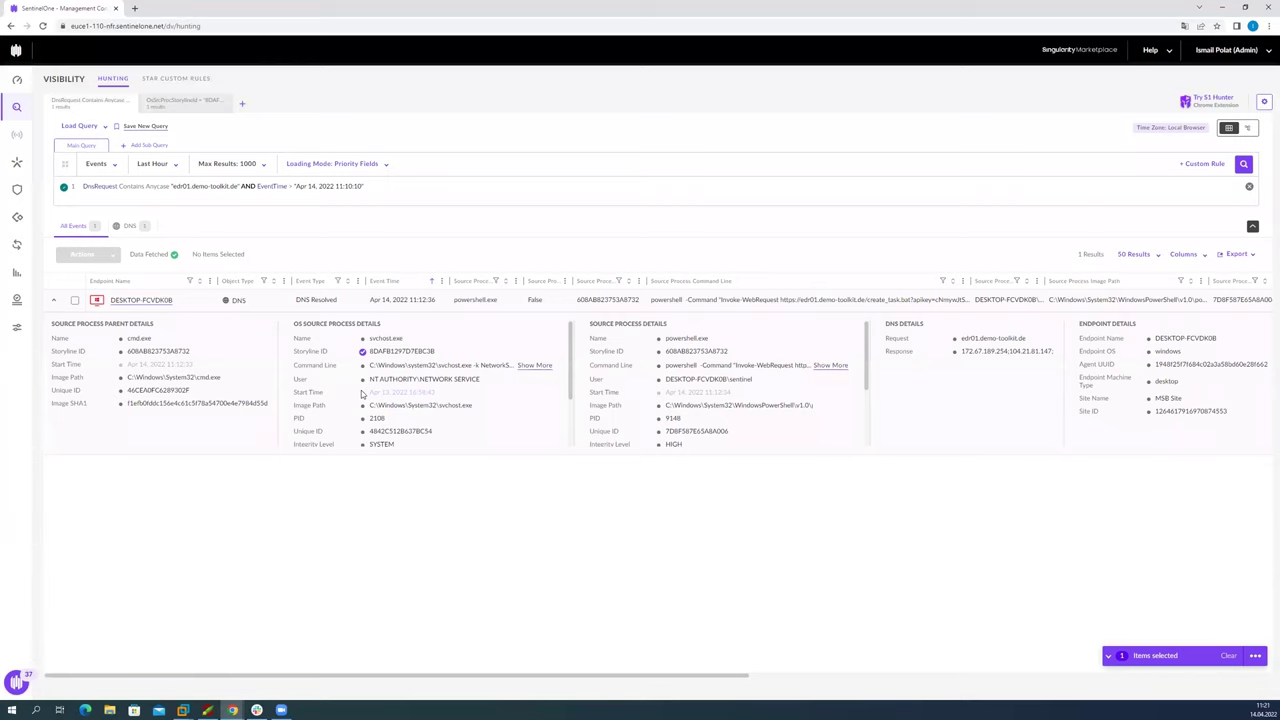
{"action": "left_click", "coordinate": [184, 104]}
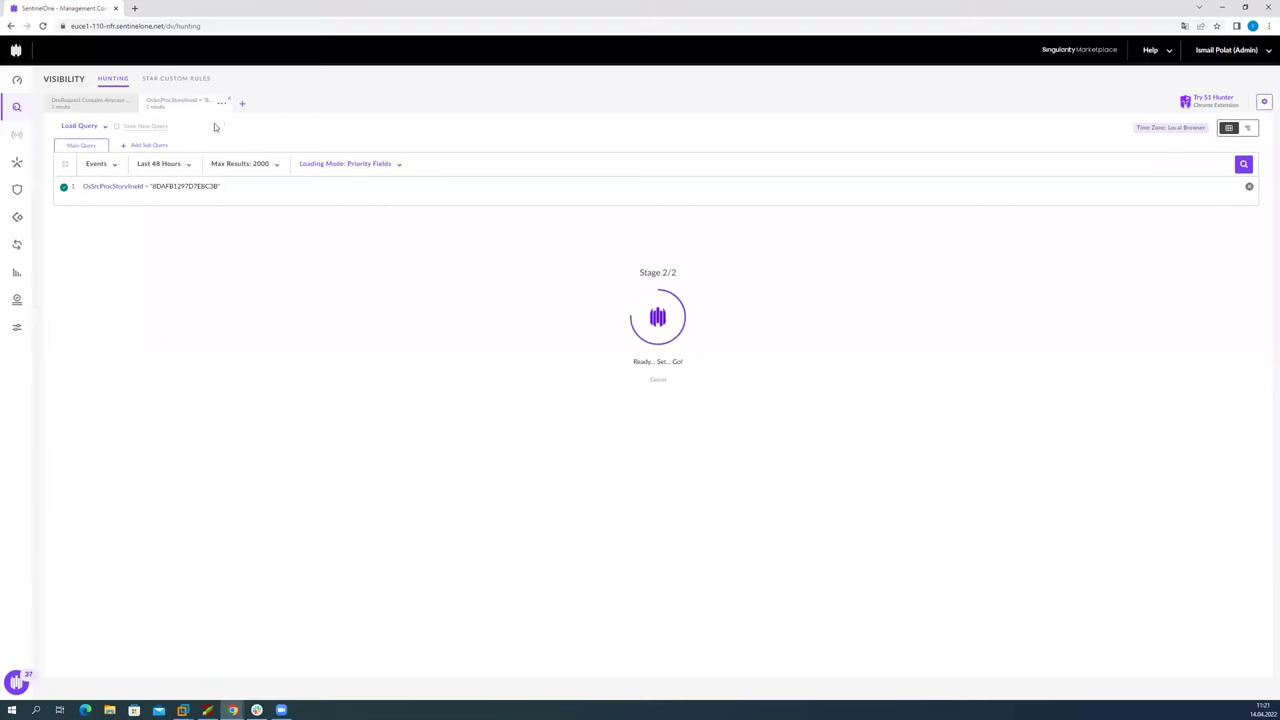
Step: In the DNS event details, also select the cmd.exe parent Storyline ID 608AB823753A8732 and create a new query from both selected values
{"action": "left_click", "coordinate": [108, 104]}
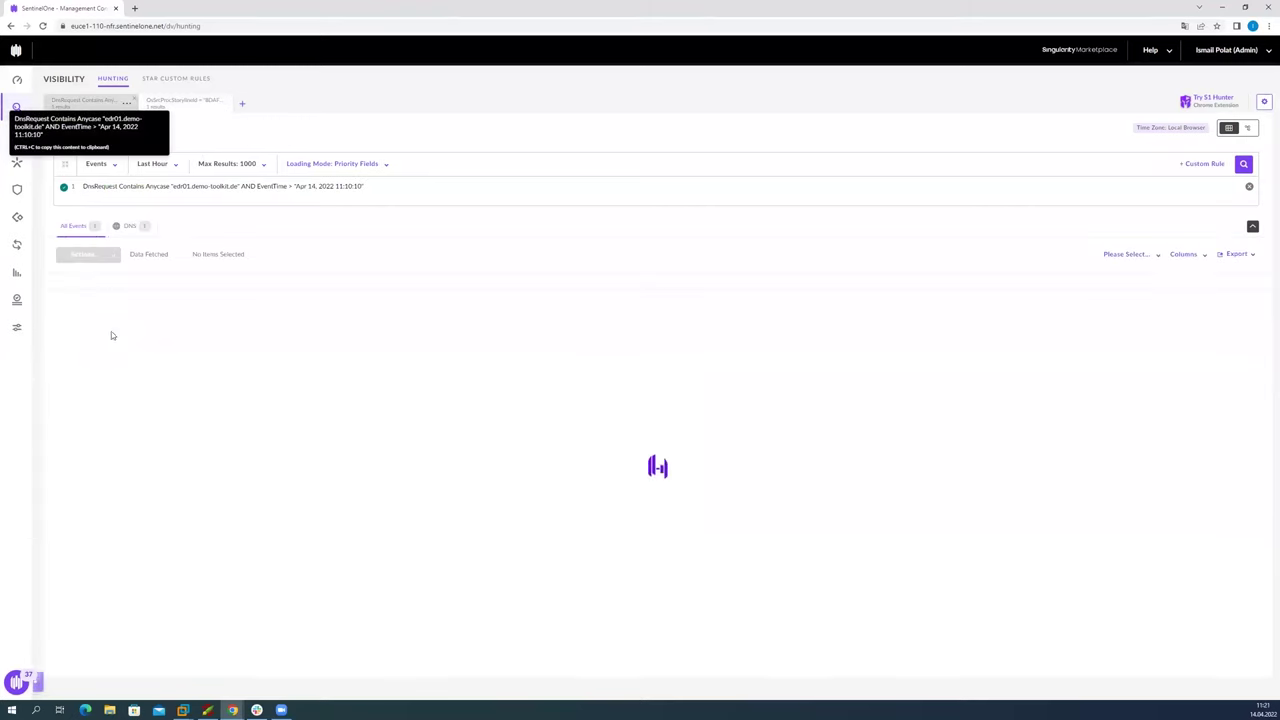
{"action": "left_click", "coordinate": [95, 302]}
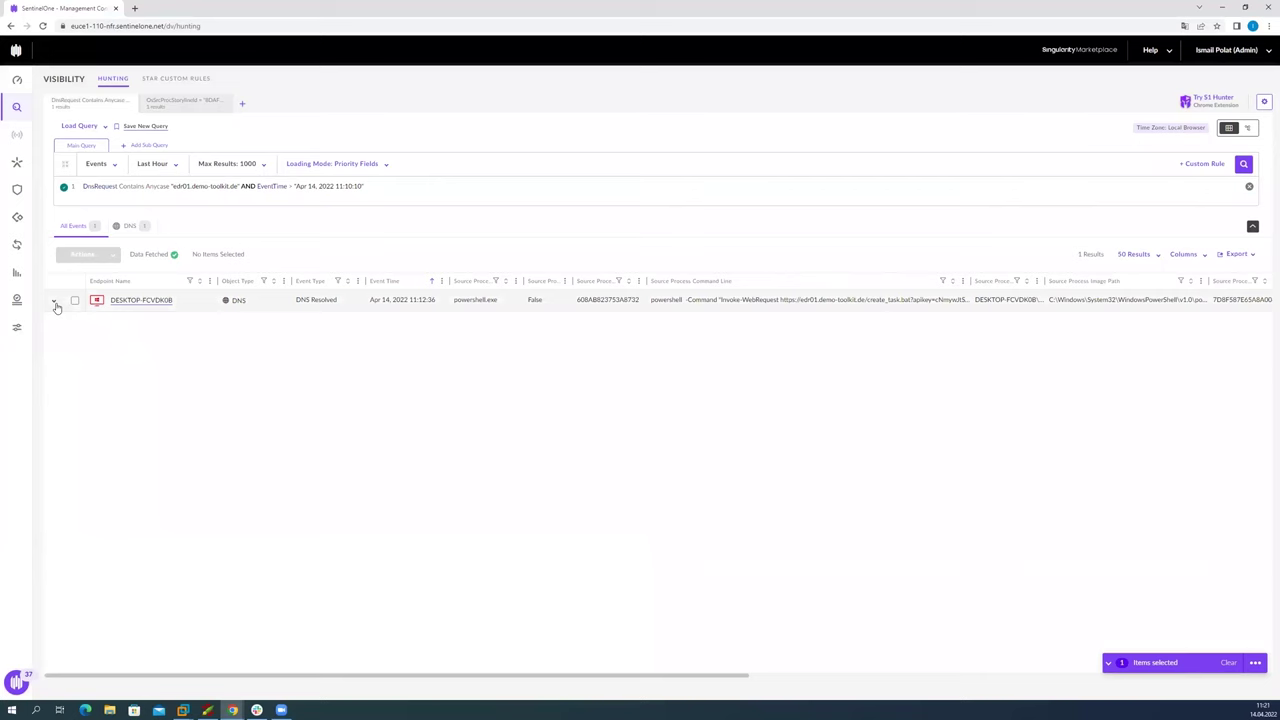
{"action": "left_click", "coordinate": [120, 351]}
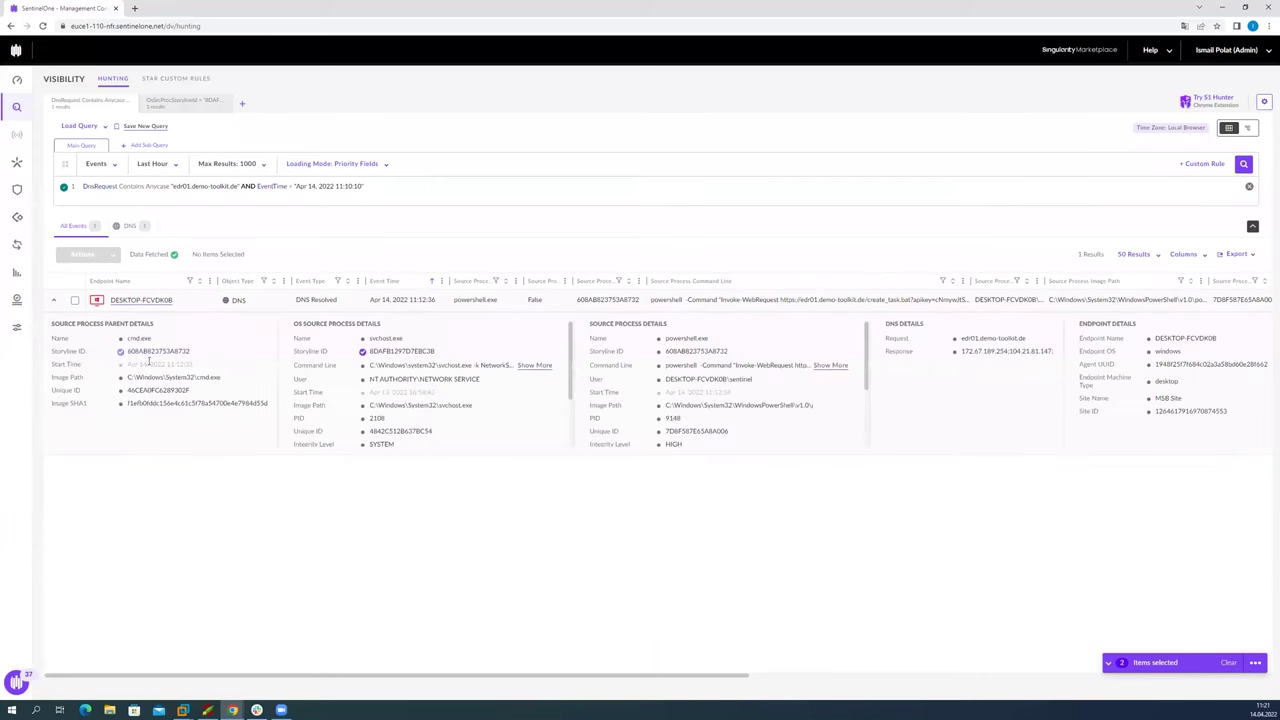
{"action": "left_click", "coordinate": [1256, 663]}
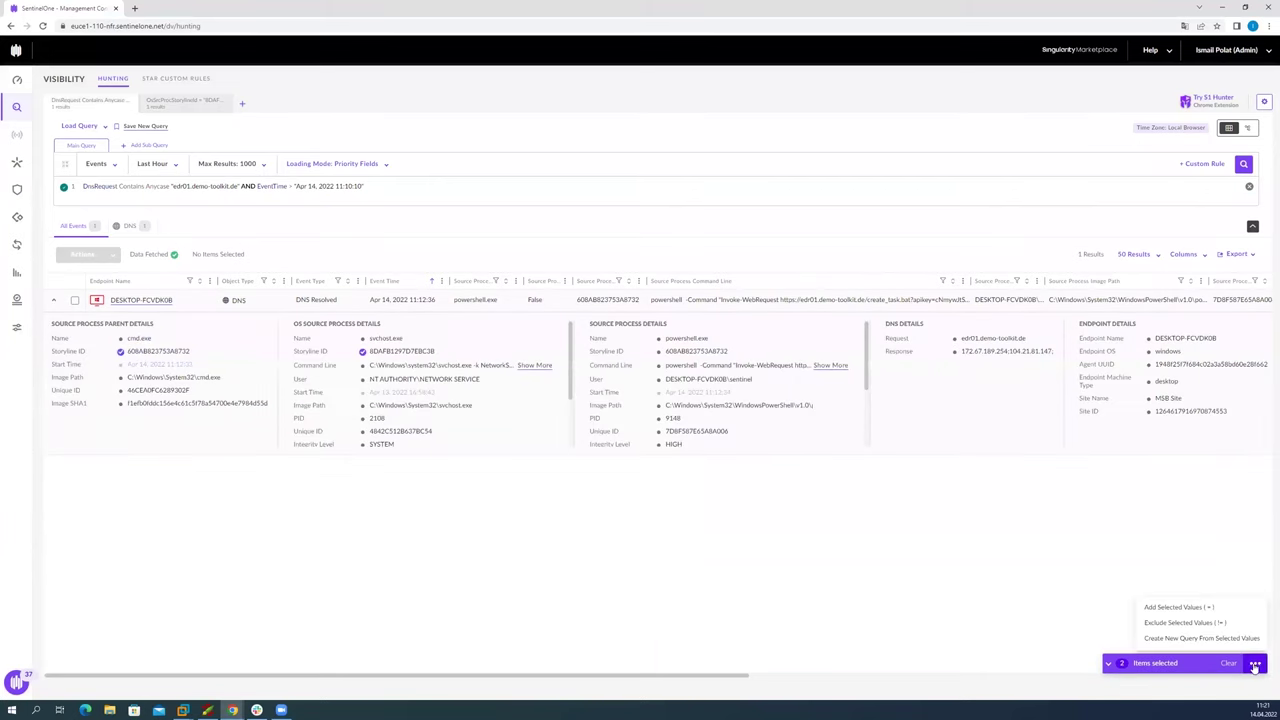
{"action": "left_click", "coordinate": [1212, 639]}
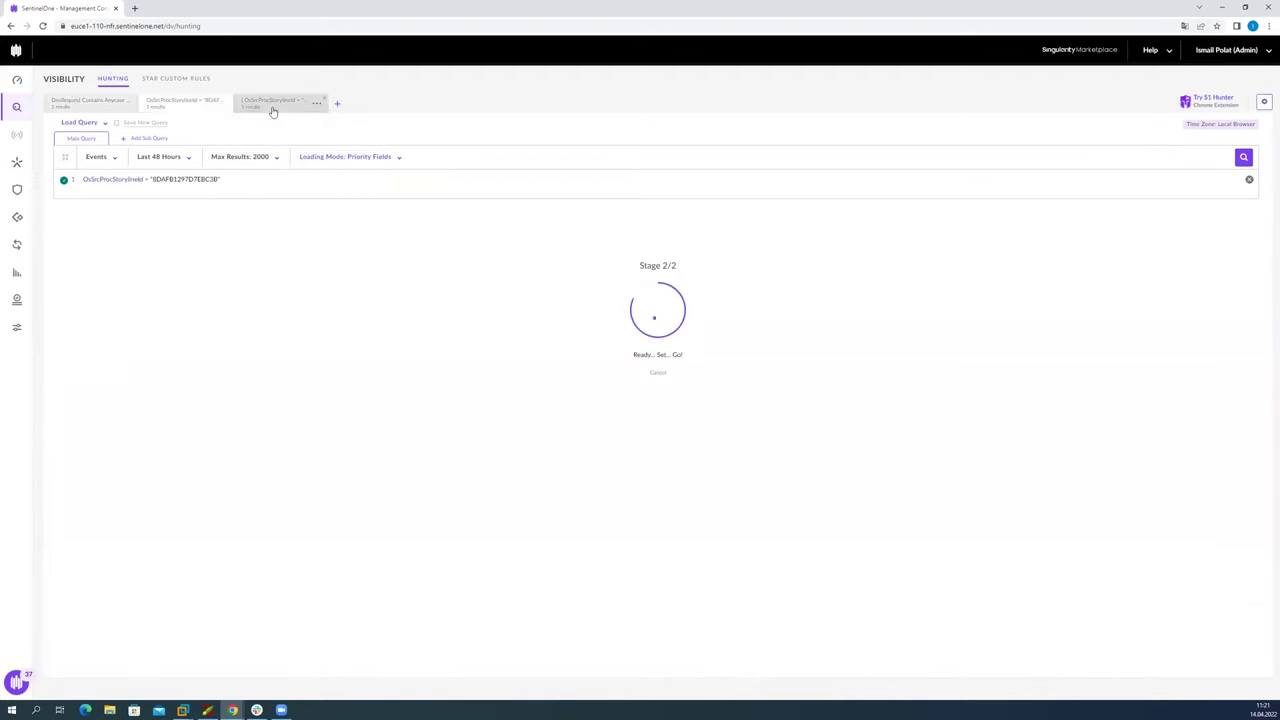
{"action": "left_click", "coordinate": [337, 104]}
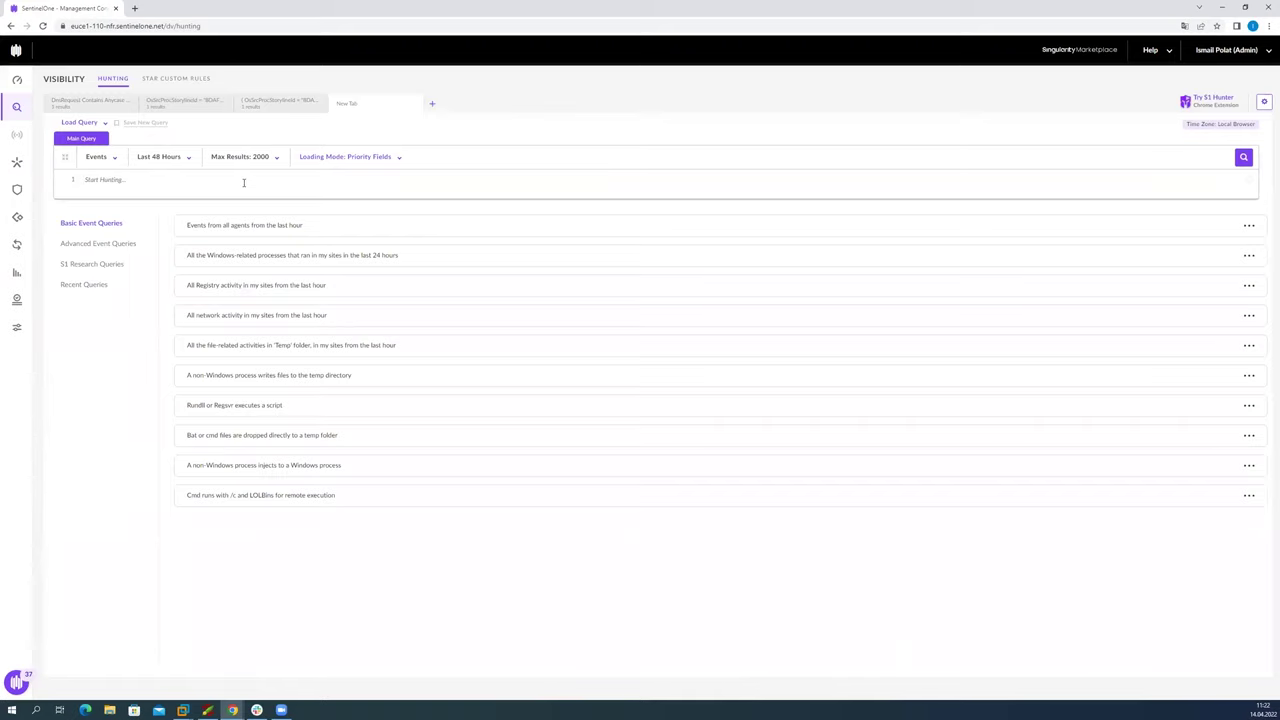
{"action": "type", "text": "t"}
{"action": "key", "text": "BackSpace"}
{"action": "type", "text": "tg"}
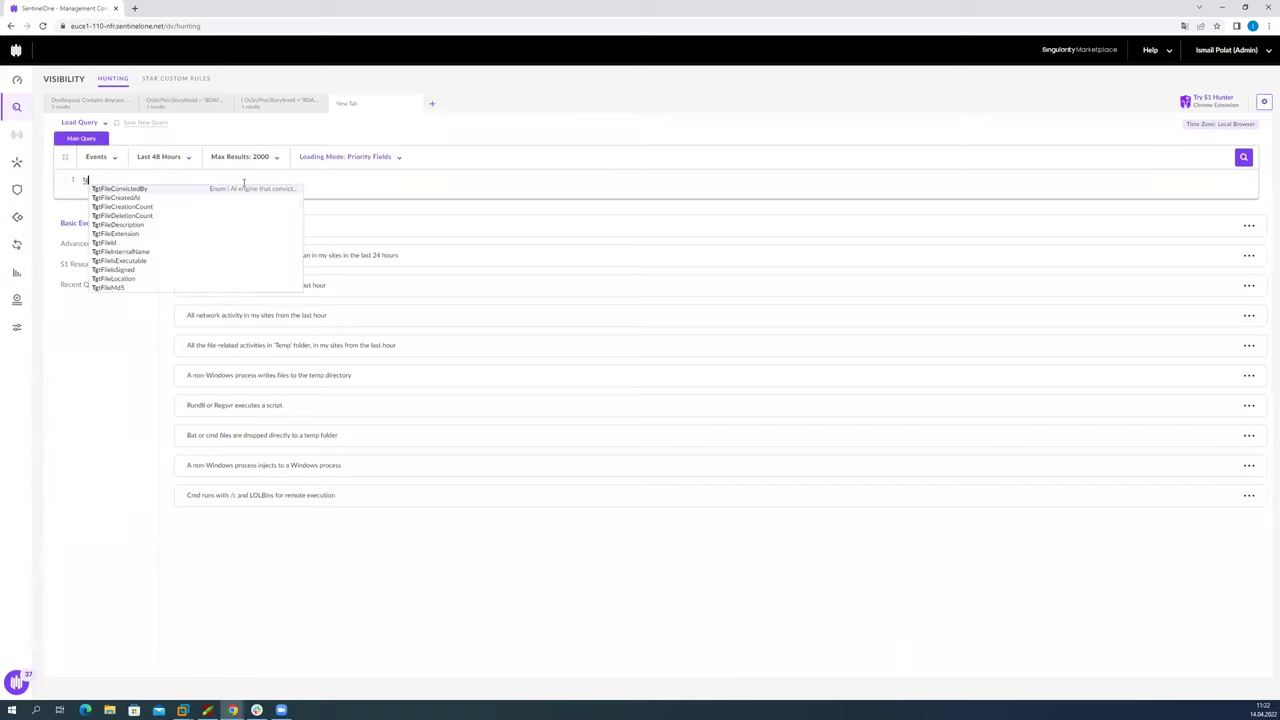
{"action": "key", "text": "BackSpace"}
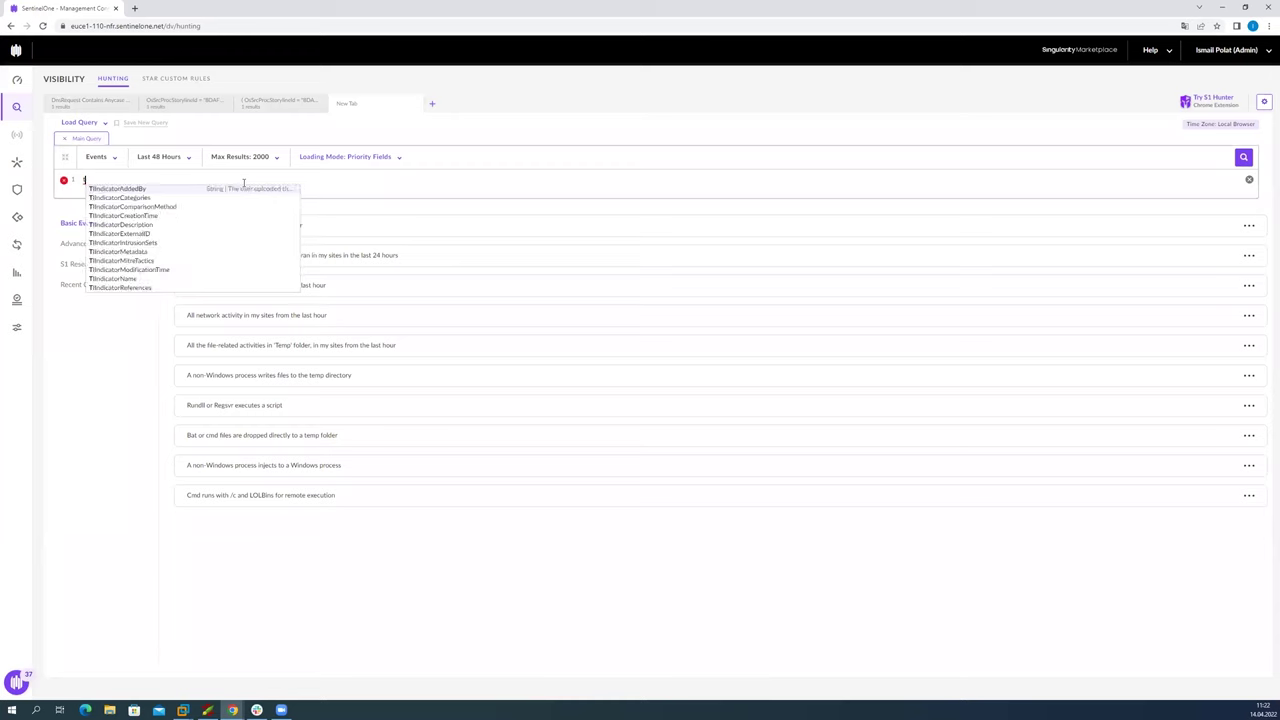
{"action": "key", "text": "BackSpace"}
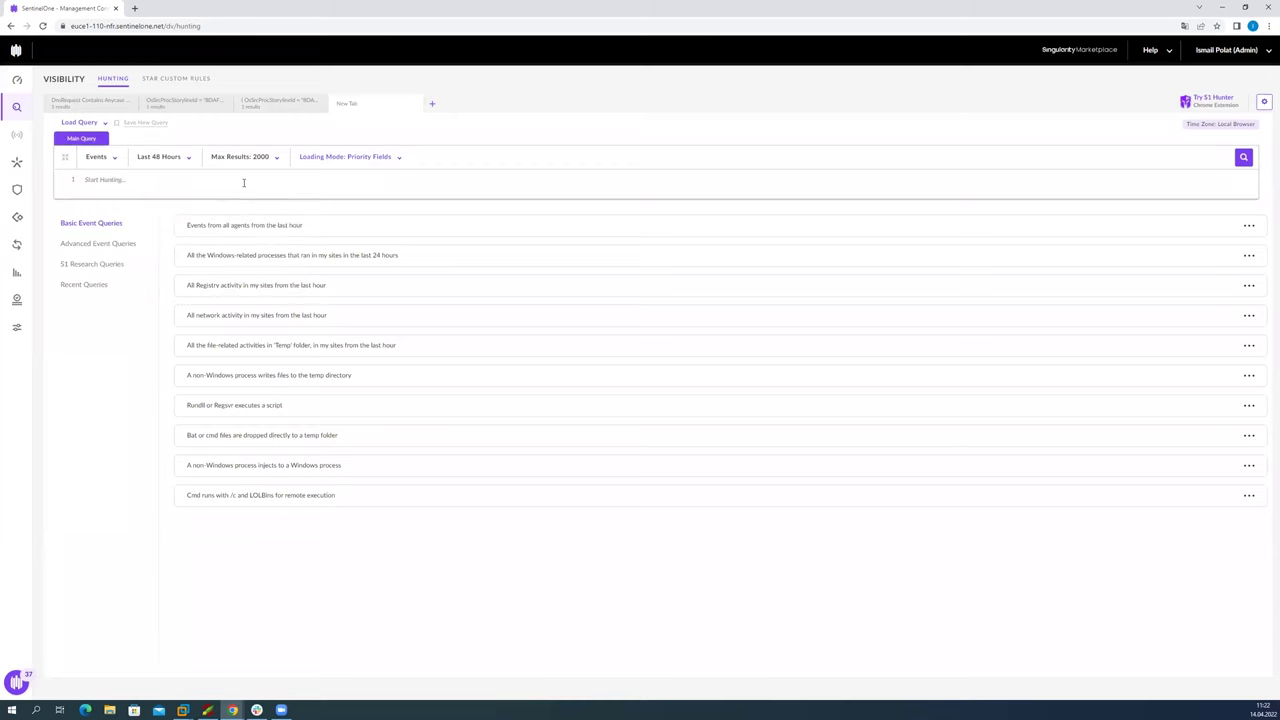
Step: Expand the DNS event in the original query and view the full command line of its powershell.exe source process
{"action": "left_click", "coordinate": [88, 102]}
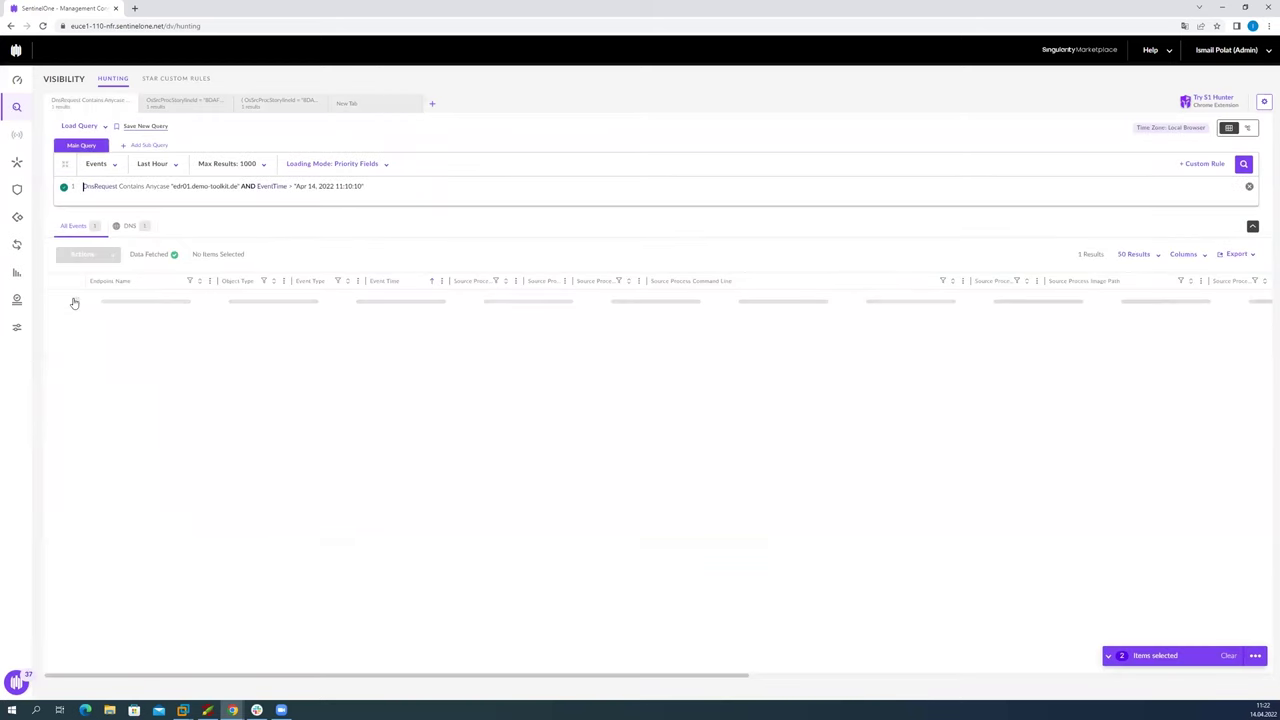
{"action": "left_click", "coordinate": [55, 301]}
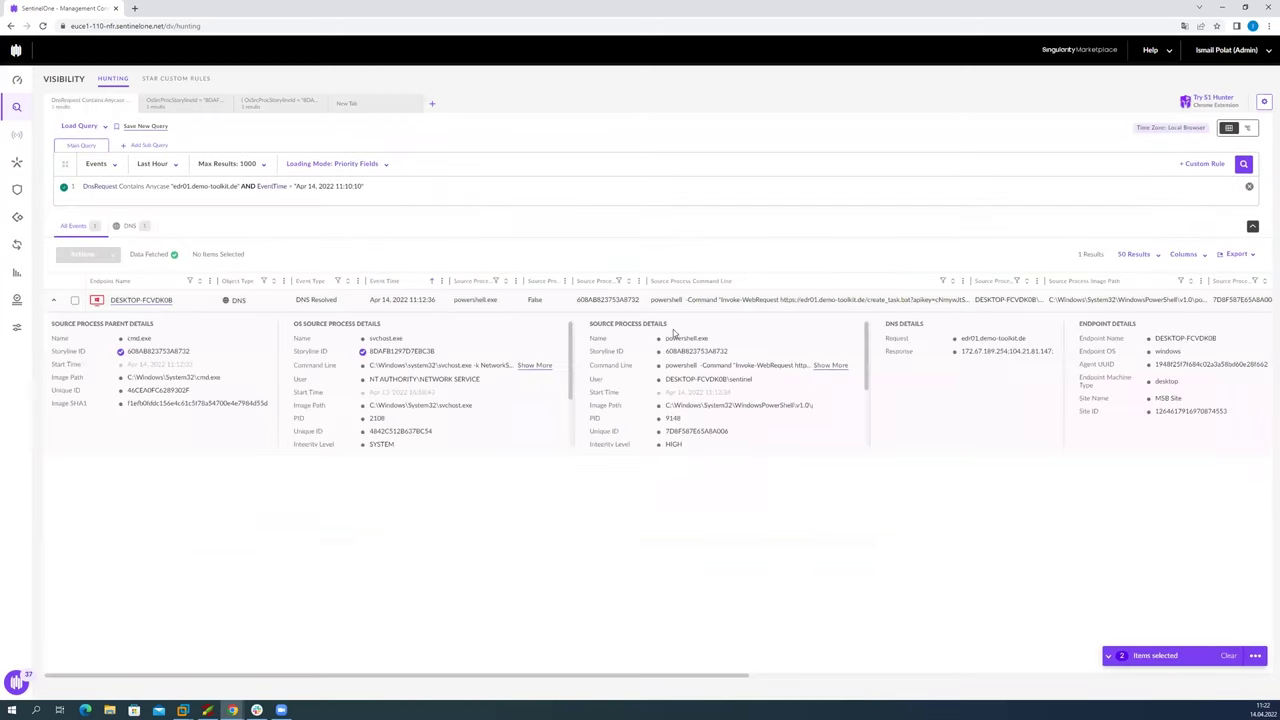
{"action": "left_click", "coordinate": [826, 366]}
{"action": "left_click", "coordinate": [758, 227]}
Step: Close the query for only OS source Storyline ID 8DAFB1297D7EBC3B and review the results of the query combining both Storyline IDs
{"action": "left_click", "coordinate": [271, 106]}
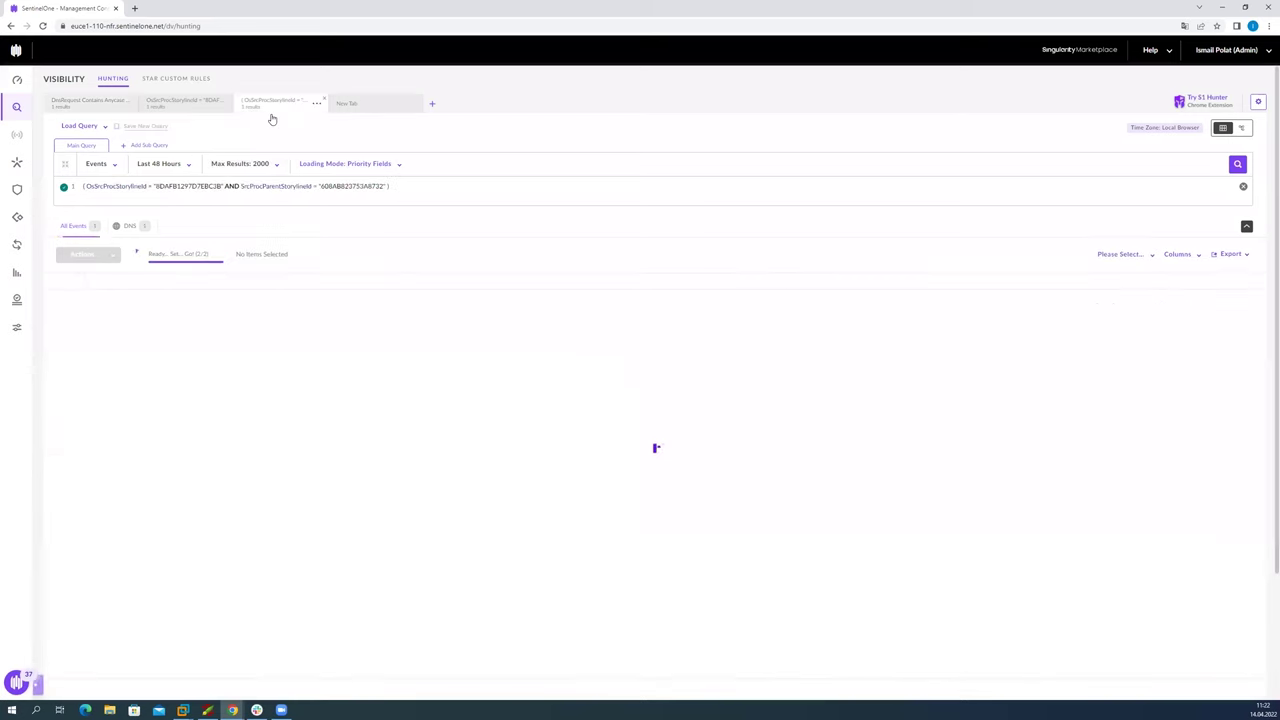
{"action": "left_click", "coordinate": [185, 104]}
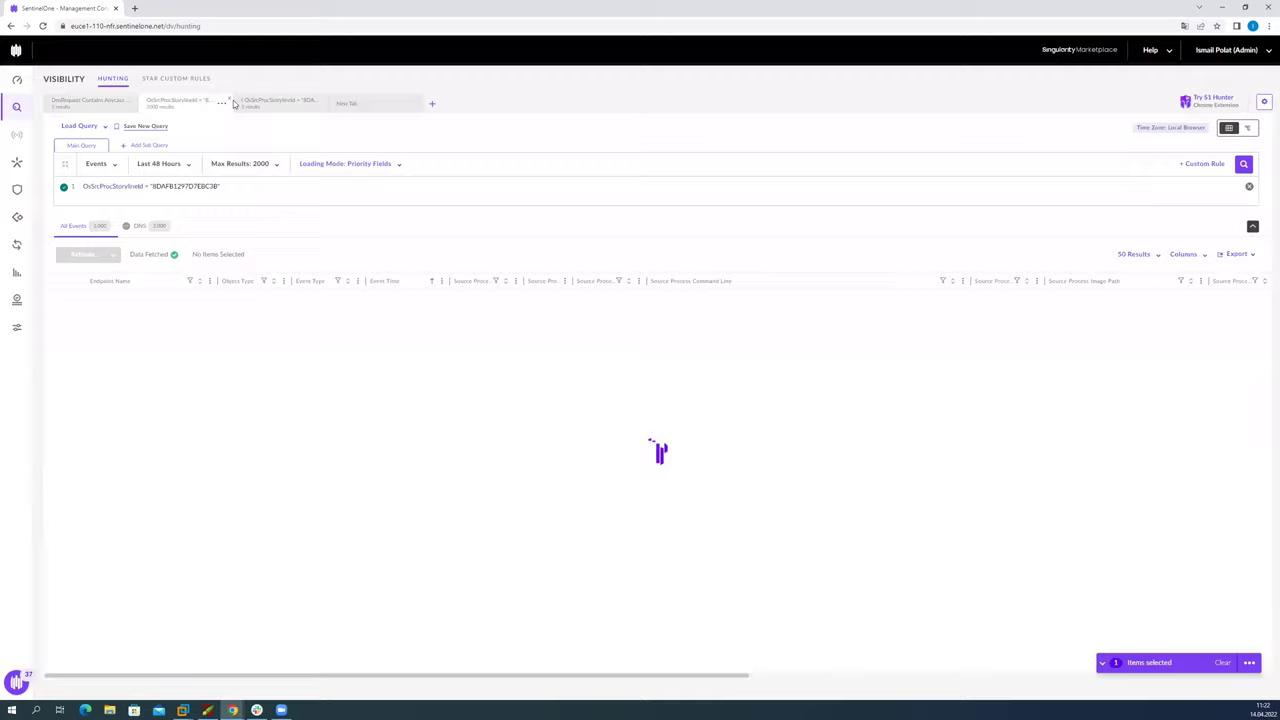
{"action": "left_click", "coordinate": [226, 102]}
{"action": "left_click", "coordinate": [625, 388]}
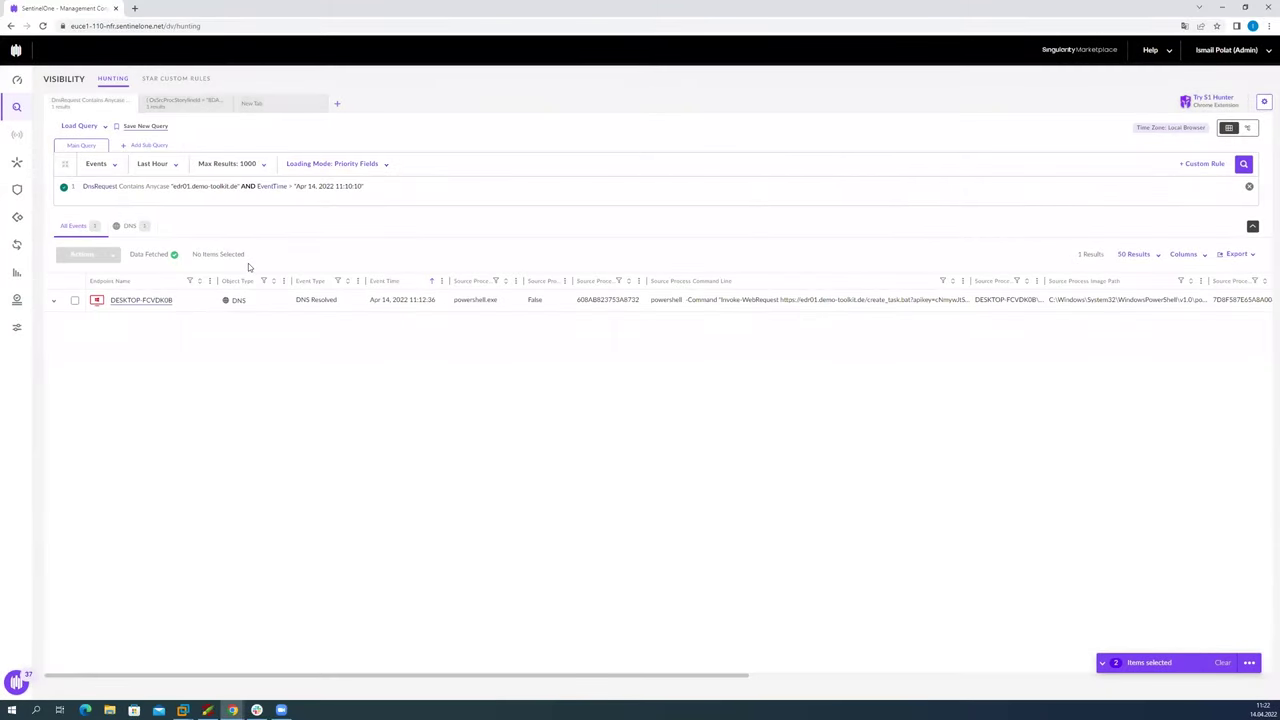
{"action": "left_click", "coordinate": [194, 108]}
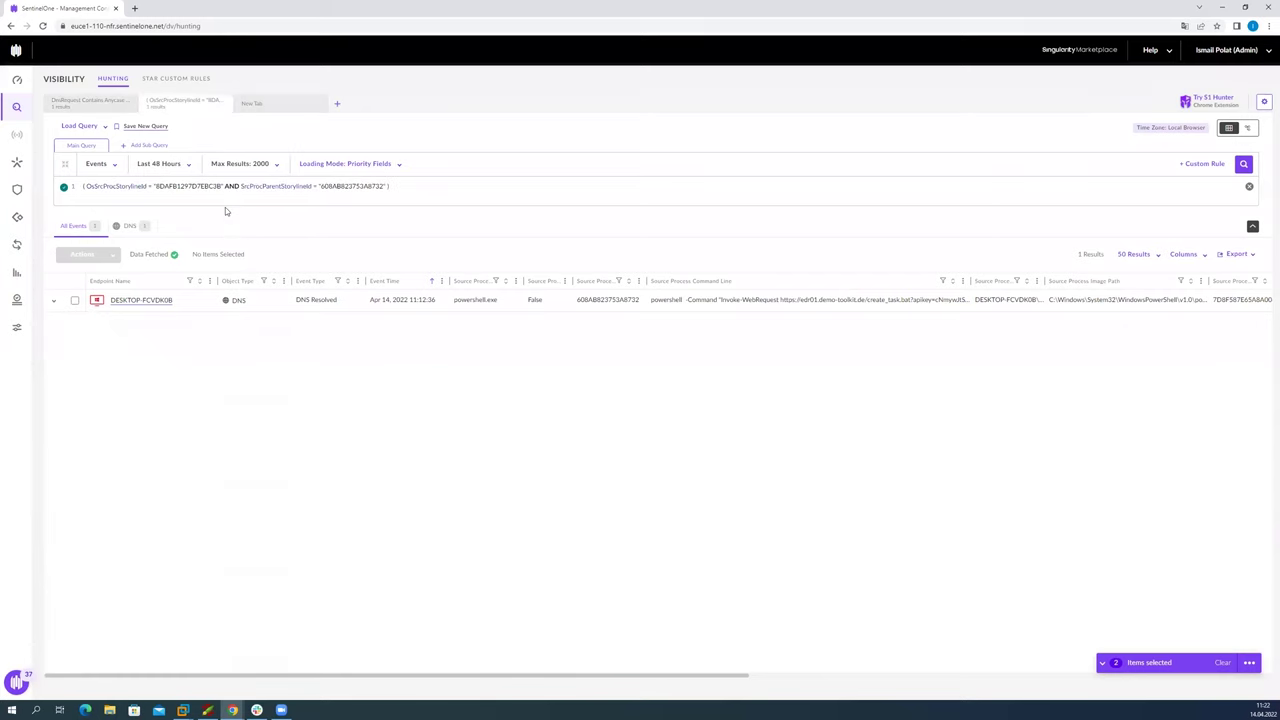
Step: Reset the selected values in the DNS event details and create a new query from only the cmd.exe parent Storyline ID 608AB823753A8732
{"action": "left_click", "coordinate": [92, 104]}
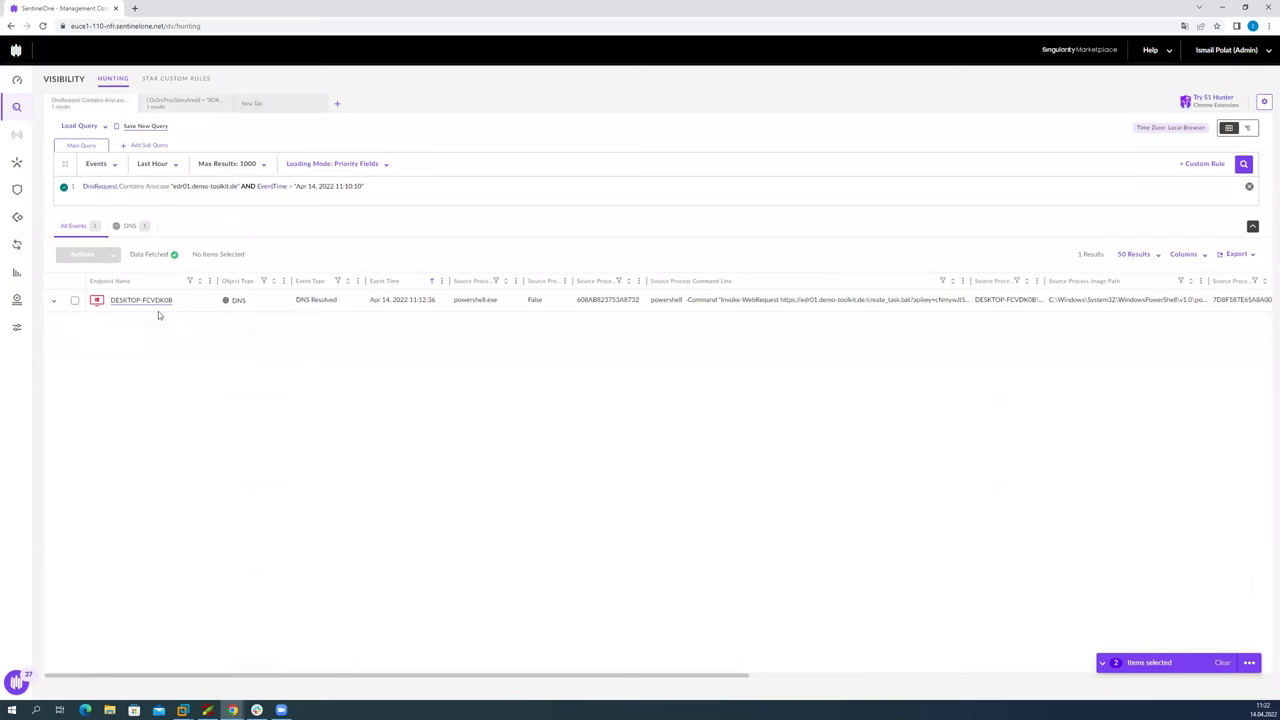
{"action": "left_click", "coordinate": [56, 302]}
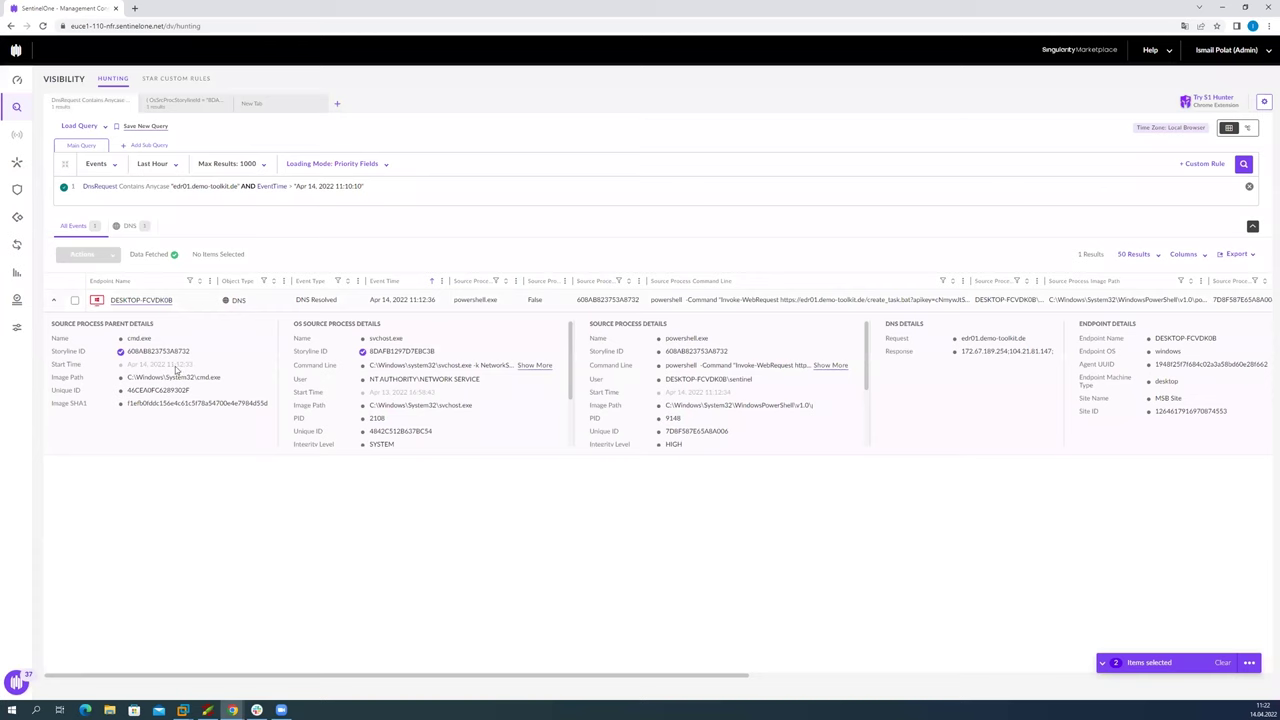
{"action": "left_click", "coordinate": [393, 352]}
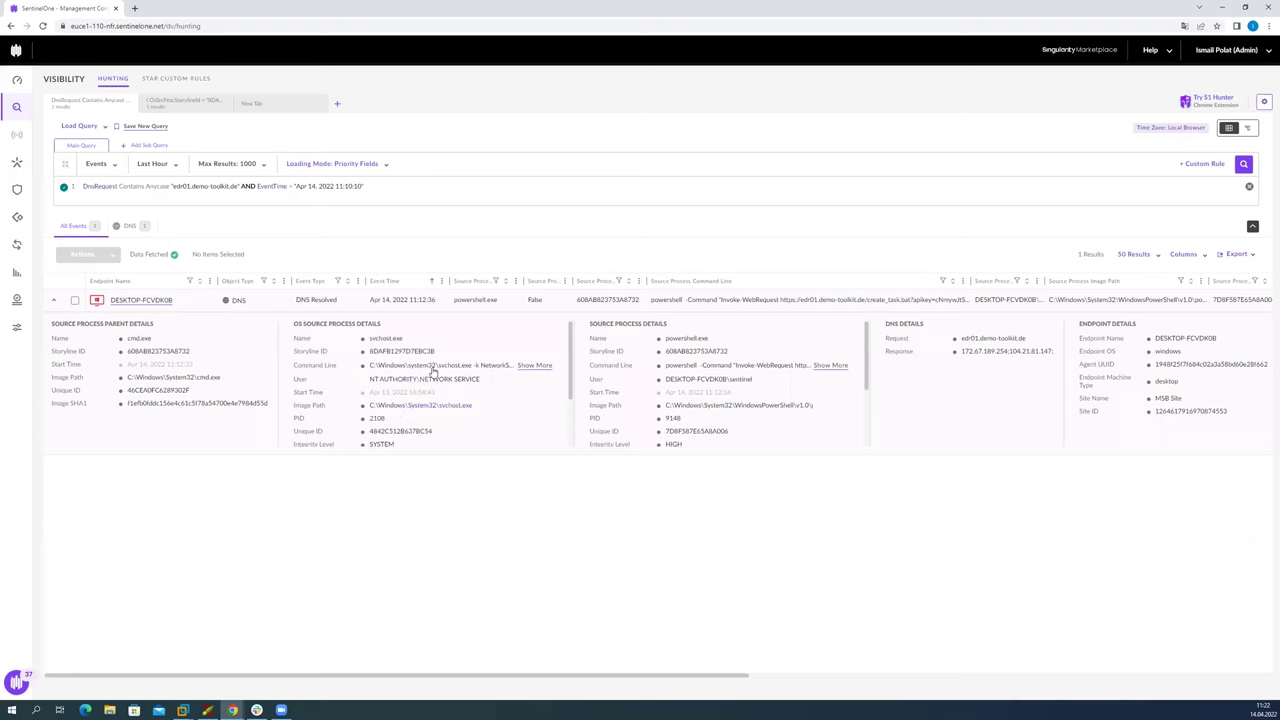
{"action": "left_click", "coordinate": [138, 351]}
{"action": "left_click", "coordinate": [1249, 662]}
{"action": "left_click", "coordinate": [1195, 637]}
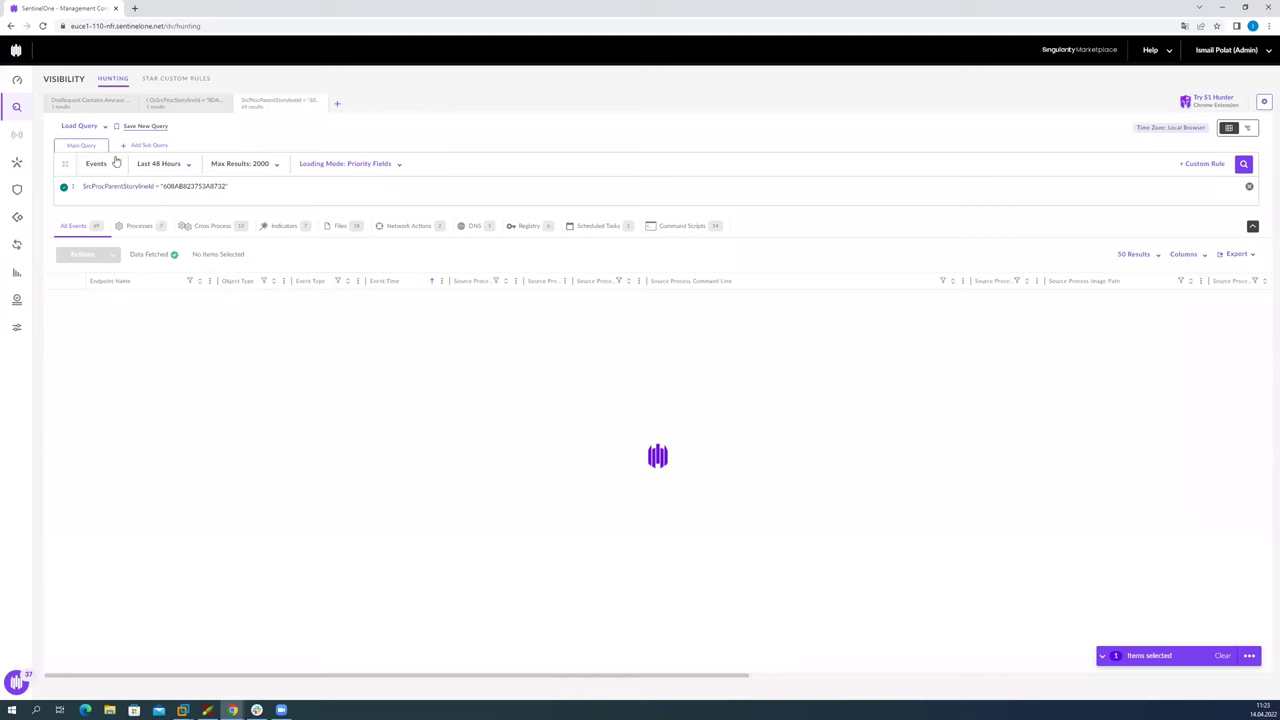
Step: Close the query tab that combines the OS source and parent process Storyline IDs
{"action": "left_click", "coordinate": [101, 106]}
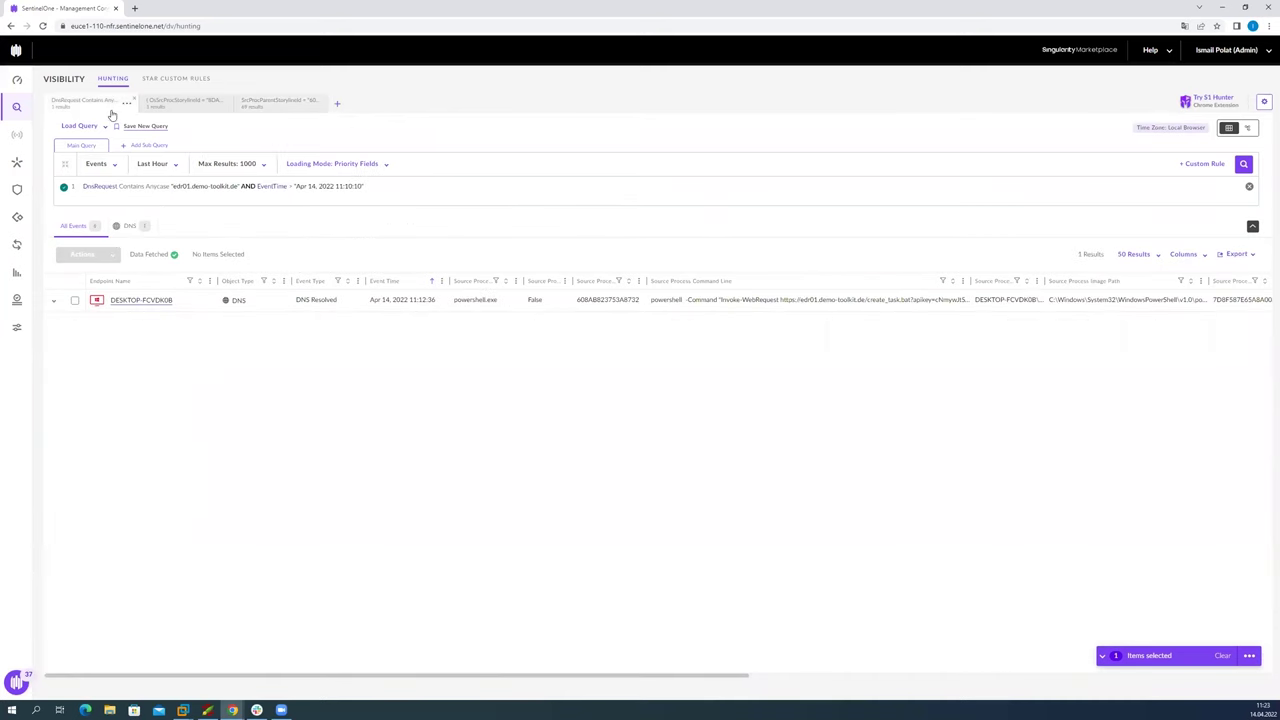
{"action": "left_click", "coordinate": [229, 100]}
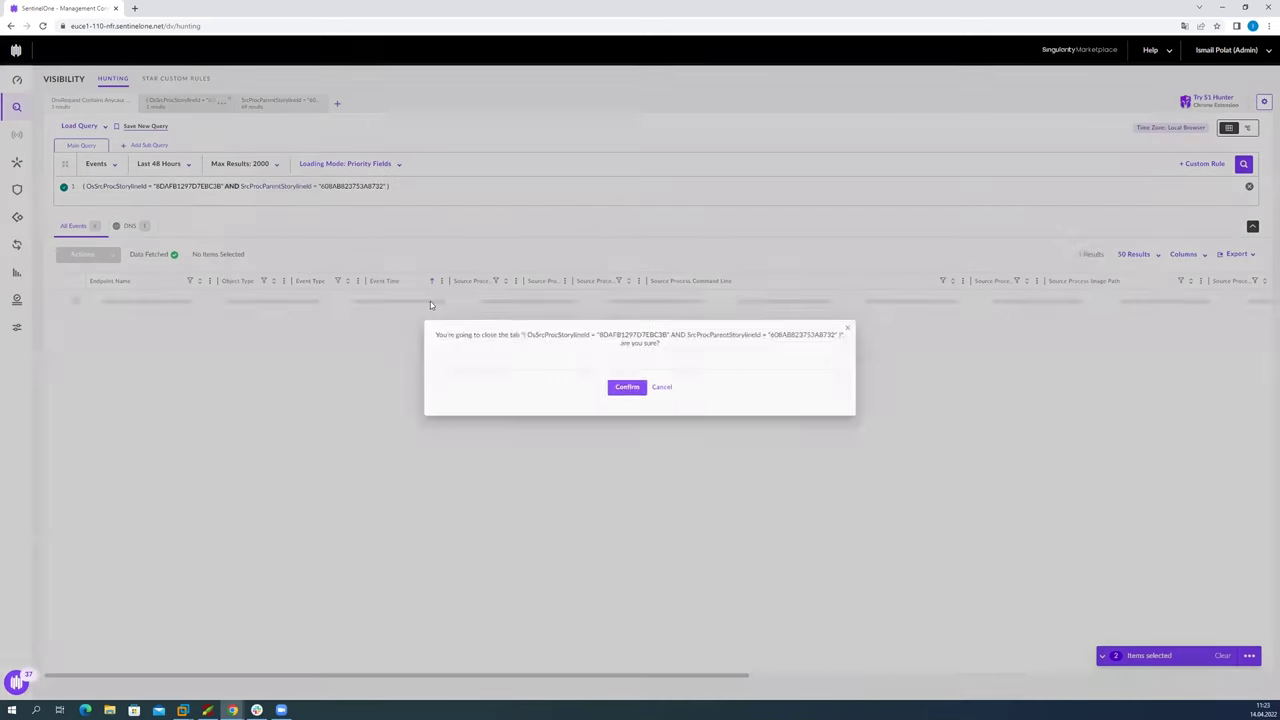
{"action": "left_click", "coordinate": [626, 387]}
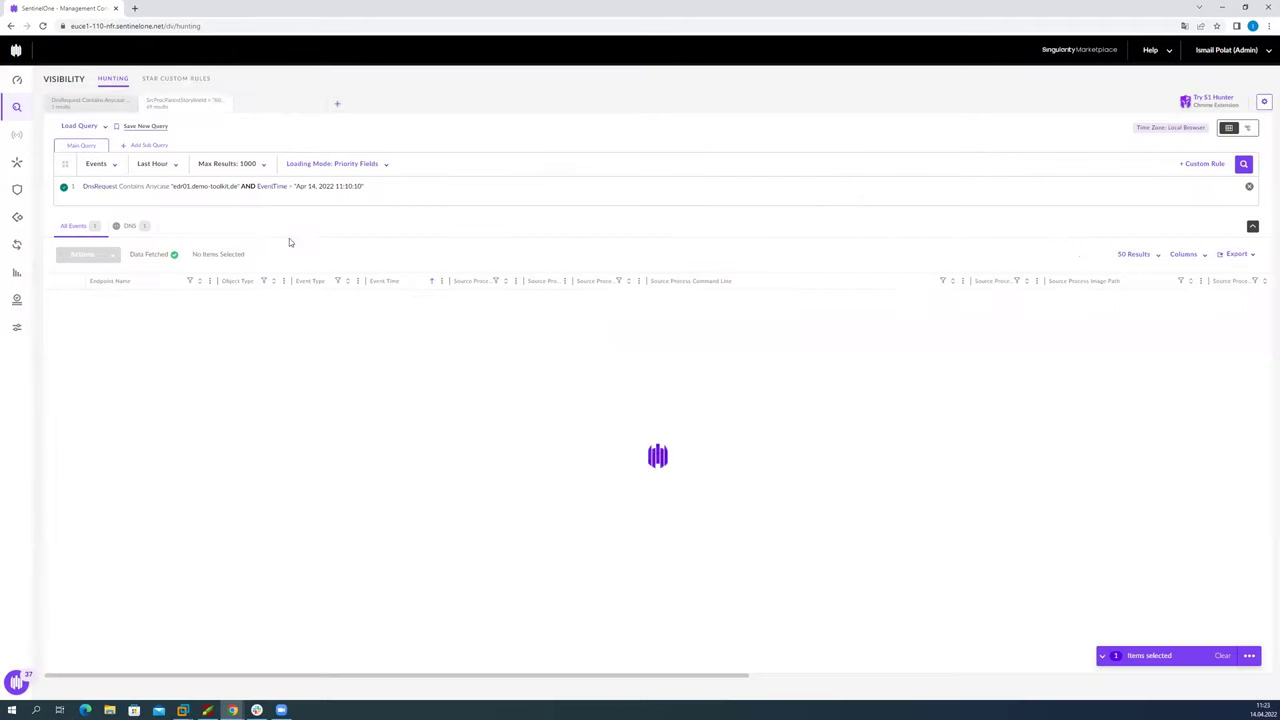
Step: In the parent Storyline ID query, clear the selected items and show only the scheduled task events
{"action": "left_click", "coordinate": [185, 103]}
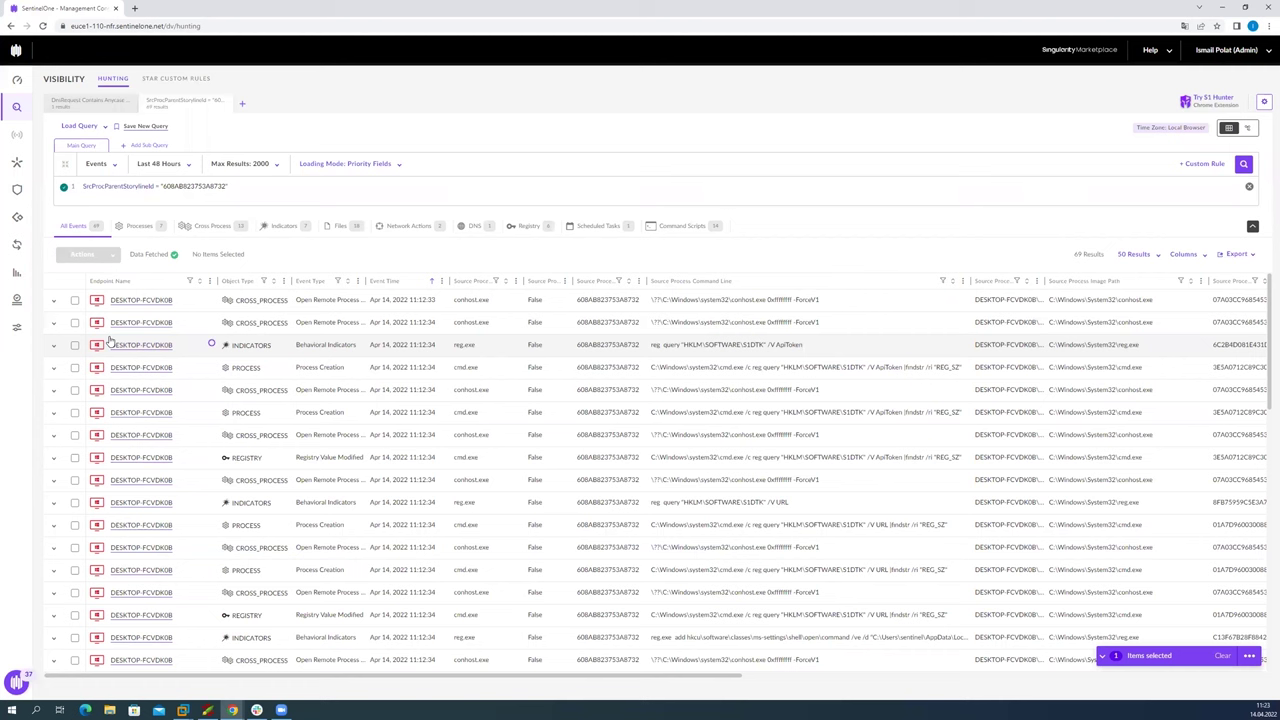
{"action": "left_click", "coordinate": [1220, 658]}
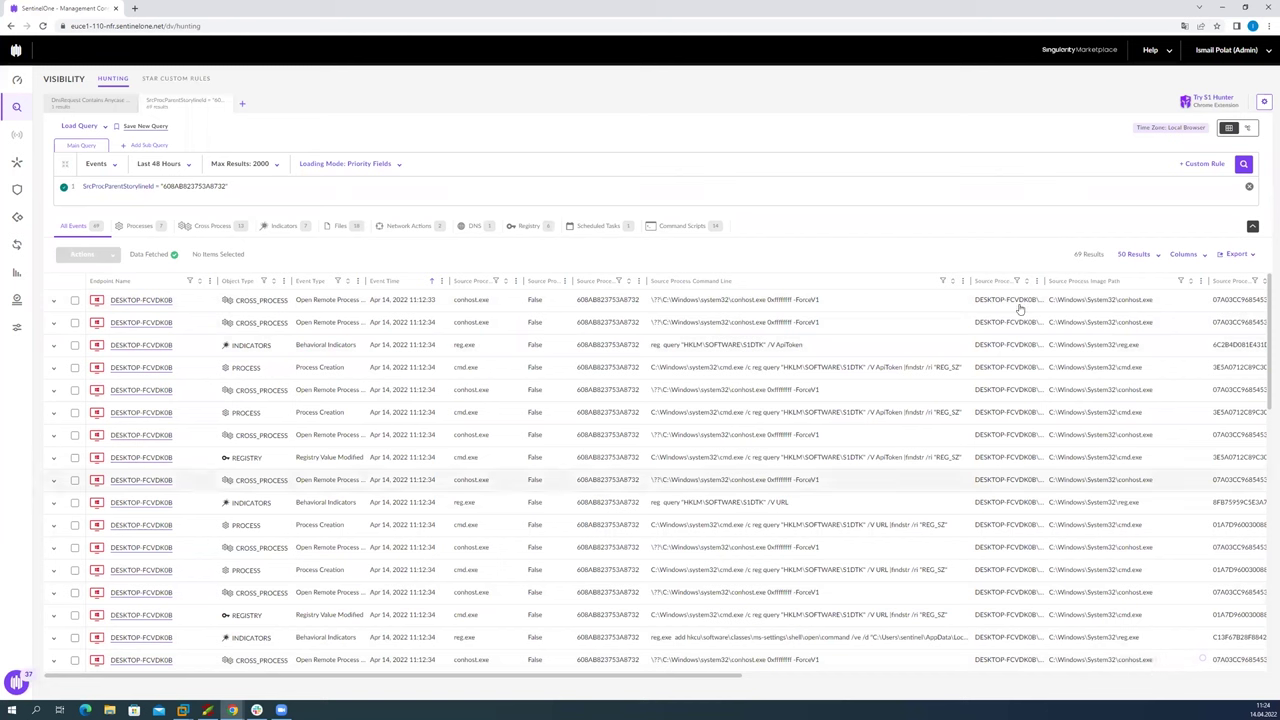
{"action": "left_click", "coordinate": [720, 229]}
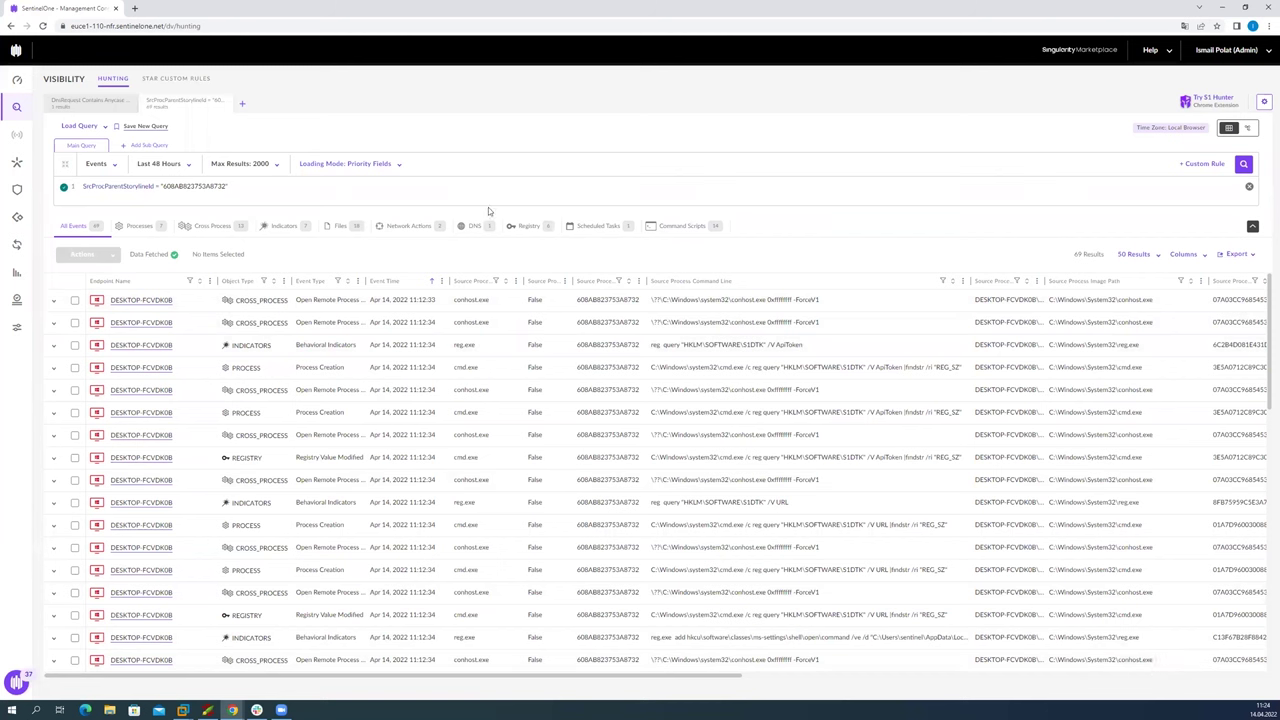
{"action": "left_click", "coordinate": [592, 227]}
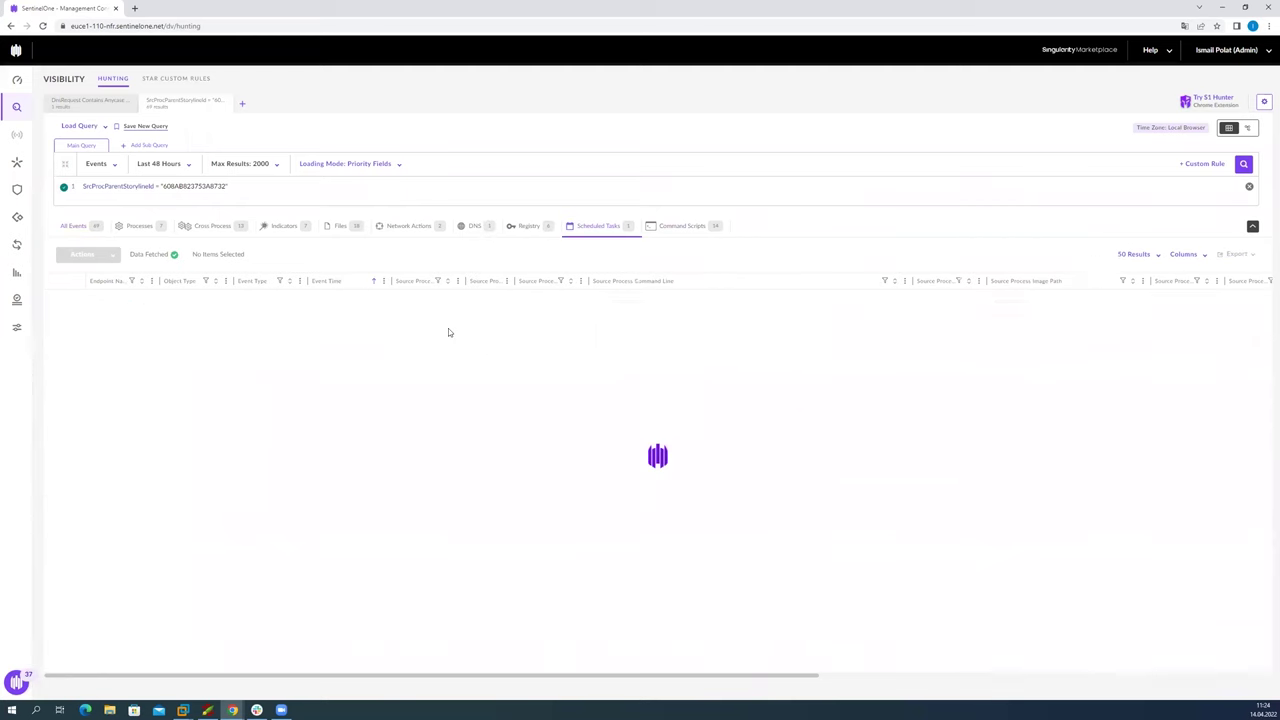
Step: Expand the scheduled task event and inspect the full schtasks command line for the task name, daily schedule and batch file path
{"action": "left_click", "coordinate": [55, 303]}
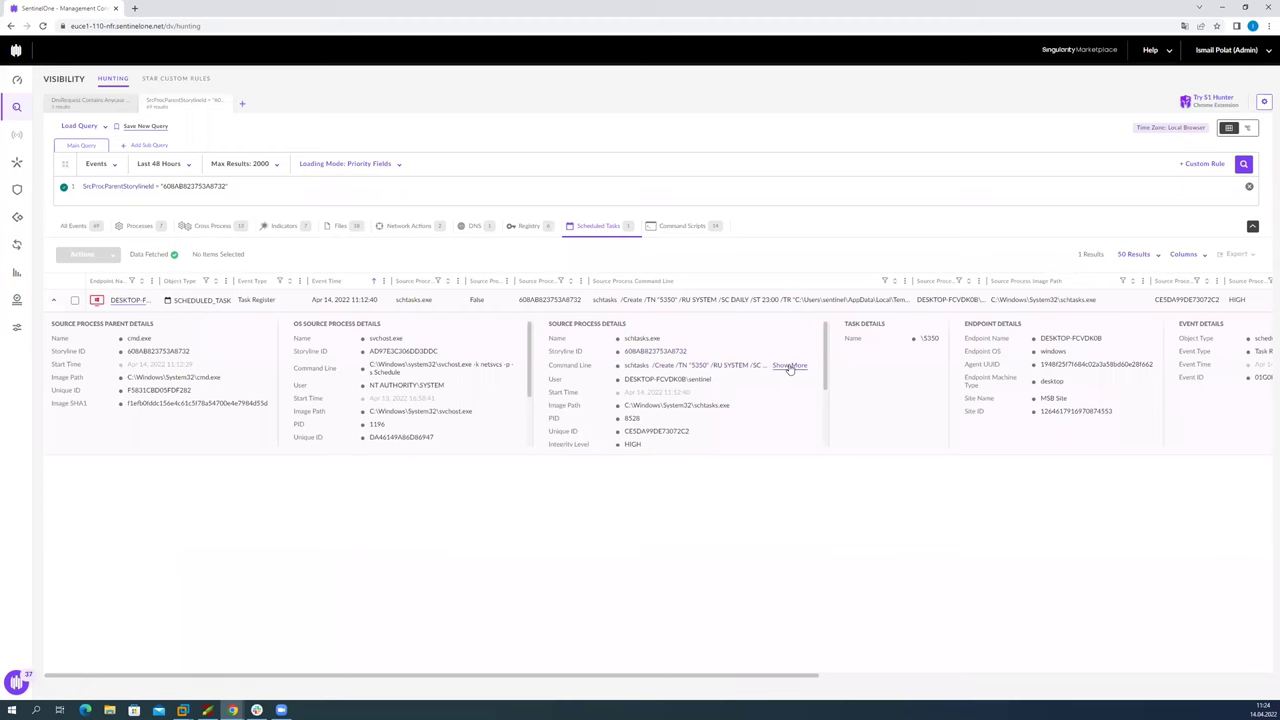
{"action": "left_click", "coordinate": [789, 366]}
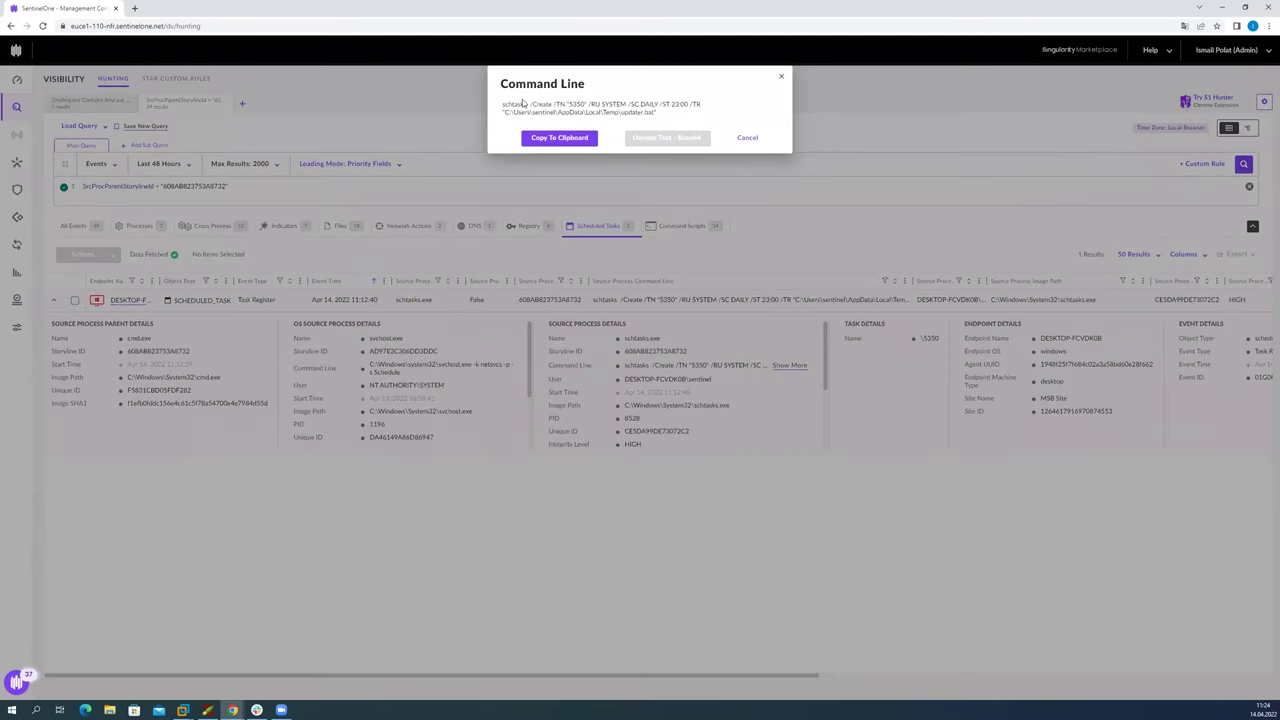
{"action": "double_click", "coordinate": [576, 104]}
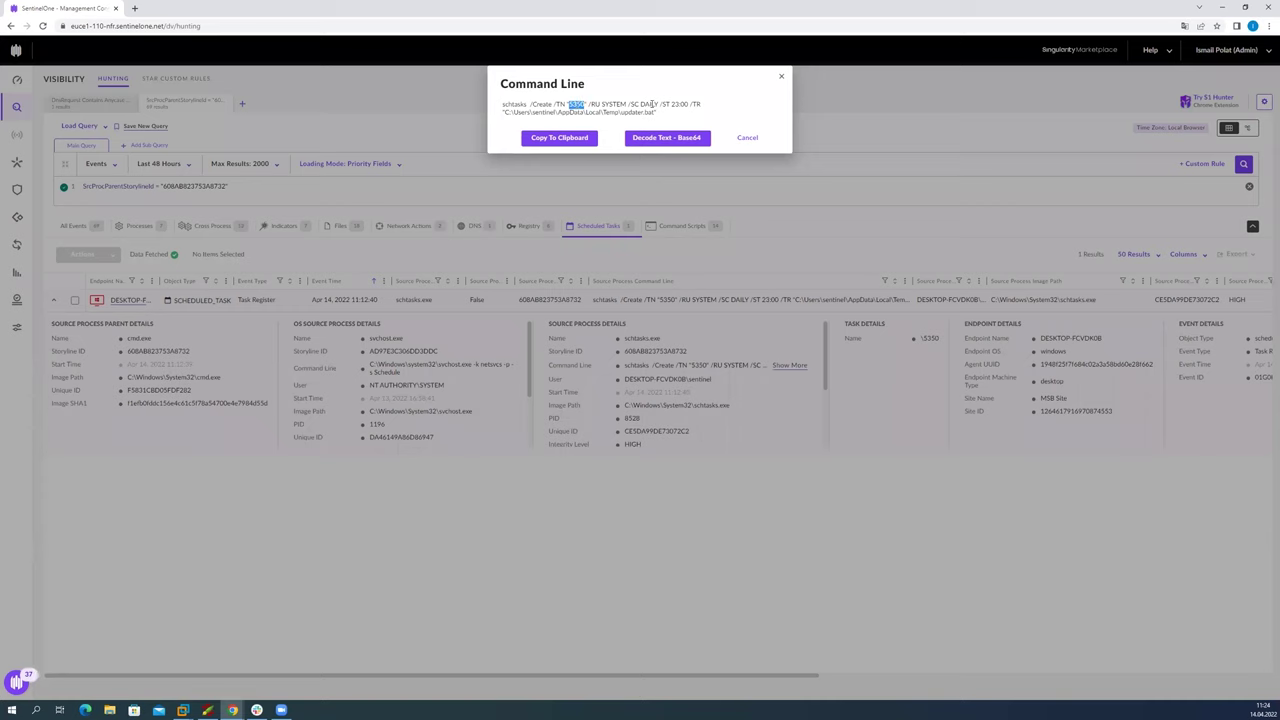
{"action": "left_click_drag", "start_coordinate": [687, 104], "coordinate": [592, 112]}
{"action": "left_click", "coordinate": [747, 139]}
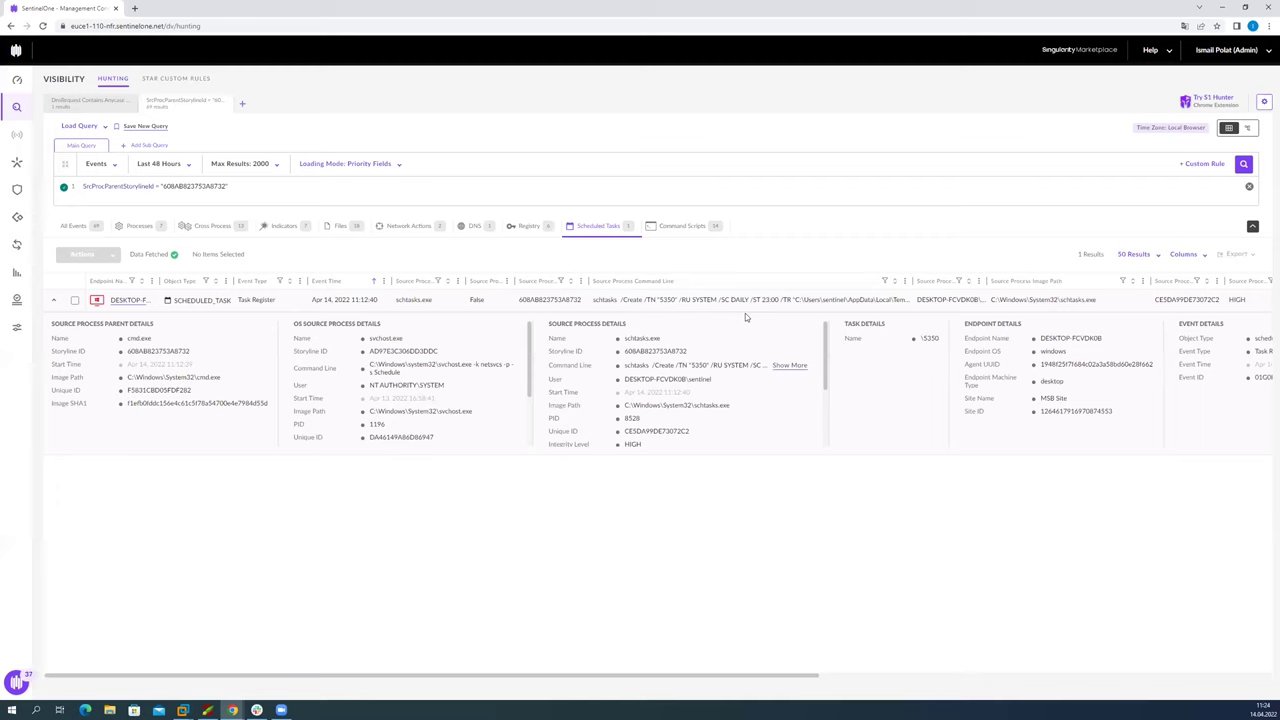
Step: Show the command script events and inspect the first event's application name, full command line and remaining details, then collapse it
{"action": "left_click", "coordinate": [686, 228]}
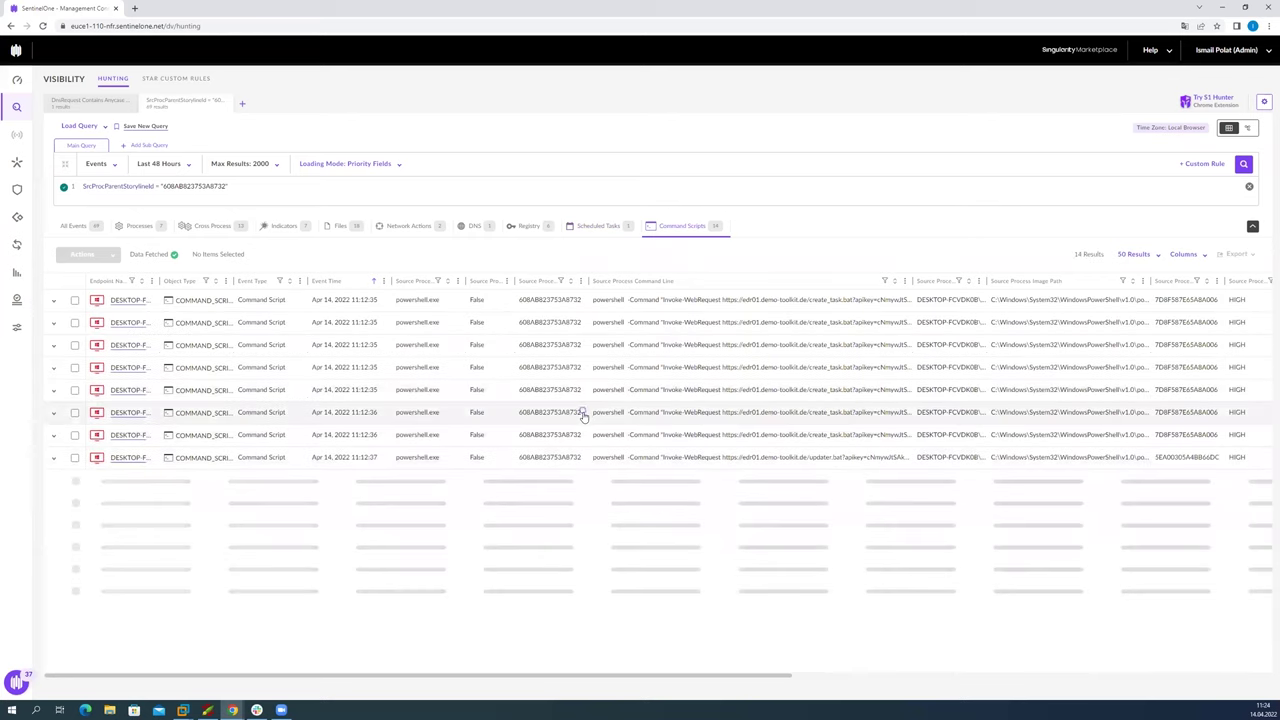
{"action": "left_click", "coordinate": [52, 301]}
{"action": "left_click", "coordinate": [839, 353]}
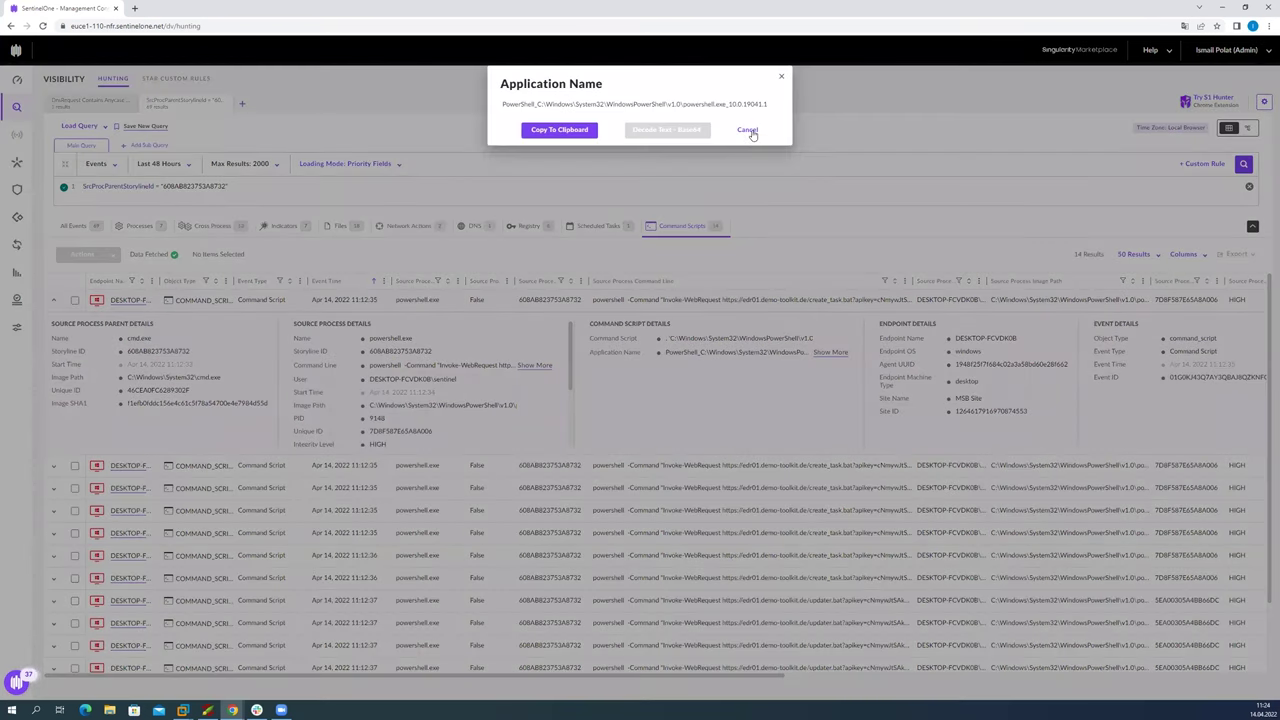
{"action": "left_click", "coordinate": [752, 133]}
{"action": "left_click", "coordinate": [534, 365]}
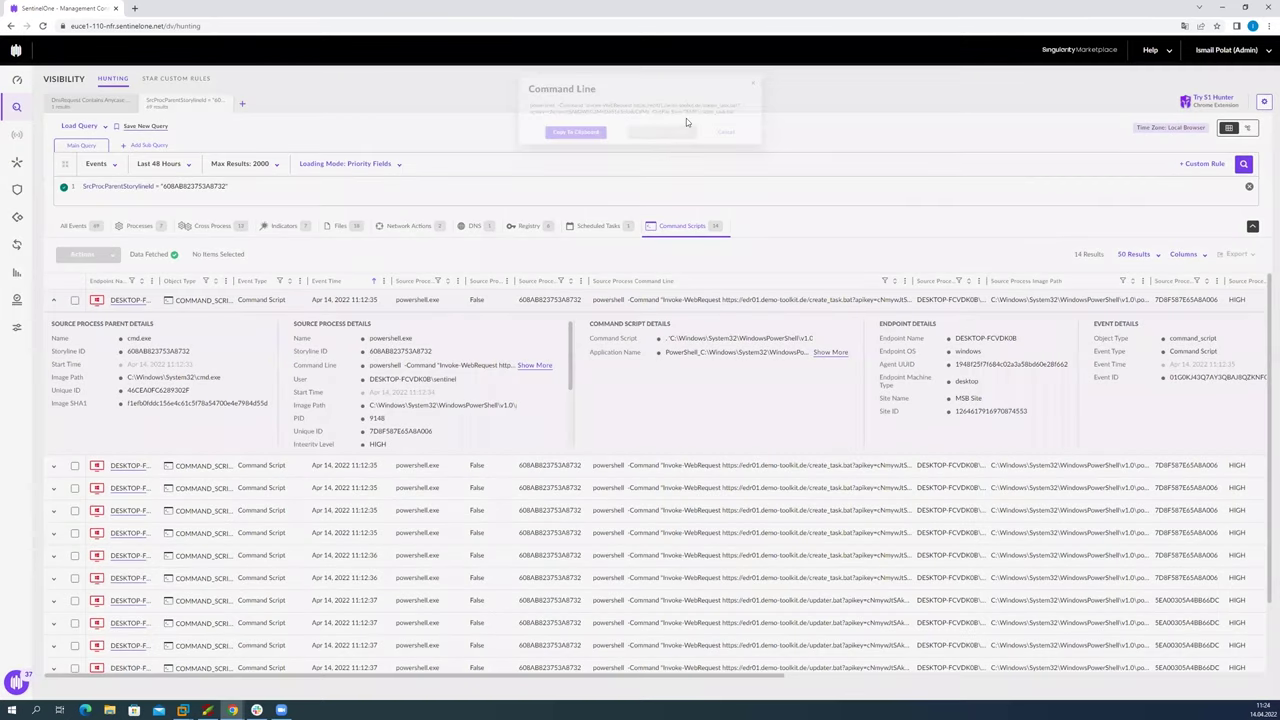
{"action": "left_click", "coordinate": [490, 392]}
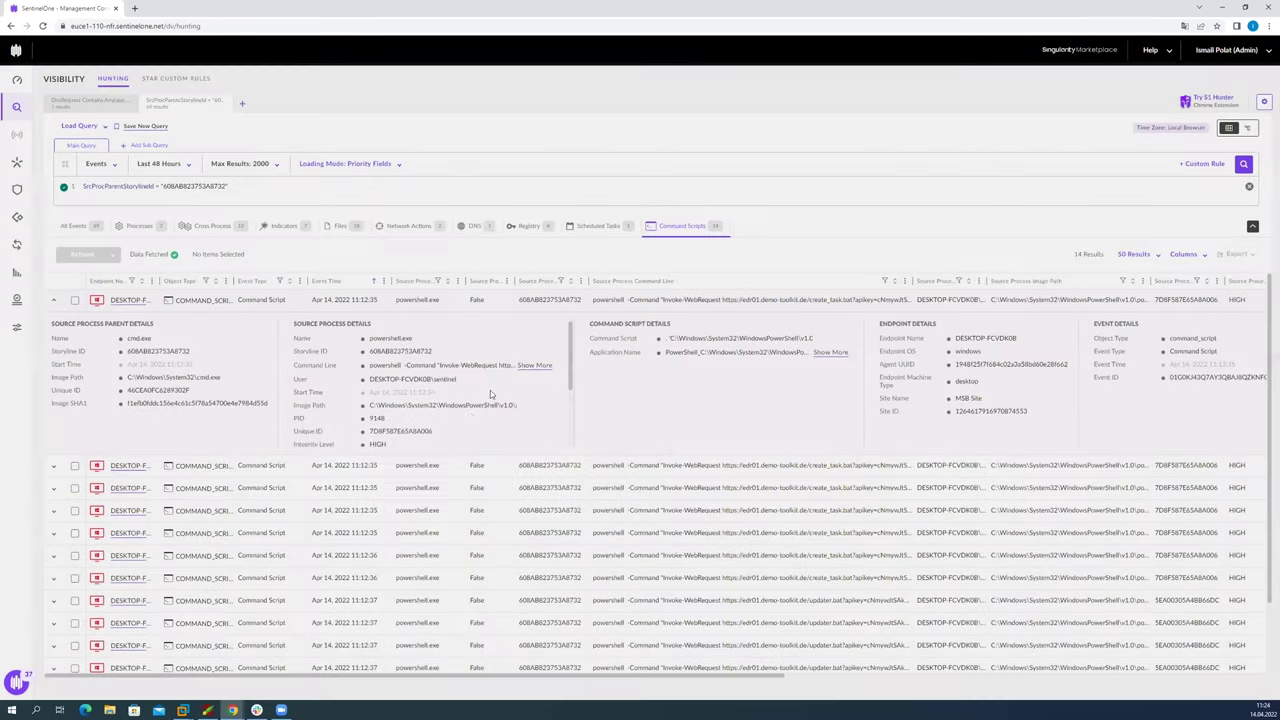
{"action": "scroll", "coordinate": [471, 414], "scroll_direction": "down", "scroll_amount": 5}
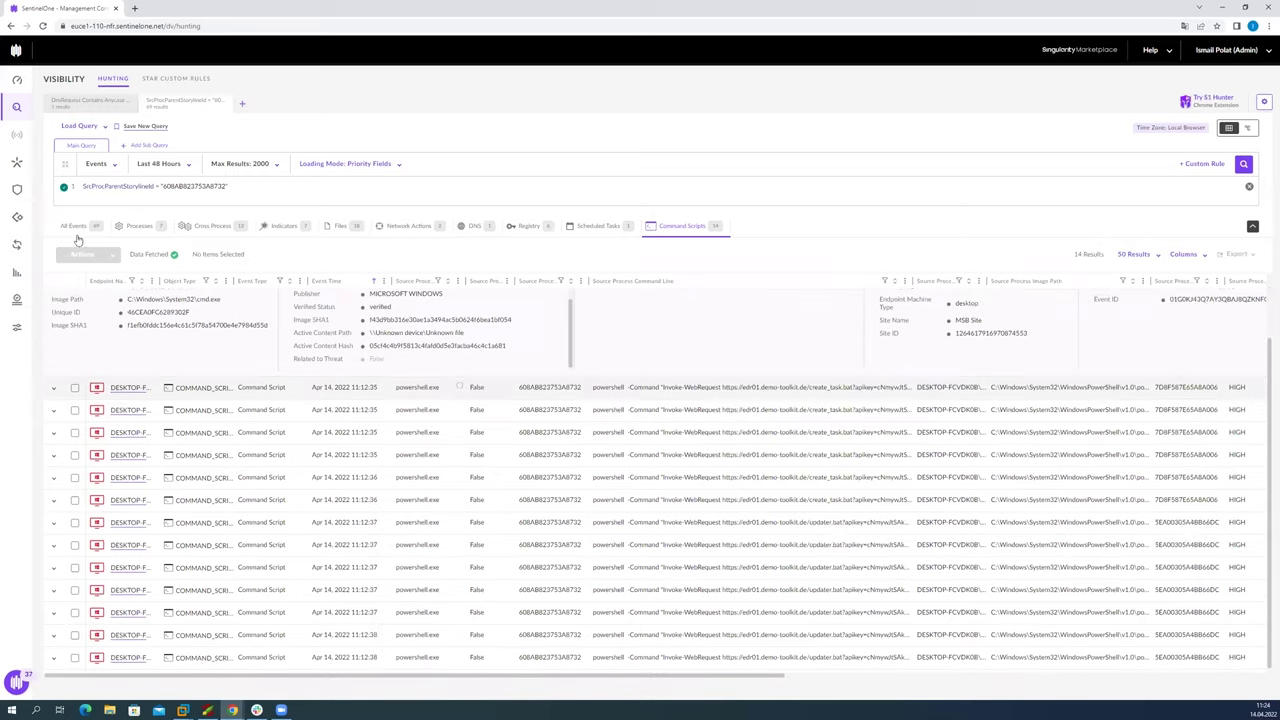
{"action": "scroll", "coordinate": [76, 318], "scroll_direction": "up", "scroll_amount": 3}
{"action": "left_click", "coordinate": [54, 300]}
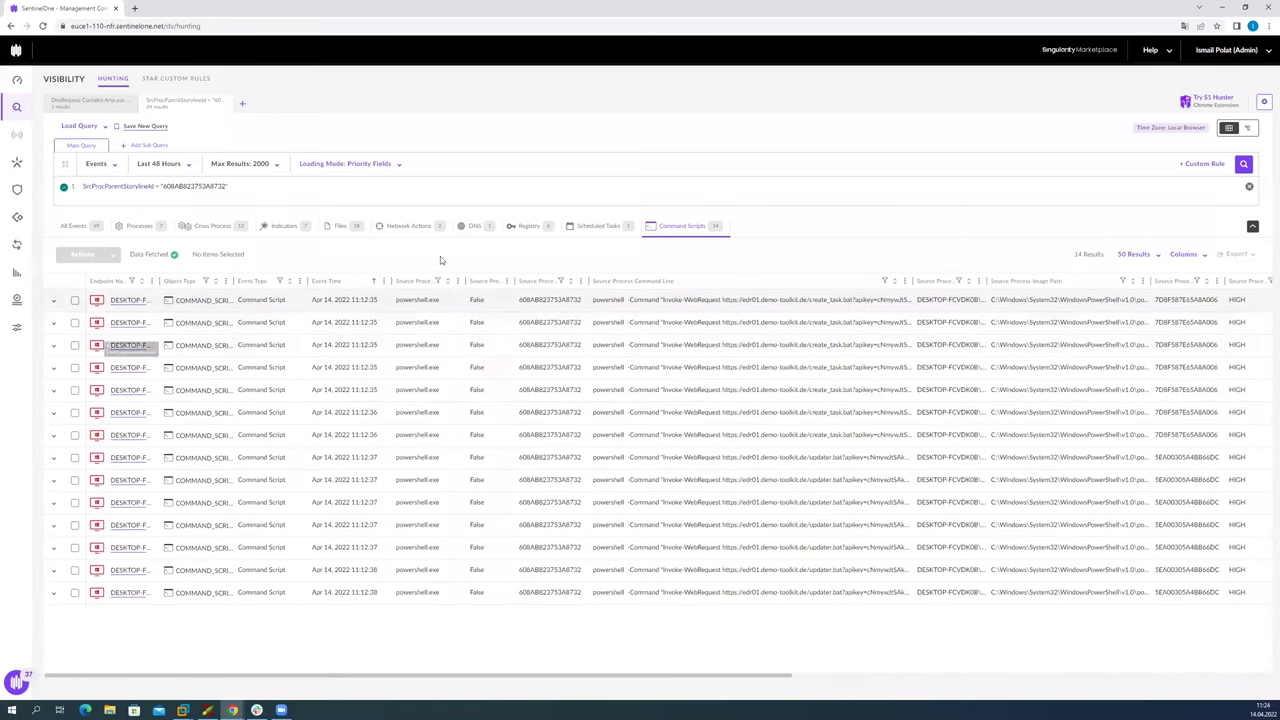
Step: Show the registry events, expand the first one and read its source process's full command line
{"action": "left_click", "coordinate": [527, 228]}
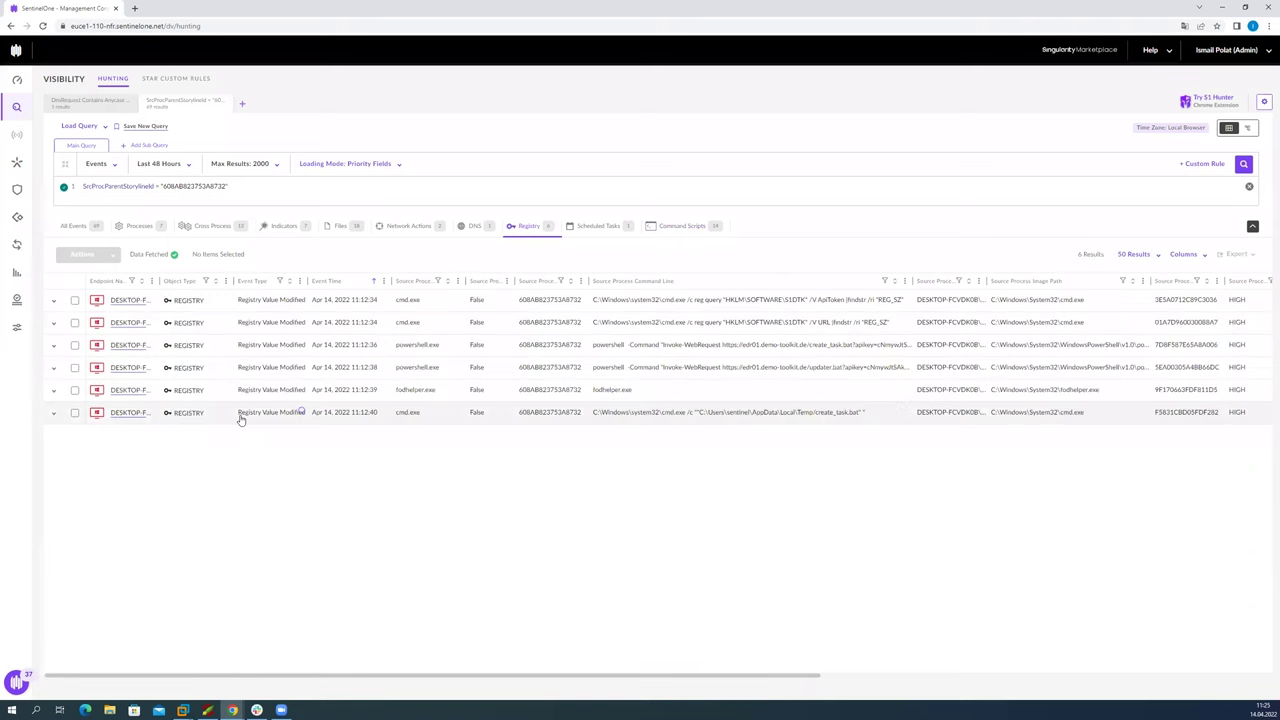
{"action": "left_click", "coordinate": [55, 301]}
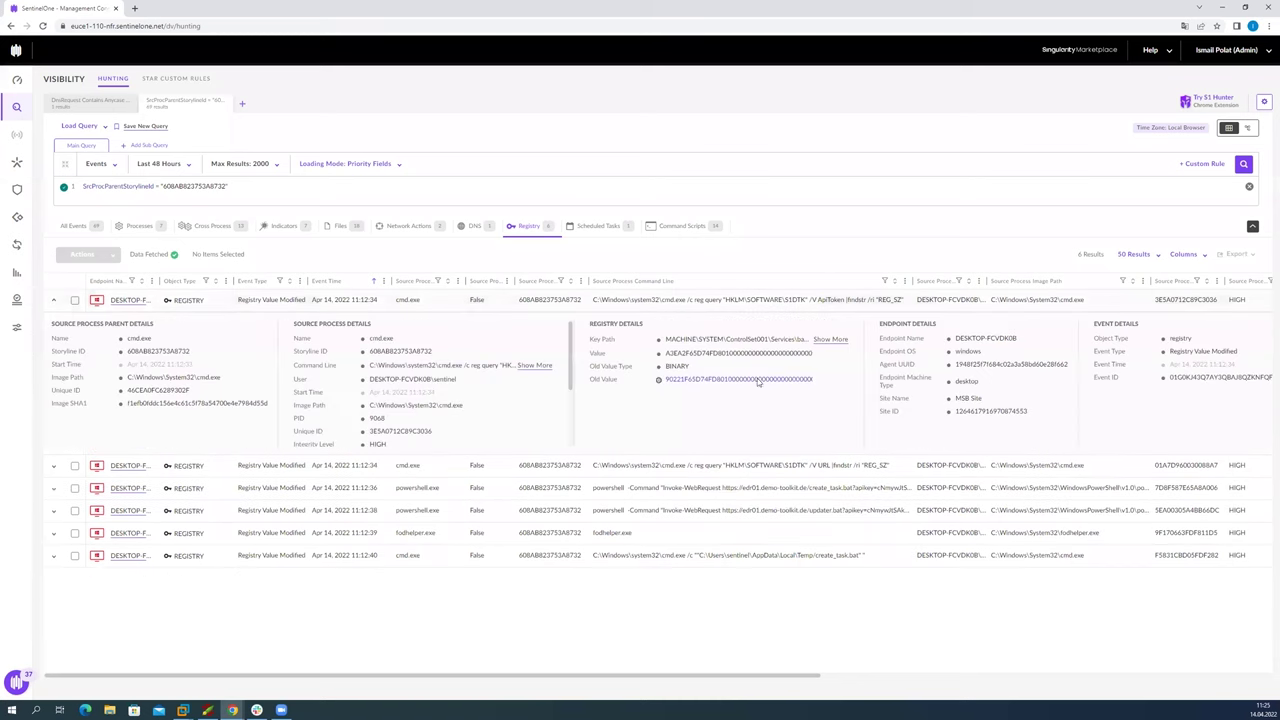
{"action": "left_click", "coordinate": [533, 366]}
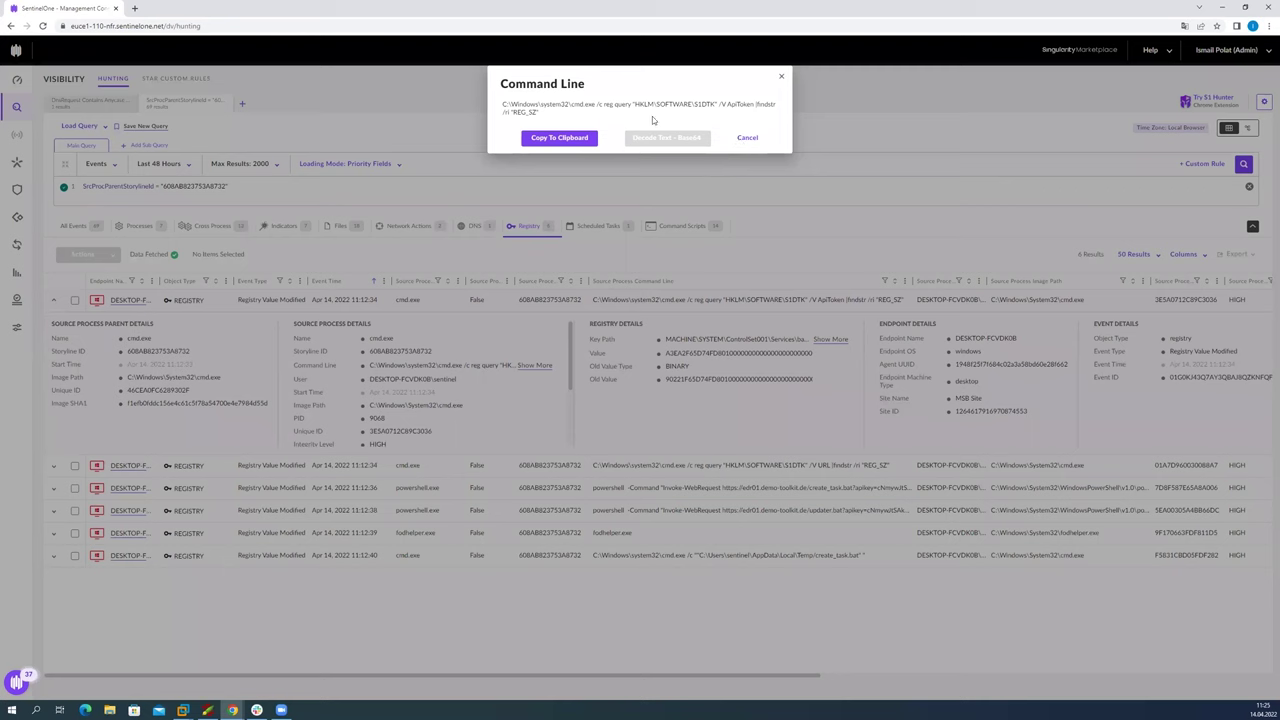
{"action": "left_click", "coordinate": [741, 140]}
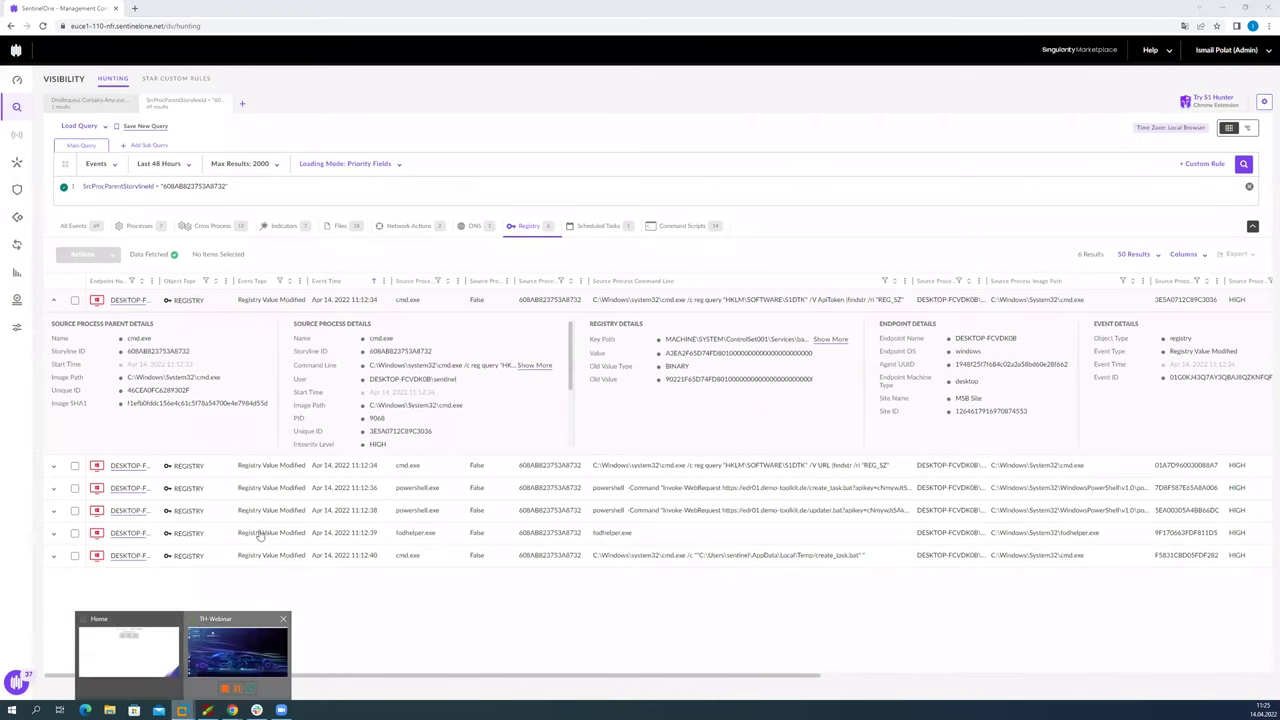
Step: Switch to the TH-Webinar virtual machine in VMware Workstation and open Registry Editor, allowing it to make changes
{"action": "left_click", "coordinate": [238, 656]}
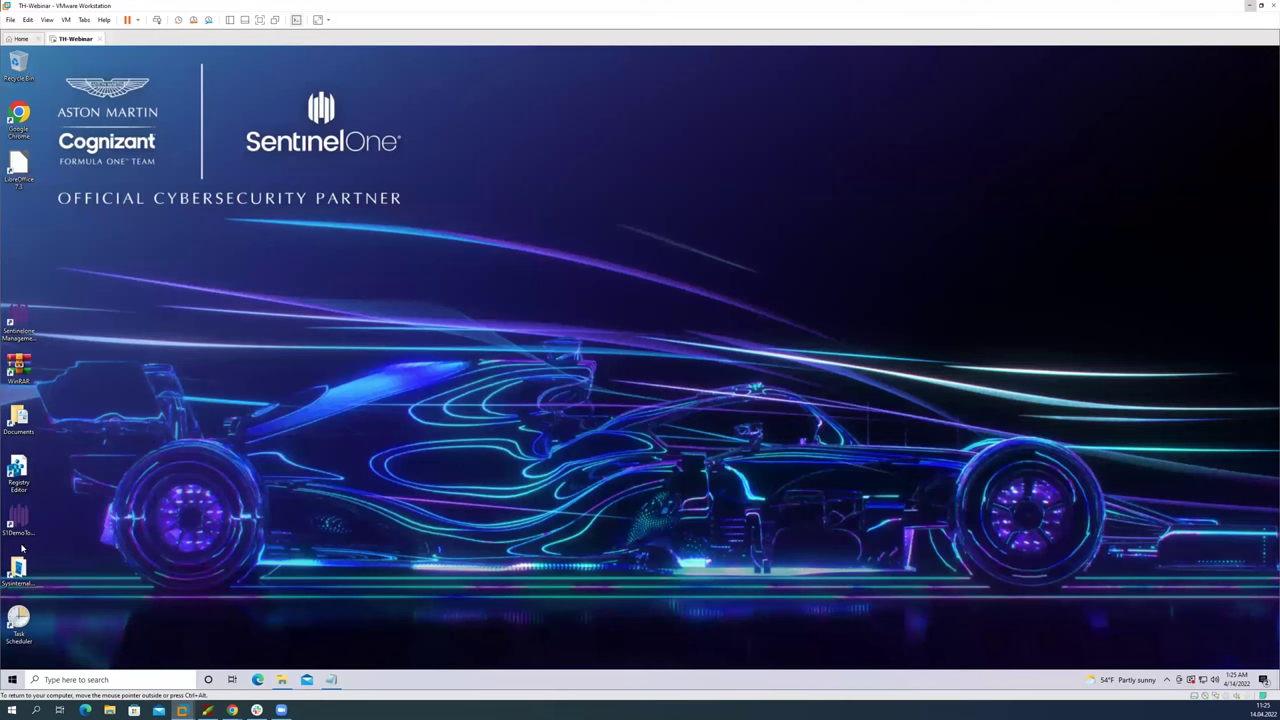
{"action": "double_click", "coordinate": [20, 470]}
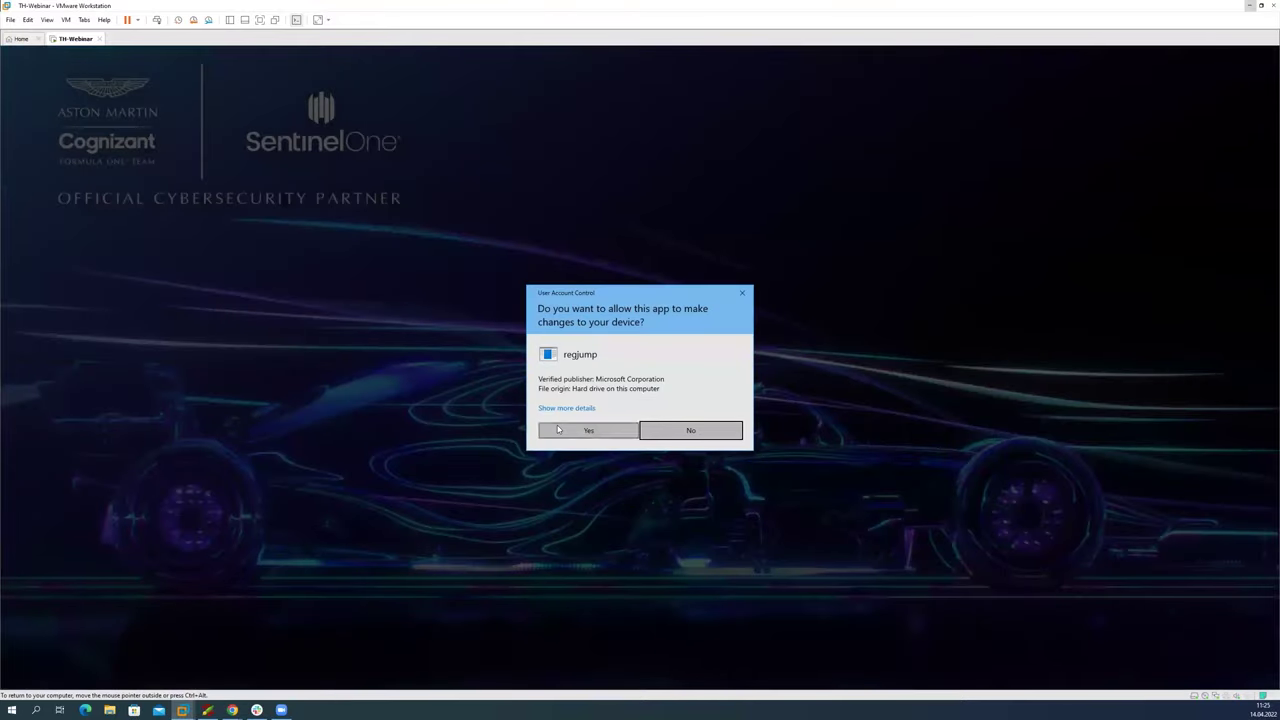
{"action": "key", "text": "alt+y"}
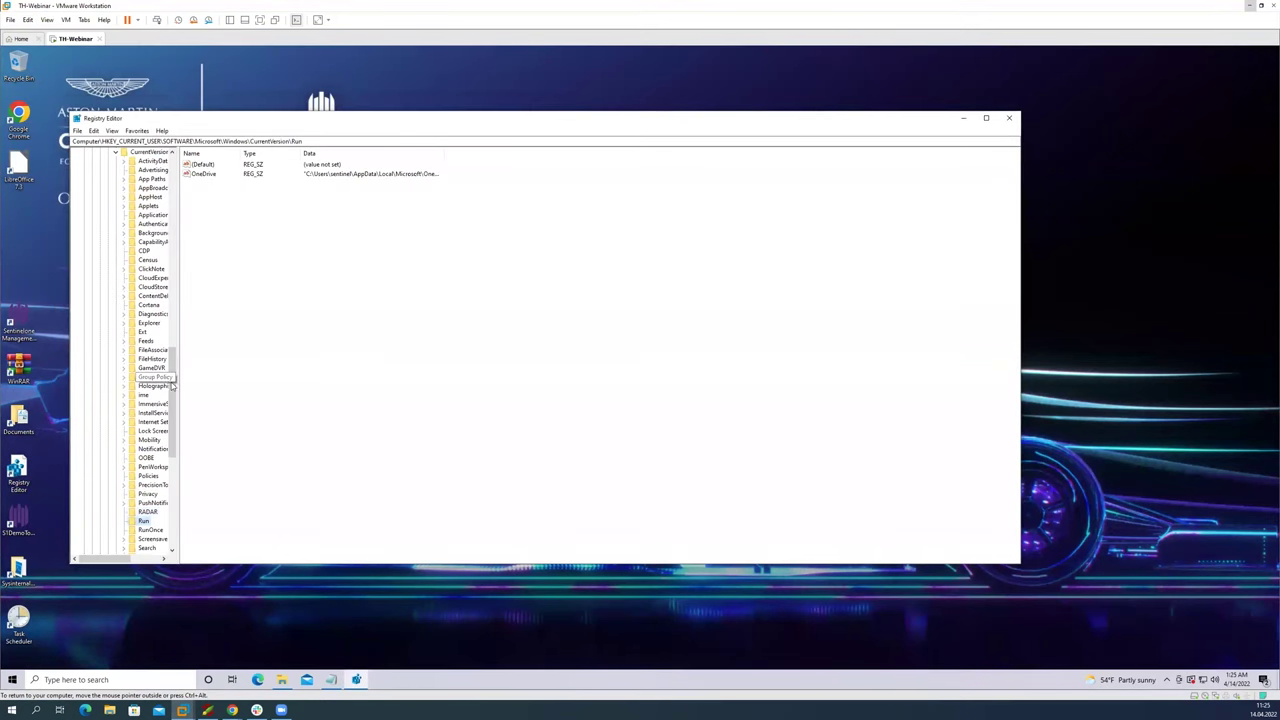
Step: Collapse HKEY_CURRENT_USER and browse to HKEY_LOCAL_MACHINE\SOFTWARE\S1DTK to examine its stored values, including the API token entry
{"action": "scroll", "coordinate": [130, 200], "scroll_direction": "up", "scroll_amount": 15}
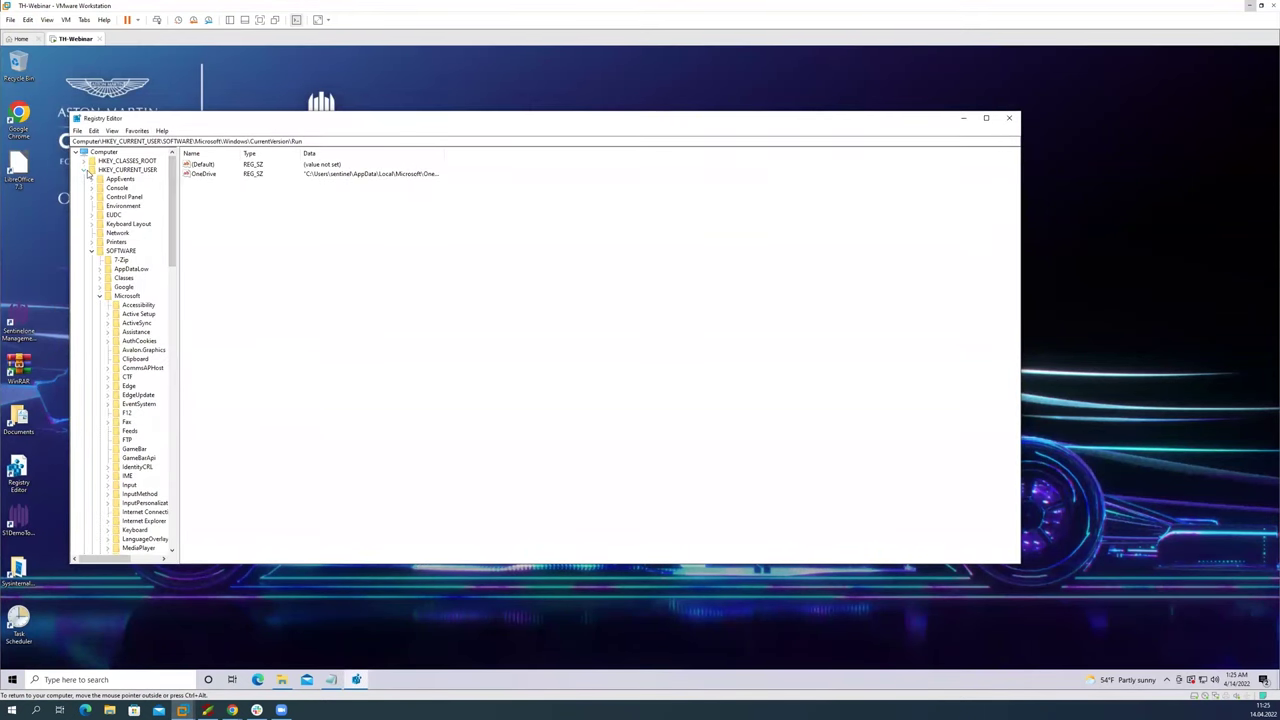
{"action": "left_click", "coordinate": [85, 170]}
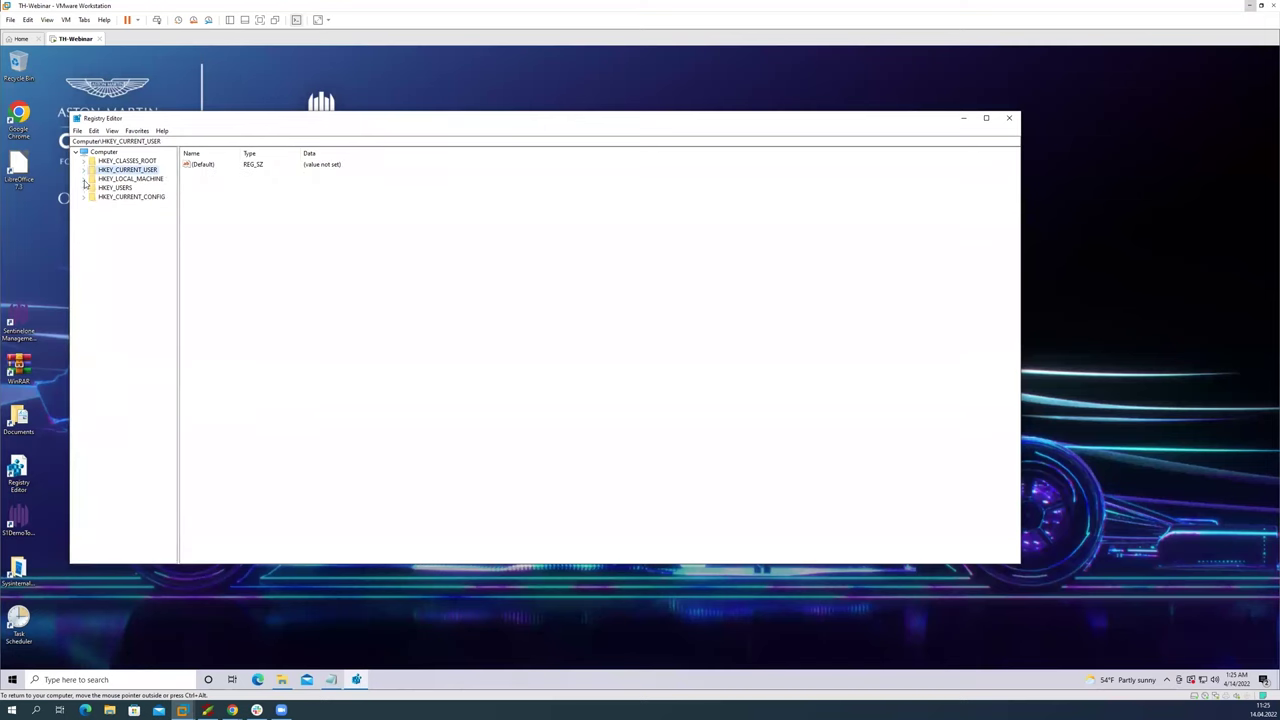
{"action": "left_click", "coordinate": [85, 179]}
{"action": "left_click", "coordinate": [92, 224]}
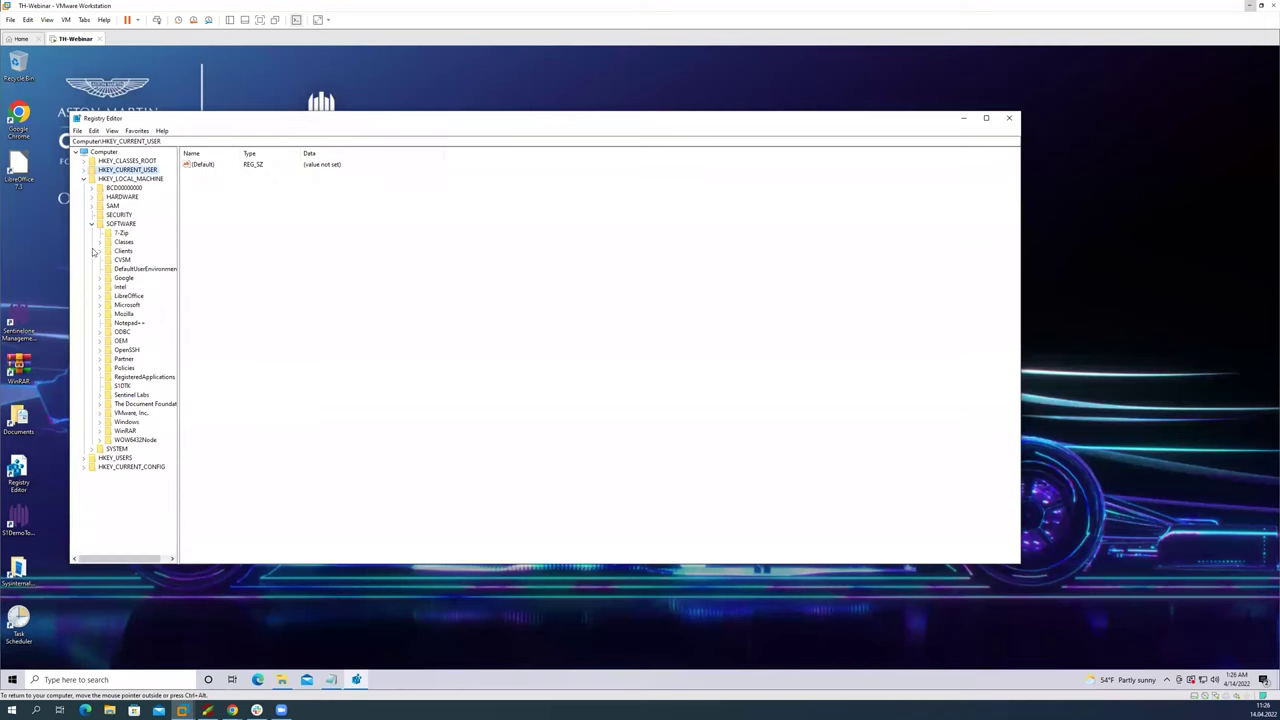
{"action": "left_click", "coordinate": [119, 386]}
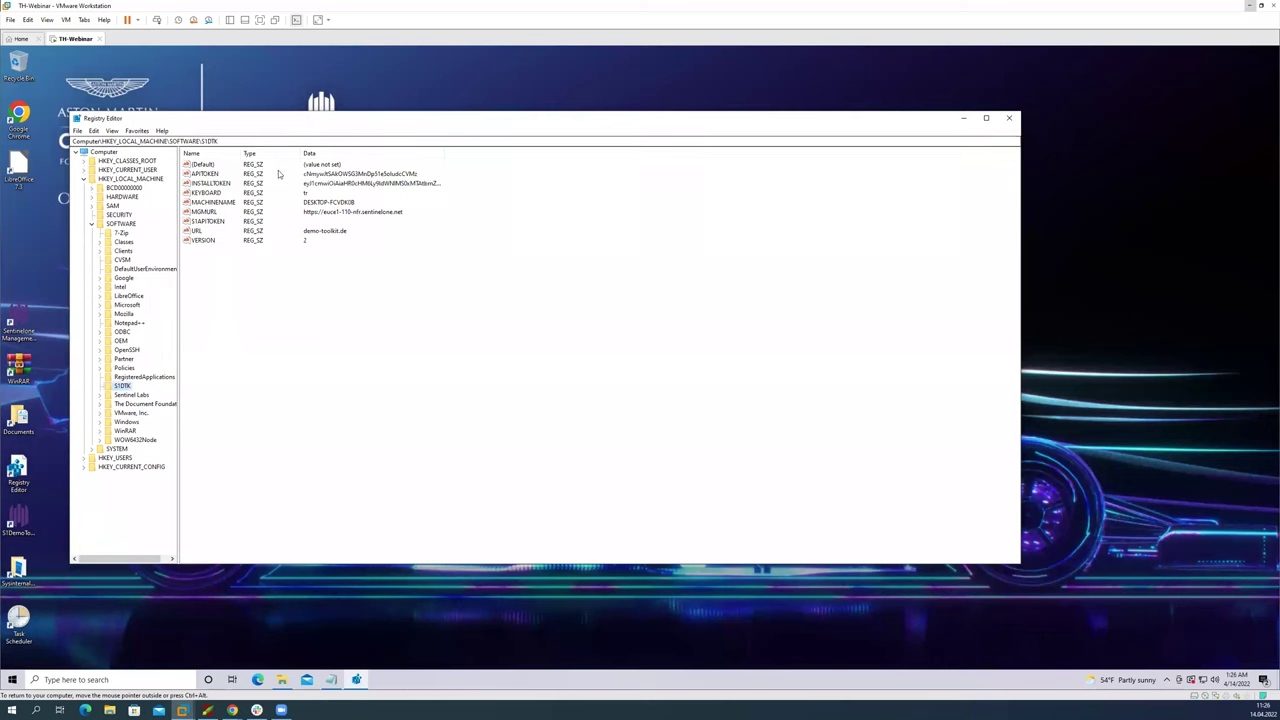
{"action": "left_click", "coordinate": [330, 176]}
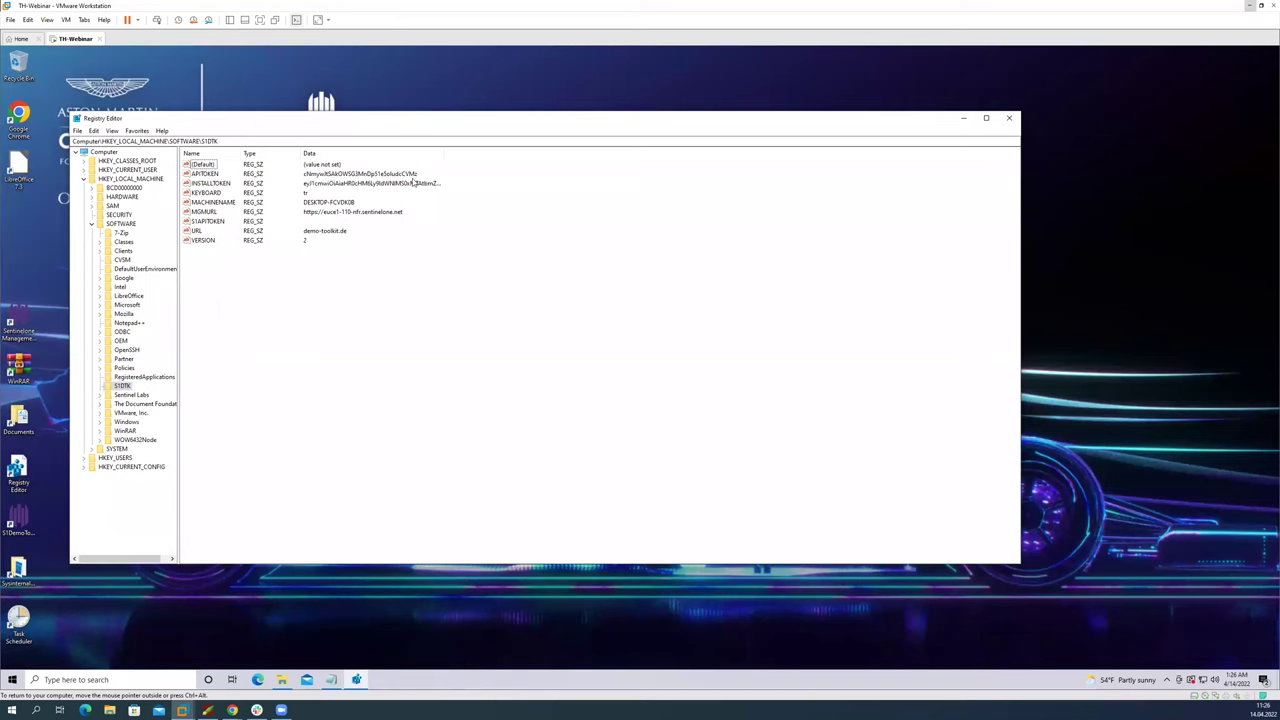
Step: Close Registry Editor and switch back to the SentinelOne console in the host's Chrome browser
{"action": "left_click", "coordinate": [1010, 119]}
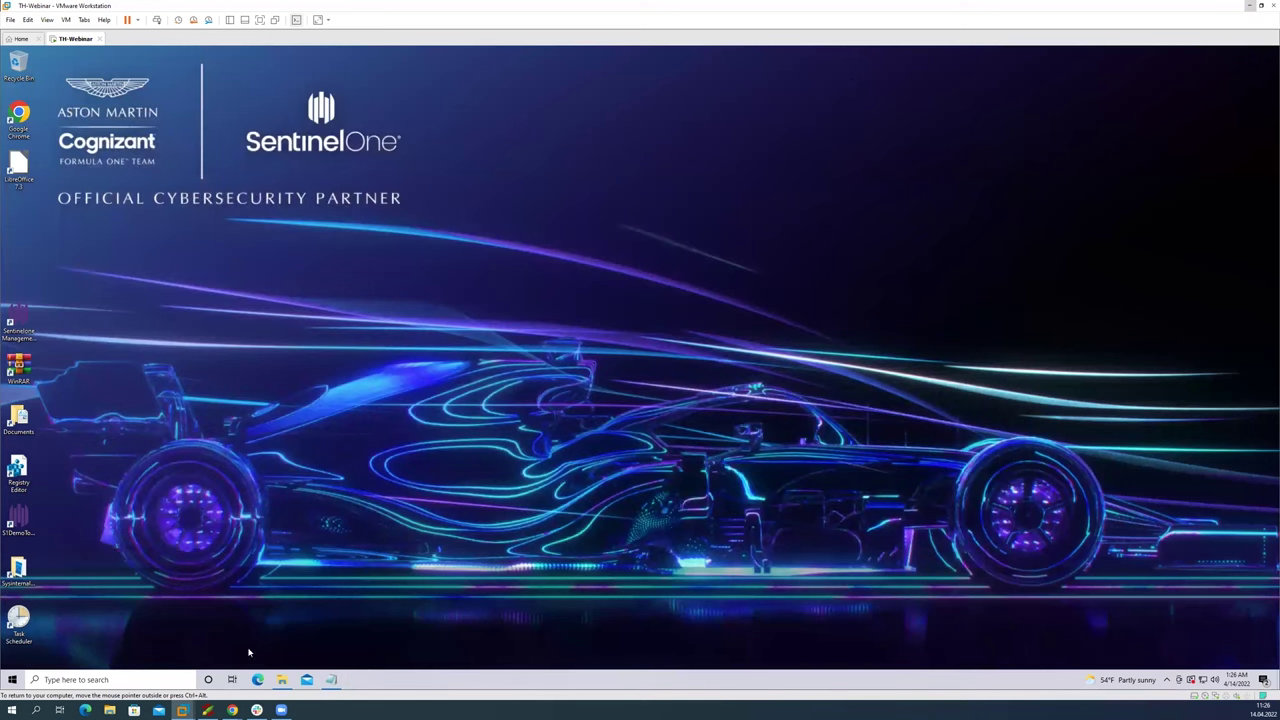
{"action": "mouse_move", "coordinate": [237, 705]}
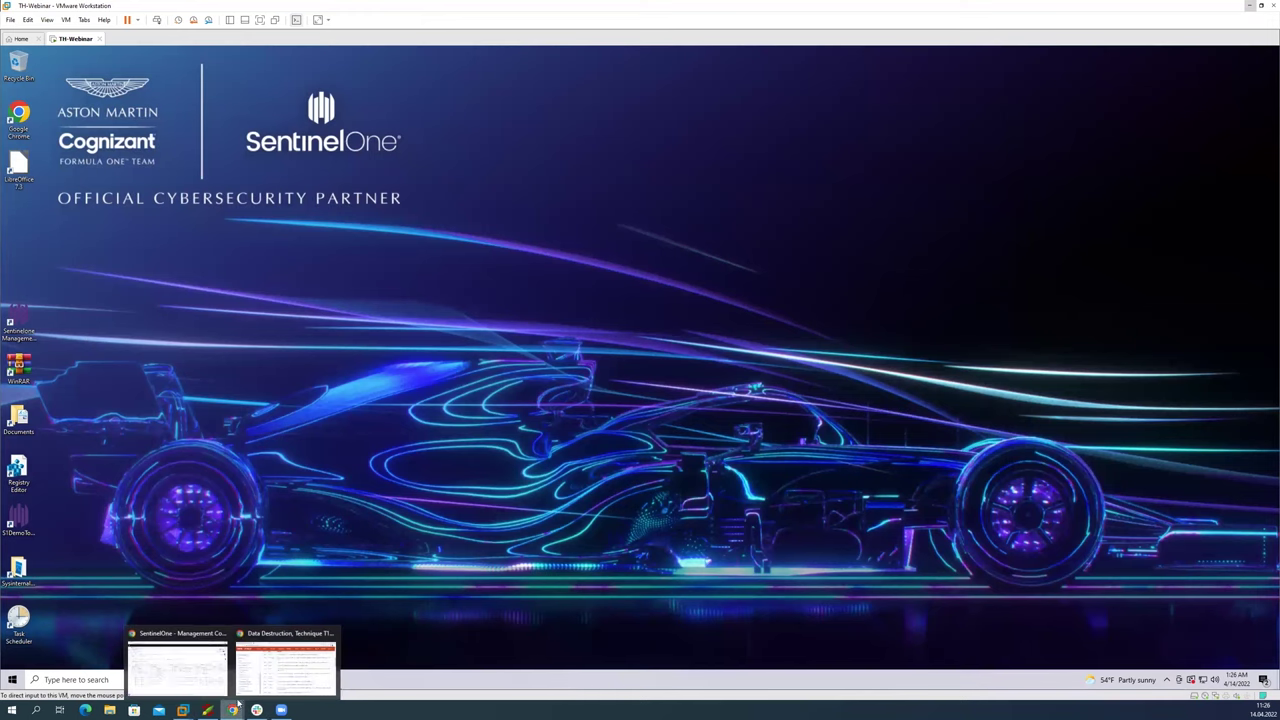
{"action": "left_click", "coordinate": [205, 678]}
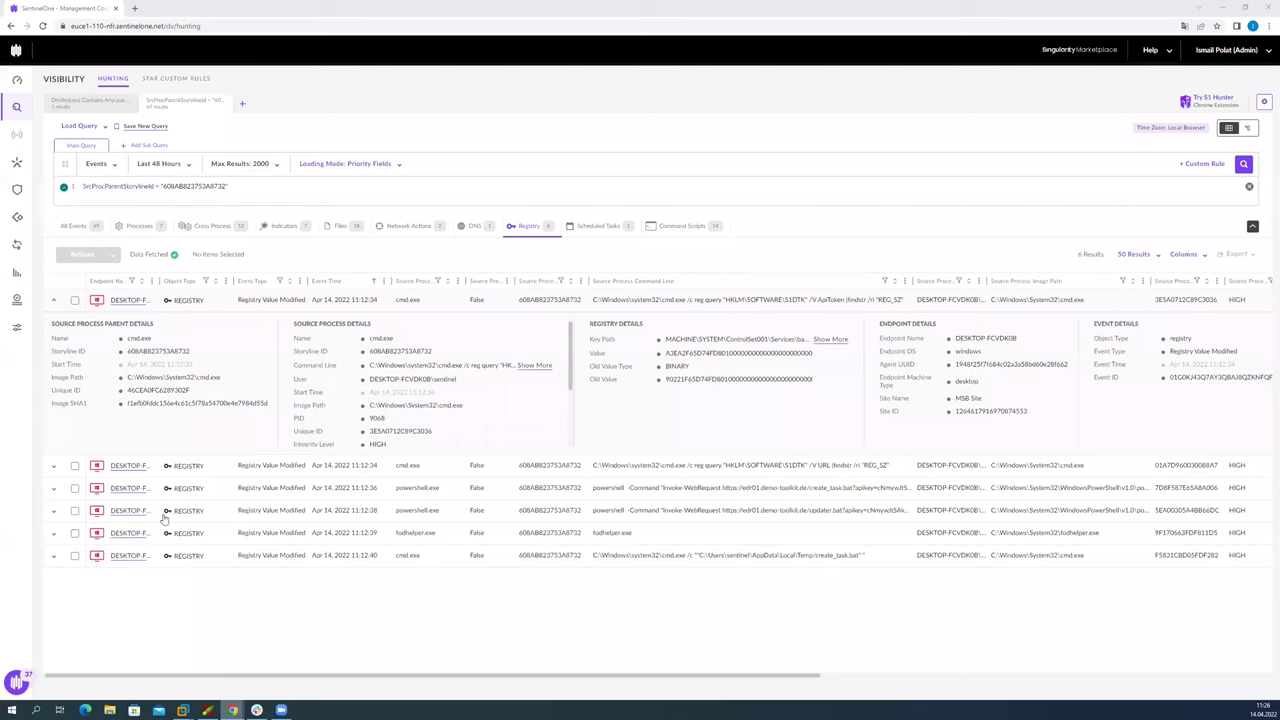
Step: Review the process creation events and the cross-process events, including the target process command lines
{"action": "left_click", "coordinate": [142, 228]}
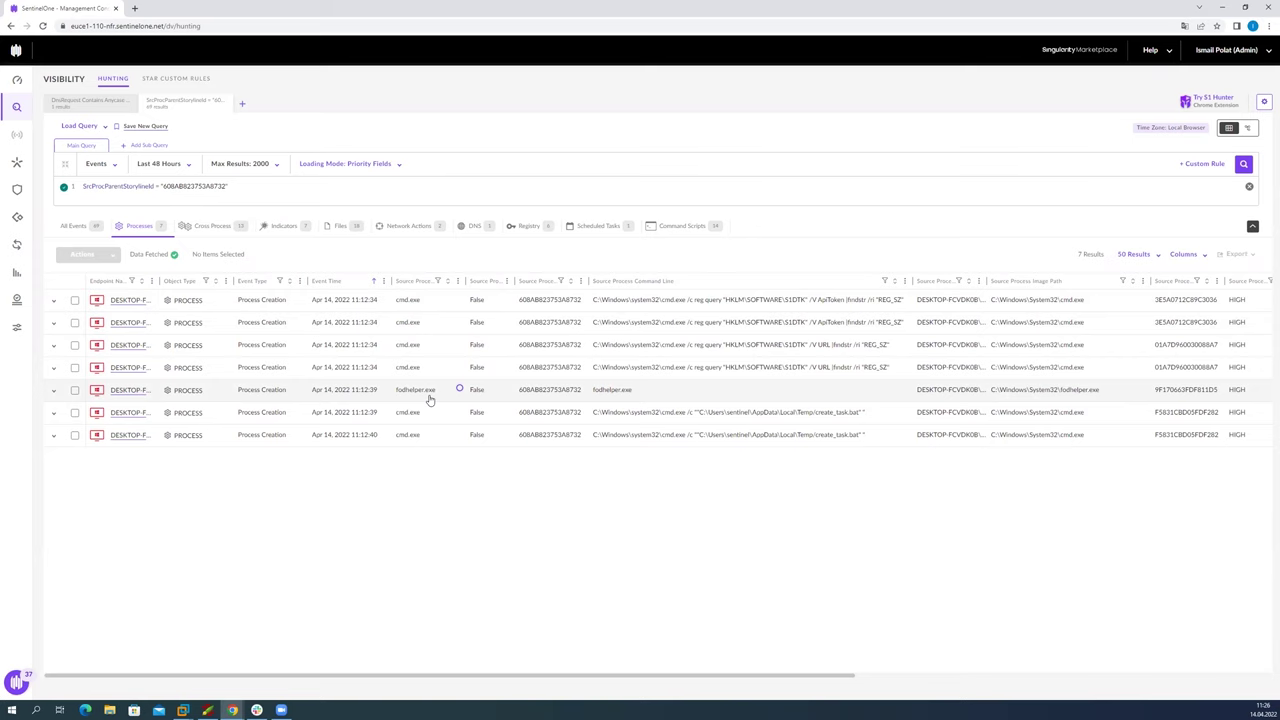
{"action": "left_click", "coordinate": [224, 226]}
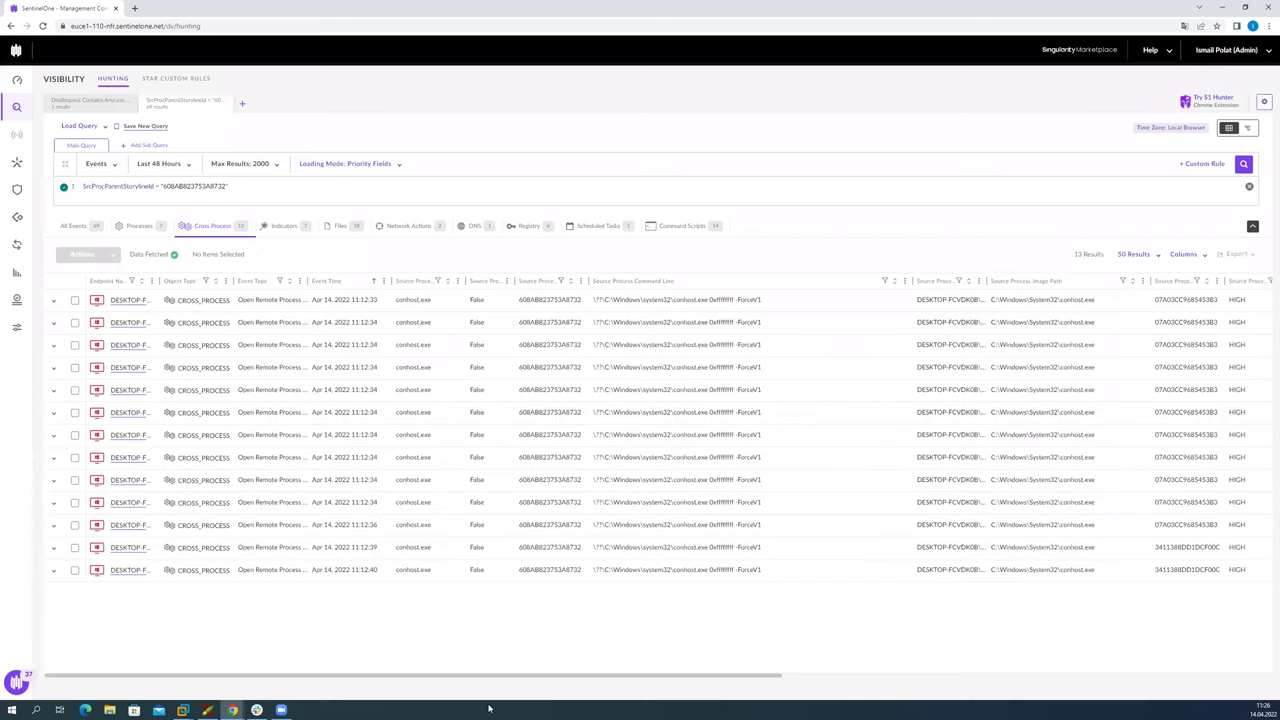
{"action": "left_click_drag", "start_coordinate": [486, 674], "coordinate": [829, 694]}
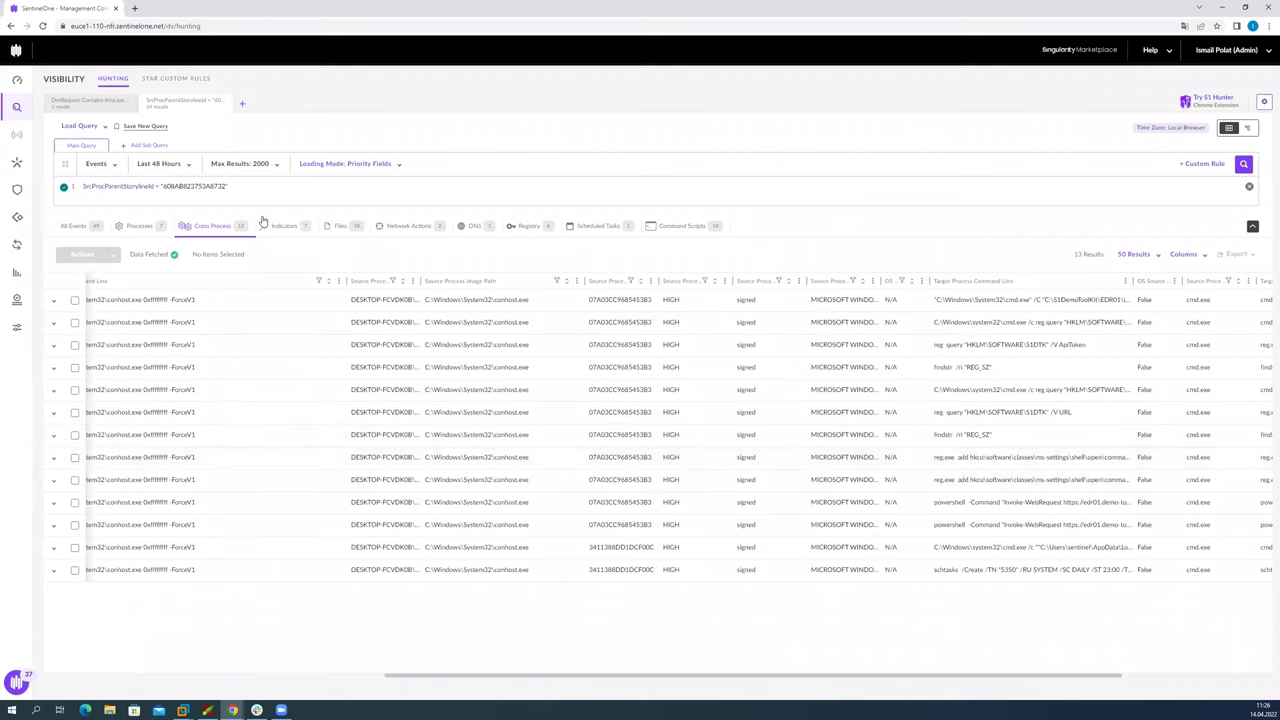
Step: Show the indicator events and examine their names, categories and descriptions with the MITRE technique references
{"action": "left_click", "coordinate": [300, 229]}
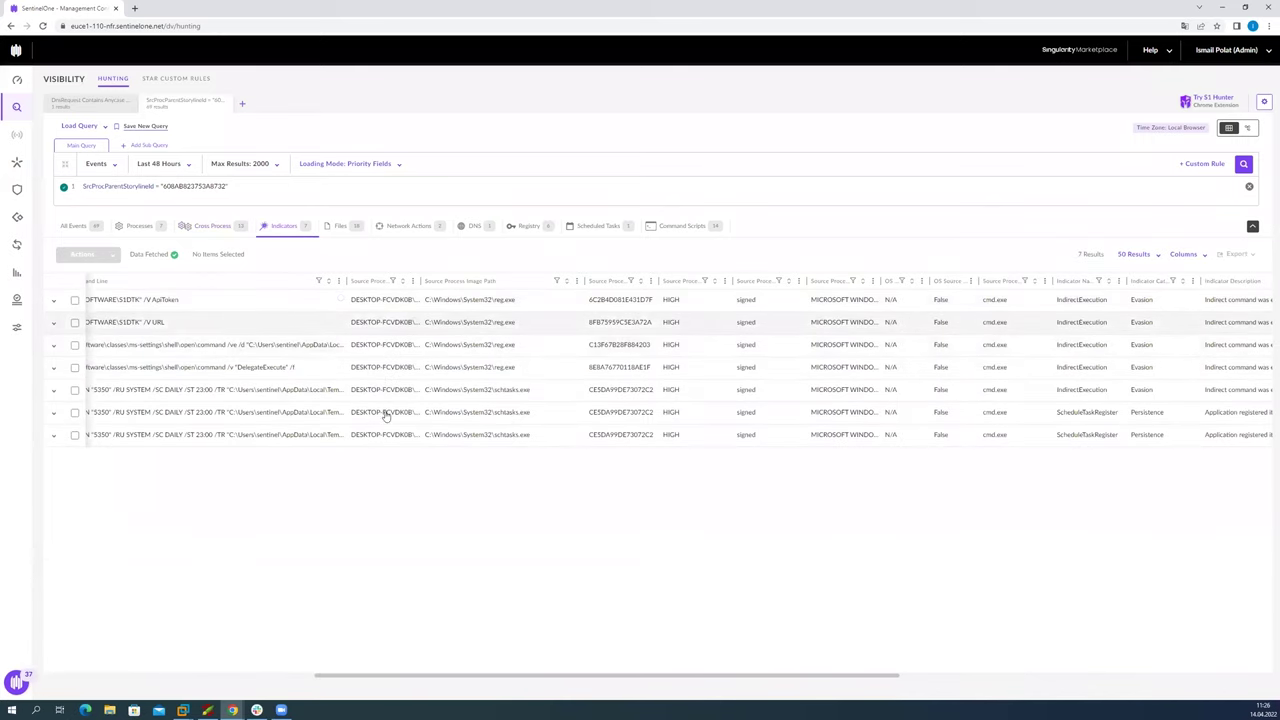
{"action": "mouse_move", "coordinate": [439, 676]}
{"action": "left_mouse_down"}
{"action": "mouse_move", "coordinate": [532, 670]}
{"action": "mouse_move", "coordinate": [447, 678]}
{"action": "left_mouse_up"}
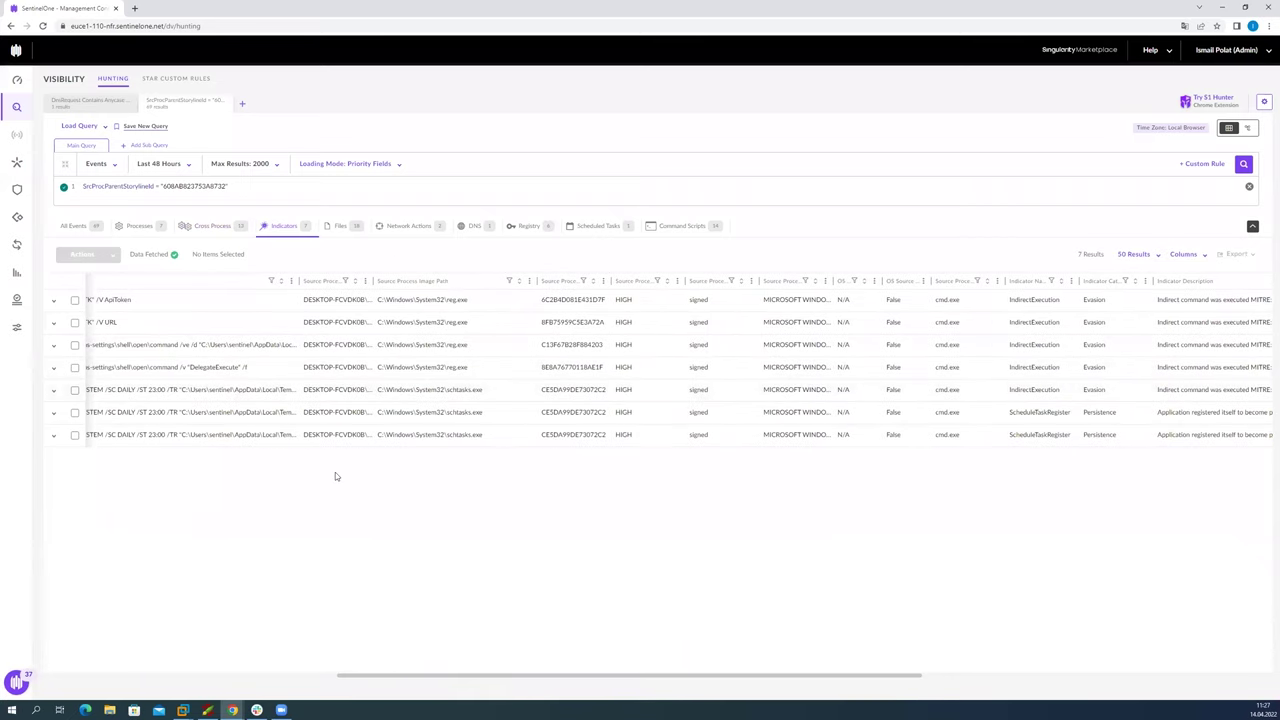
{"action": "left_click_drag", "start_coordinate": [443, 675], "coordinate": [574, 690]}
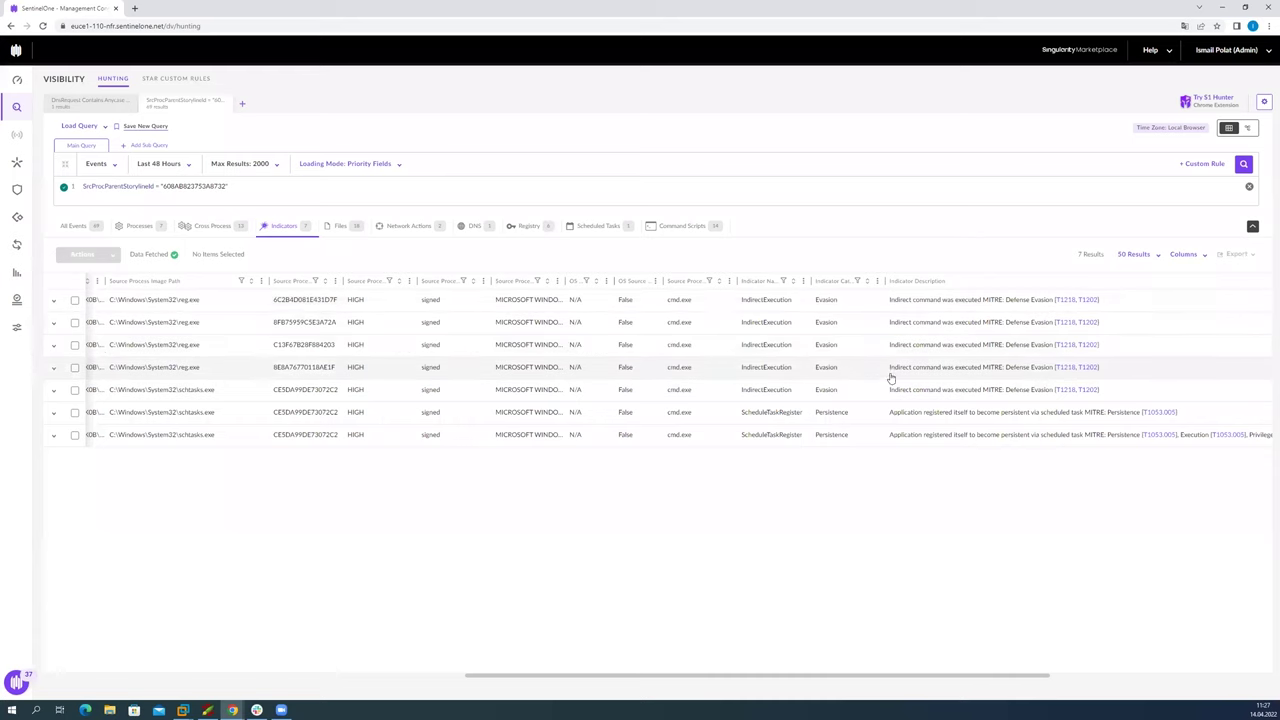
Step: Look through the file, network action and DNS events, and end on the source process command scripts in the command script events
{"action": "left_click", "coordinate": [341, 229]}
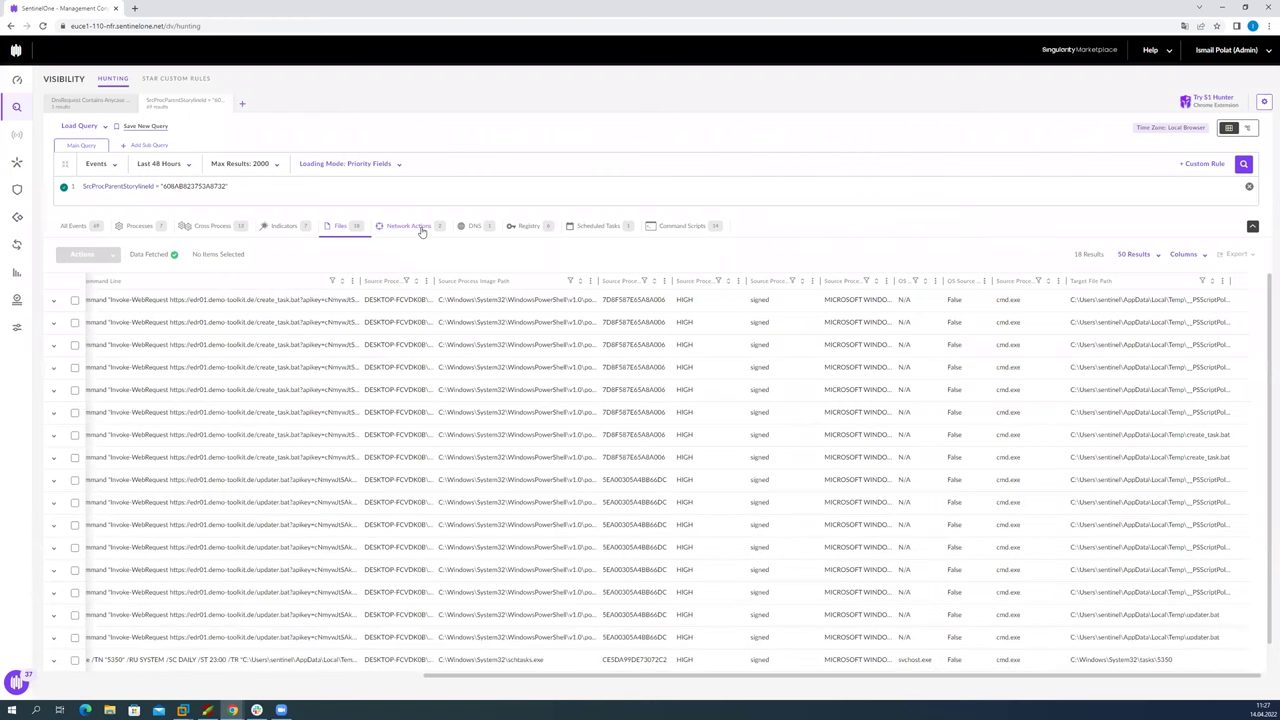
{"action": "left_click", "coordinate": [421, 228]}
{"action": "left_click", "coordinate": [475, 227]}
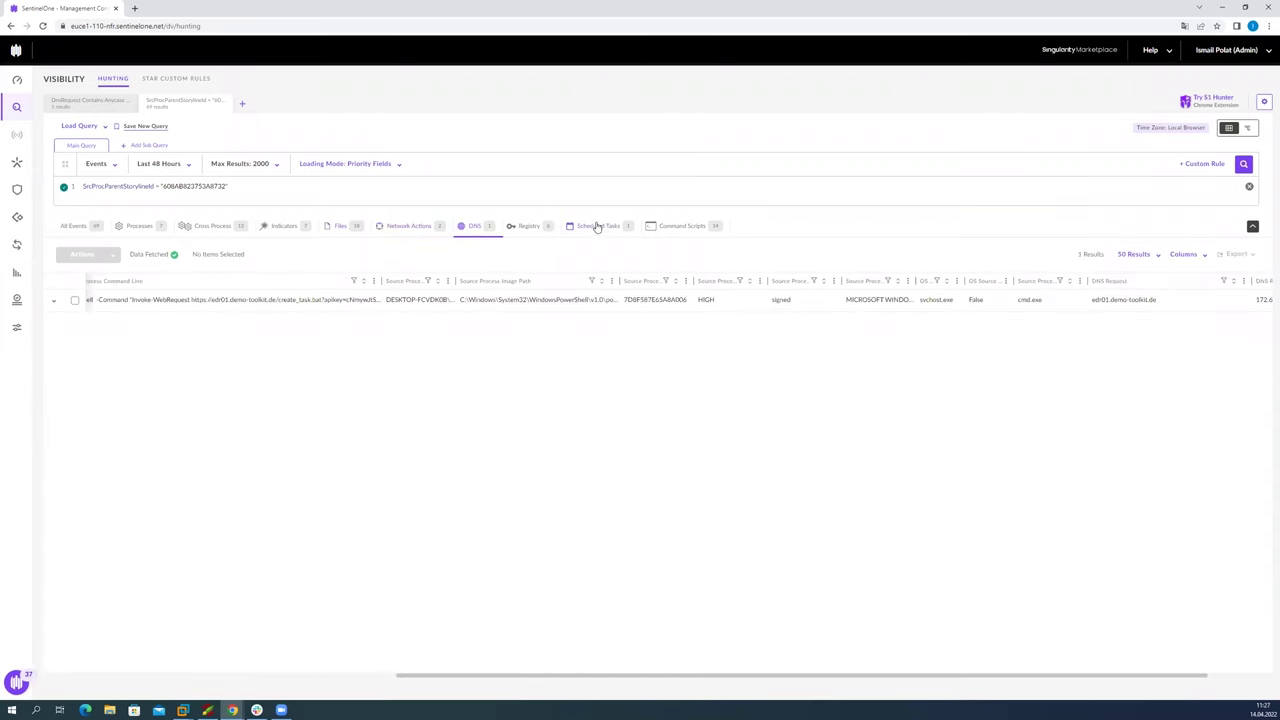
{"action": "left_click", "coordinate": [674, 228]}
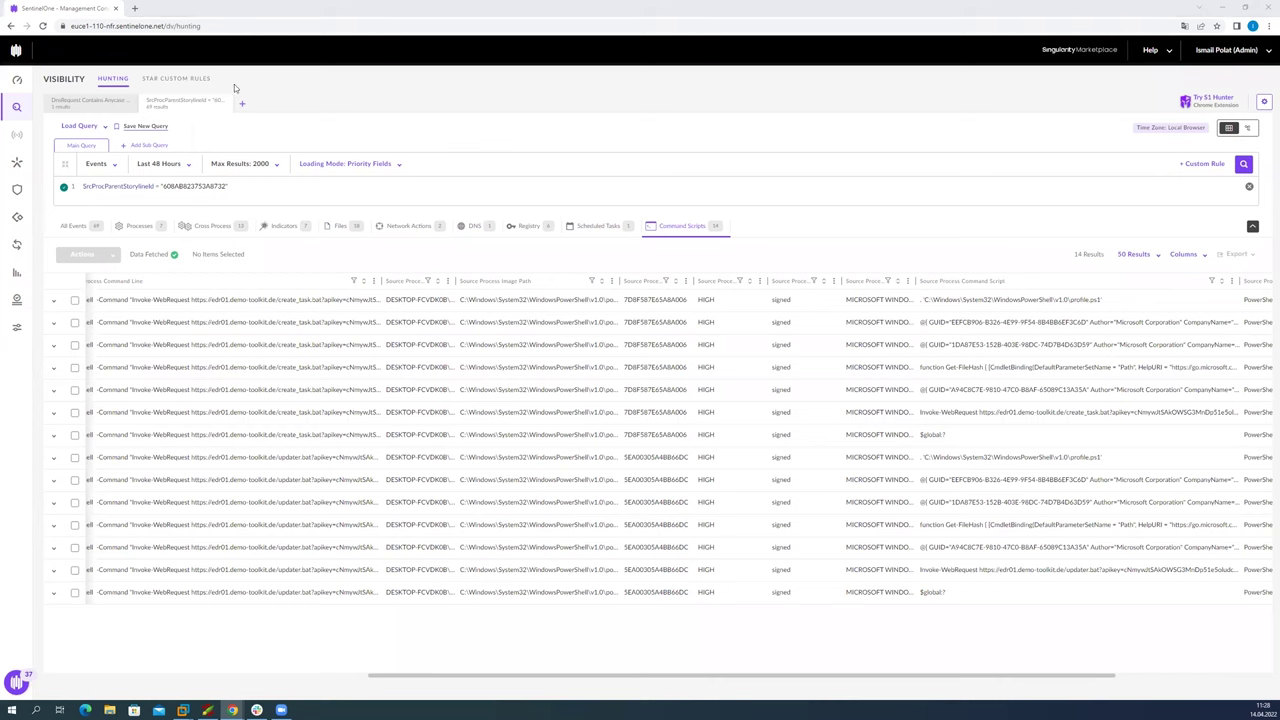
{"action": "scroll", "coordinate": [551, 680], "scroll_direction": "left", "scroll_amount": 1}
{"action": "scroll", "coordinate": [331, 660], "scroll_direction": "left", "scroll_amount": 5}
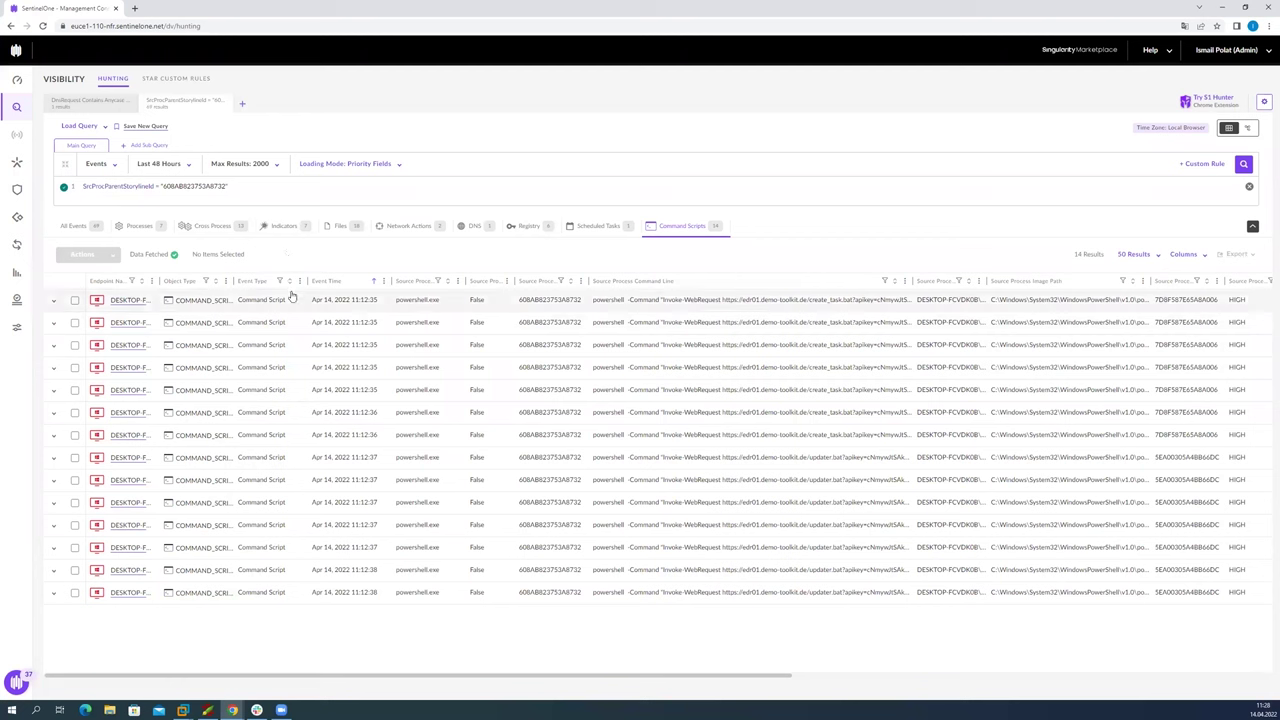
Step: Select the first command script event and show the response actions available for it
{"action": "left_click", "coordinate": [75, 301]}
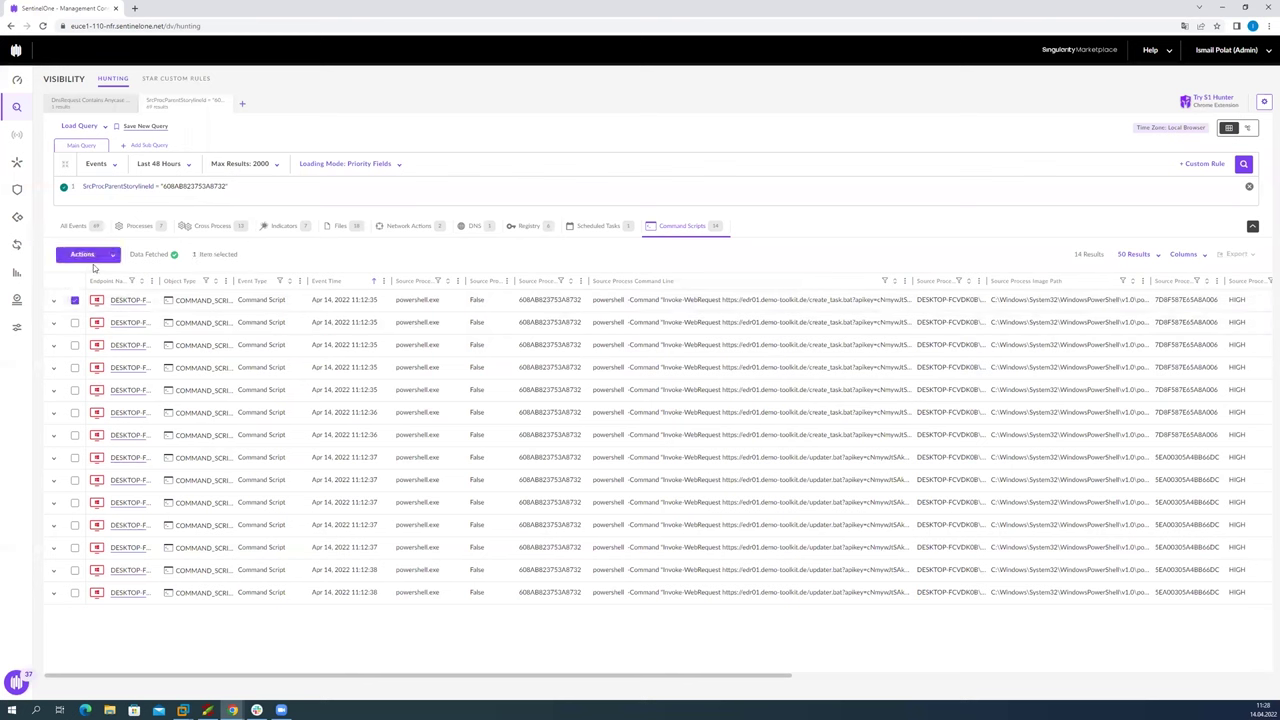
{"action": "left_click", "coordinate": [98, 261]}
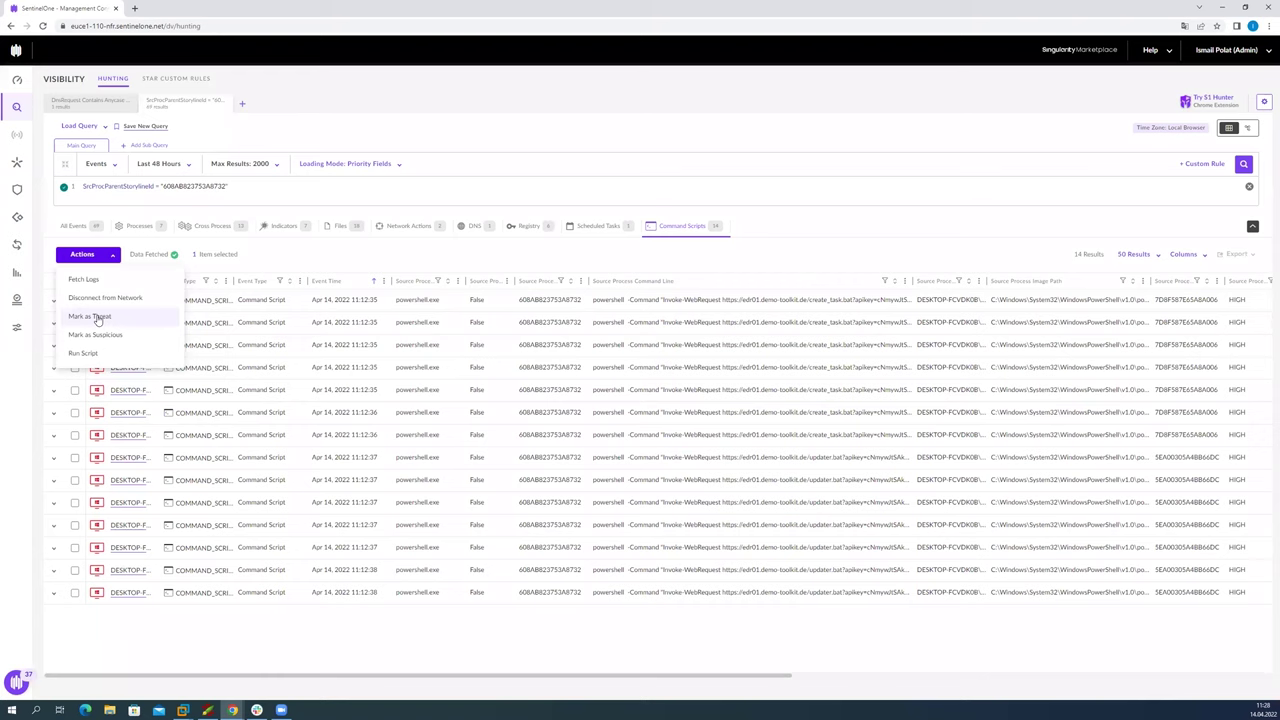
Step: Open the threat incidents, expand the winlogon.exe group and examine the mitigation results and indicators of its second threat
{"action": "left_click", "coordinate": [40, 189]}
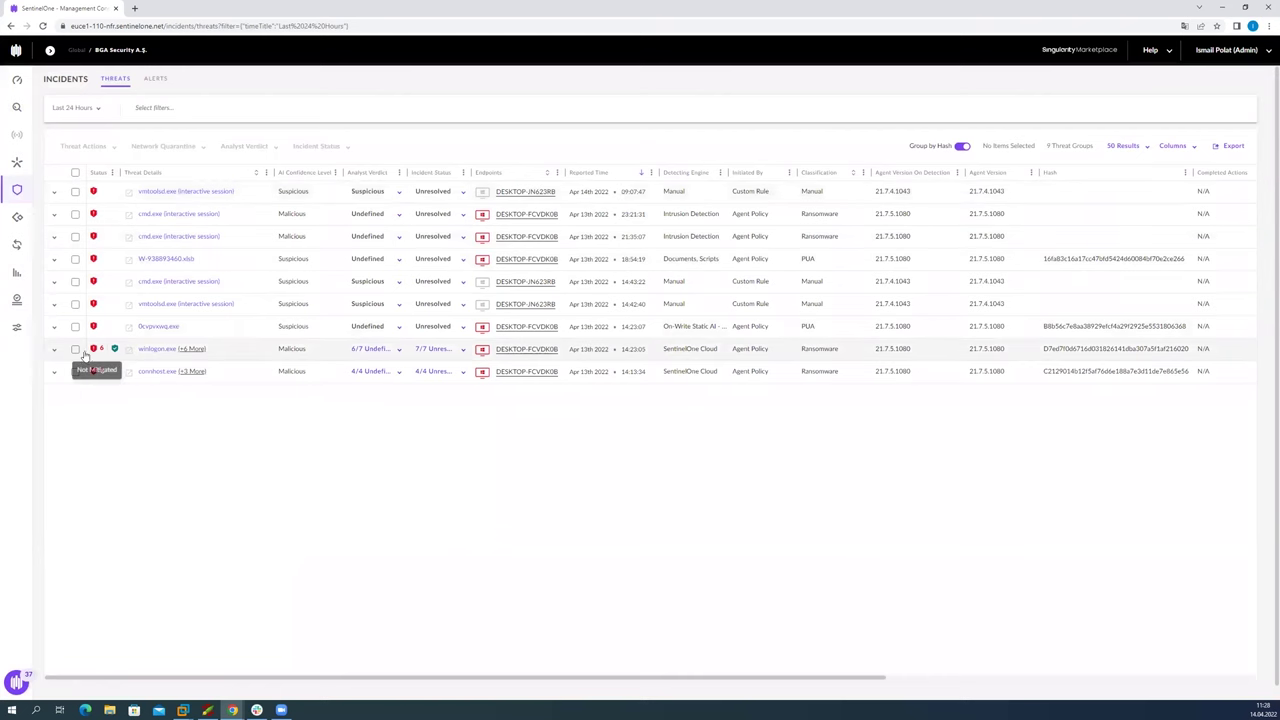
{"action": "left_click", "coordinate": [58, 351]}
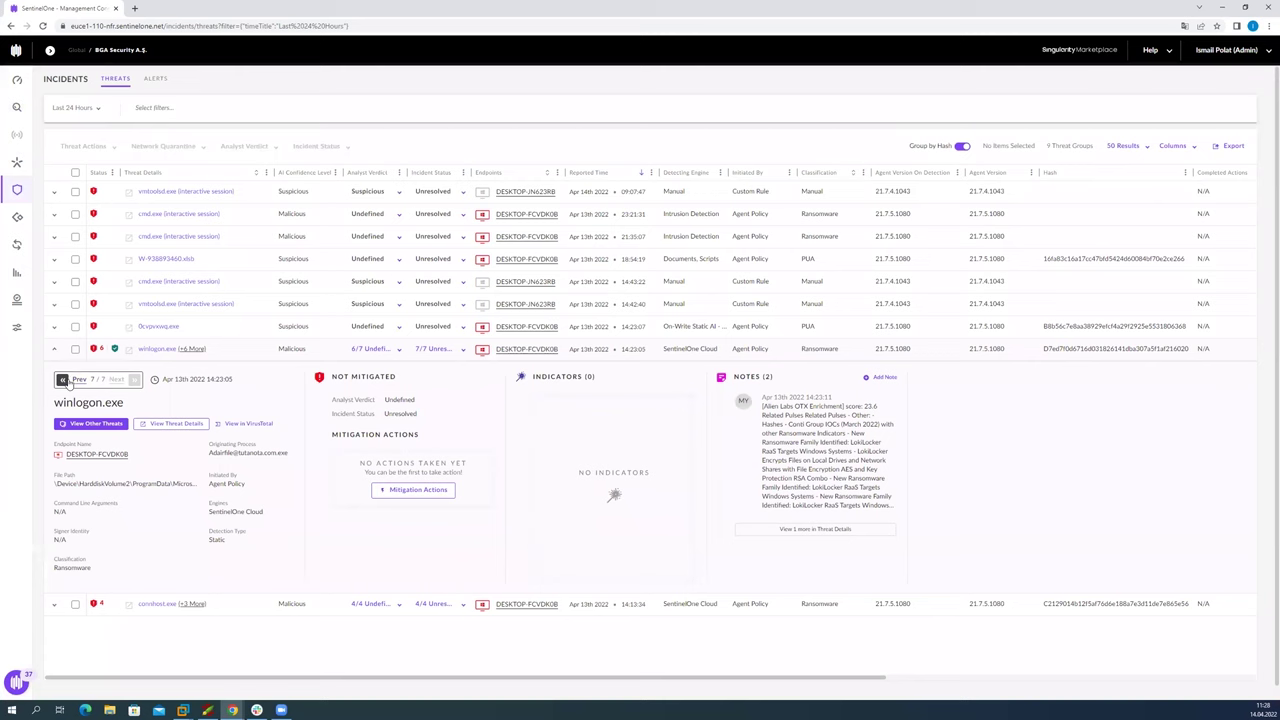
{"action": "left_click", "coordinate": [62, 380]}
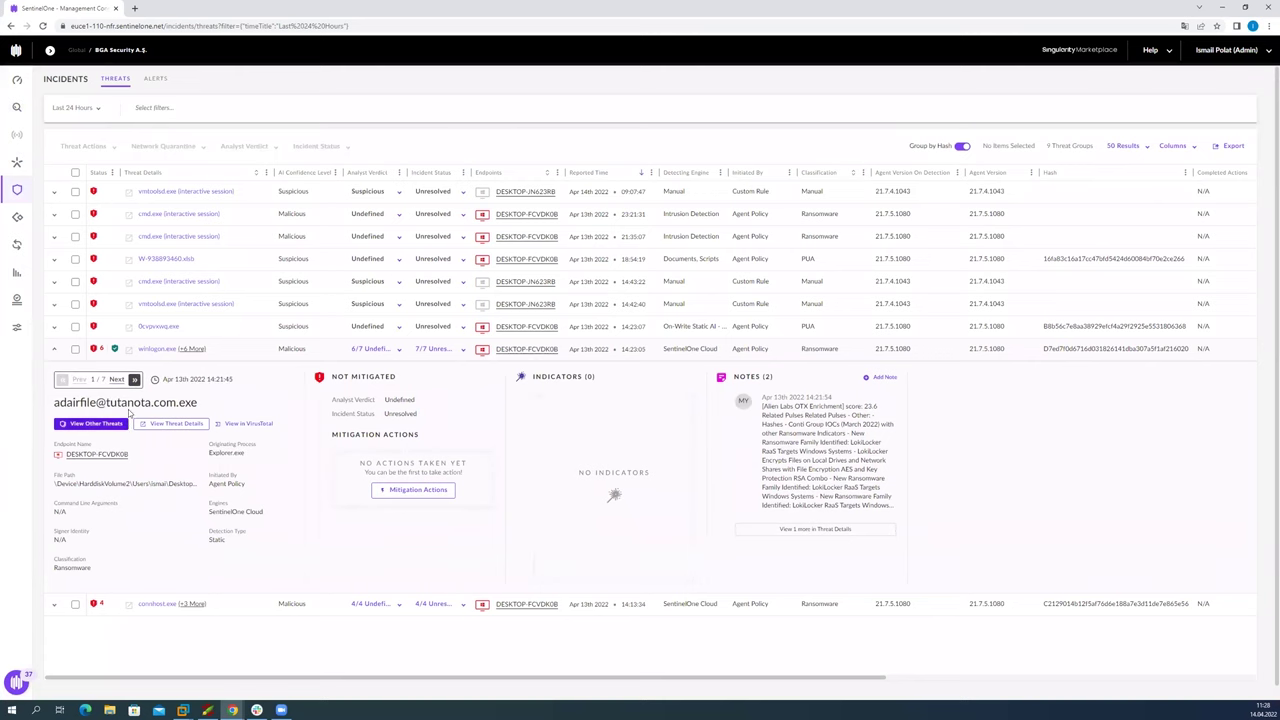
{"action": "left_click", "coordinate": [117, 380]}
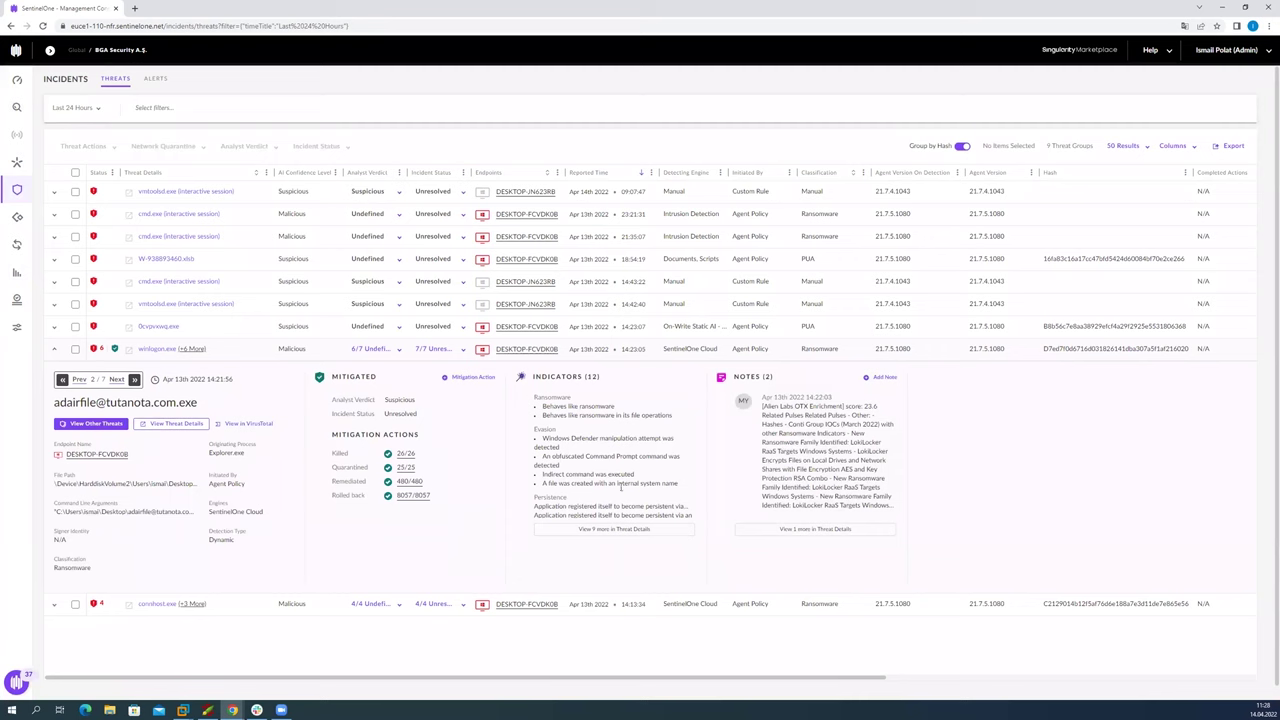
Step: Review the mitigation actions offered for this threat without applying any, and collapse the winlogon.exe group
{"action": "left_click", "coordinate": [465, 379]}
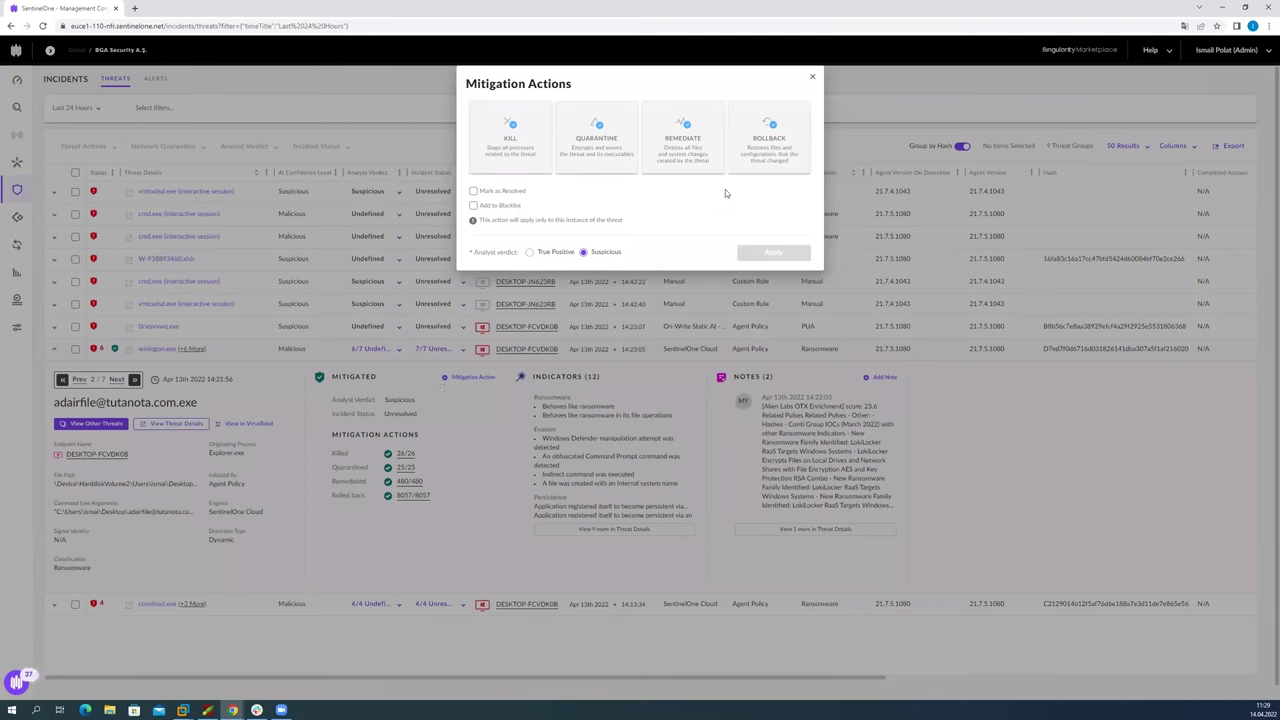
{"action": "left_click", "coordinate": [814, 77]}
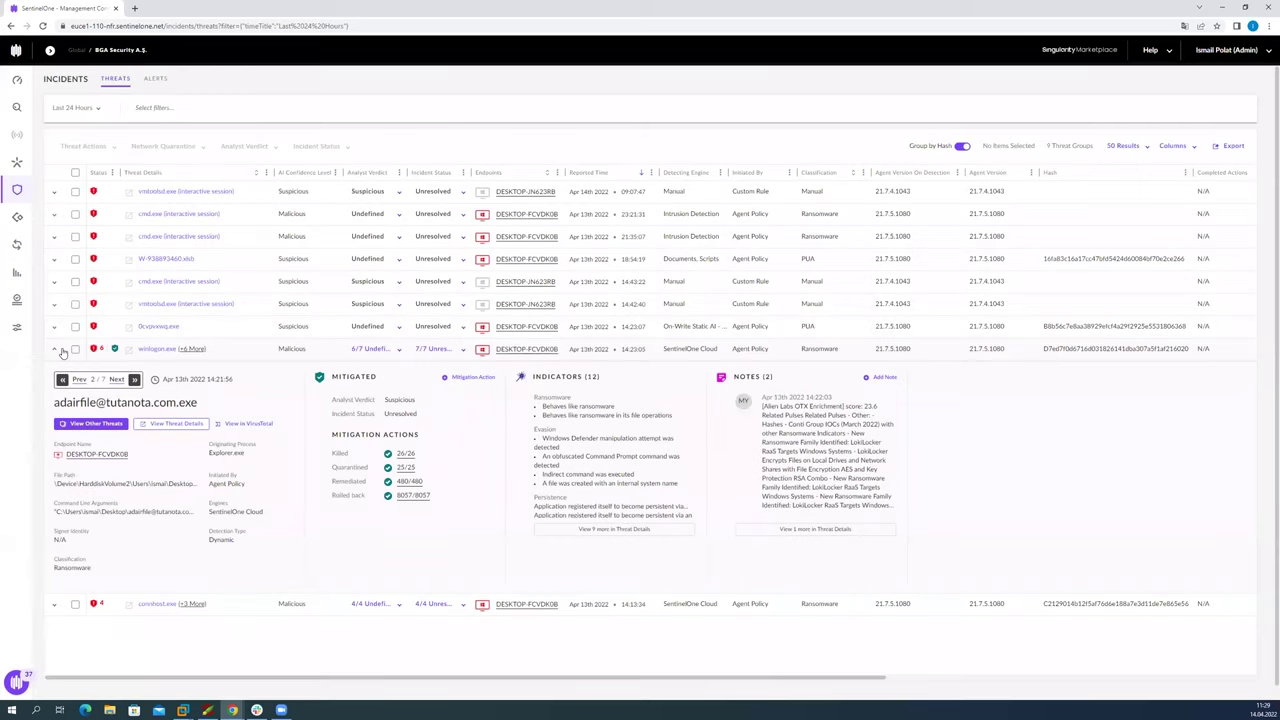
{"action": "left_click", "coordinate": [54, 349]}
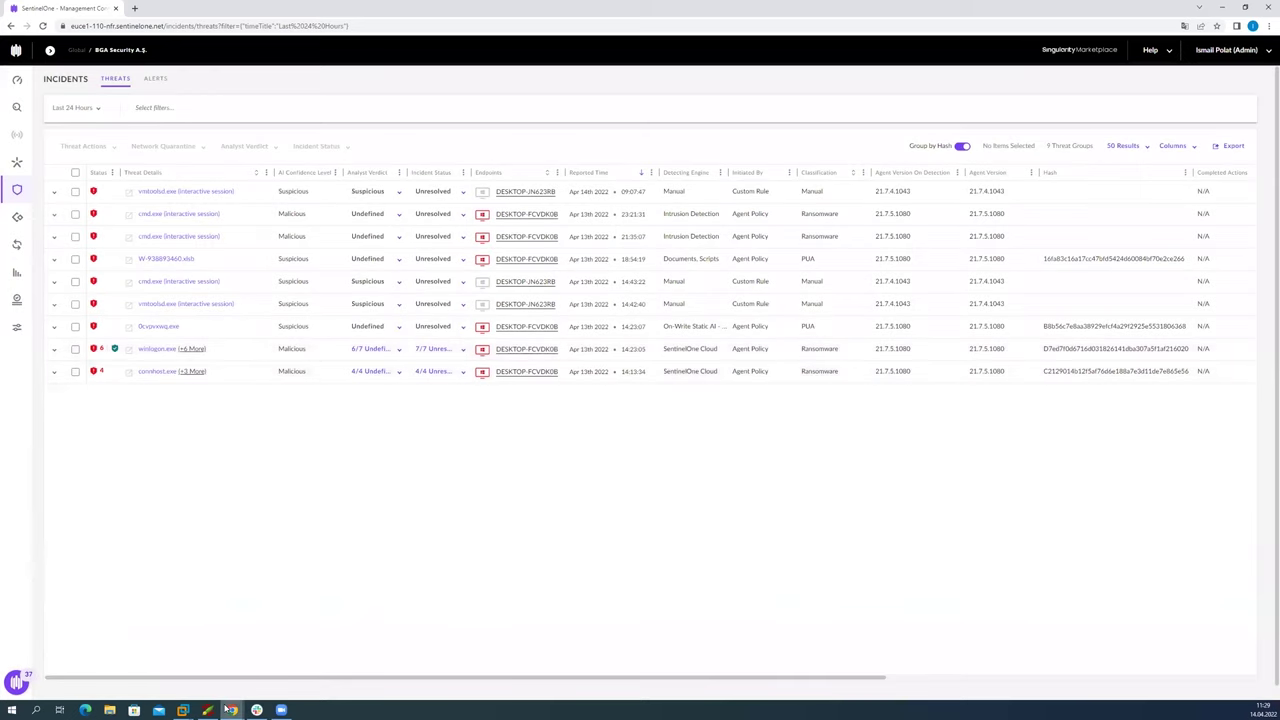
{"action": "mouse_move", "coordinate": [182, 709]}
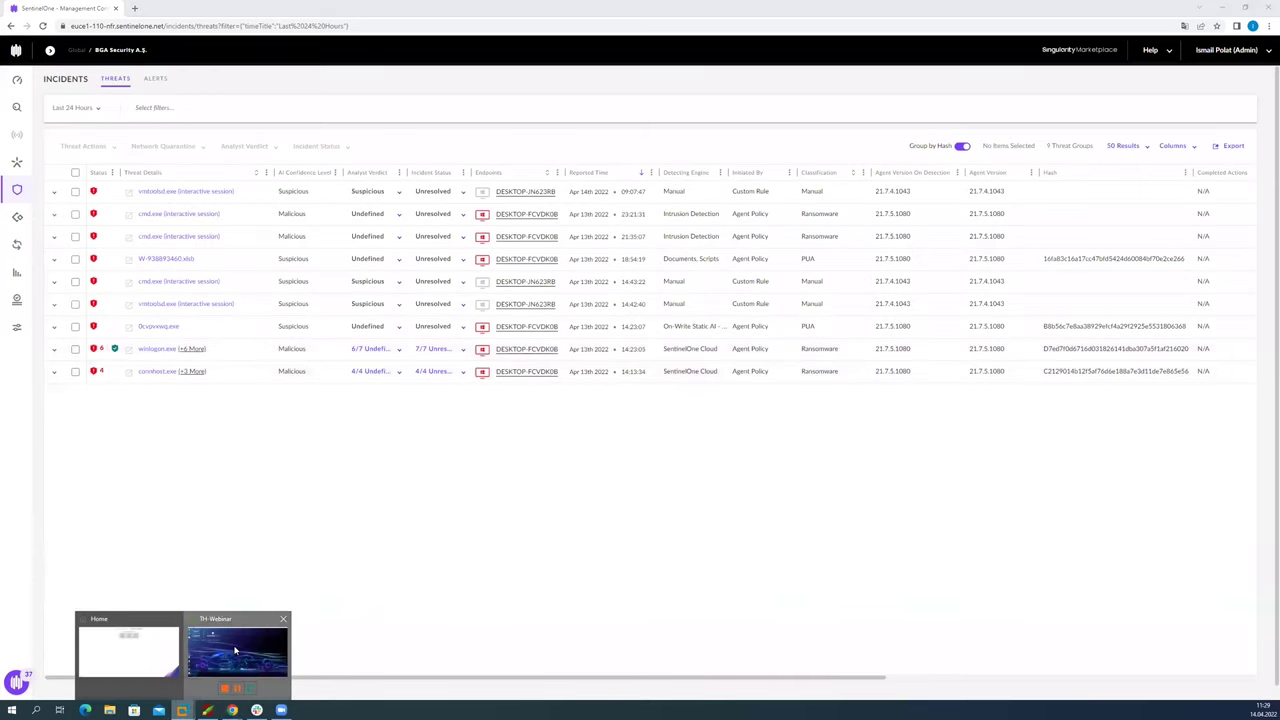
{"action": "left_click", "coordinate": [220, 674]}
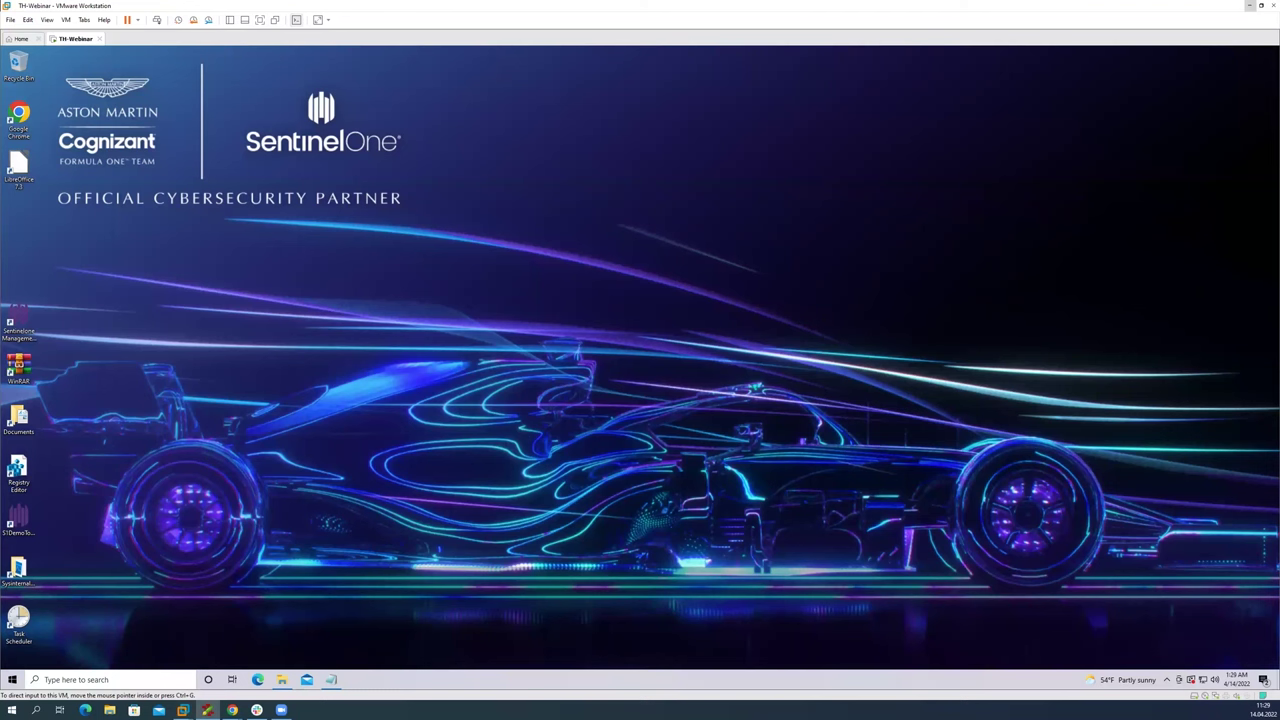
{"action": "left_click", "coordinate": [545, 264]}
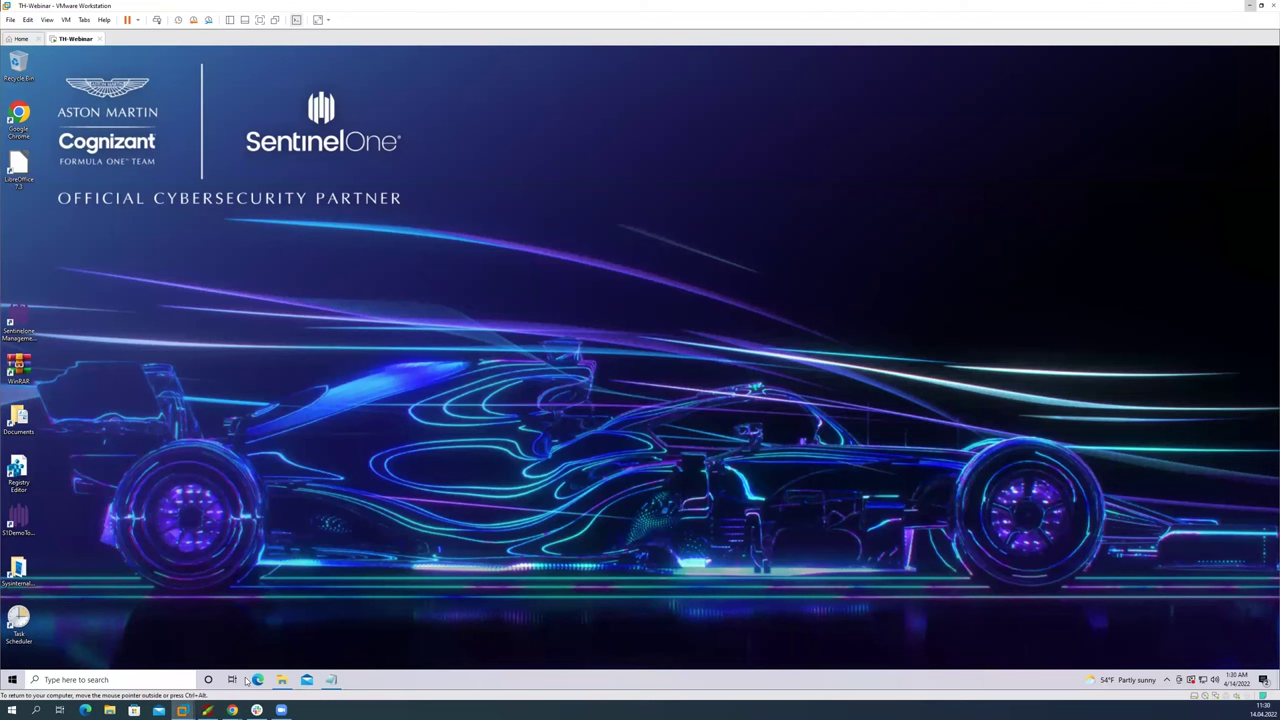
{"action": "mouse_move", "coordinate": [235, 709]}
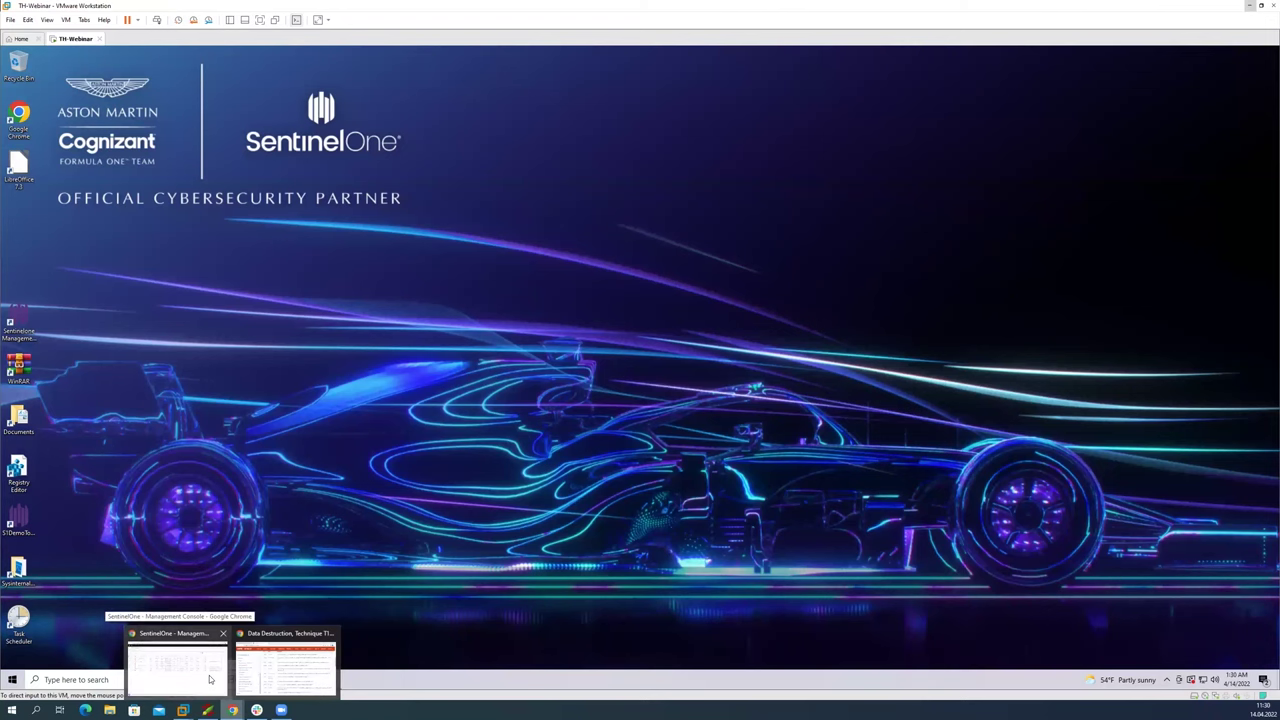
{"action": "left_click", "coordinate": [209, 682]}
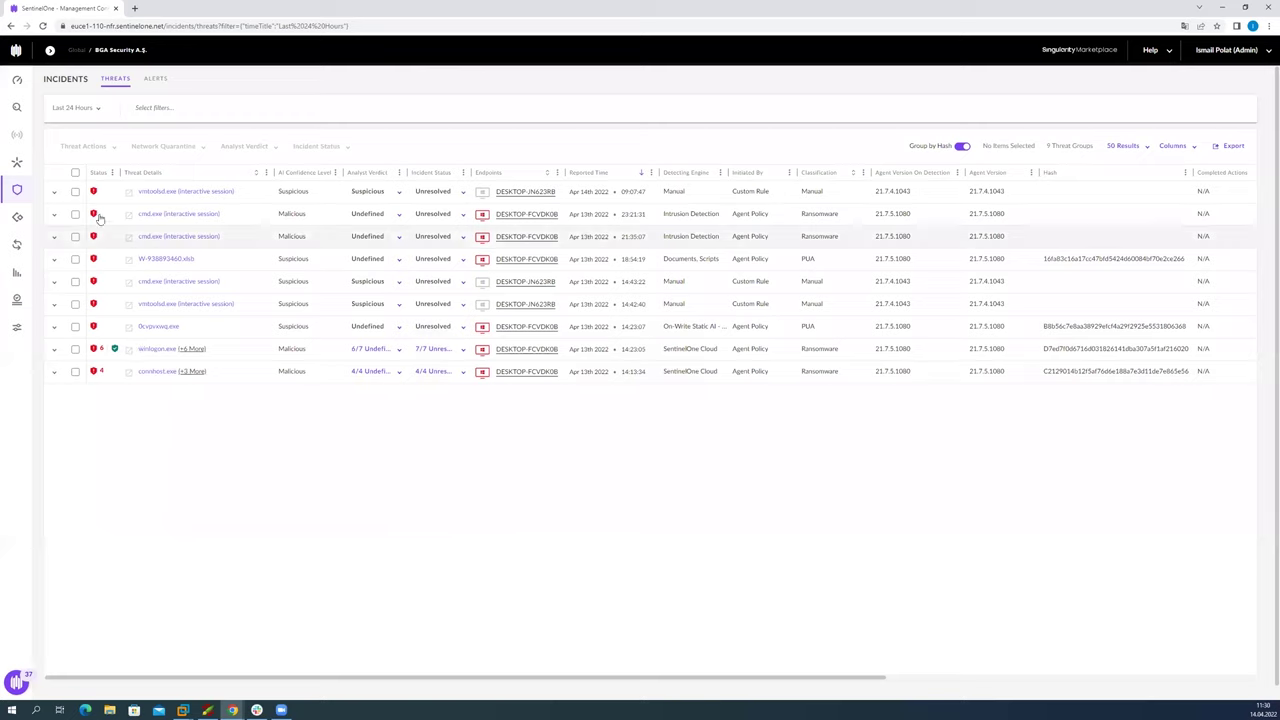
Step: List the threats of the last 7 days, and briefly open the Sentinels endpoint list before returning to the incidents
{"action": "left_click", "coordinate": [97, 110]}
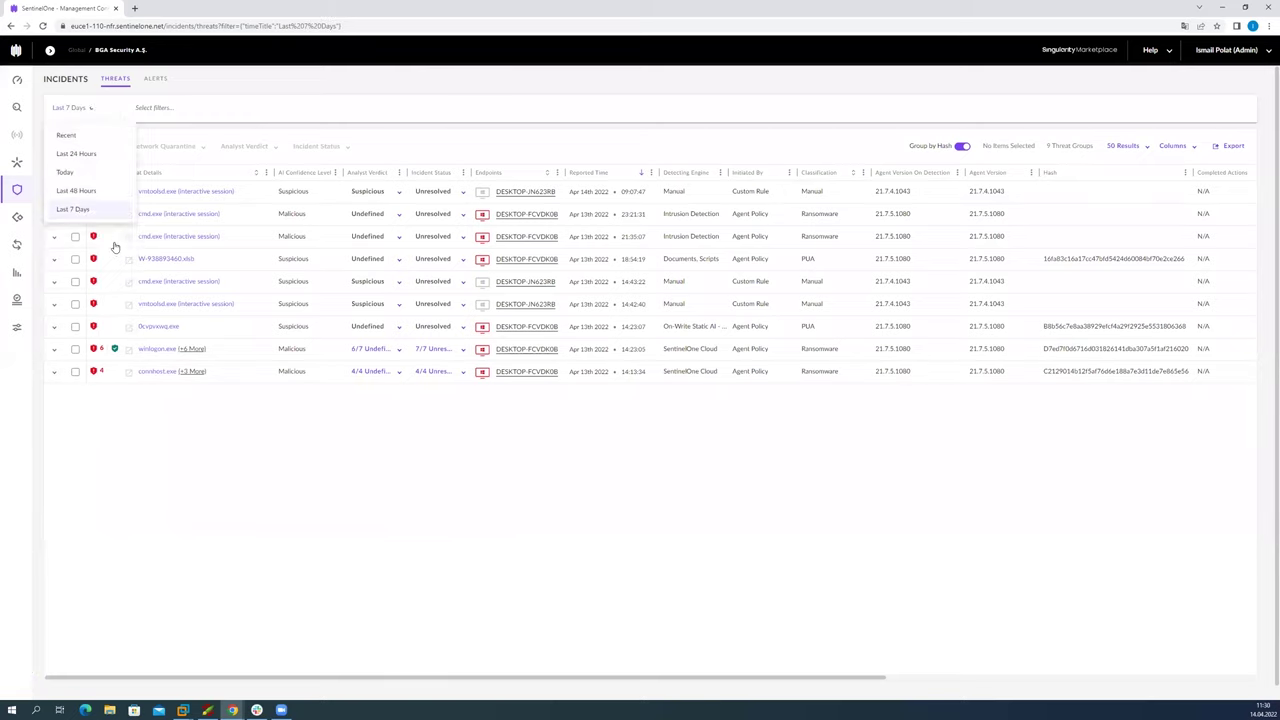
{"action": "left_click", "coordinate": [80, 209]}
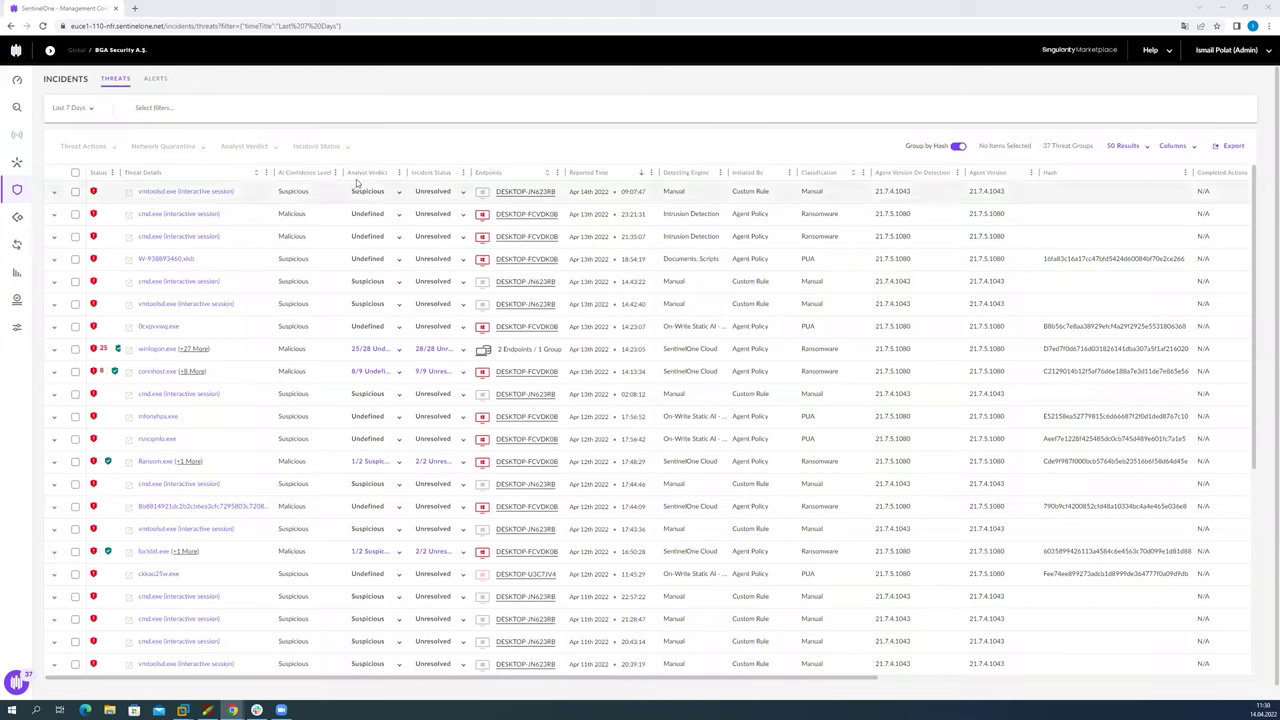
{"action": "mouse_move", "coordinate": [22, 165]}
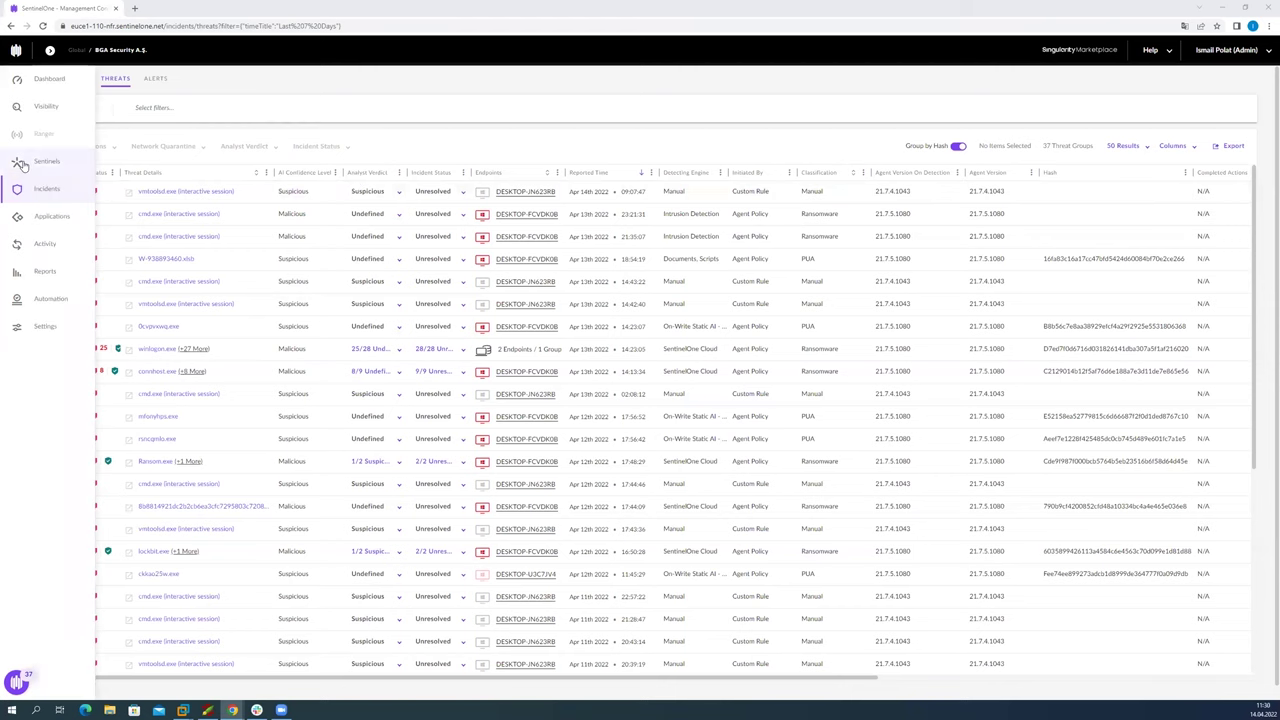
{"action": "left_click", "coordinate": [22, 165]}
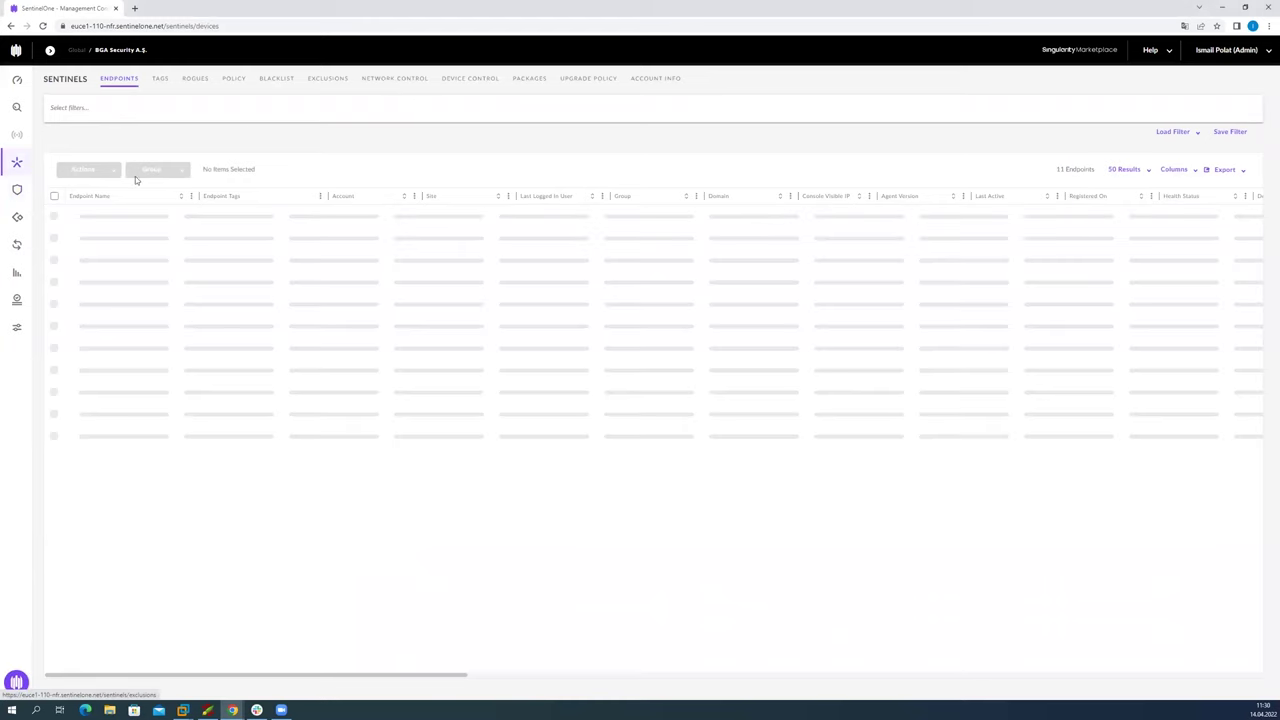
{"action": "left_click", "coordinate": [17, 190]}
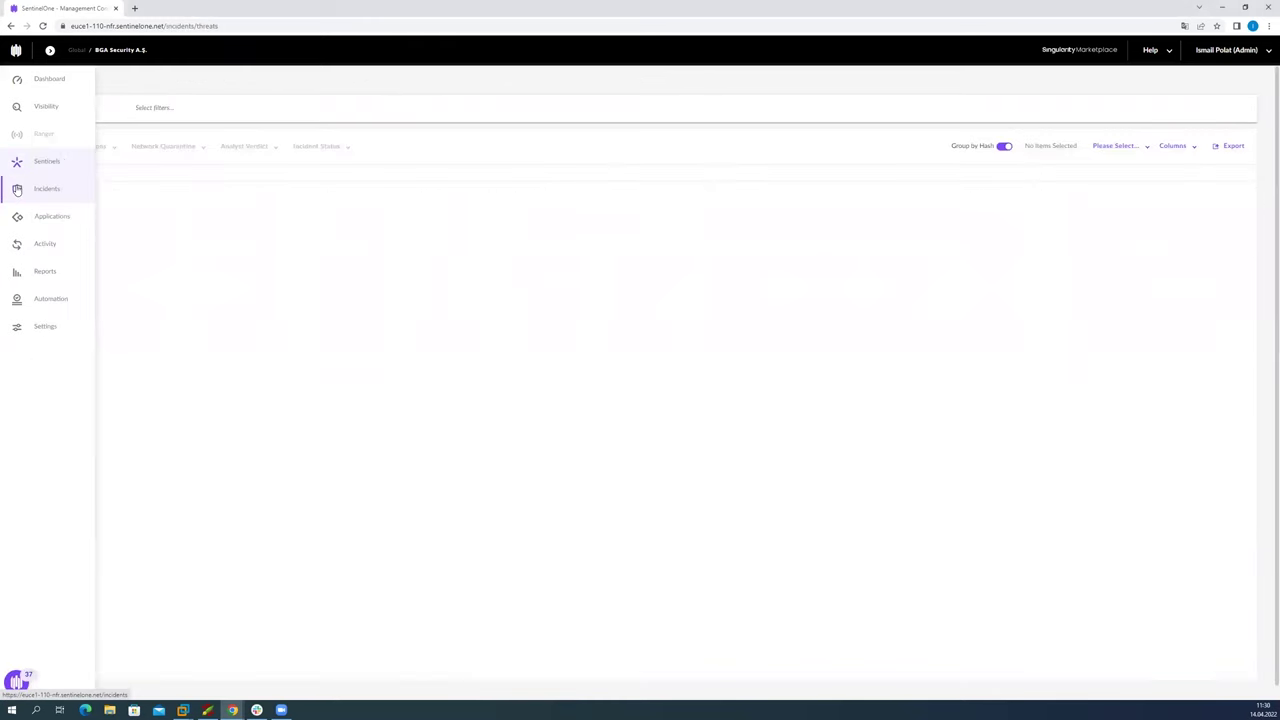
Step: Return to the Visibility hunting page and clear the parent Storyline ID query, keeping the 48-hour time range
{"action": "left_click", "coordinate": [44, 110]}
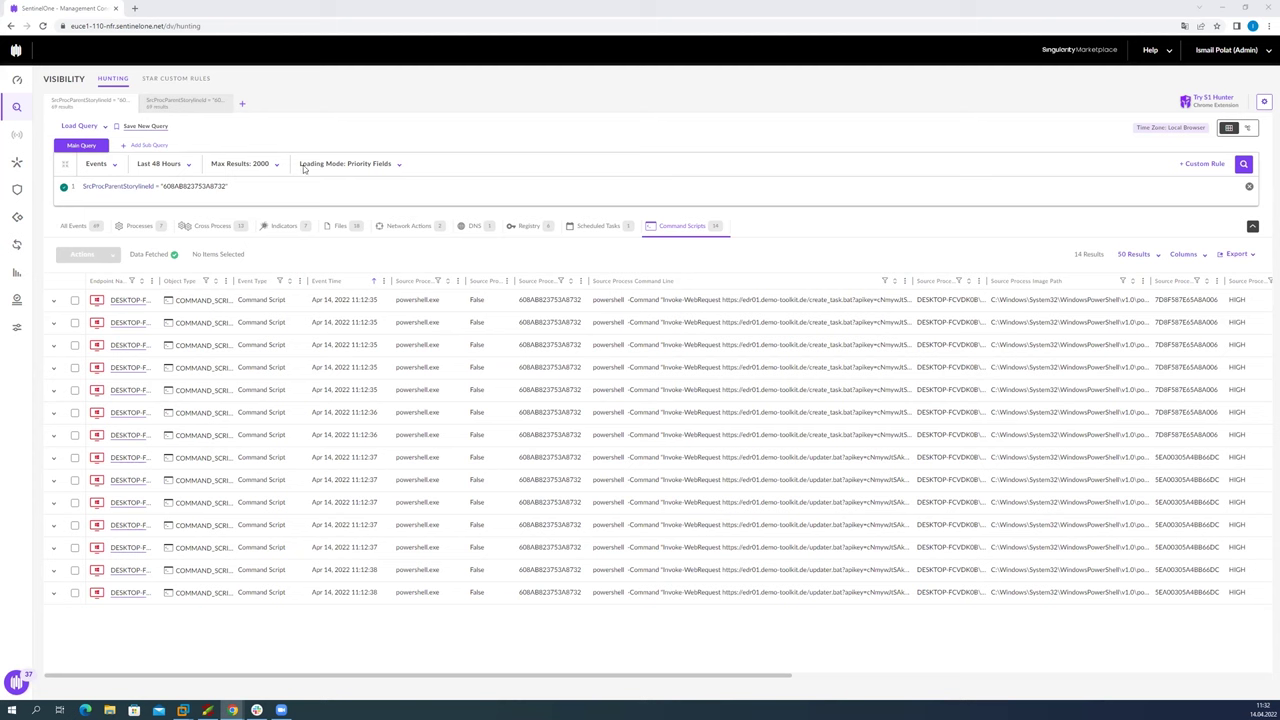
{"action": "left_click_drag", "start_coordinate": [232, 187], "coordinate": [68, 193]}
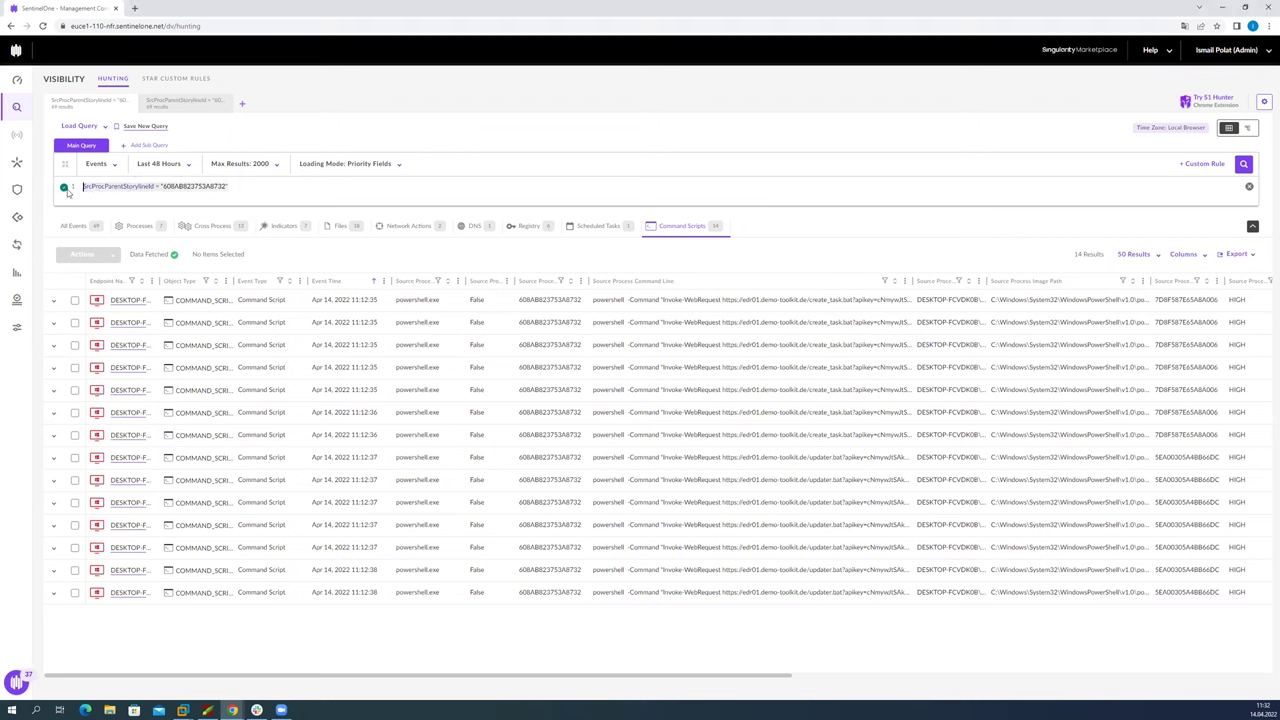
{"action": "key", "text": "BackSpace"}
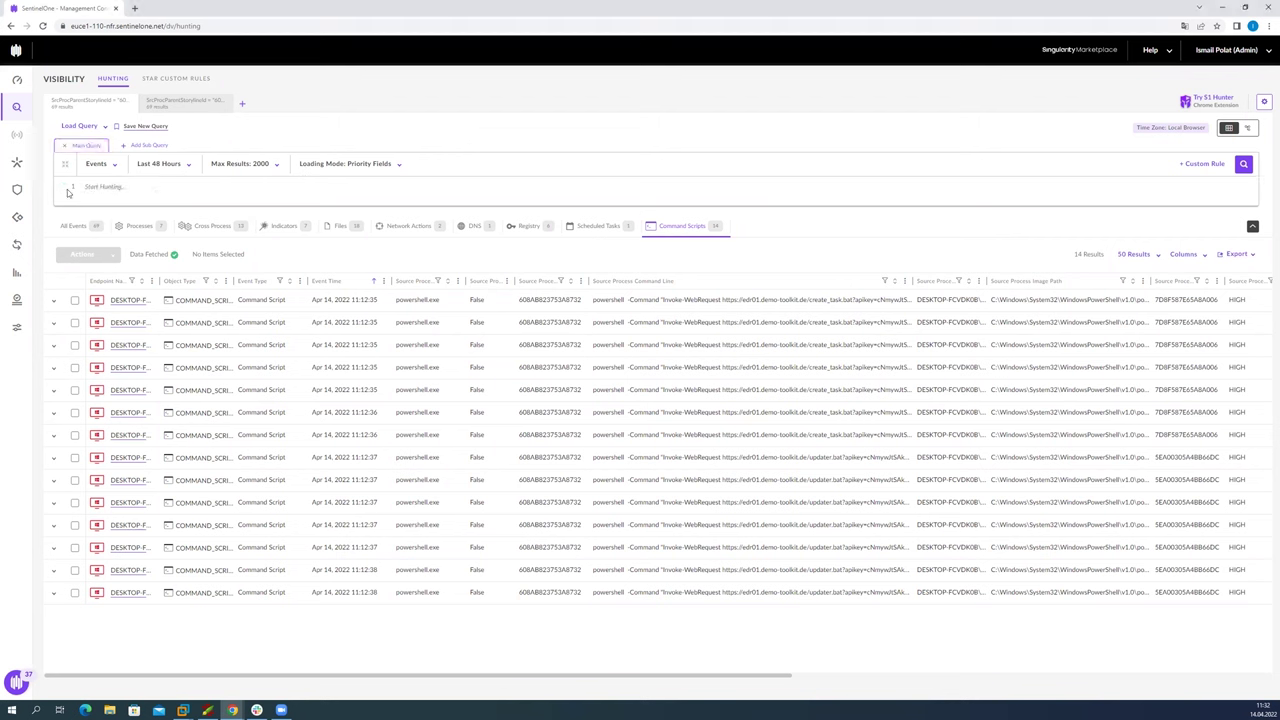
{"action": "left_click", "coordinate": [161, 166]}
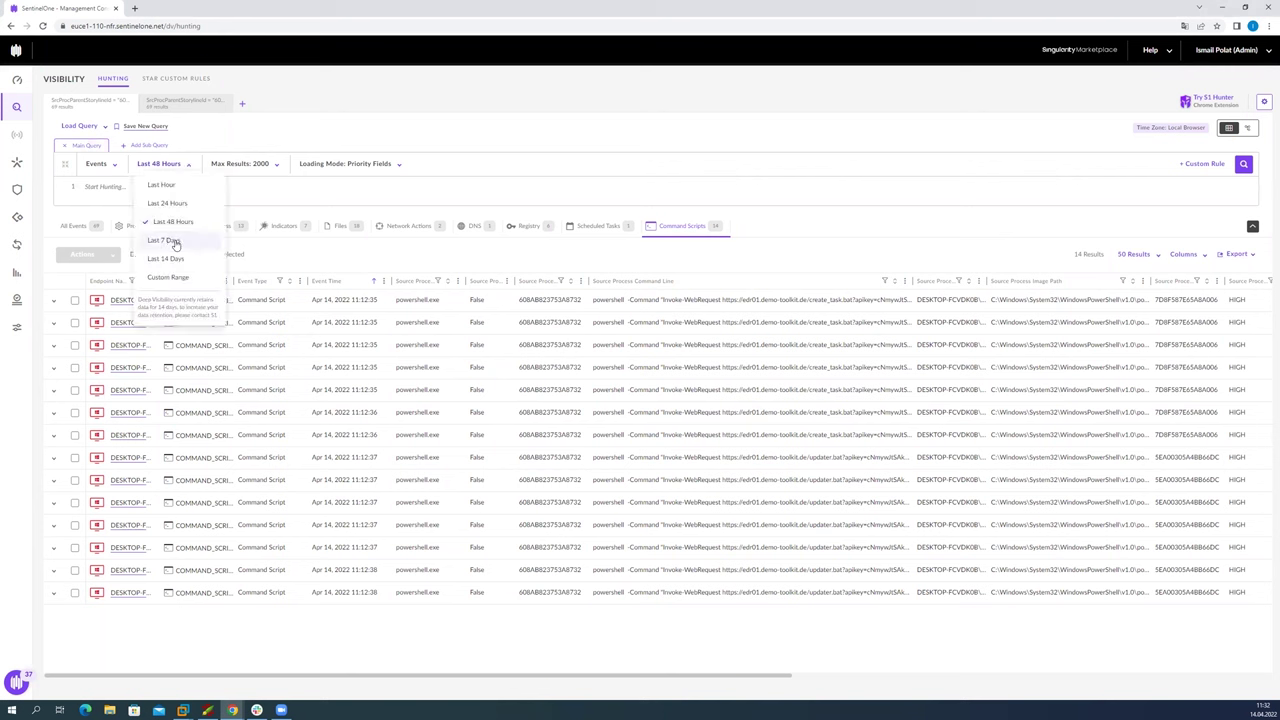
{"action": "left_click", "coordinate": [105, 189]}
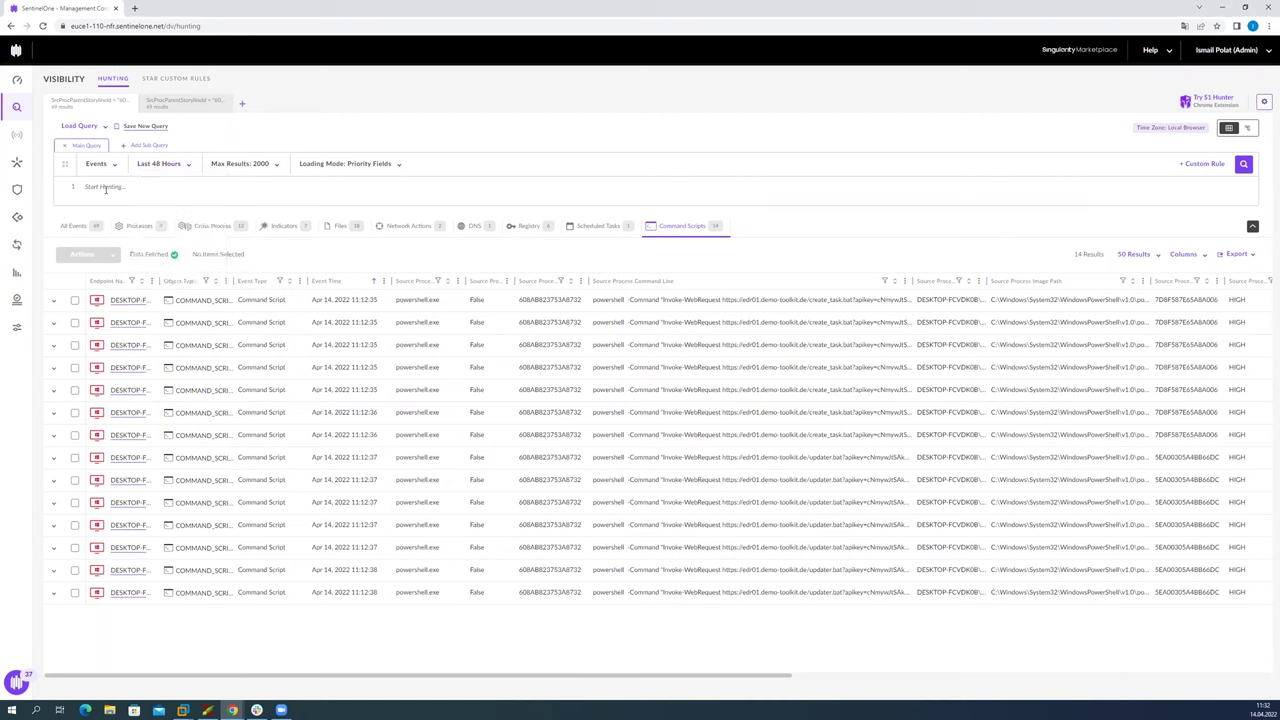
Step: Enter the query condition SrcProcName Contains Anycase "cmd.exe"
{"action": "left_click", "coordinate": [105, 189]}
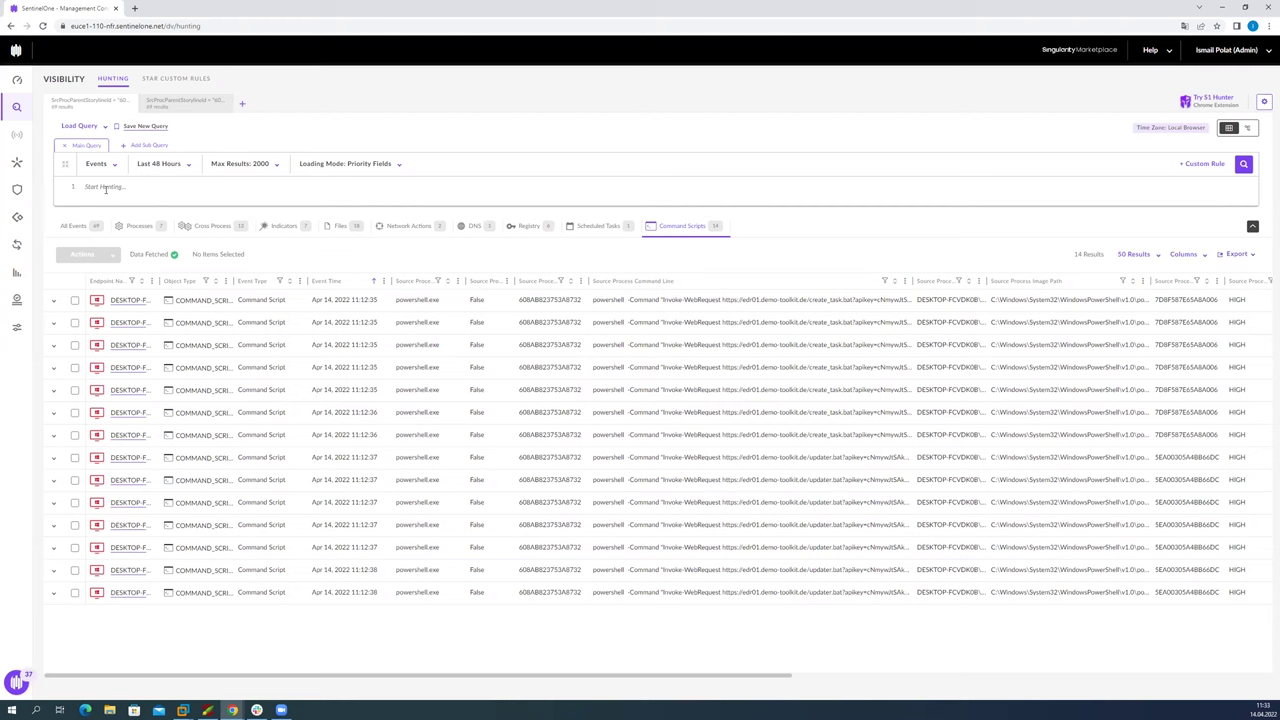
{"action": "left_click", "coordinate": [105, 188]}
{"action": "type", "text": "srcpro"}
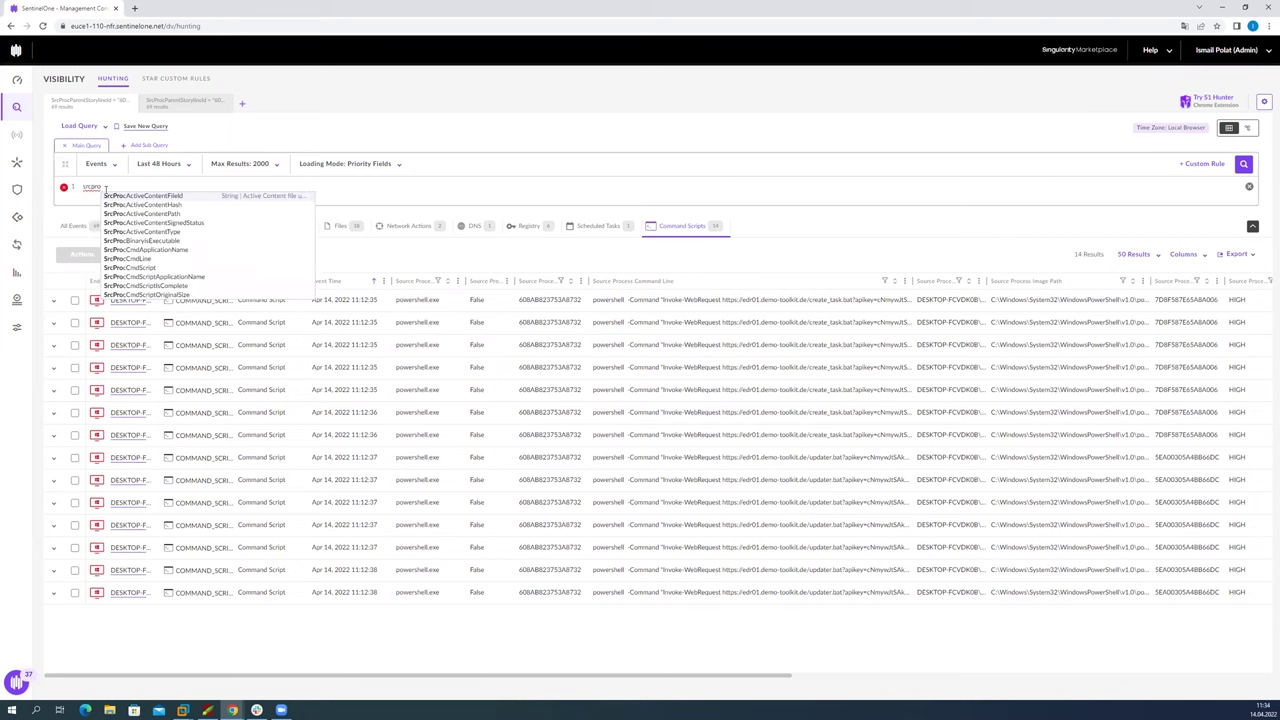
{"action": "type", "text": "c"}
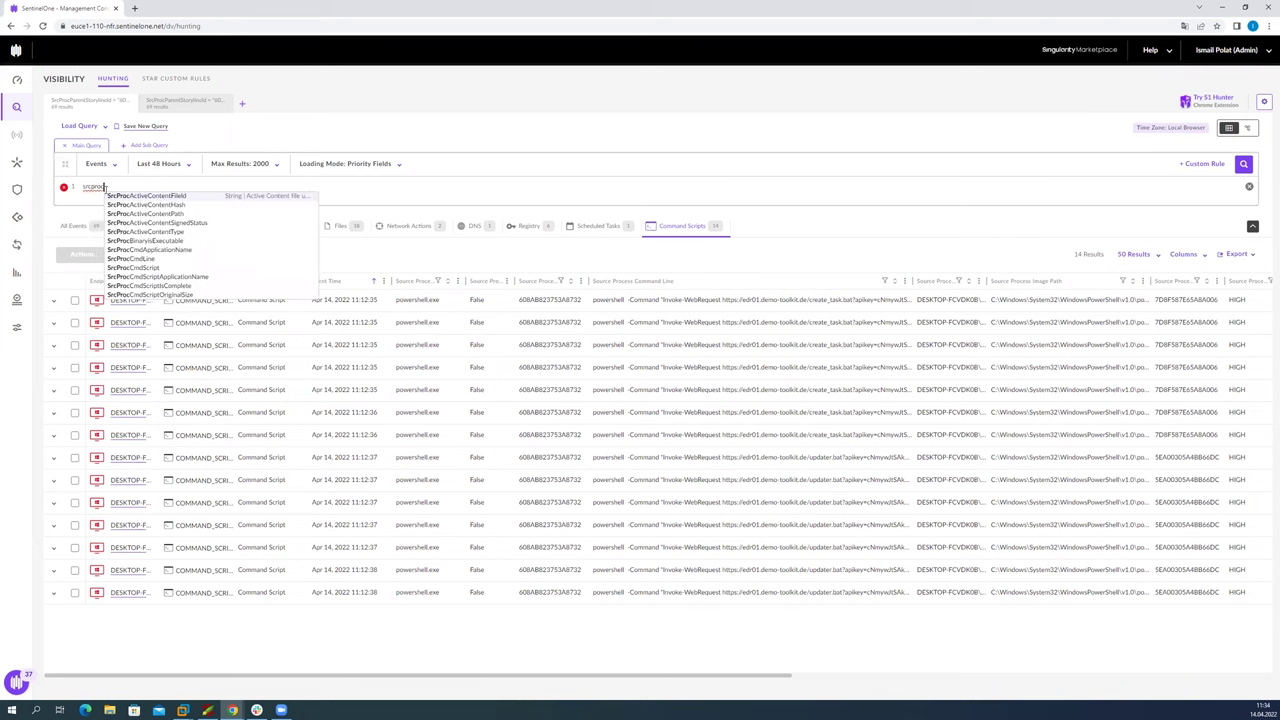
{"action": "type", "text": "na"}
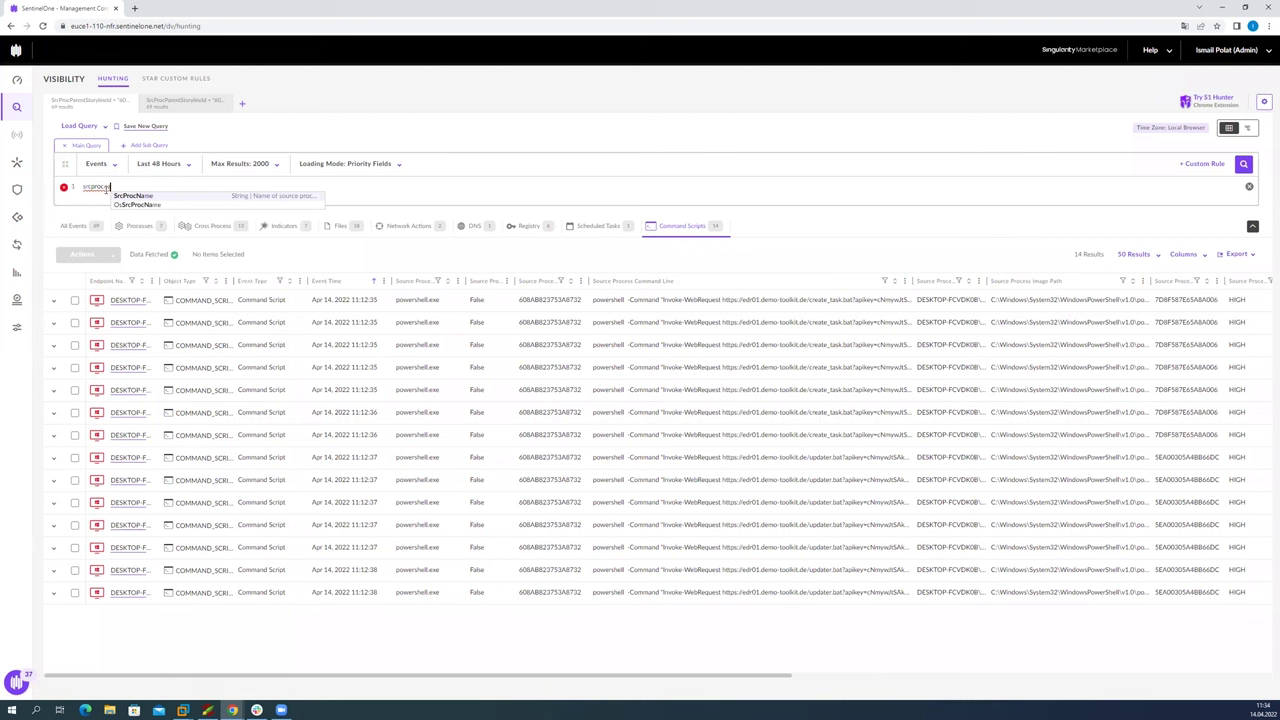
{"action": "key", "text": "Return"}
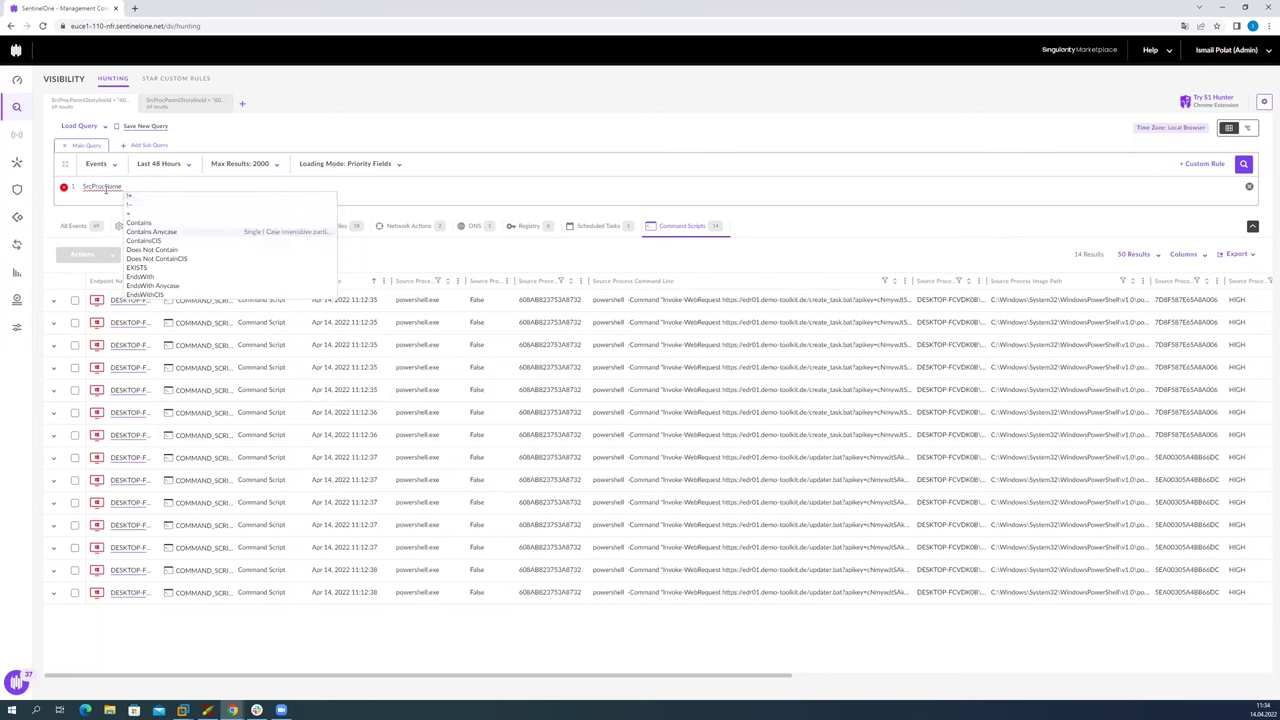
{"action": "key", "text": "Return"}
{"action": "type", "text": "\"cmd"}
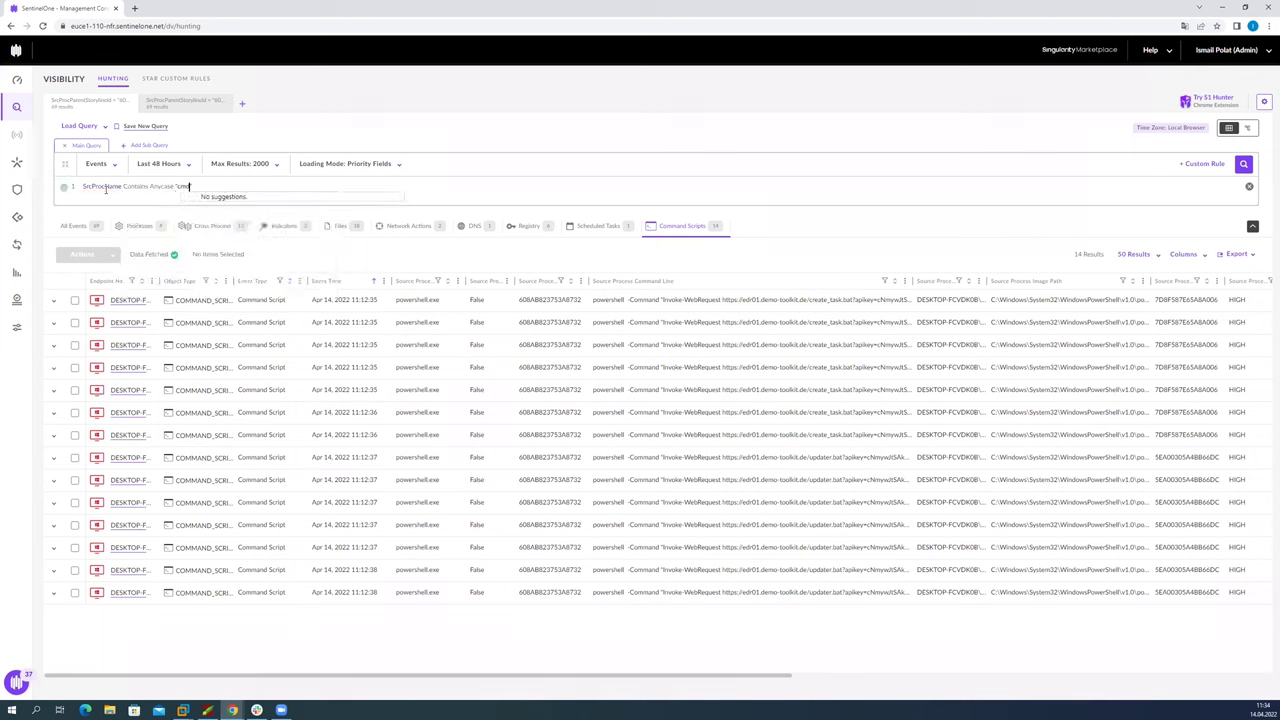
{"action": "type", "text": ".exe\""}
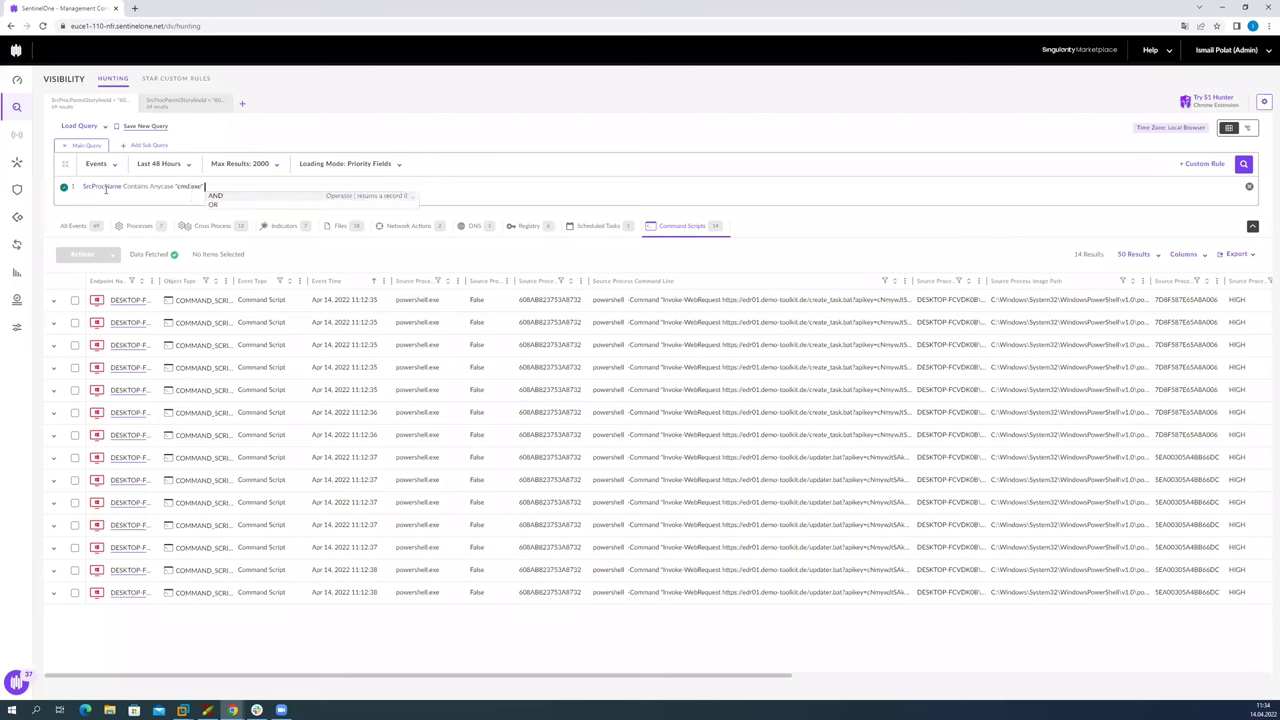
Step: Add the query condition AND TgtProcName Contains Anycase "netsh.exe" after the cmd.exe condition
{"action": "key", "text": "Return"}
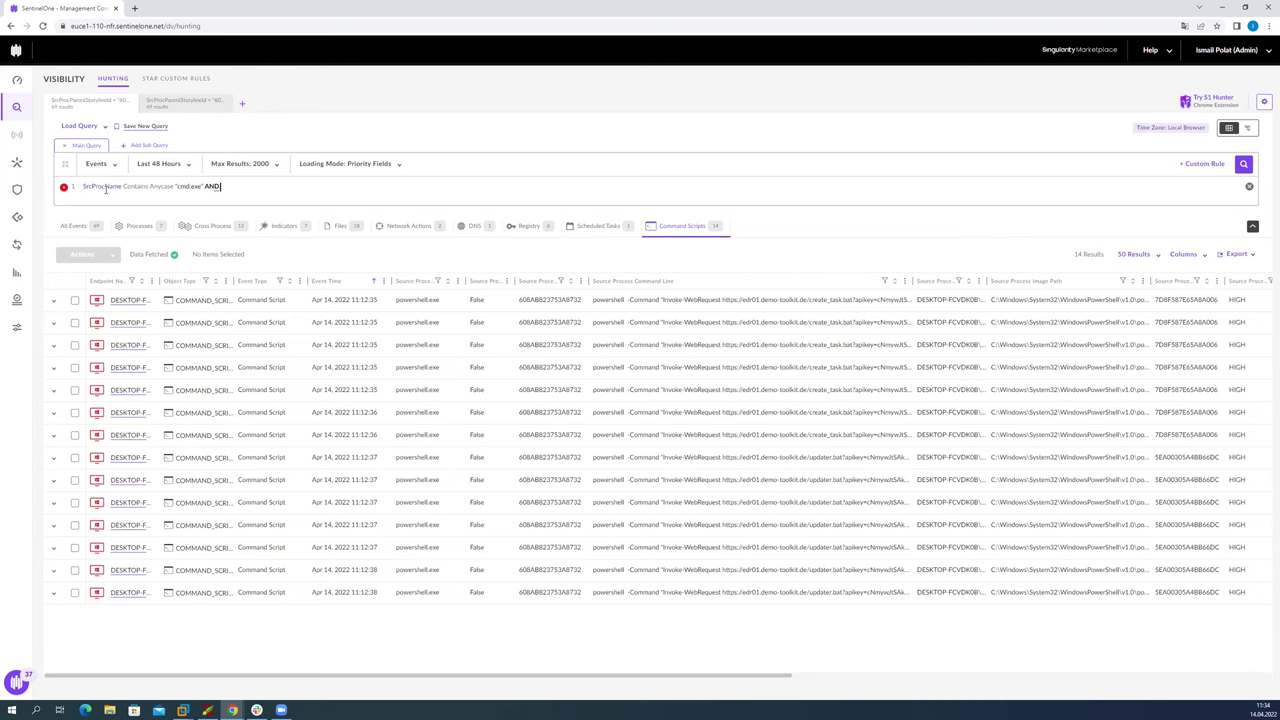
{"action": "type", "text": "t"}
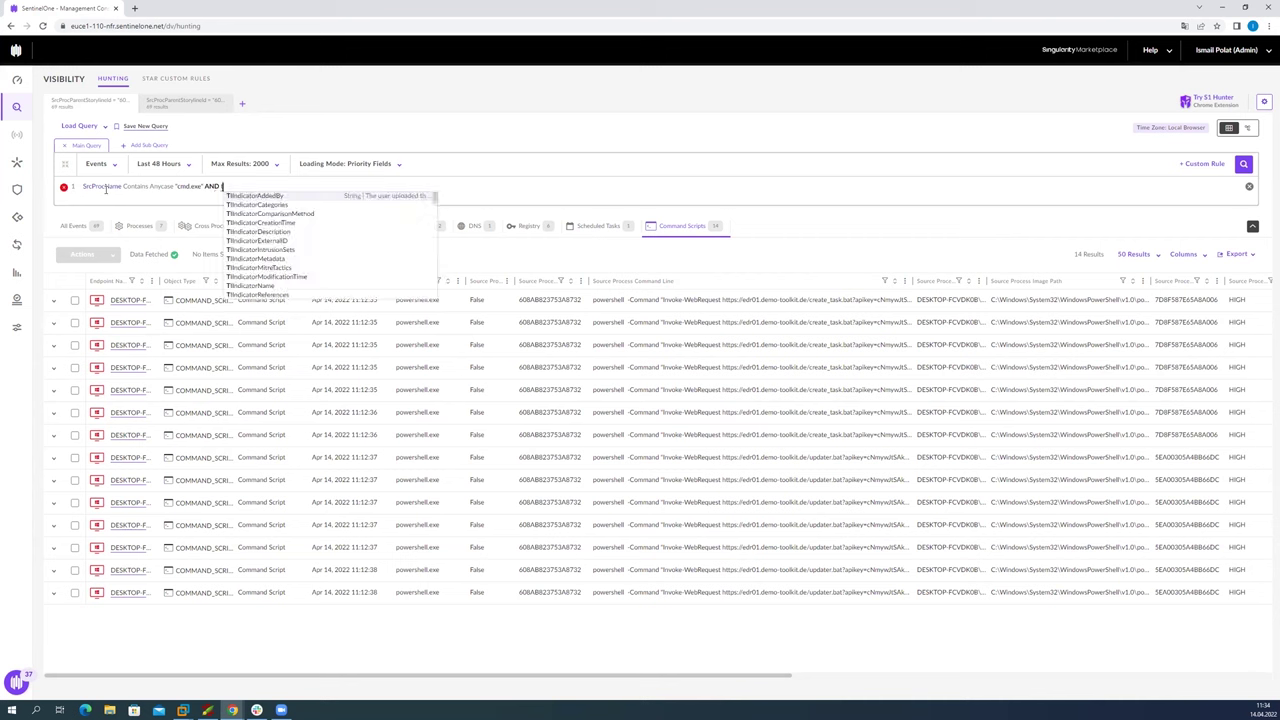
{"action": "type", "text": "gtproc"}
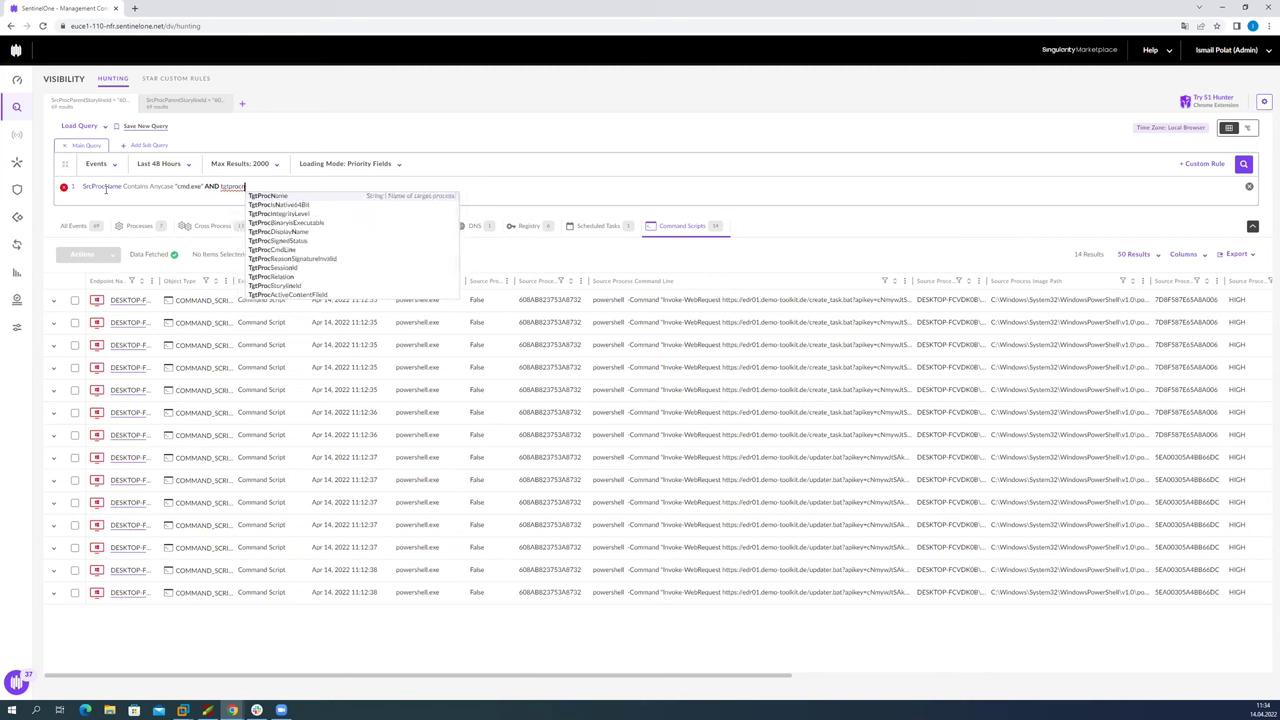
{"action": "key", "text": "Return"}
{"action": "key", "text": "Down"}
{"action": "key", "text": "Return"}
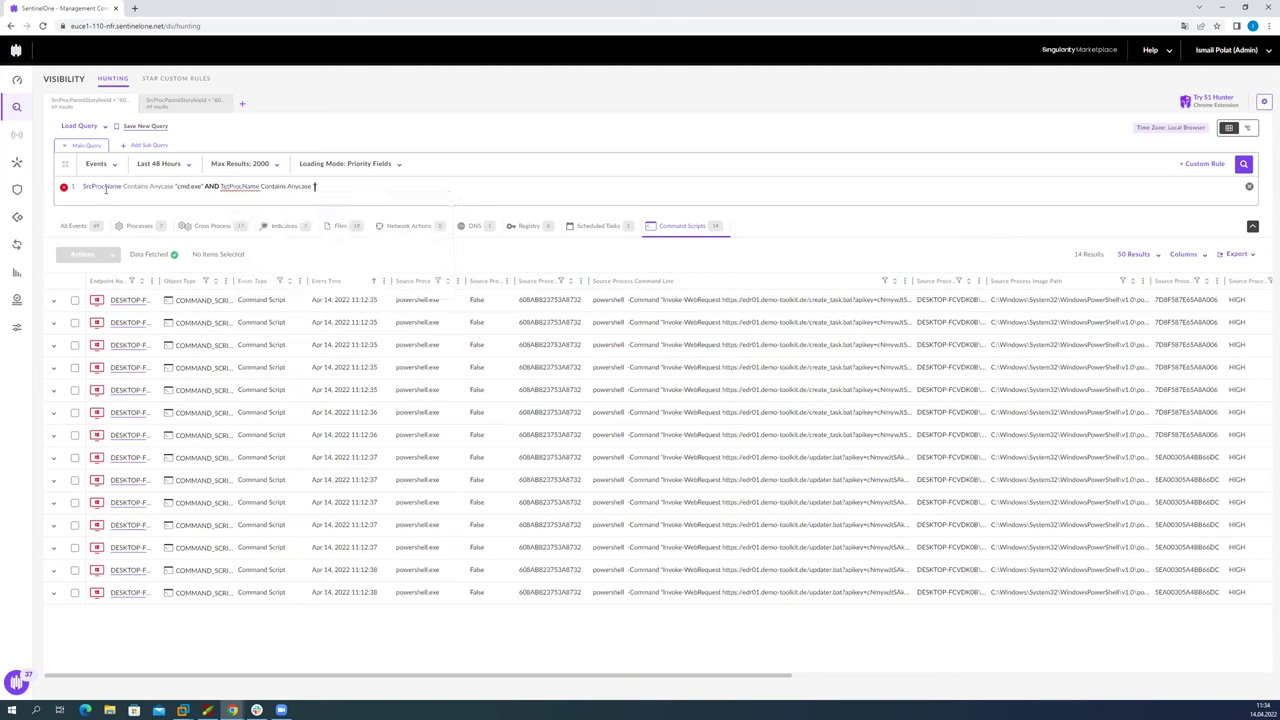
{"action": "type", "text": "\"netst"}
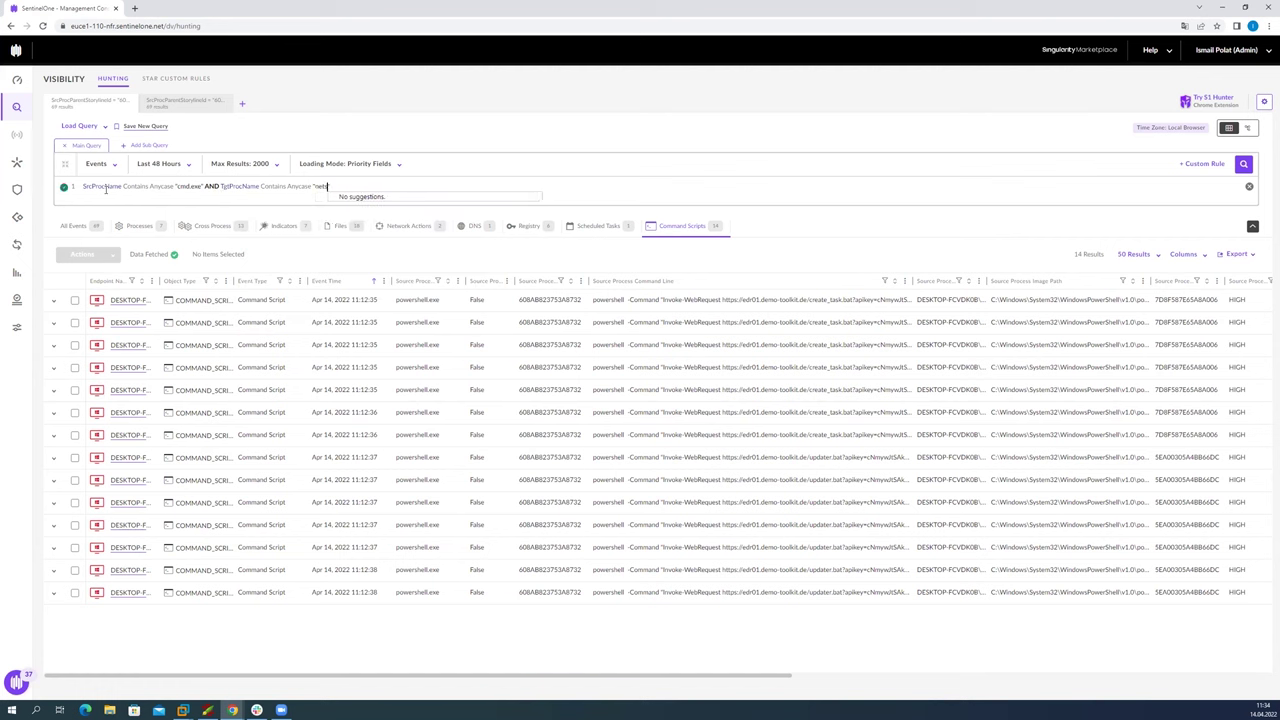
{"action": "type", "text": ".exe\""}
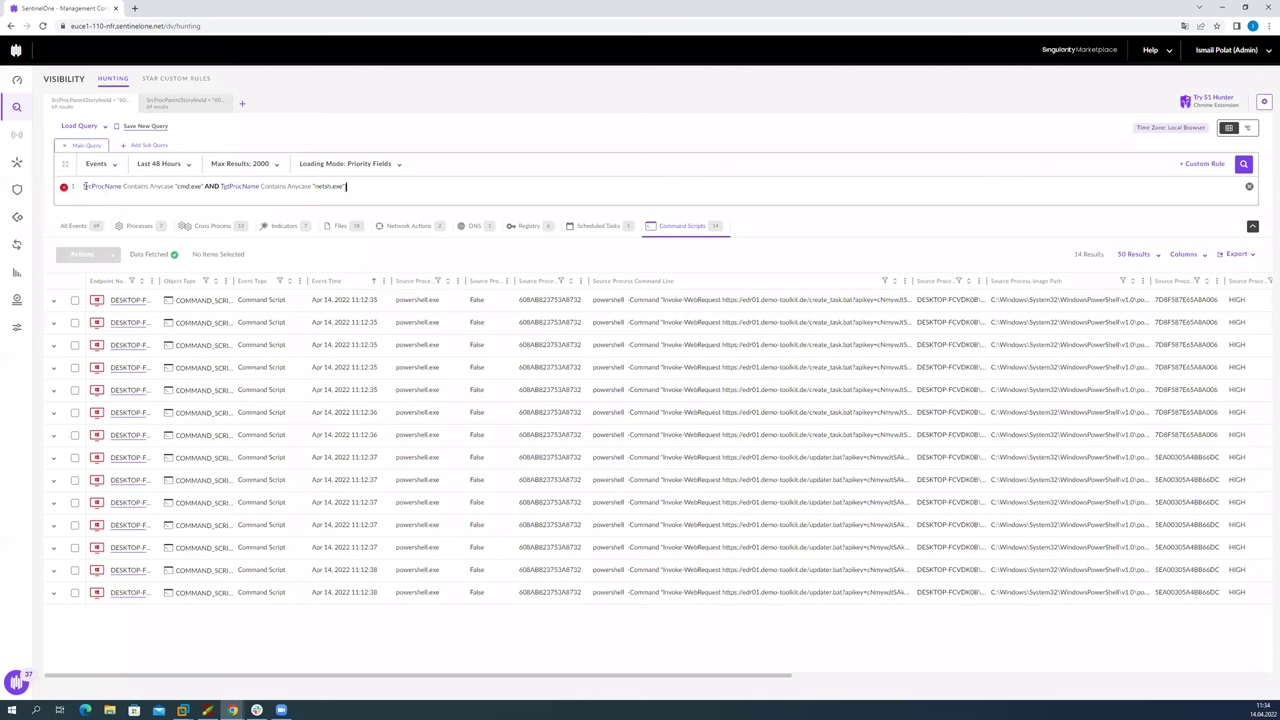
Step: Enclose the SrcProcName and TgtProcName conditions in one pair of parentheses and append an AND operator
{"action": "left_click", "coordinate": [85, 187]}
{"action": "type", "text": "("}
{"action": "type", "text": ") and"}
{"action": "key", "text": "Return"}
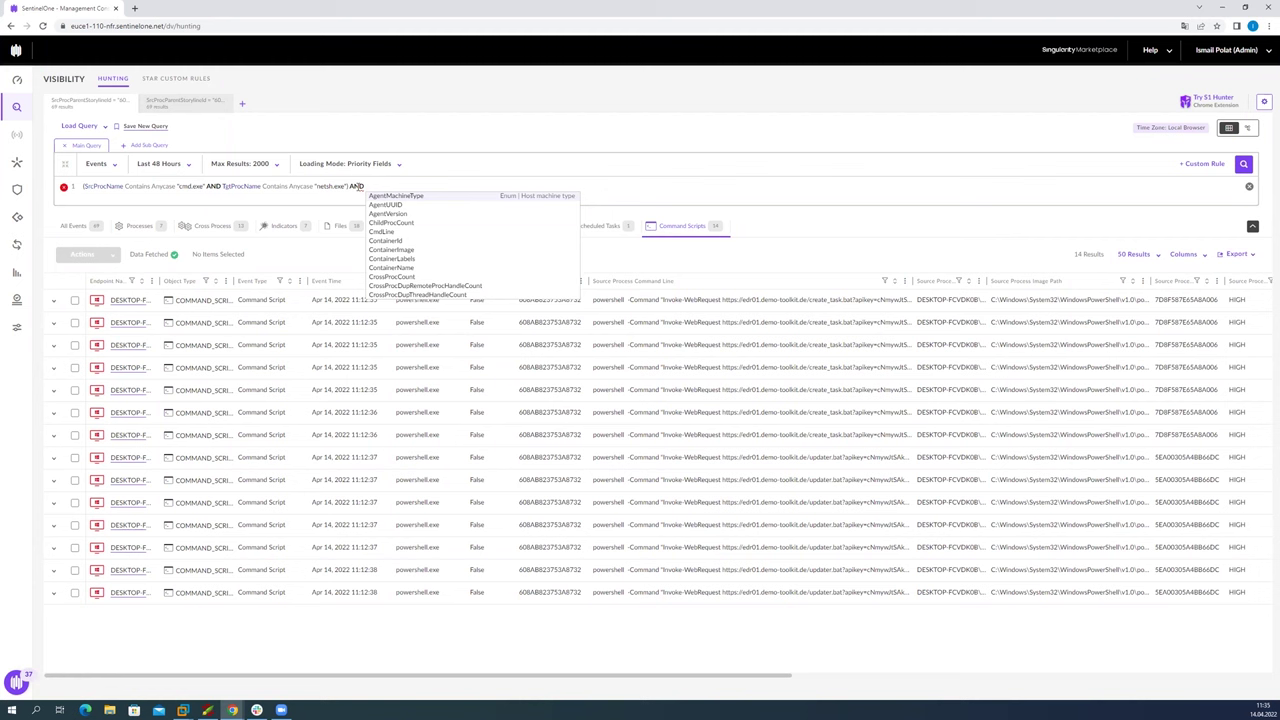
Step: Add the condition CmdLine Contains Anycase "disable" at the end of the query
{"action": "type", "text": "CmdLine"}
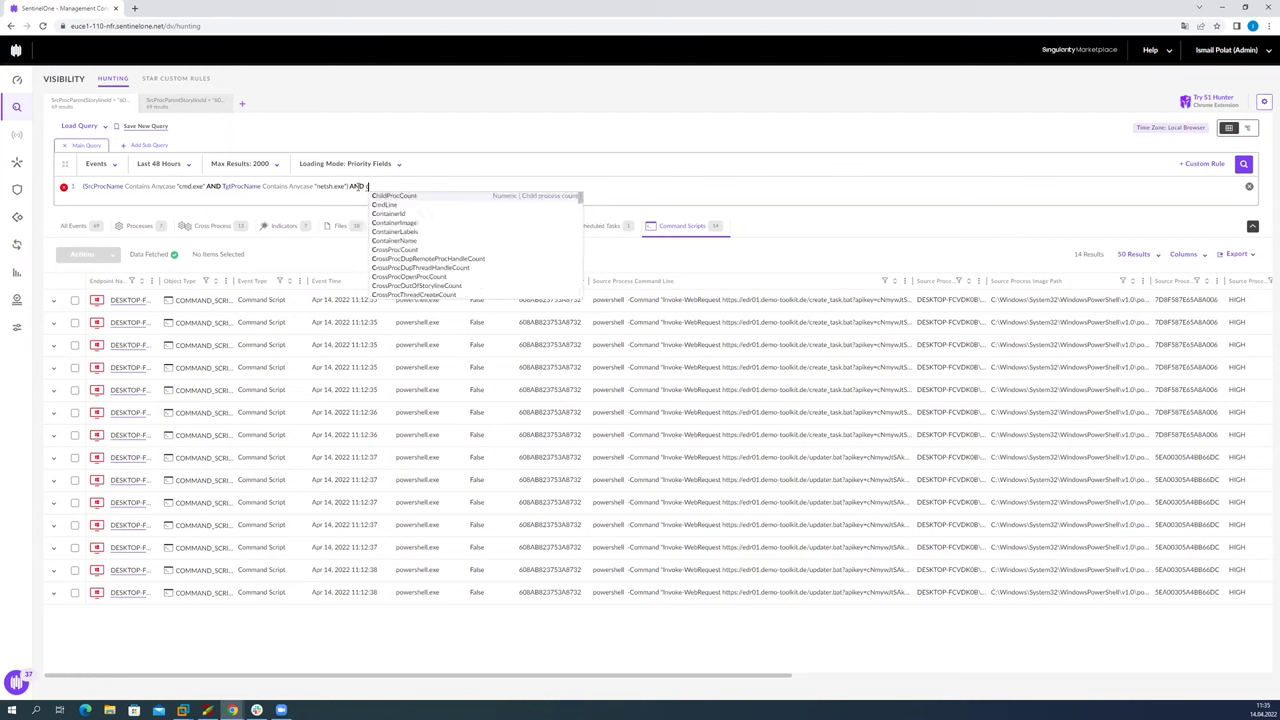
{"action": "key", "text": "Down"}
{"action": "key", "text": "Down"}
{"action": "key", "text": "Down"}
{"action": "key", "text": "Down"}
{"action": "key", "text": "Down"}
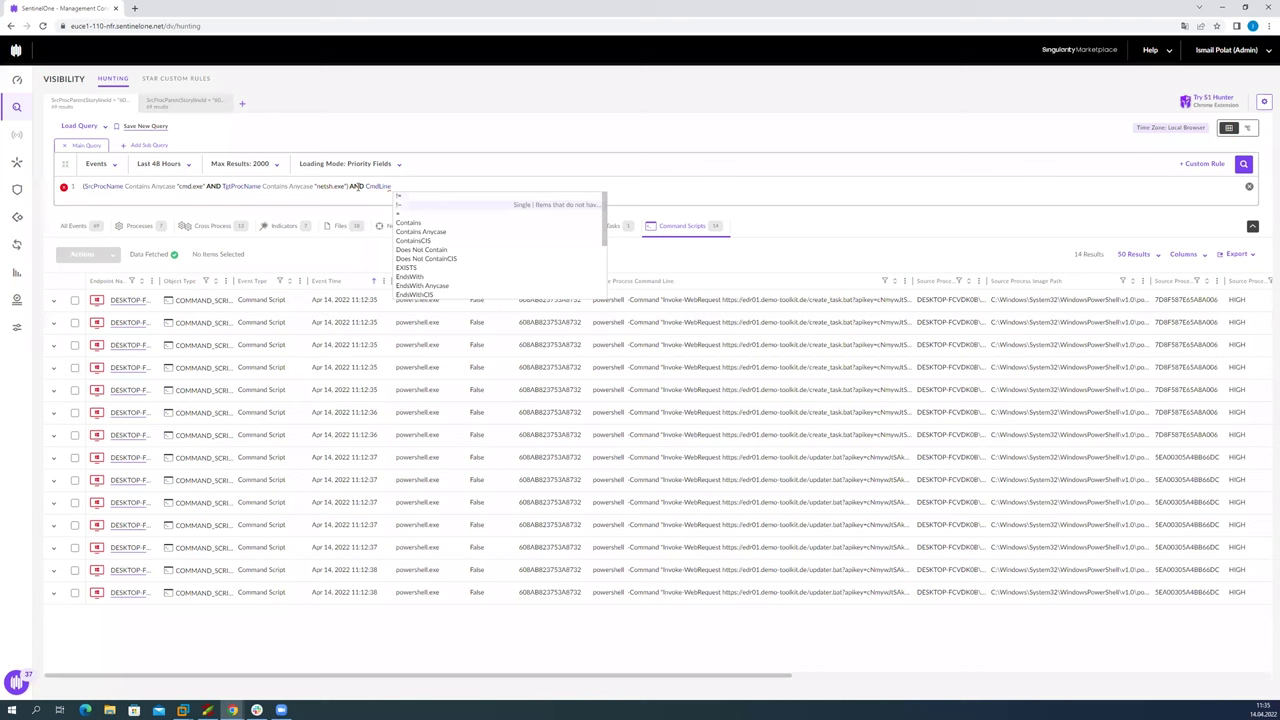
{"action": "key", "text": "Return"}
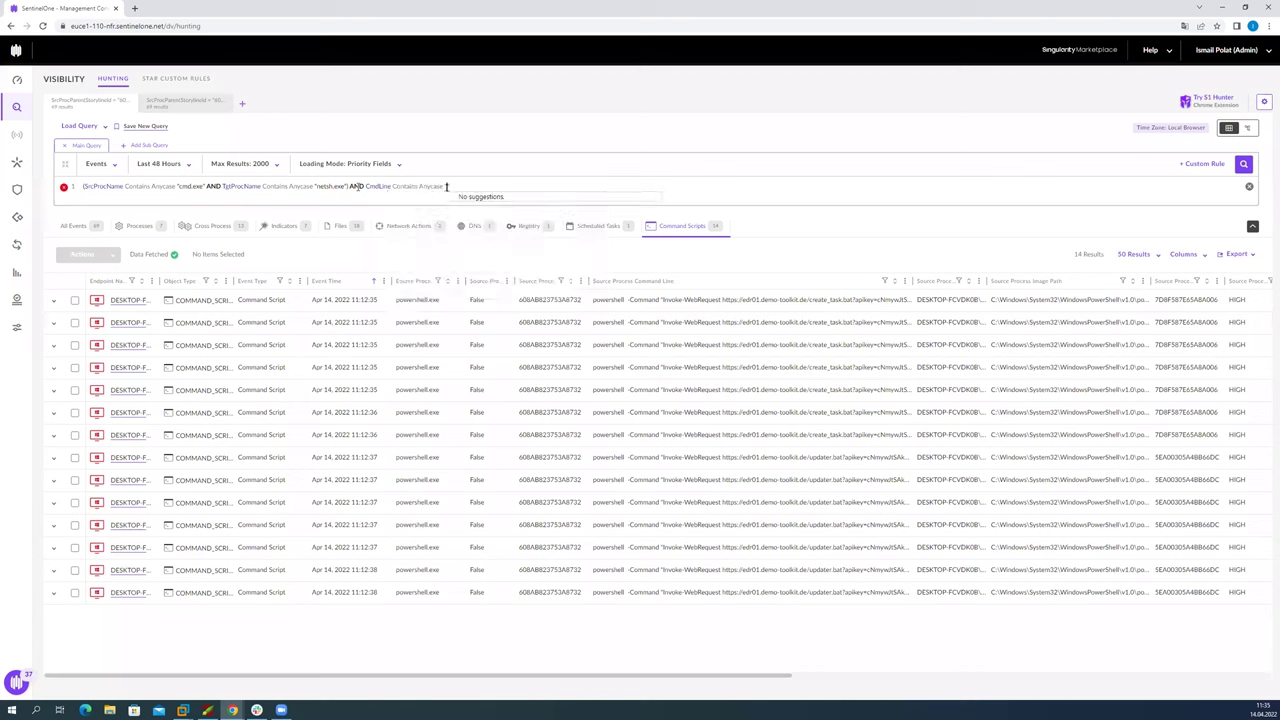
{"action": "type", "text": "\"disable\""}
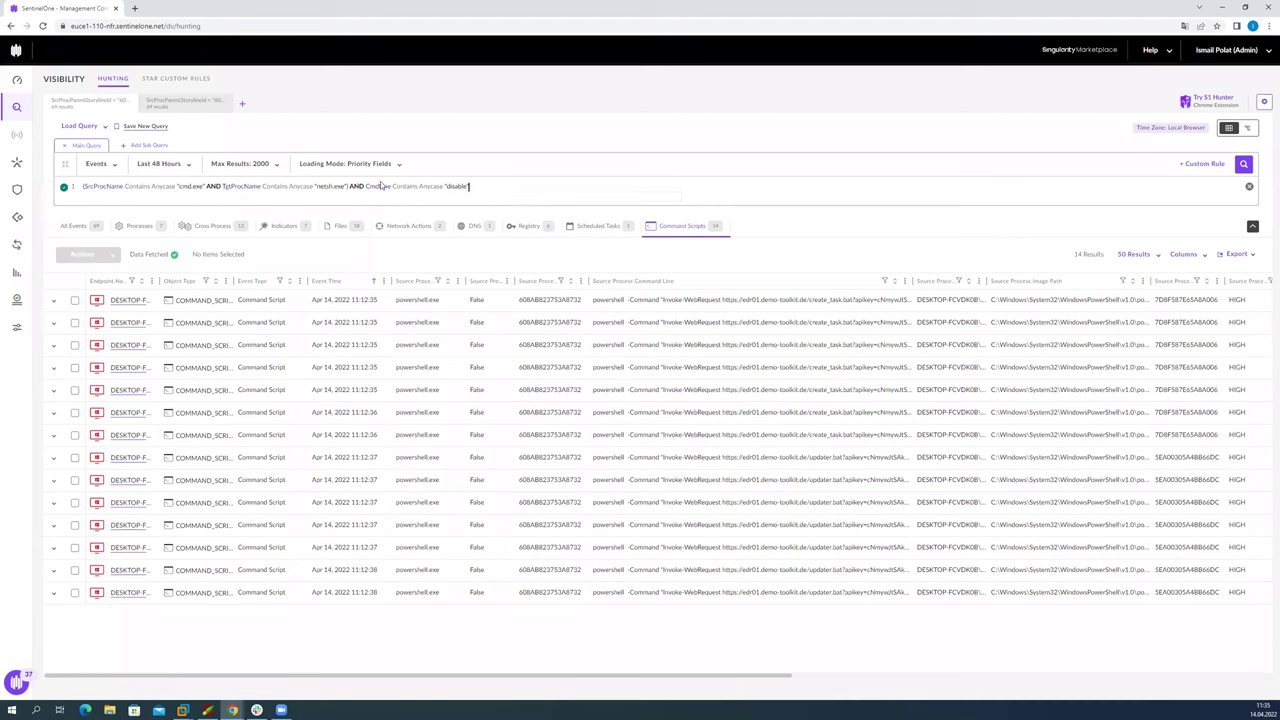
Step: Insert an opening parenthesis before the CmdLine condition and append an OR operator after "disable"
{"action": "left_click", "coordinate": [366, 186]}
{"action": "type", "text": "("}
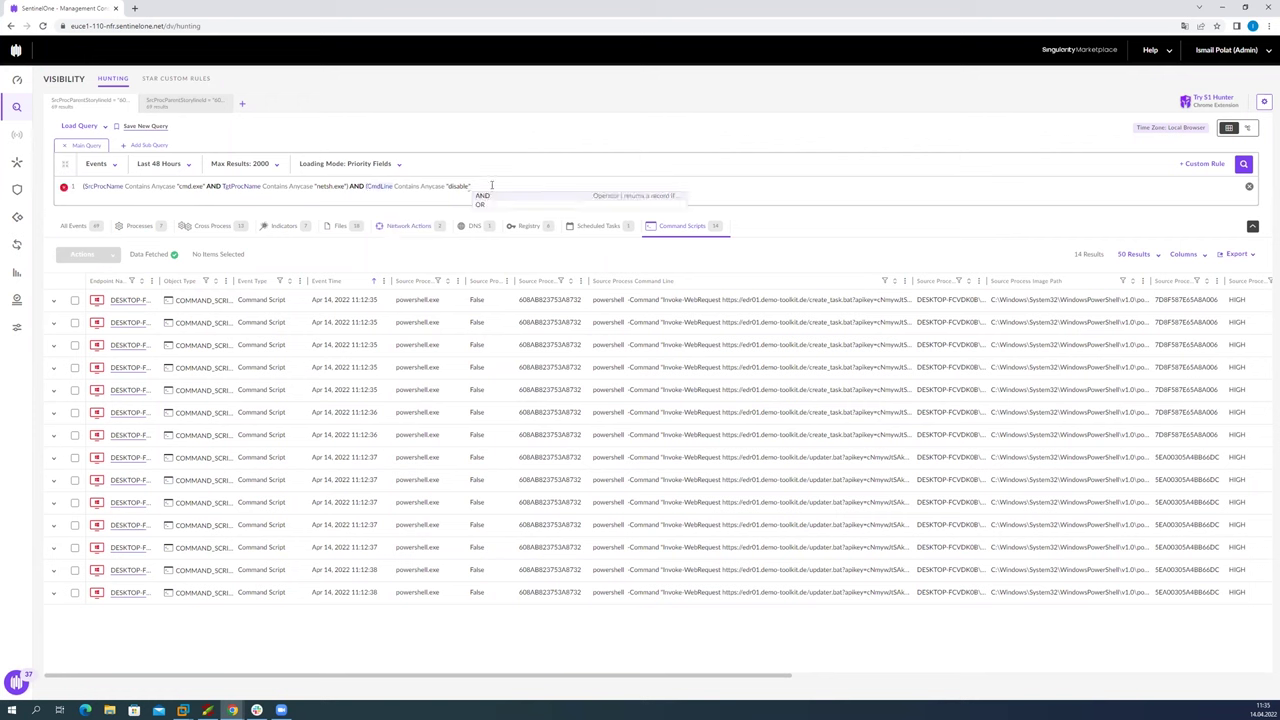
{"action": "type", "text": " AND"}
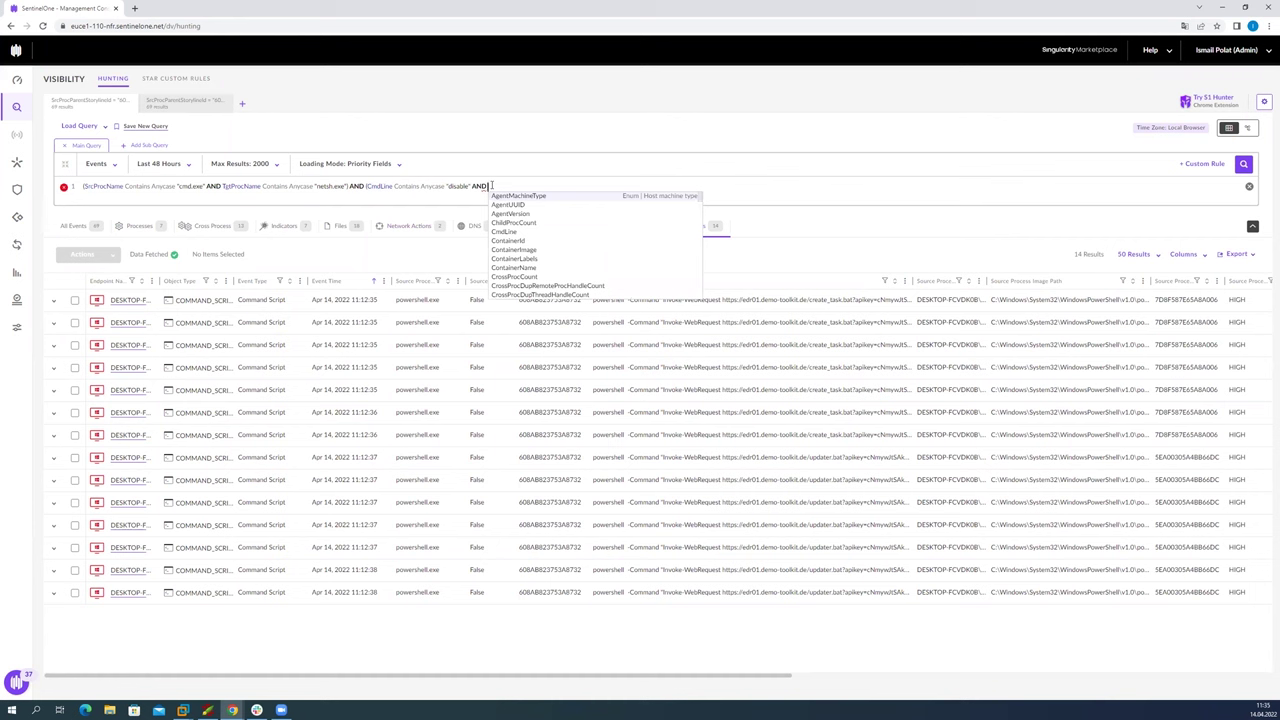
{"action": "key", "text": "BackSpace"}
{"action": "key", "text": "BackSpace"}
{"action": "key", "text": "BackSpace"}
{"action": "key", "text": "BackSpace"}
{"action": "key", "text": "BackSpace"}
{"action": "type", "text": "or"}
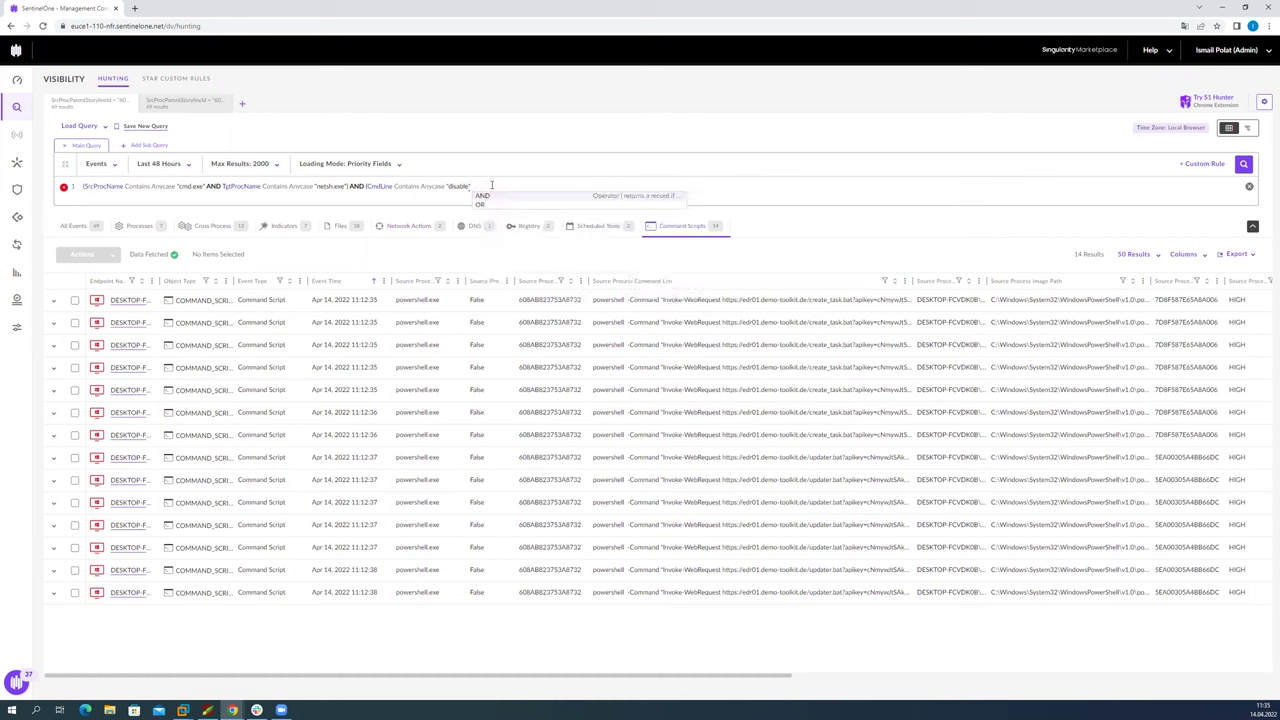
Step: Add CmdLine Contains Anycase "off" as the alternative command-line condition and close the parenthesis
{"action": "type", "text": " CmdLine"}
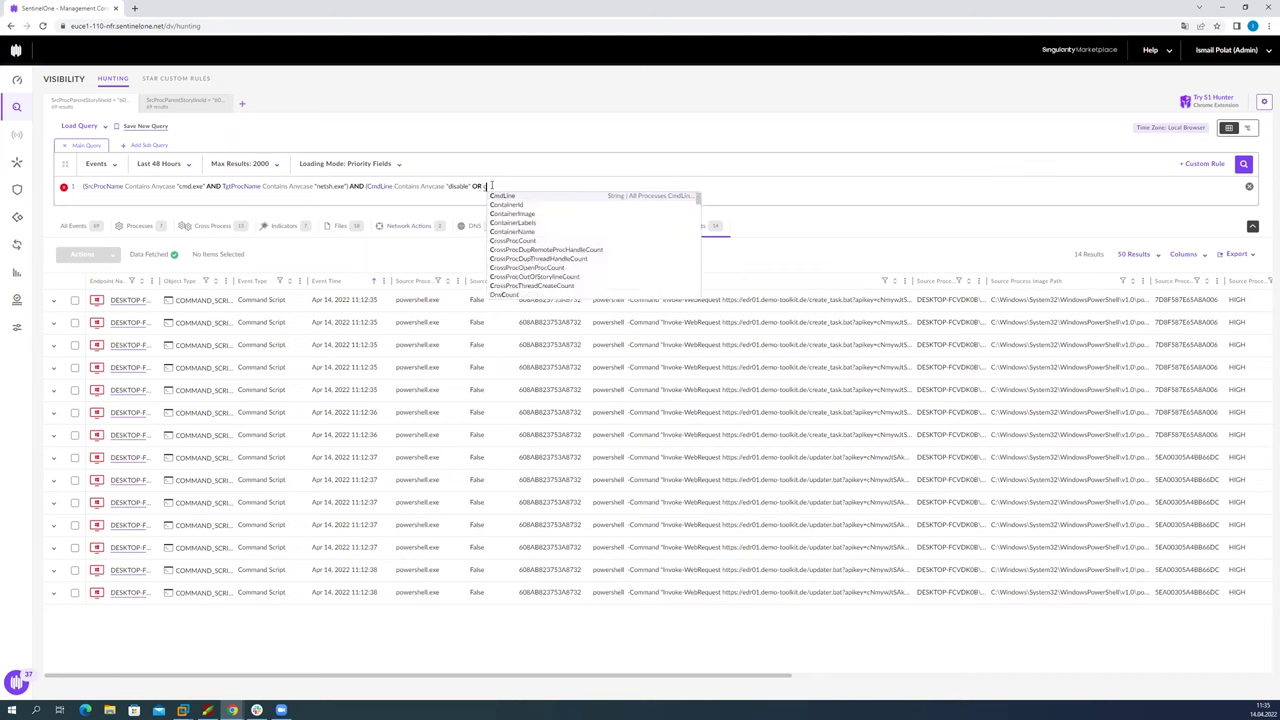
{"action": "key", "text": "Down"}
{"action": "key", "text": "Down"}
{"action": "key", "text": "Down"}
{"action": "key", "text": "Down"}
{"action": "key", "text": "Down"}
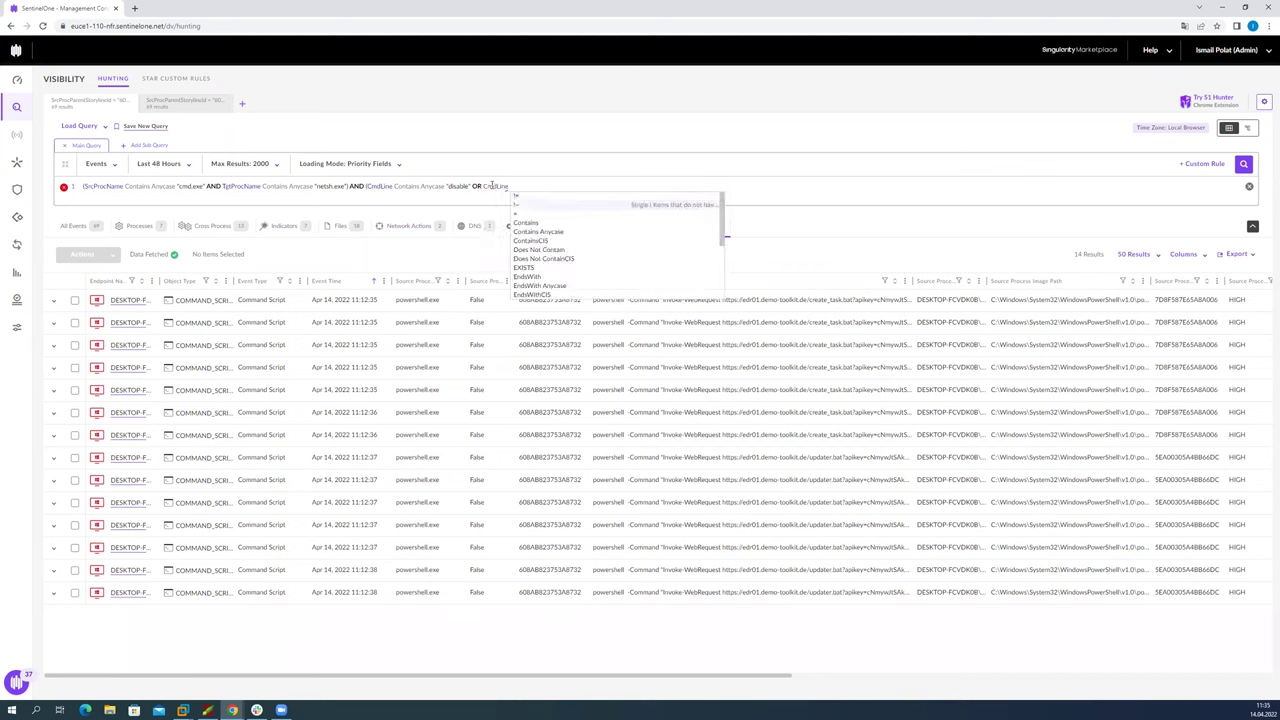
{"action": "key", "text": "Return"}
{"action": "type", "text": "of"}
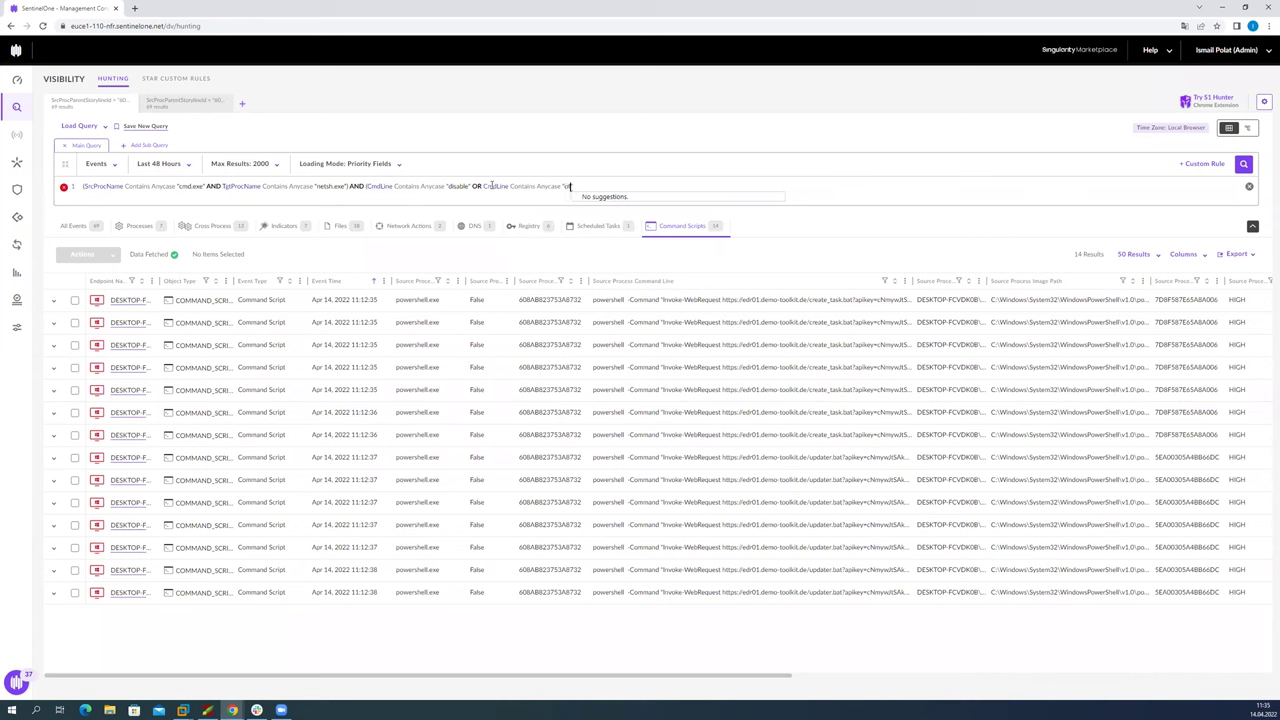
{"action": "type", "text": "f\""}
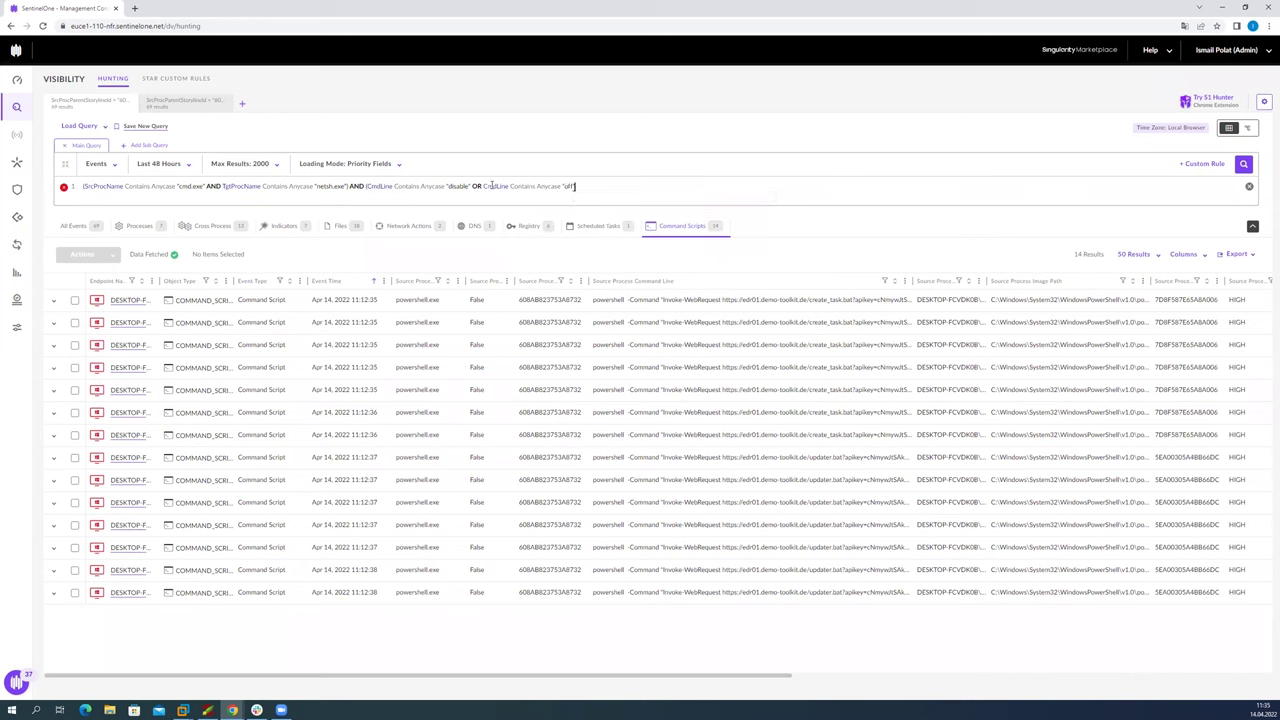
{"action": "type", "text": ")"}
Step: Append the condition and EventTime > "Apr 12, 2022 12:04:34" to the query and run it
{"action": "key", "text": "alt+Tab"}
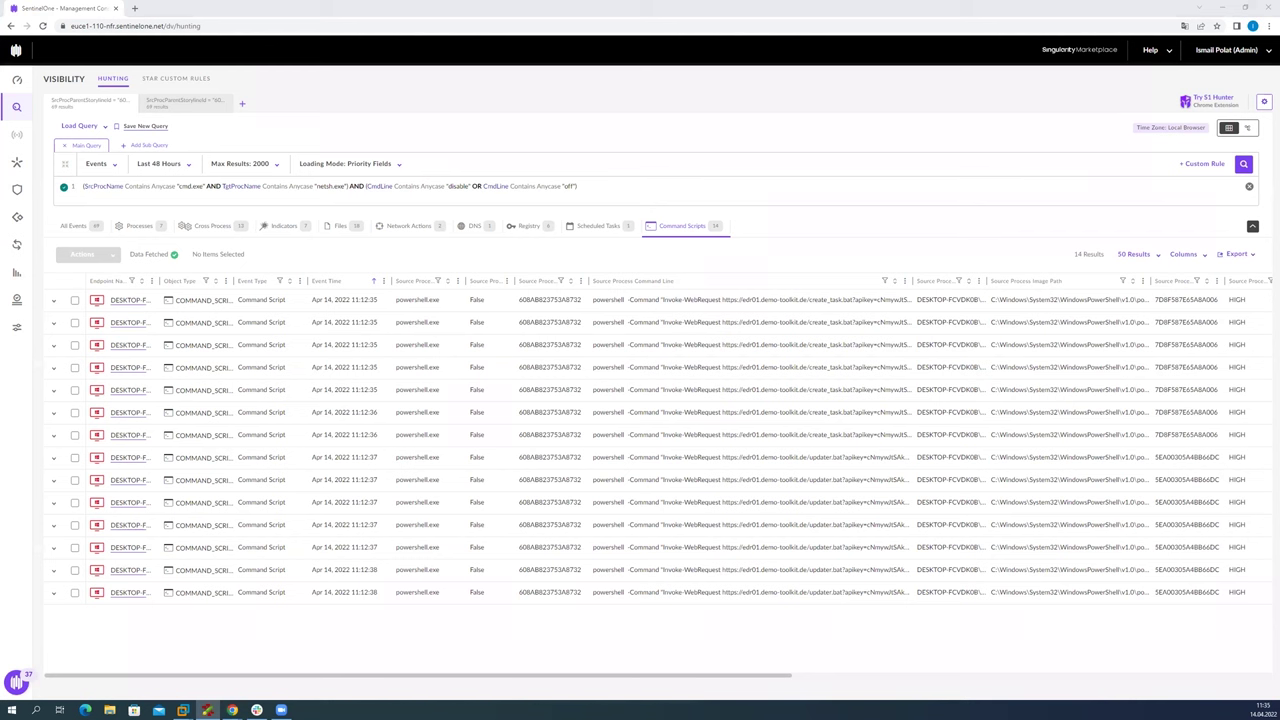
{"action": "left_click", "coordinate": [592, 185]}
{"action": "type", "text": "AND EventTime > \"Apr 12, 2022 12:04:34\""}
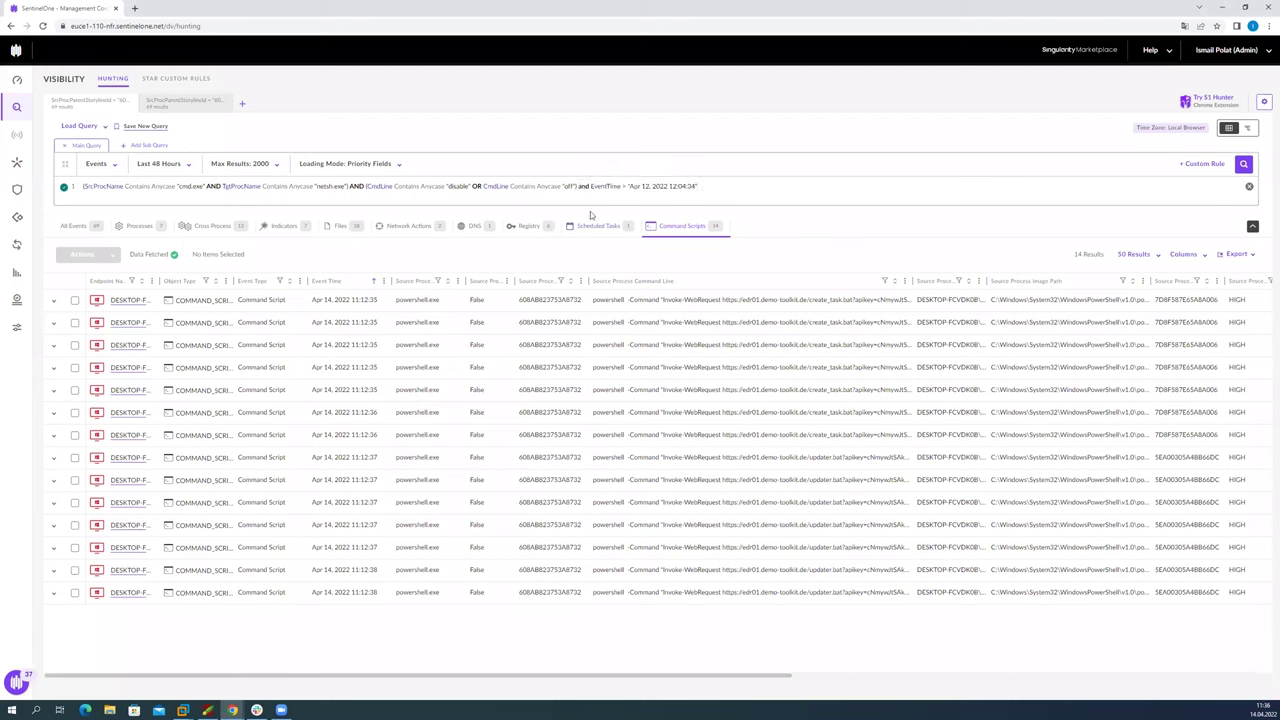
{"action": "left_click", "coordinate": [1245, 166]}
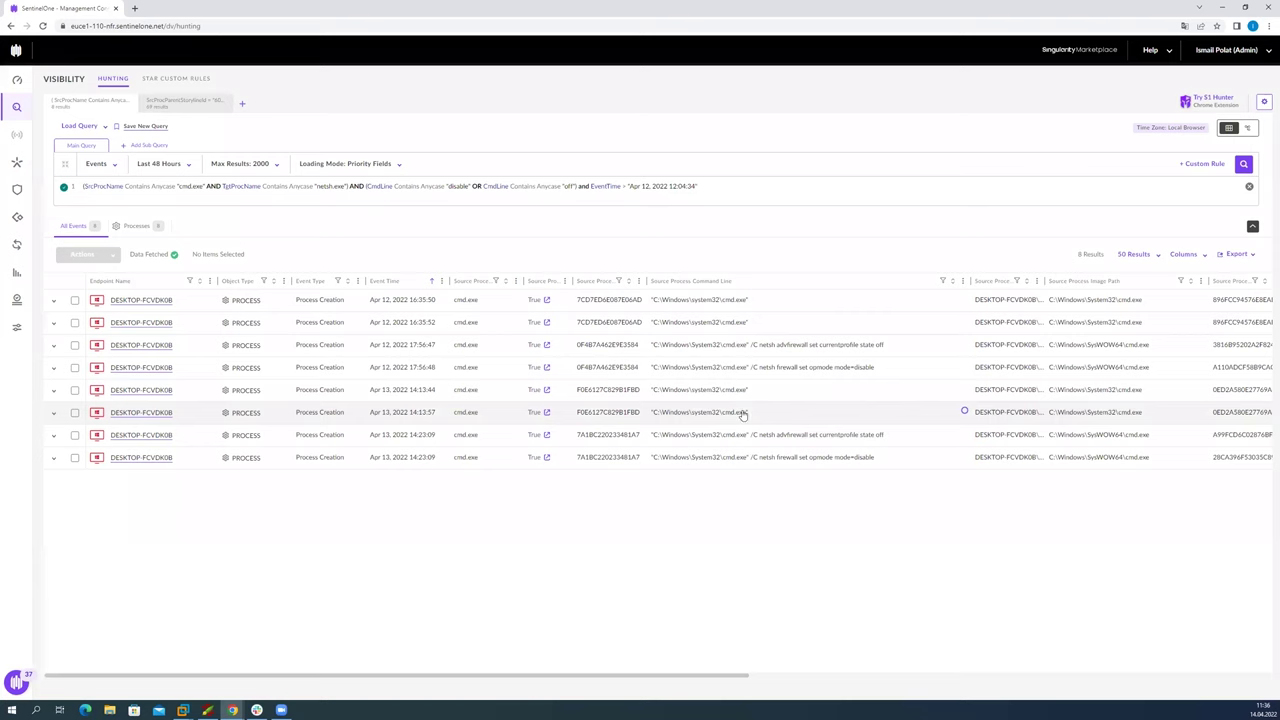
Step: Open a blank hunting query tab, and return to the results of the cmd.exe and netsh.exe query
{"action": "left_click", "coordinate": [242, 104]}
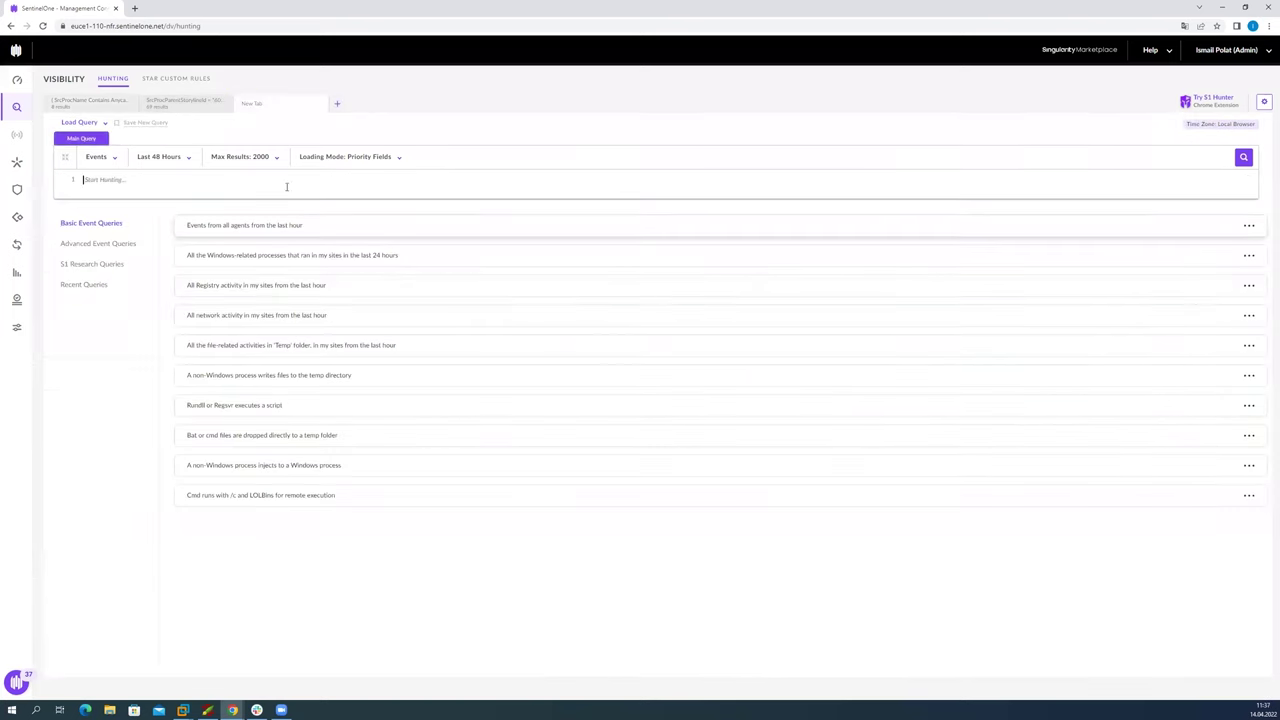
{"action": "left_click", "coordinate": [100, 104]}
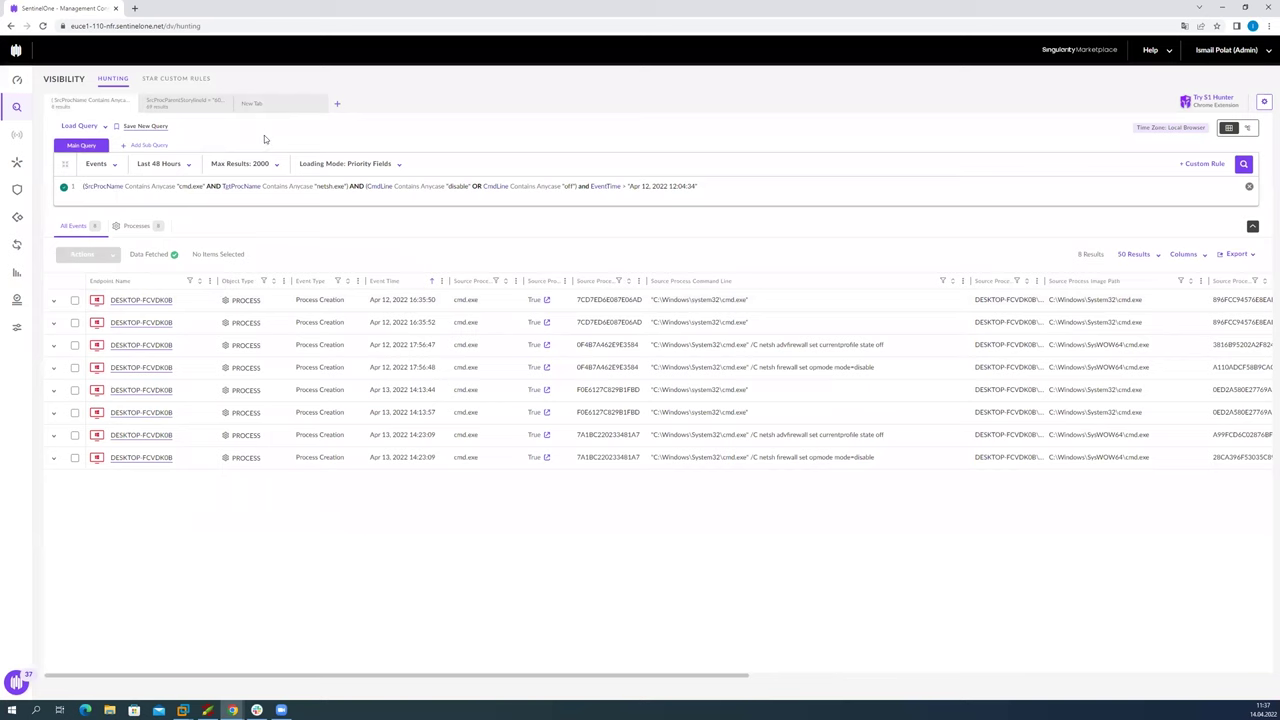
Step: Examine the details of the Apr 12, 17:56:47 event and the result columns, including the parent process filter values, with the page enlarged
{"action": "left_click_drag", "start_coordinate": [437, 674], "coordinate": [691, 683]}
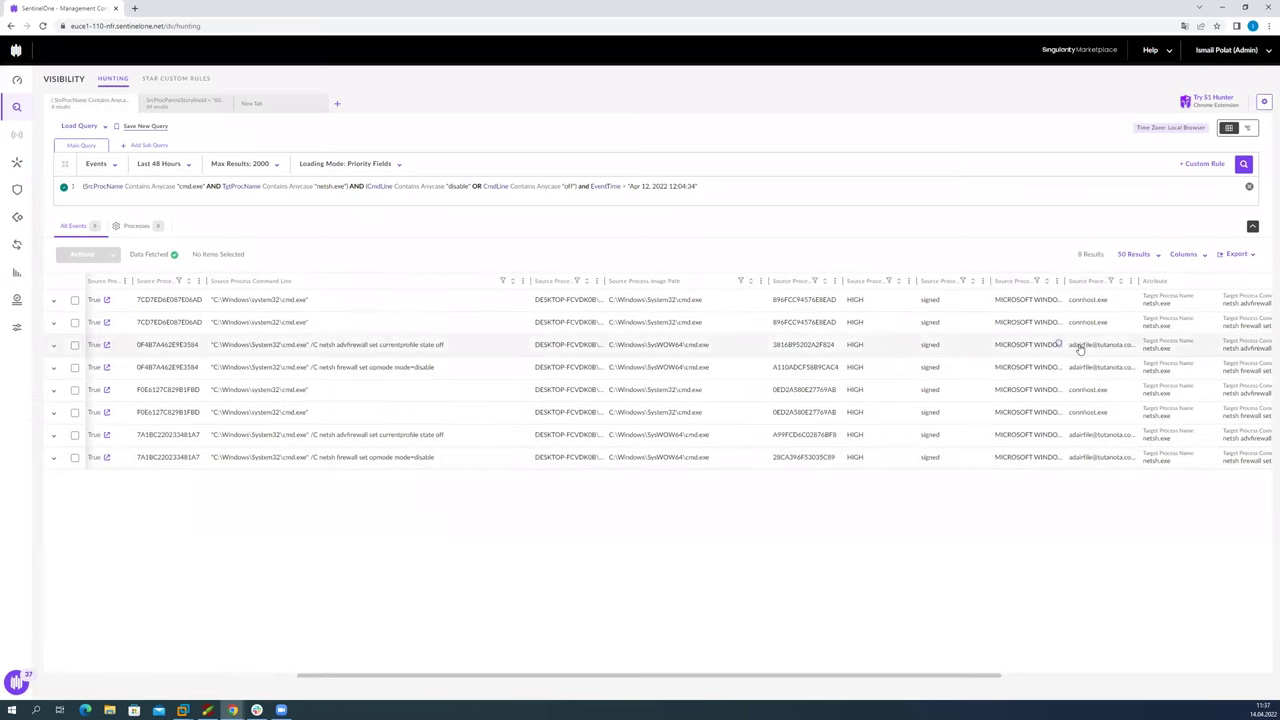
{"action": "left_click", "coordinate": [56, 345]}
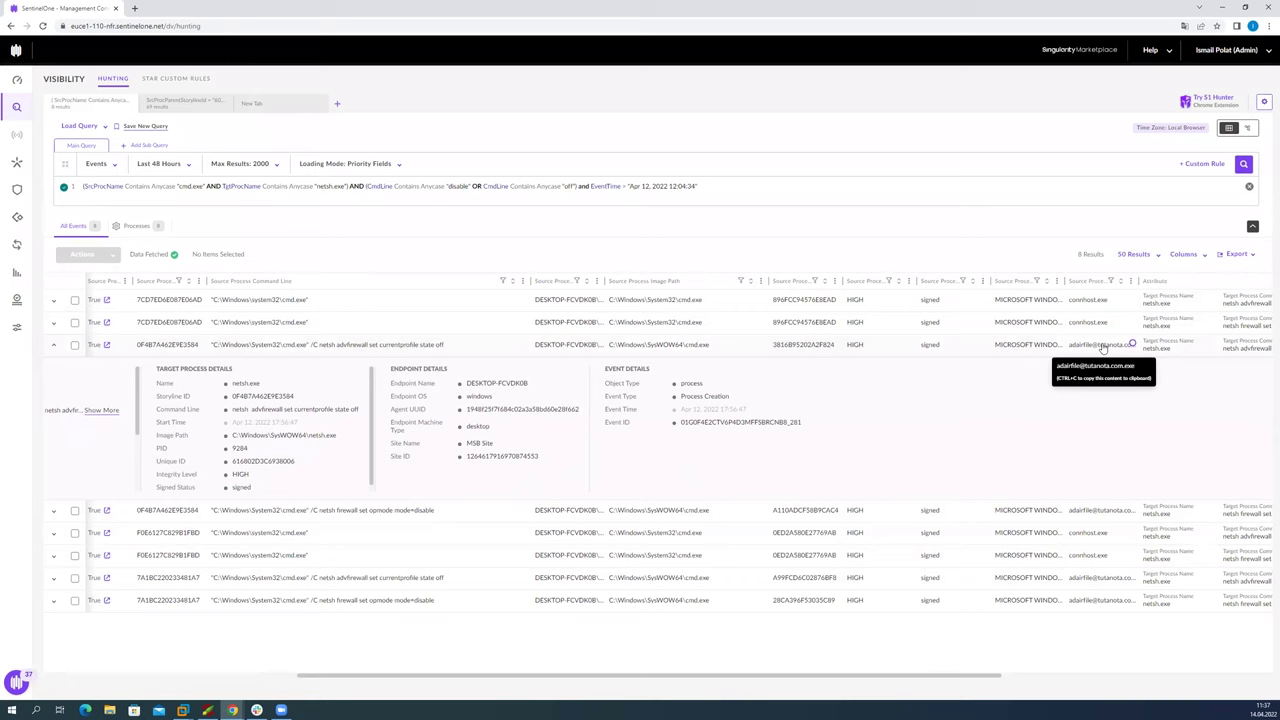
{"action": "left_click", "coordinate": [1111, 283]}
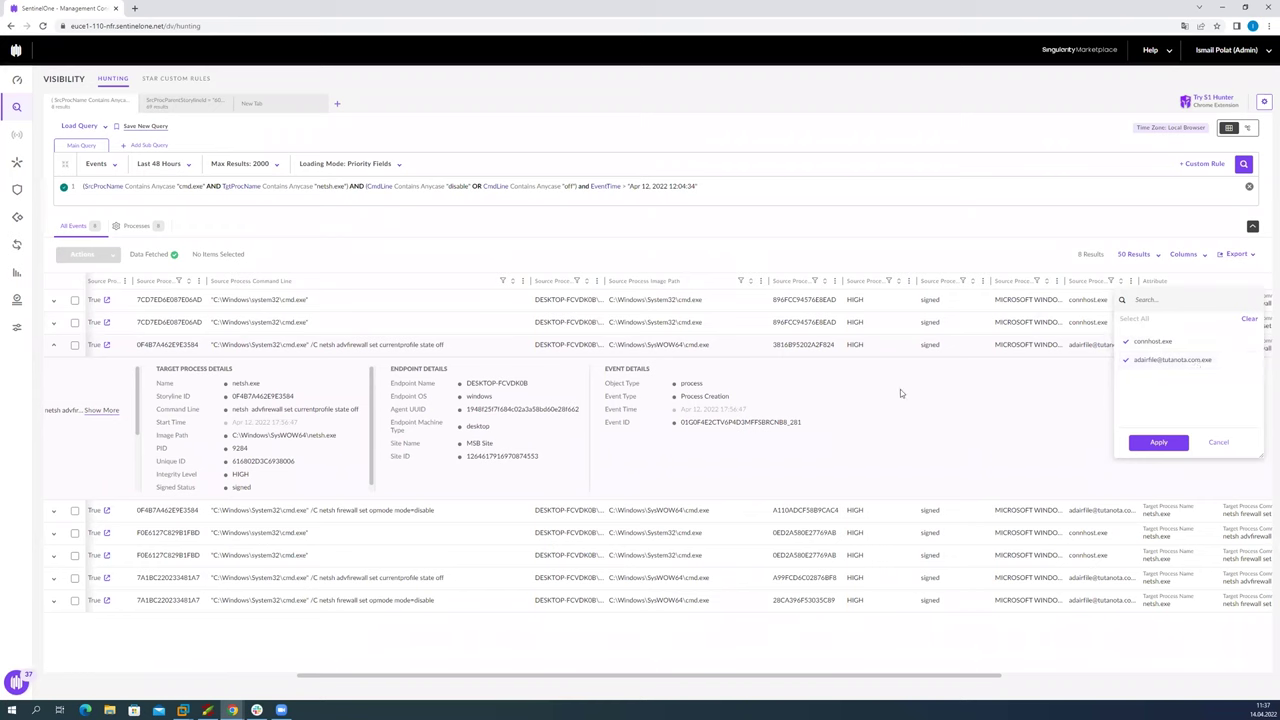
{"action": "left_click", "coordinate": [54, 346]}
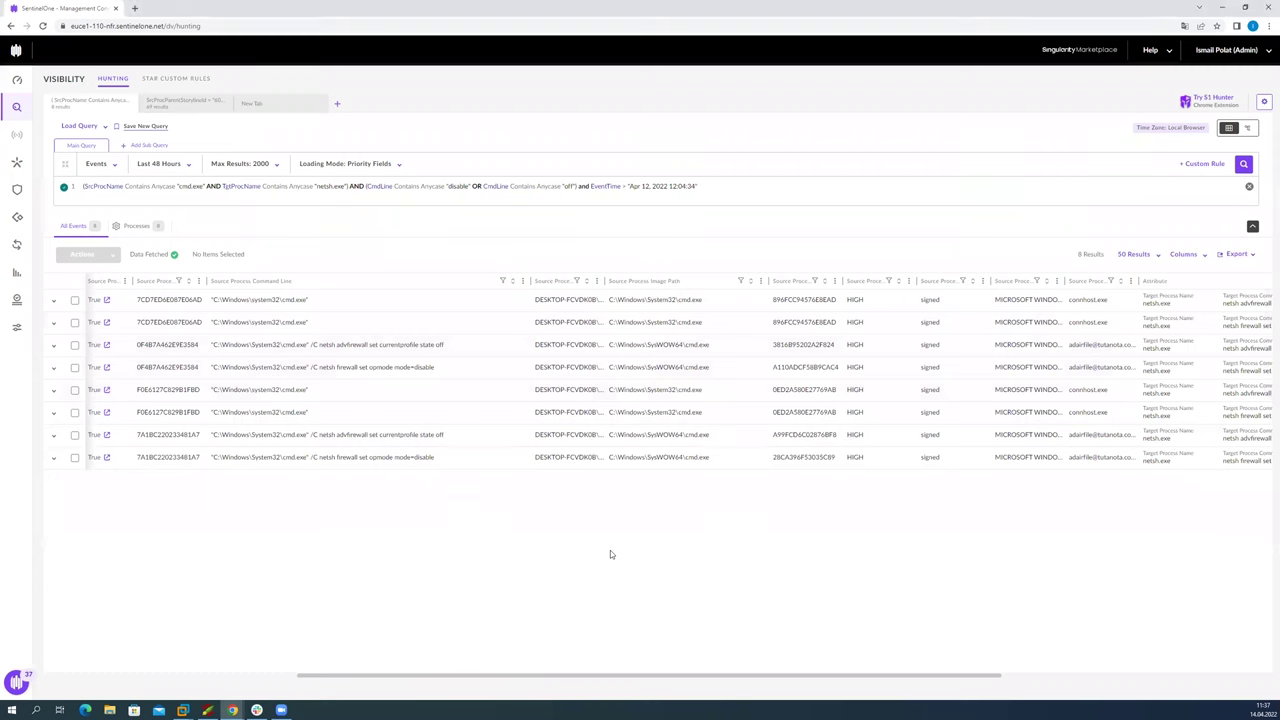
{"action": "key", "text": "ctrl+plus"}
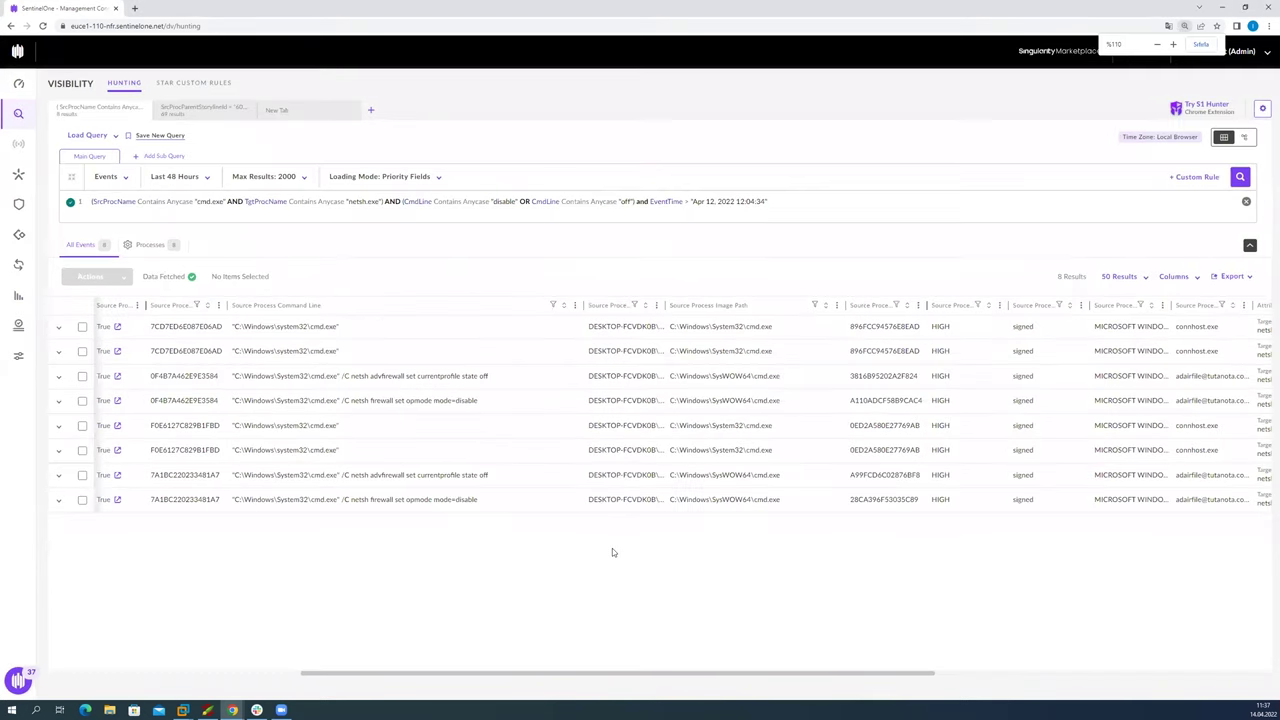
{"action": "key", "text": "ctrl+plus"}
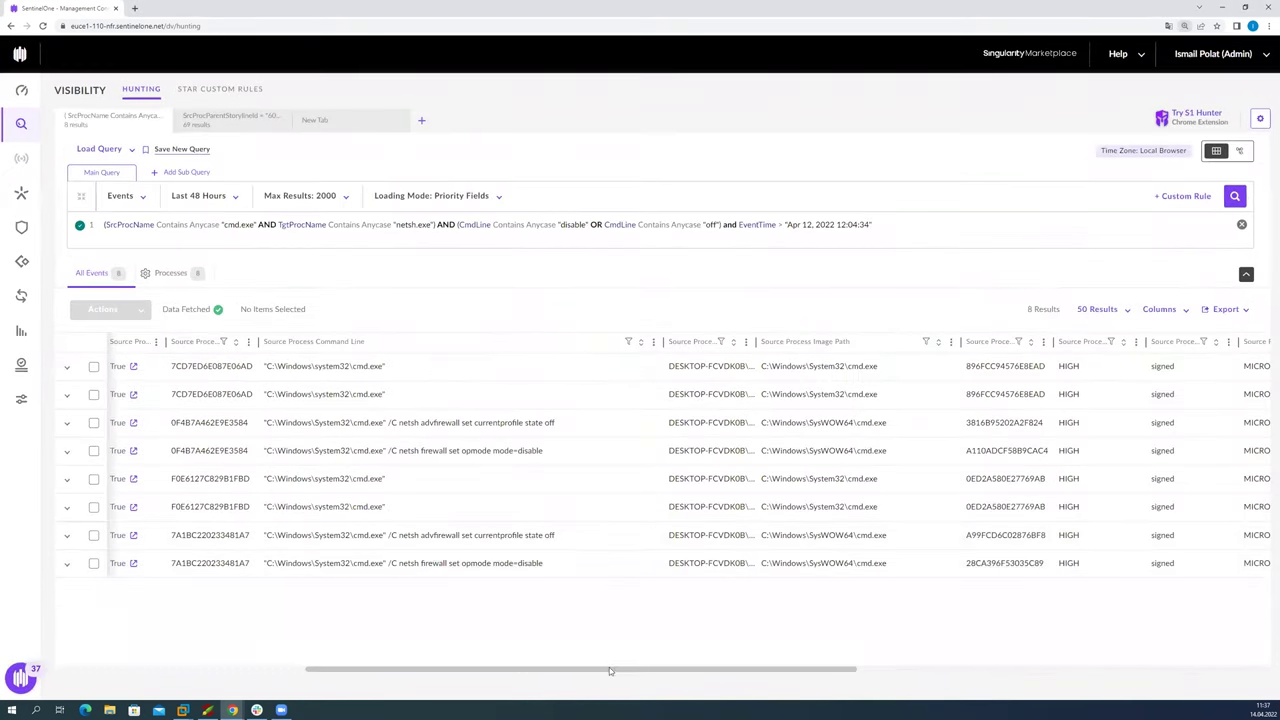
{"action": "left_click_drag", "start_coordinate": [590, 672], "coordinate": [346, 641]}
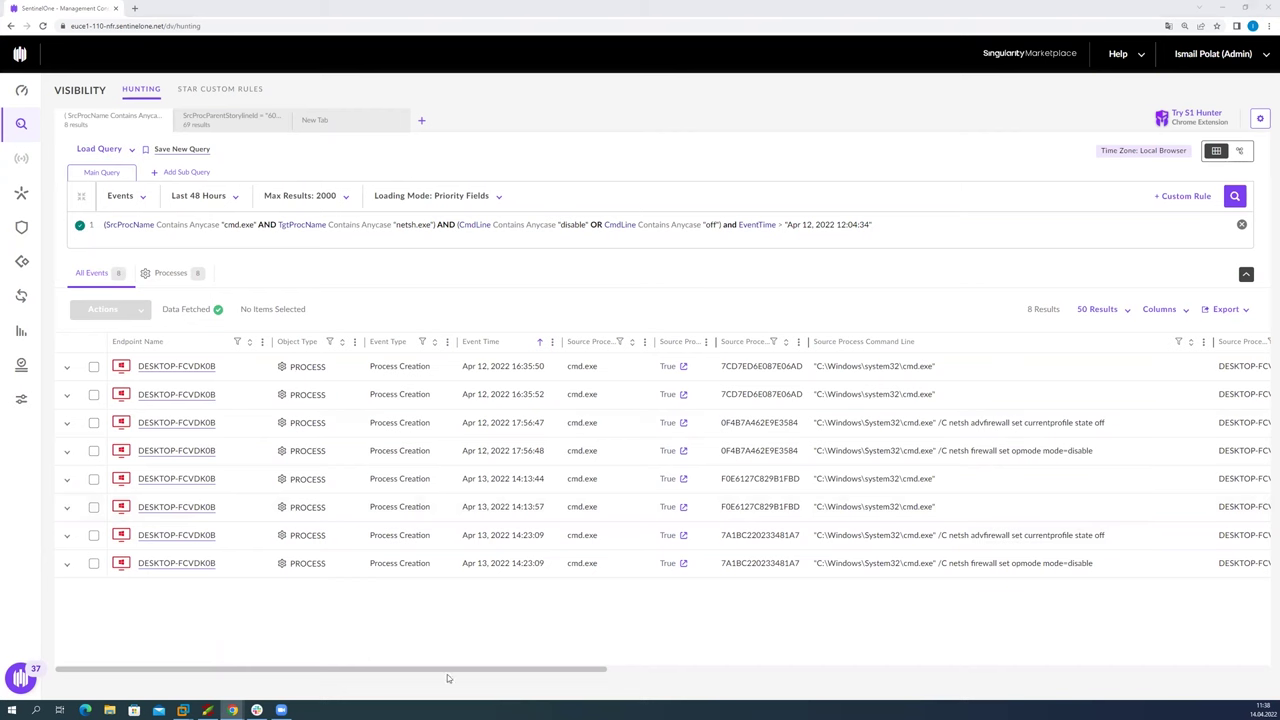
{"action": "left_click_drag", "start_coordinate": [440, 668], "coordinate": [417, 649]}
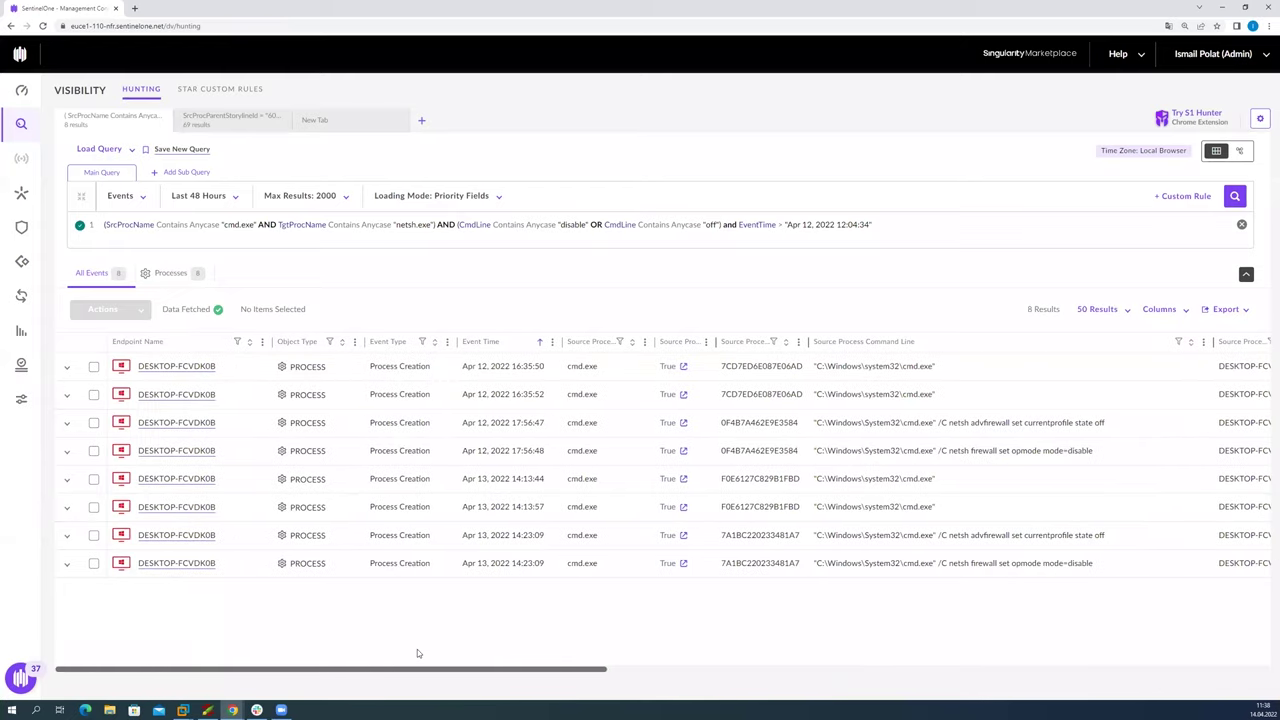
Step: Start a new hunting query in the blank query tab with the condition RegistryKeyPath Contains Anycase
{"action": "left_click", "coordinate": [334, 127]}
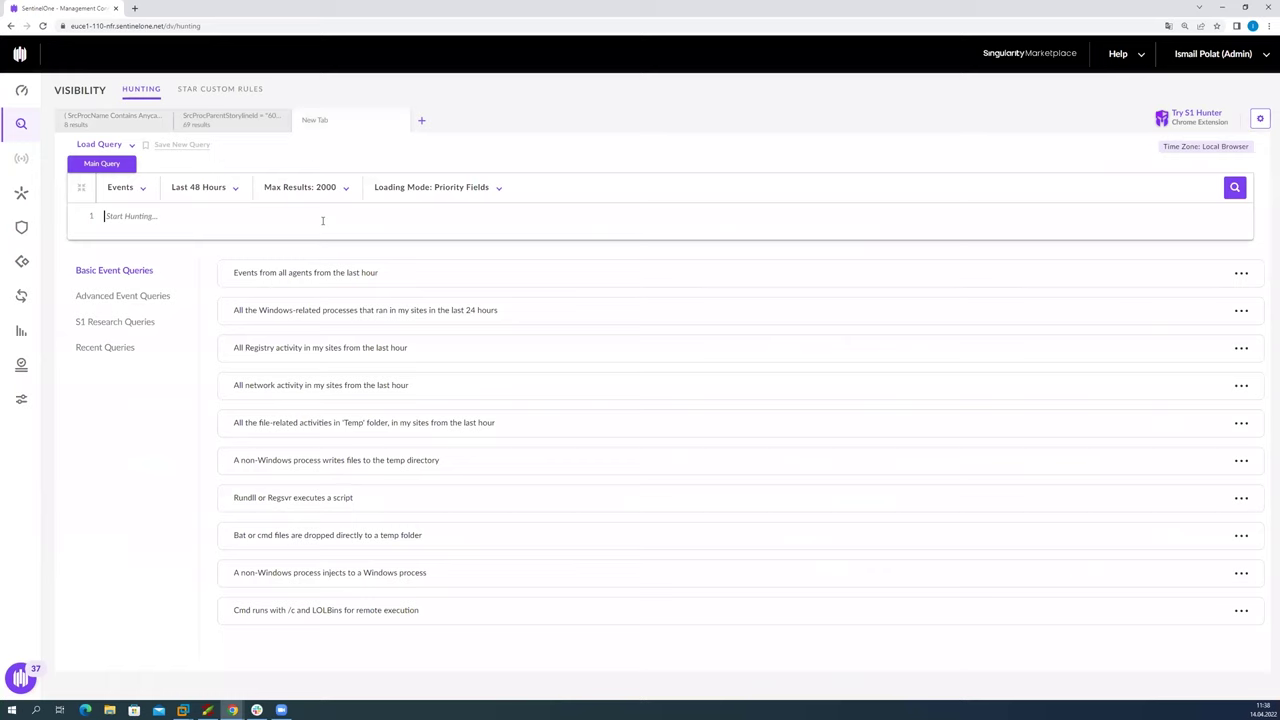
{"action": "left_click", "coordinate": [321, 219]}
{"action": "mouse_move", "coordinate": [40, 208]}
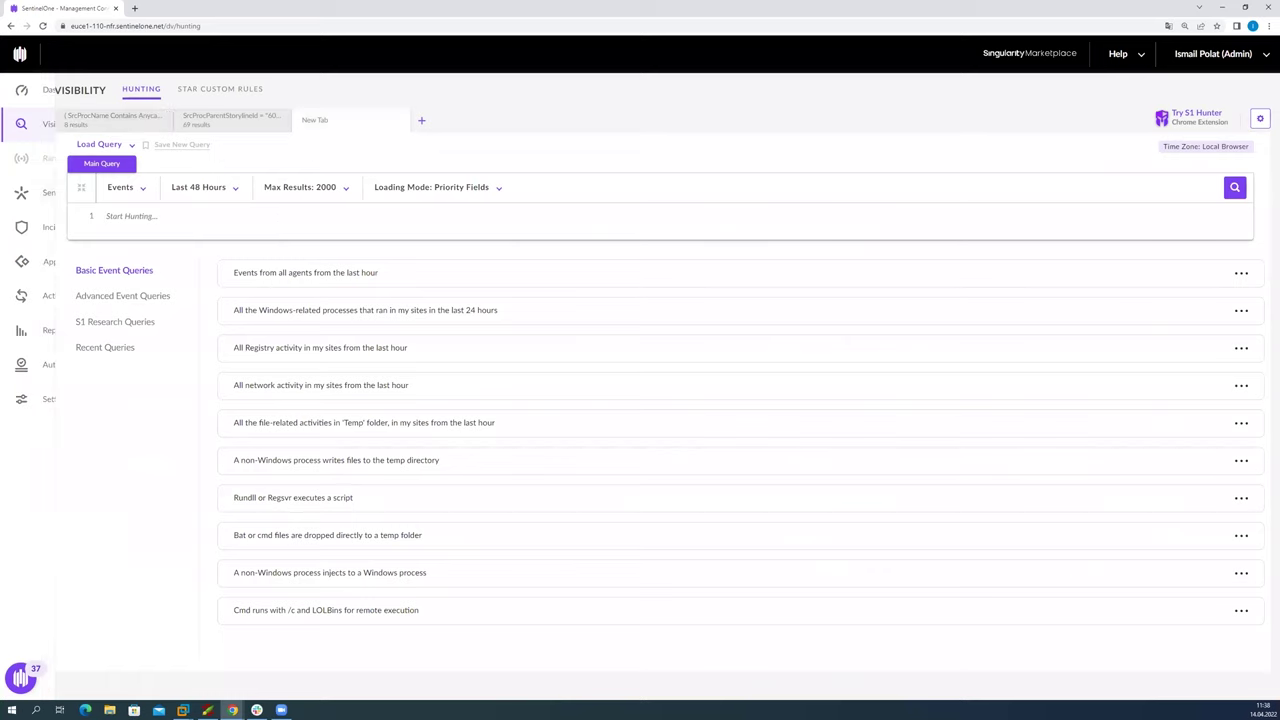
{"action": "left_click", "coordinate": [295, 227]}
{"action": "type", "text": "reg"}
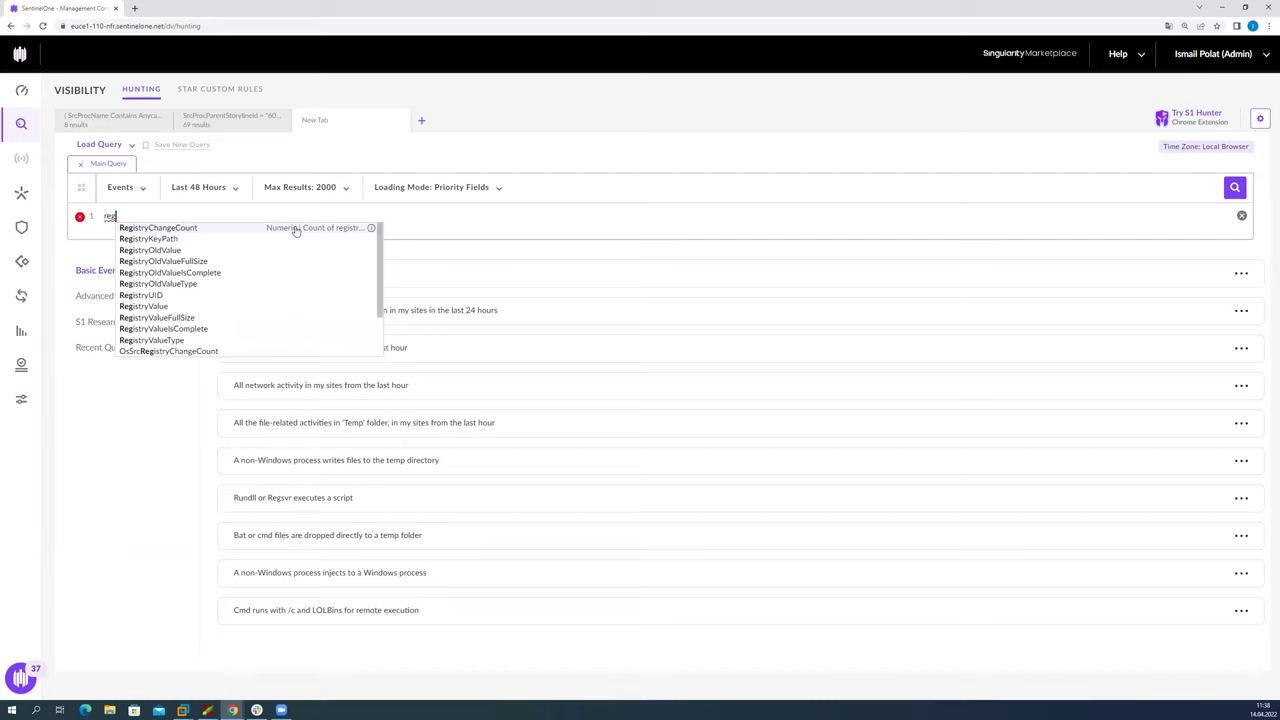
{"action": "key", "text": "Down"}
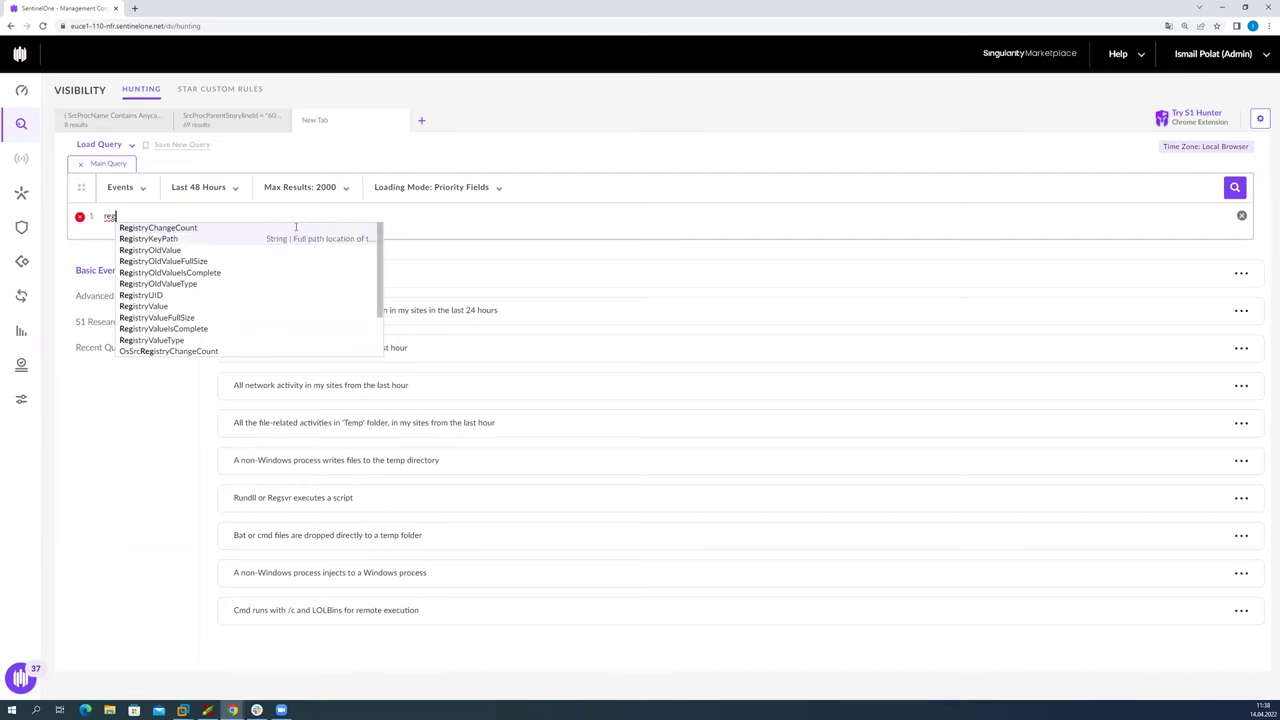
{"action": "key", "text": "Return"}
{"action": "key", "text": "Down"}
{"action": "key", "text": "Down"}
{"action": "key", "text": "Return"}
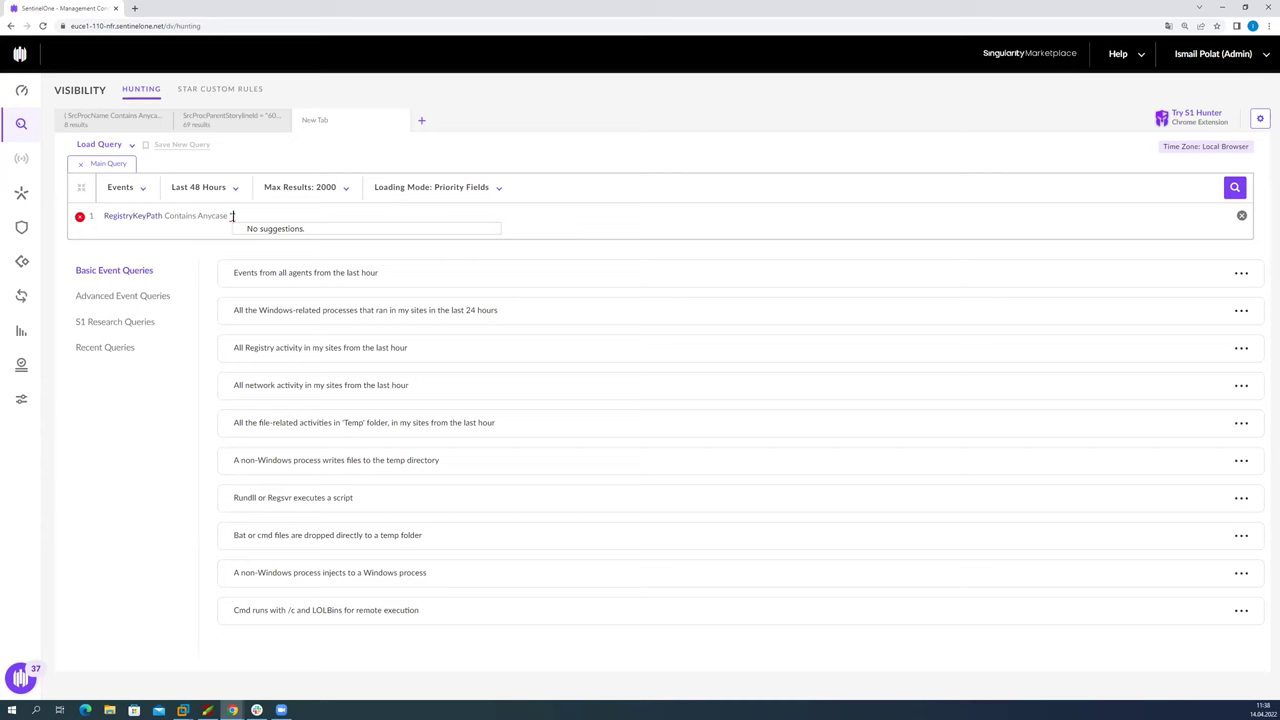
Step: Enter "MACHINE\SOFTWARE\Policies\Microsoft\Windows Defender\Real-Time Protection" as the value of the RegistryKeyPath condition
{"action": "key", "text": "alt+Tab"}
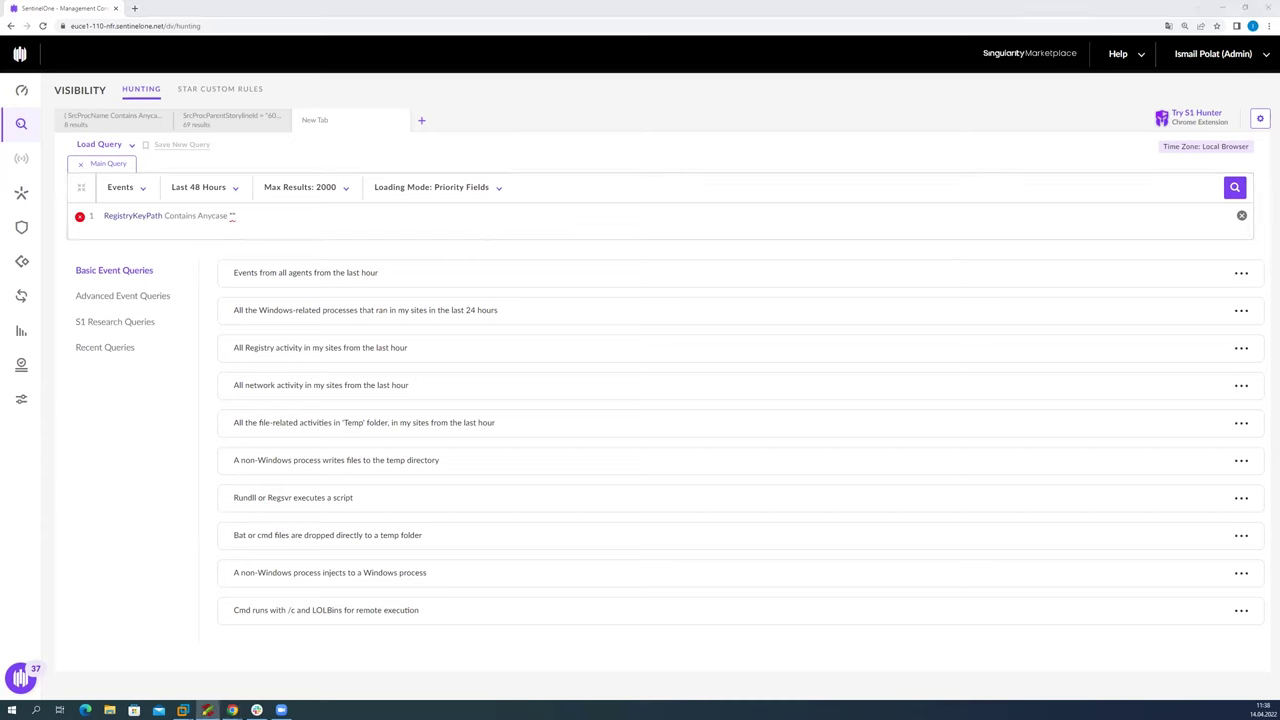
{"action": "left_click", "coordinate": [232, 216]}
{"action": "type", "text": "MACHINE\\SOFTWARE\\Policies\\Microsoft\\Windows Defender\\Real-Time Protection"}
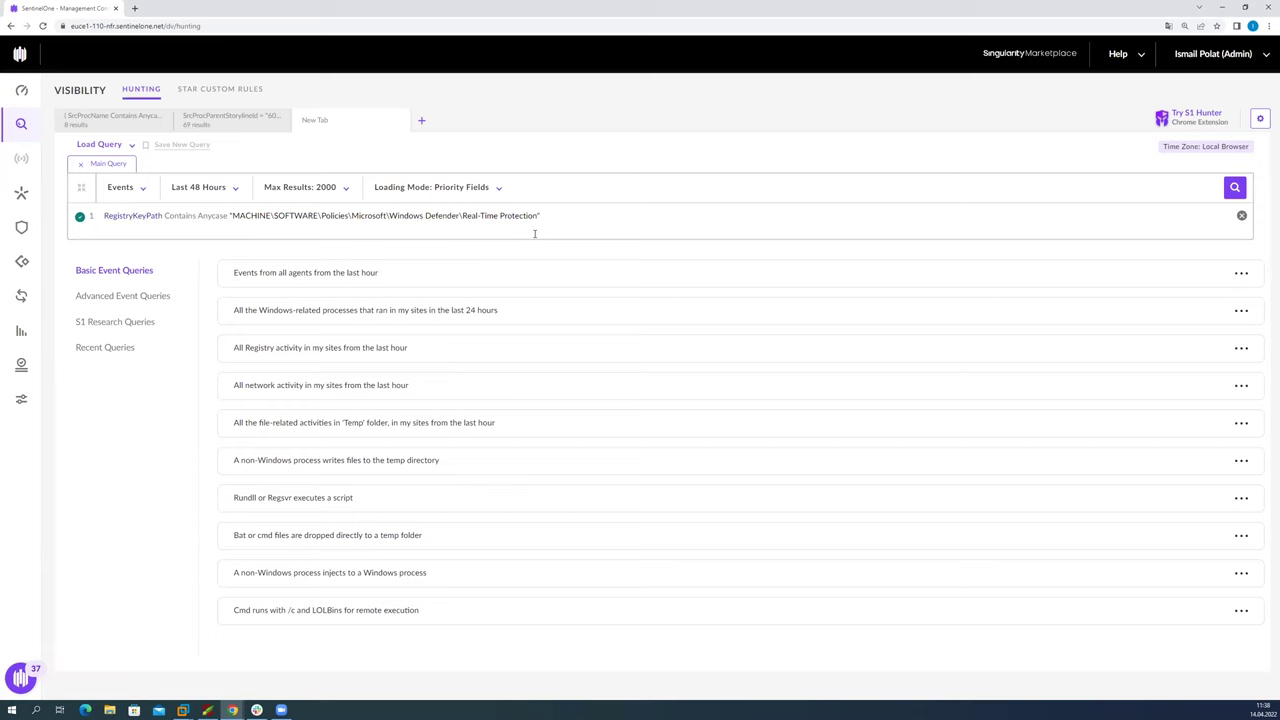
Step: Append AND EventTime > "Apr 12, 2022 12:15:27" to the registry query and run it
{"action": "key", "text": "End"}
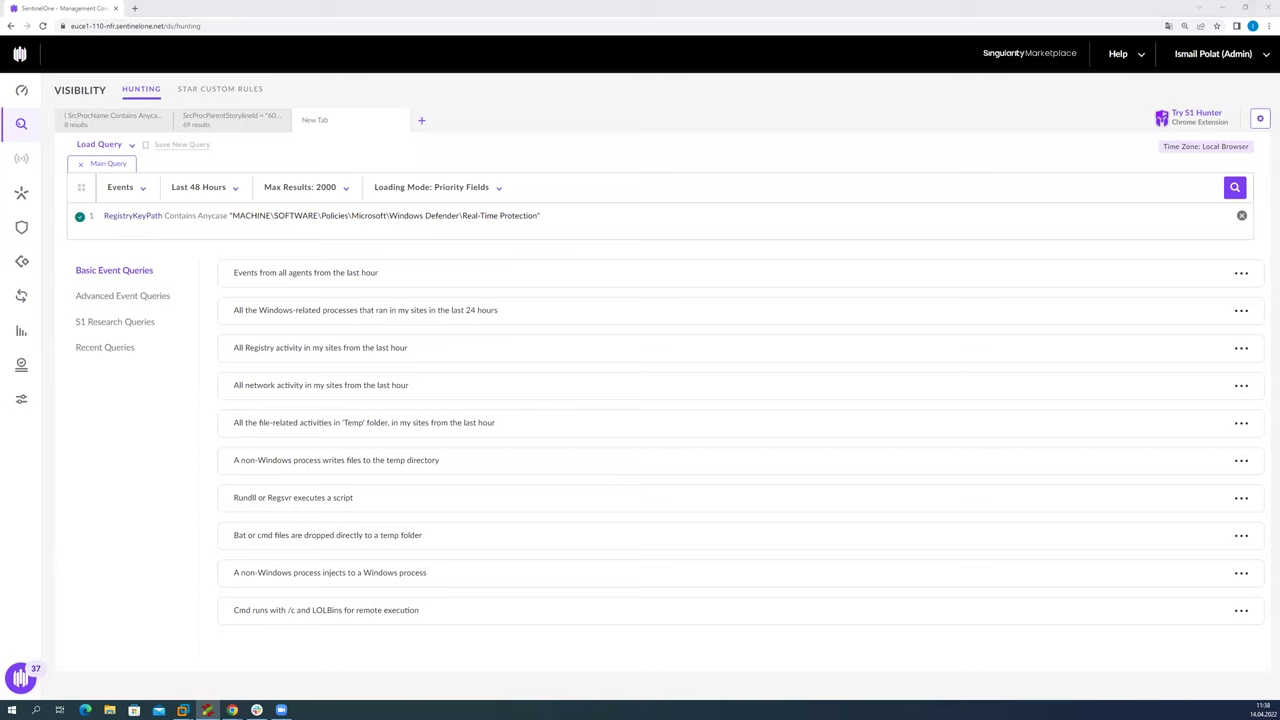
{"action": "left_click", "coordinate": [596, 220]}
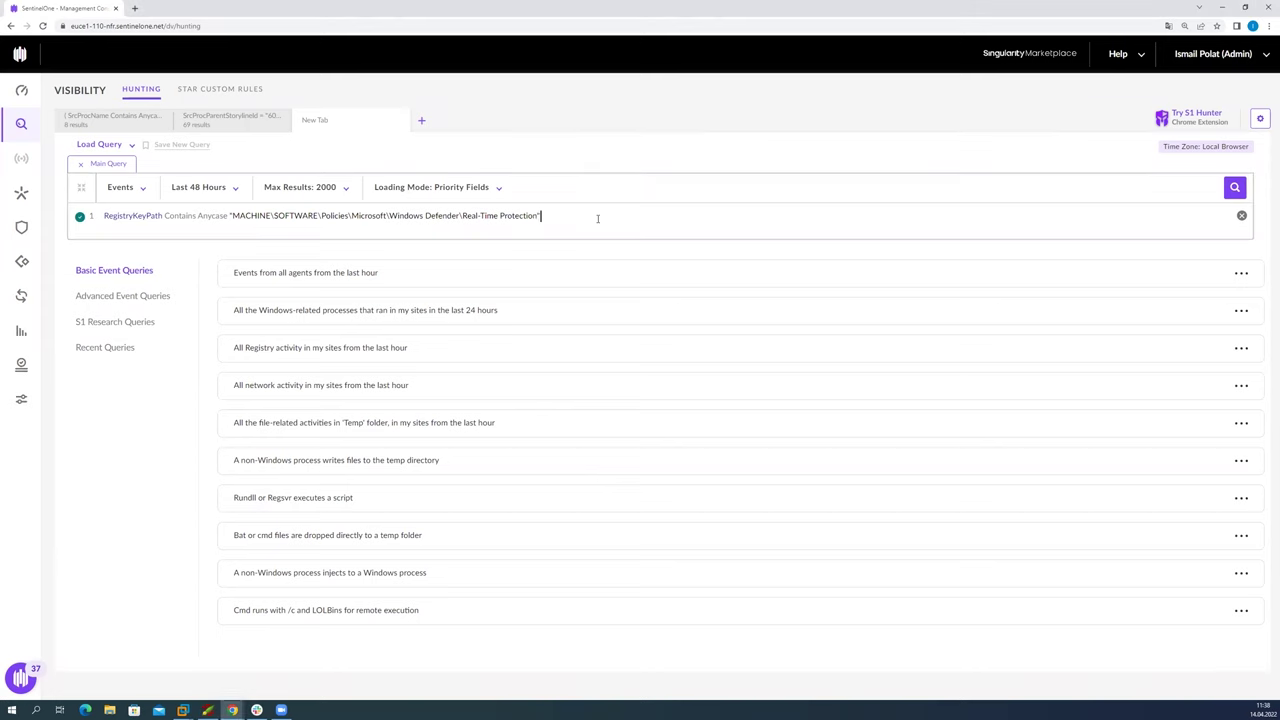
{"action": "type", "text": "AND EventTime > \"Apr 12, 2022 12:15:27\""}
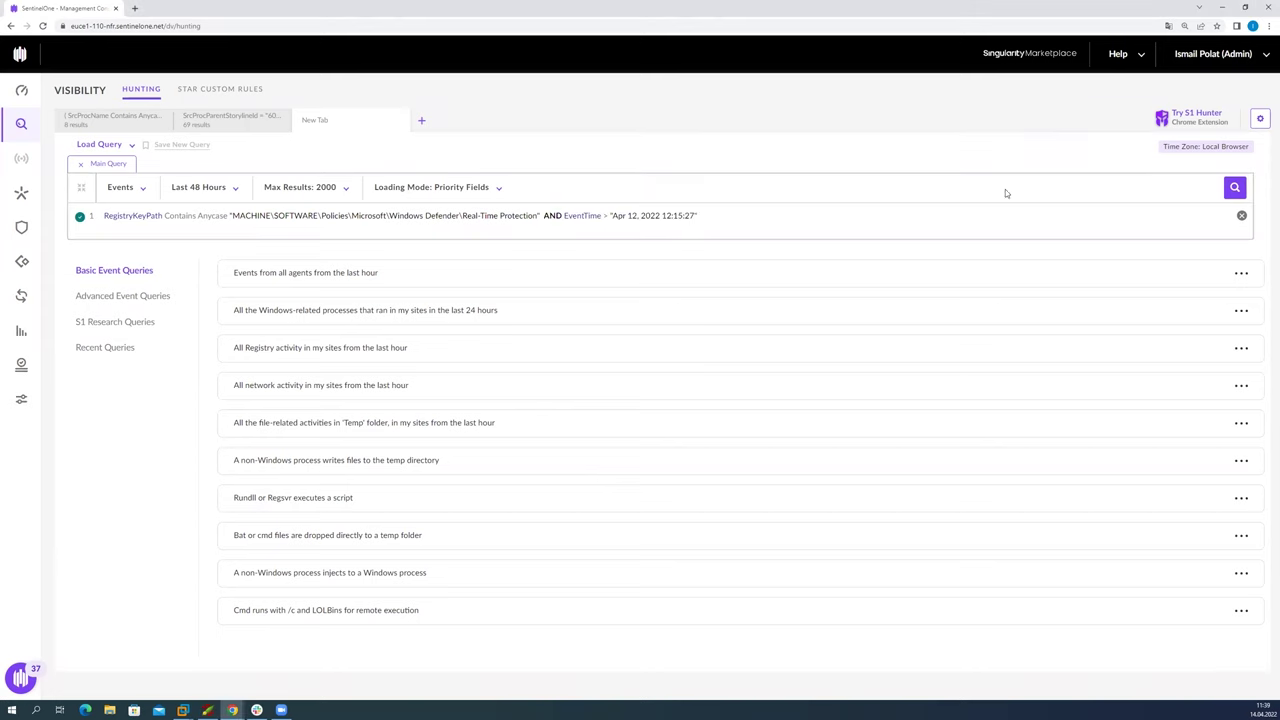
{"action": "key", "text": "Return"}
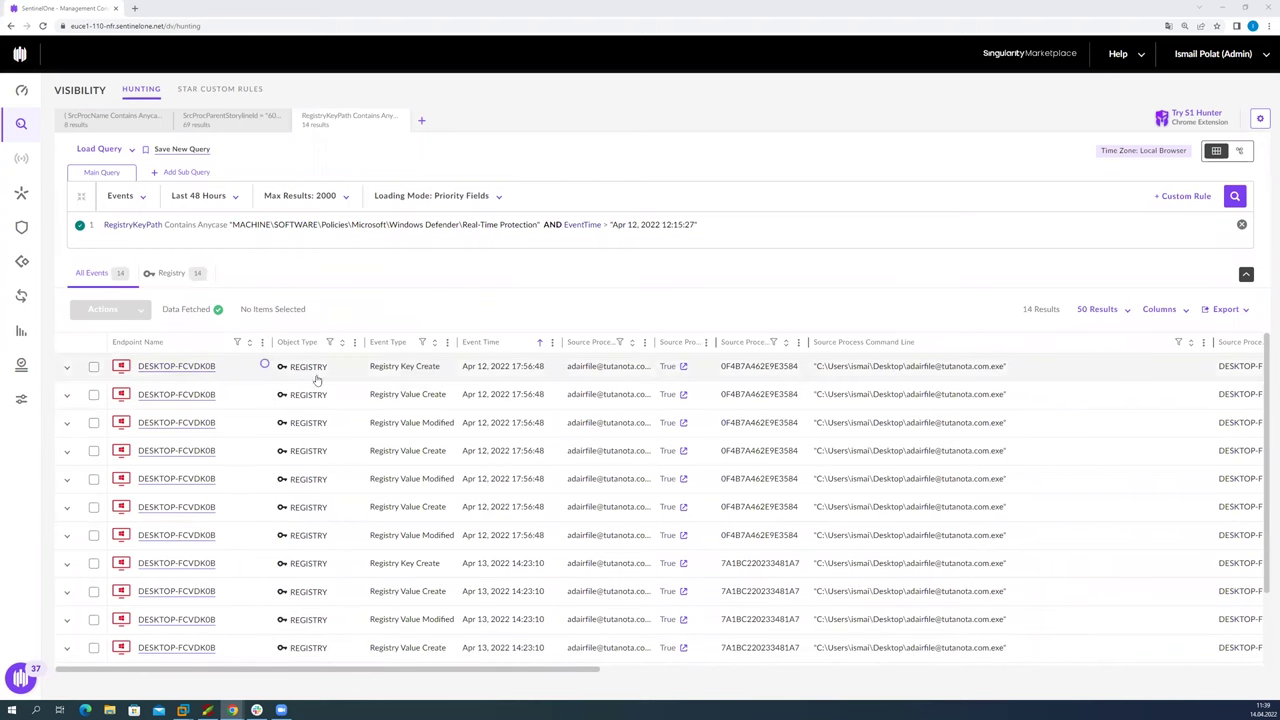
Step: Examine the details and full key path of the Apr 12 Registry Key Create event, and collapse it
{"action": "left_click", "coordinate": [67, 369]}
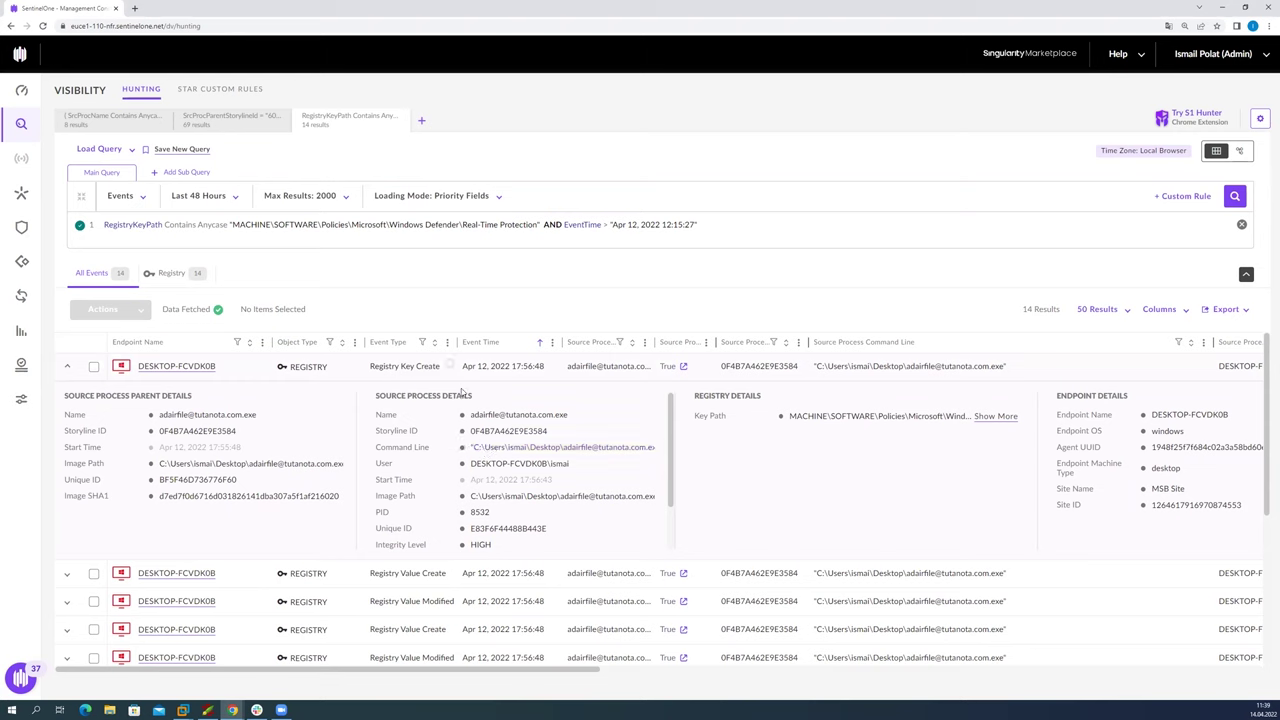
{"action": "left_click", "coordinate": [1000, 418]}
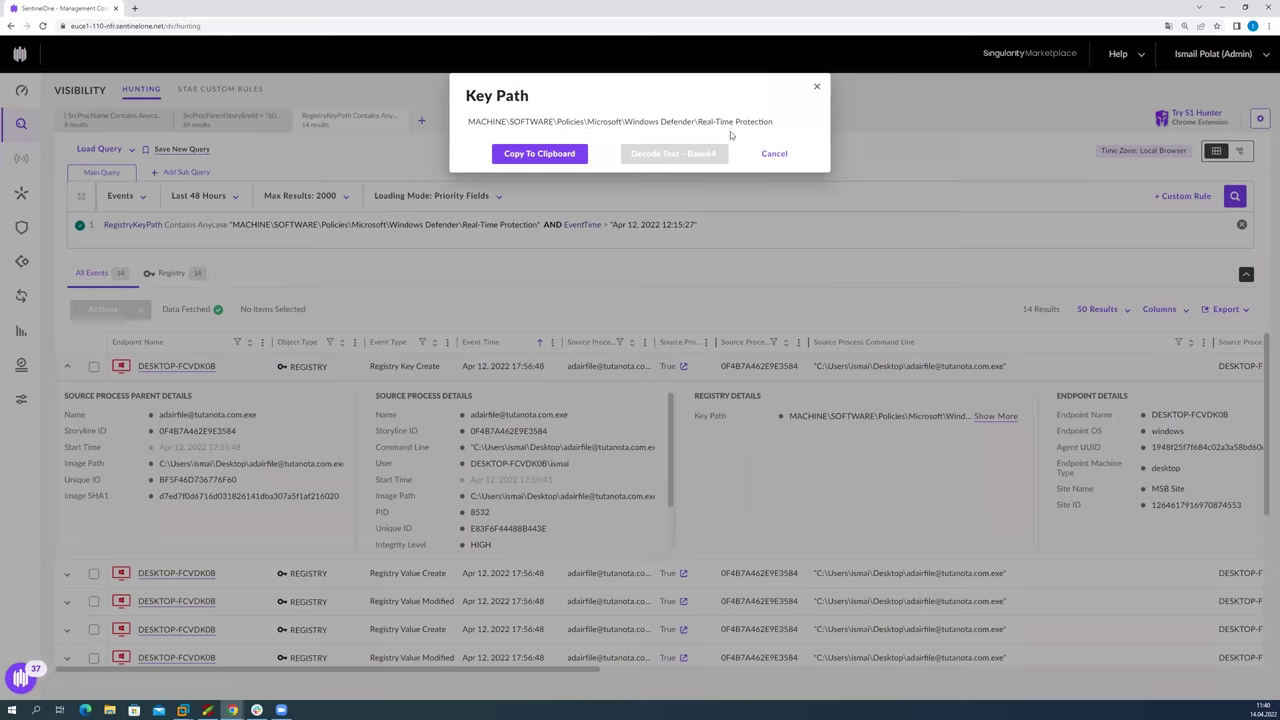
{"action": "left_click_drag", "start_coordinate": [698, 121], "coordinate": [772, 124]}
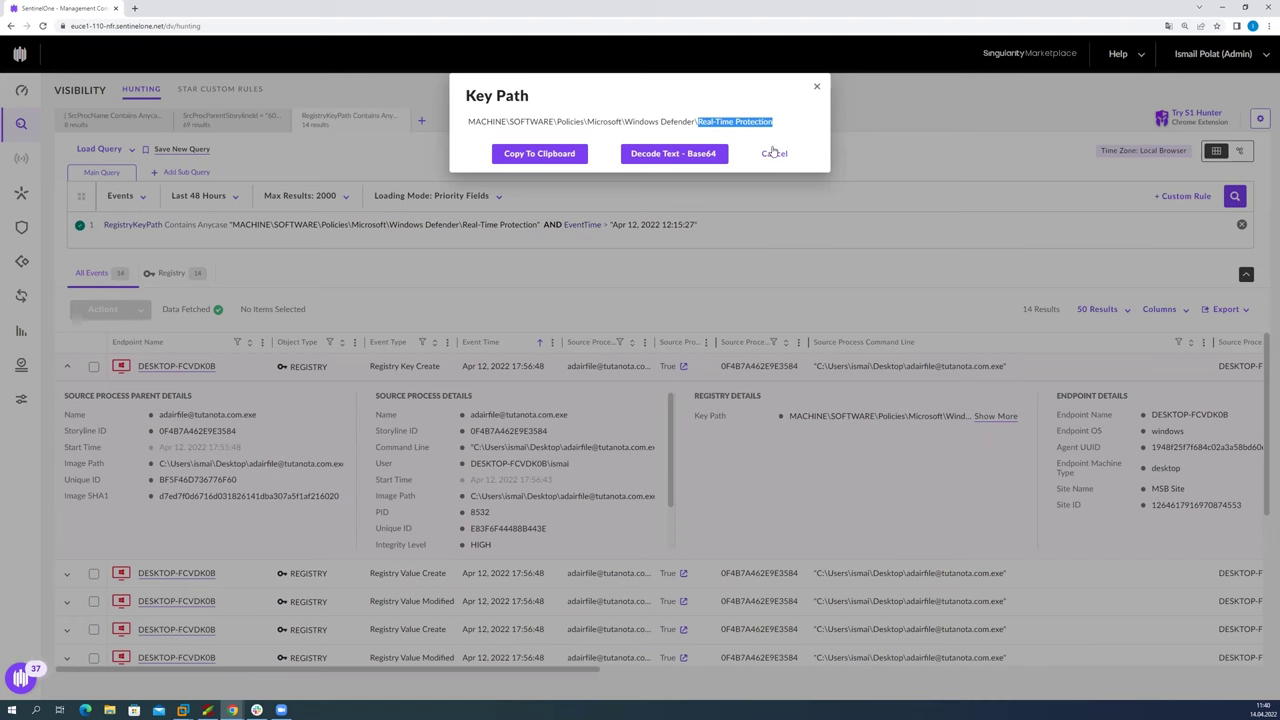
{"action": "left_click", "coordinate": [774, 154]}
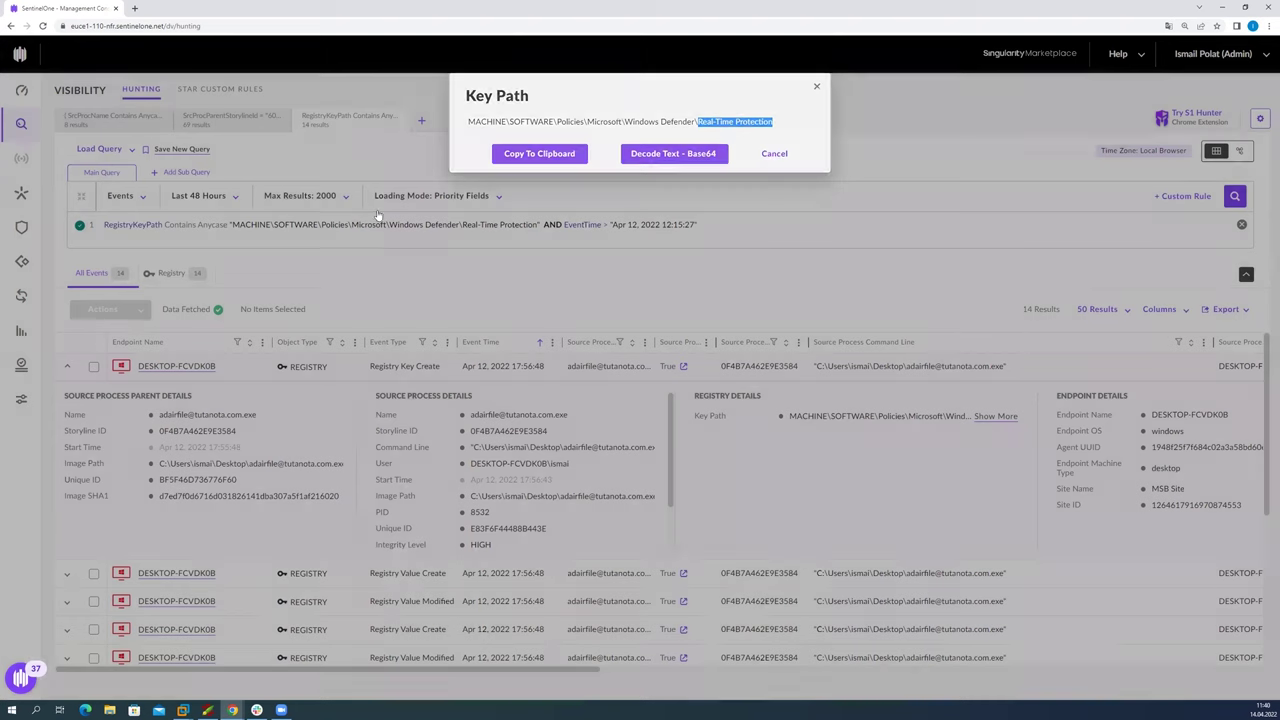
{"action": "left_click", "coordinate": [70, 367]}
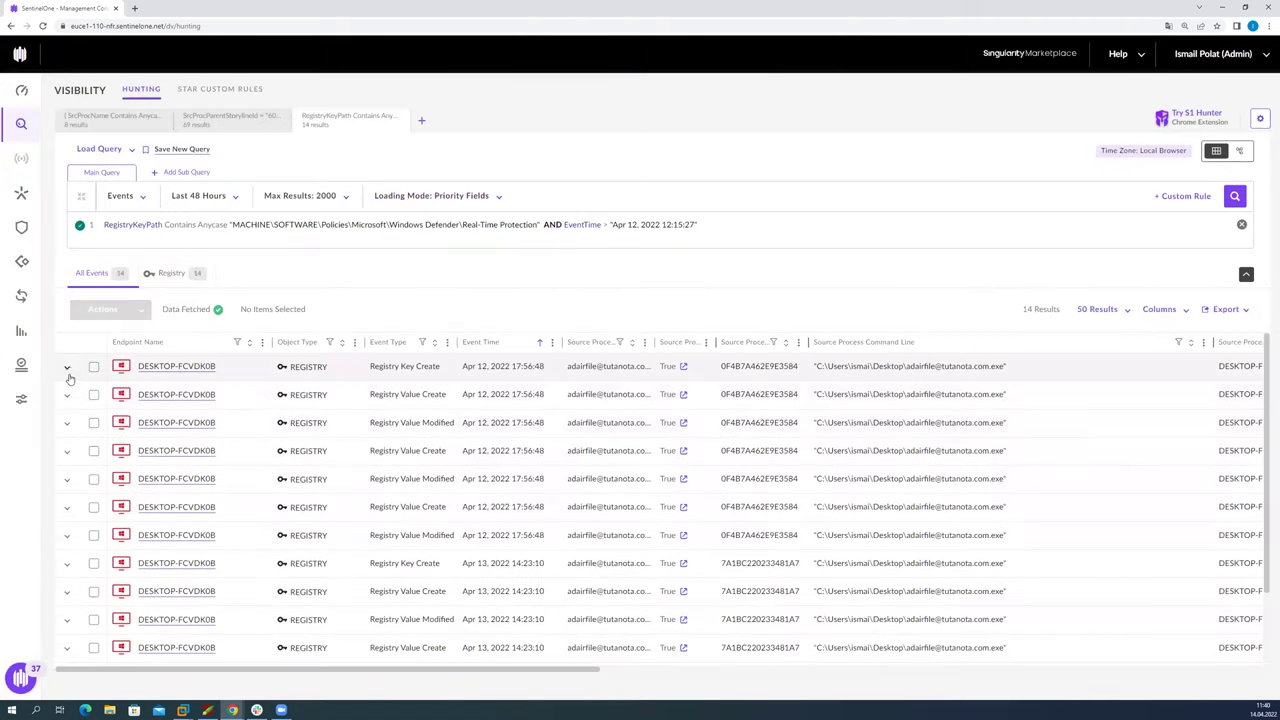
Step: Examine the full key paths of the first Registry Value Create and first Registry Value Modified events of Apr 12
{"action": "left_click", "coordinate": [67, 395]}
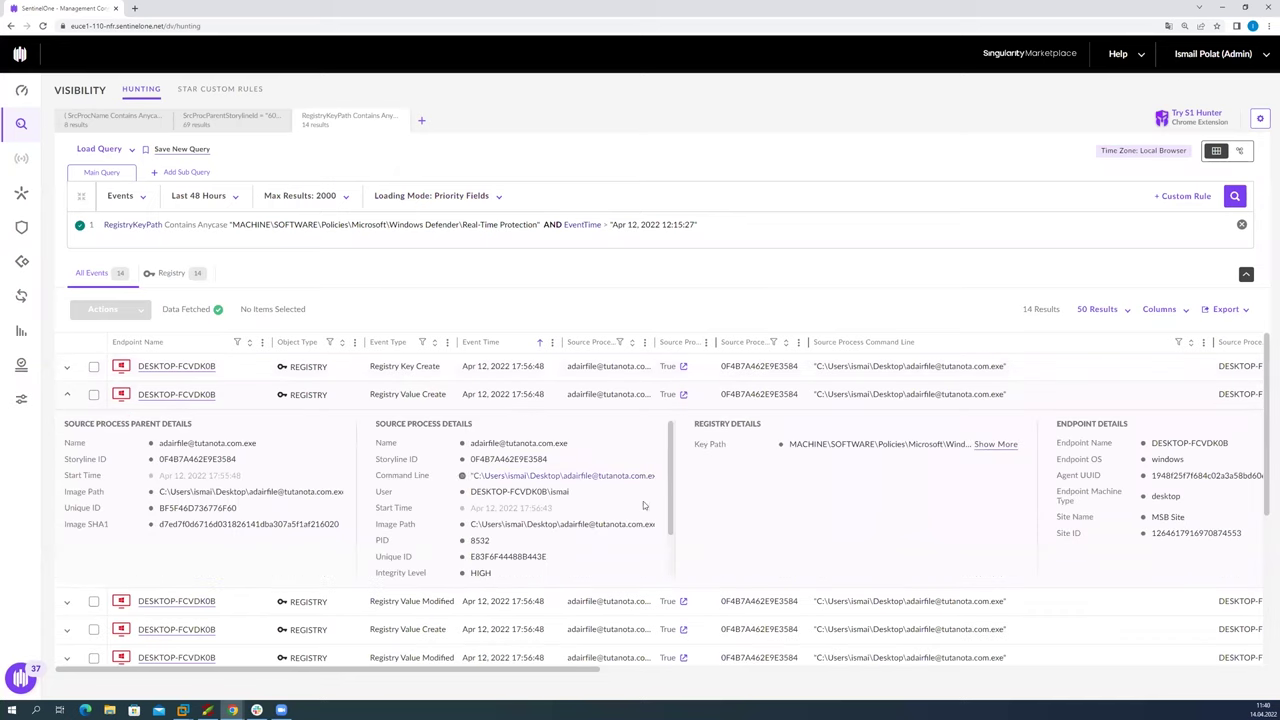
{"action": "left_click", "coordinate": [1003, 447]}
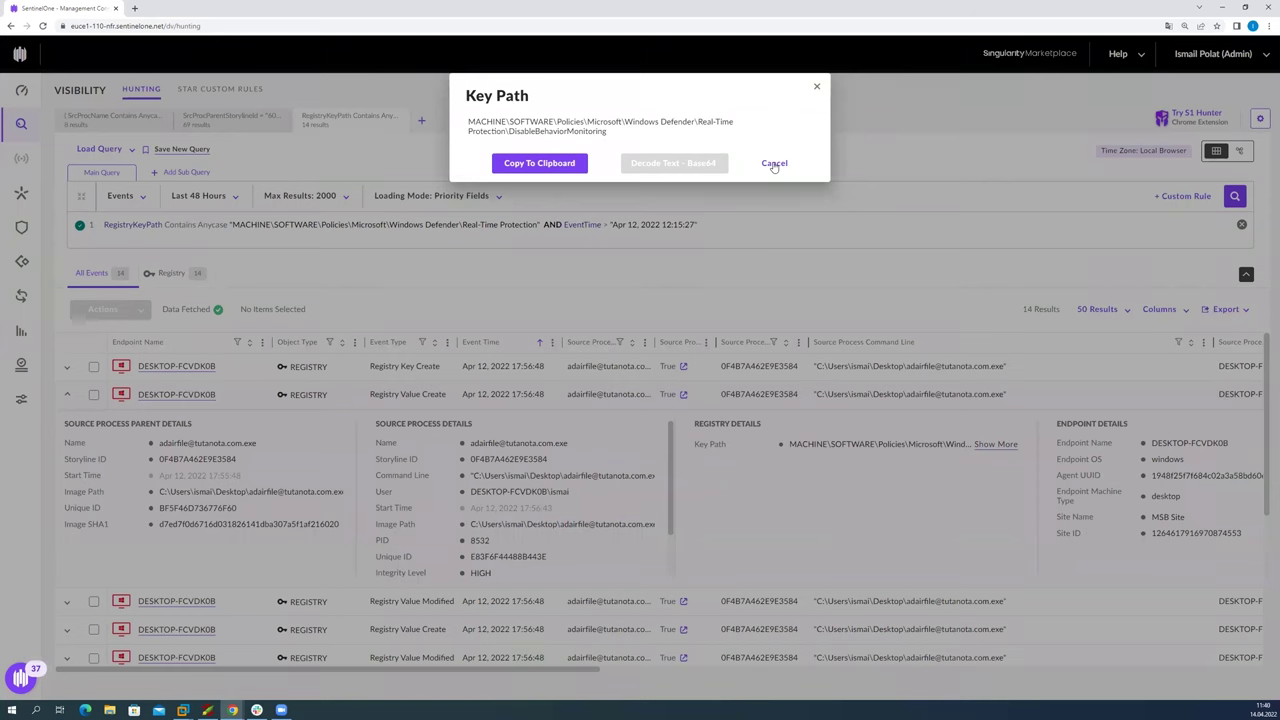
{"action": "left_click", "coordinate": [774, 163]}
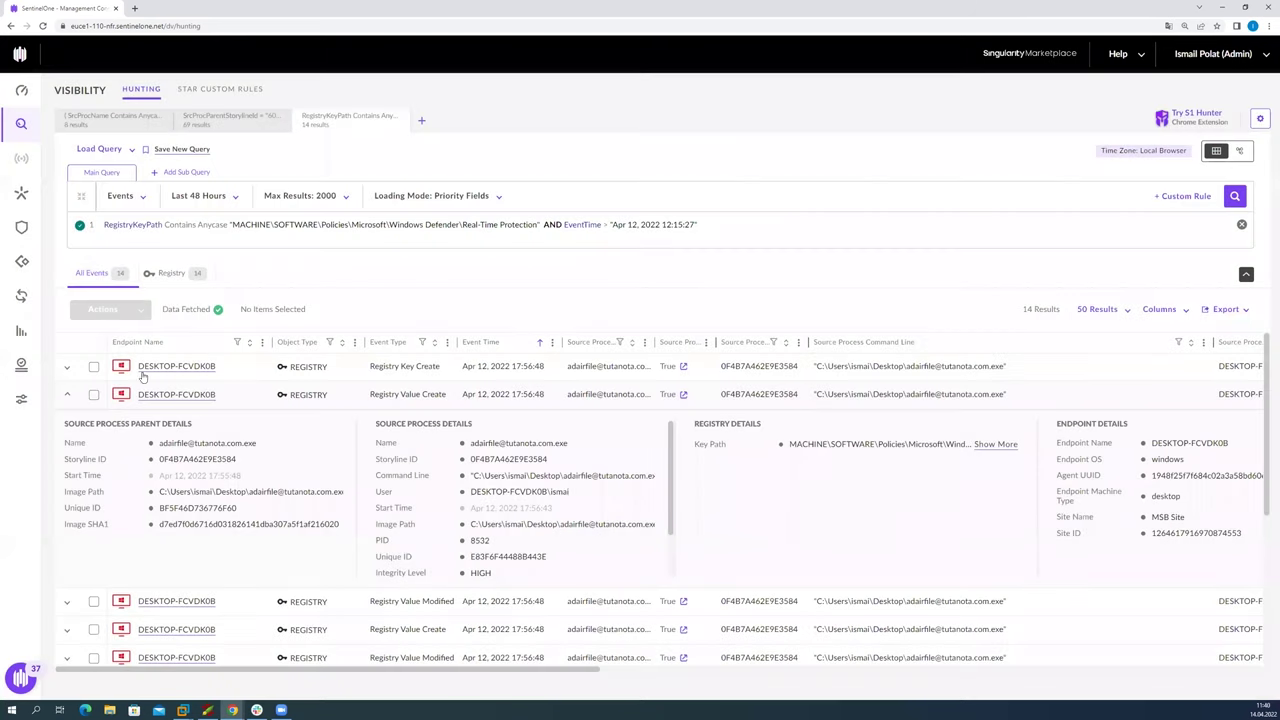
{"action": "left_click", "coordinate": [69, 396]}
{"action": "left_click", "coordinate": [66, 423]}
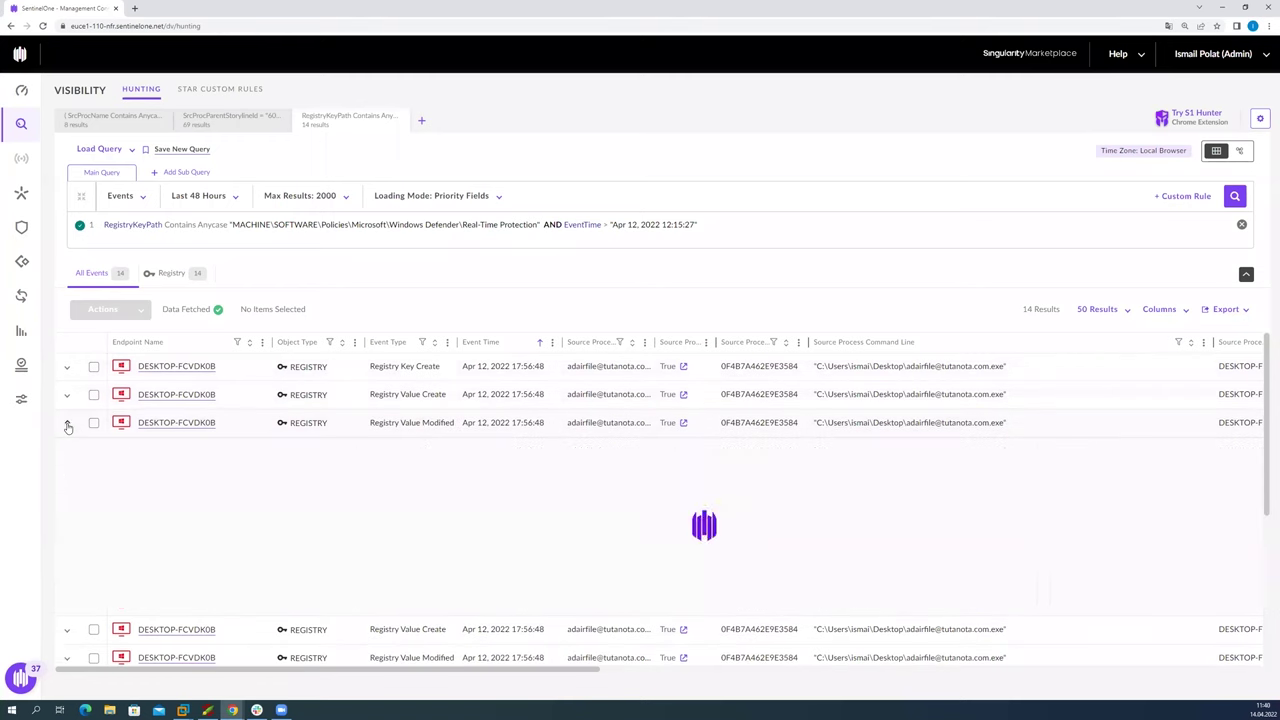
{"action": "left_click", "coordinate": [996, 472]}
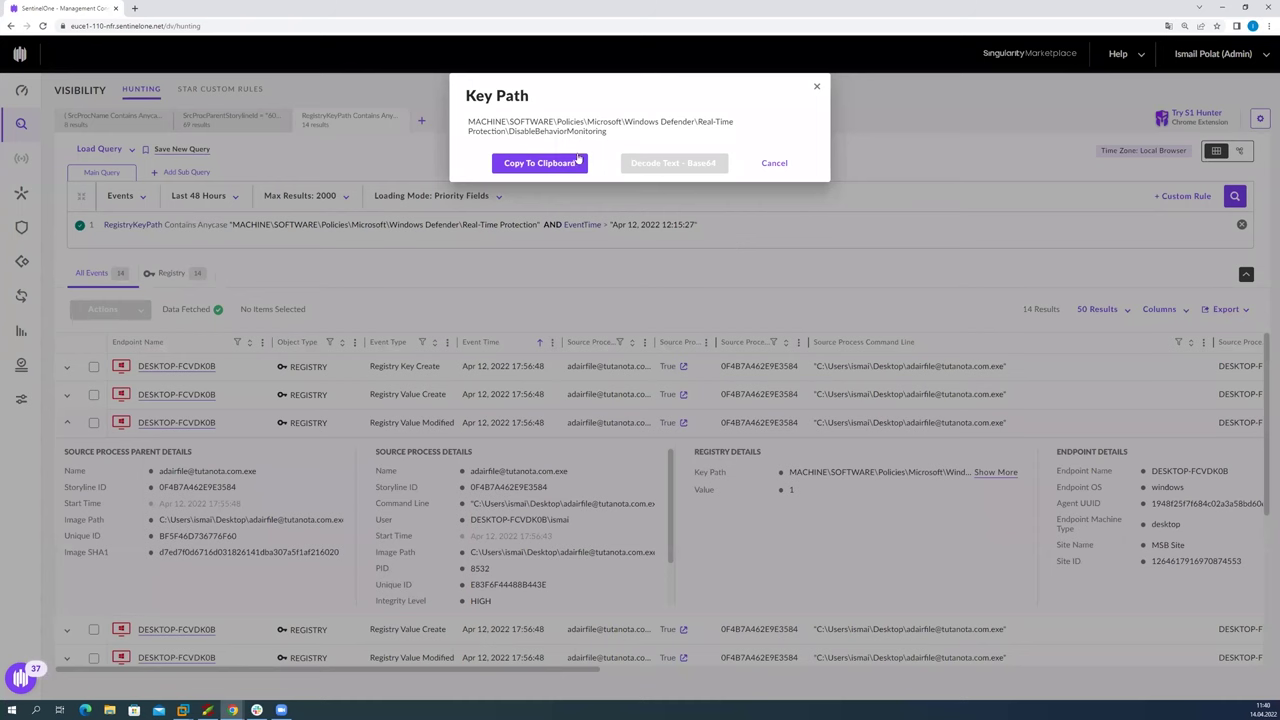
{"action": "left_click", "coordinate": [773, 163]}
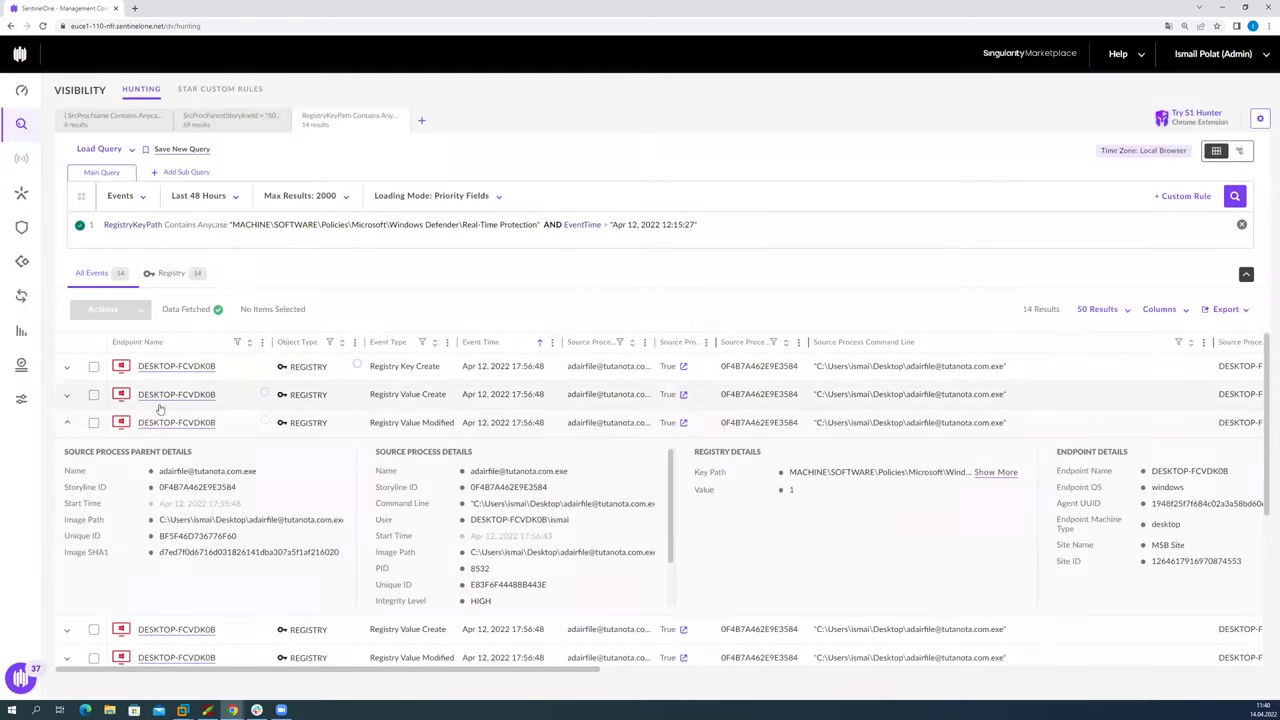
{"action": "left_click", "coordinate": [68, 424]}
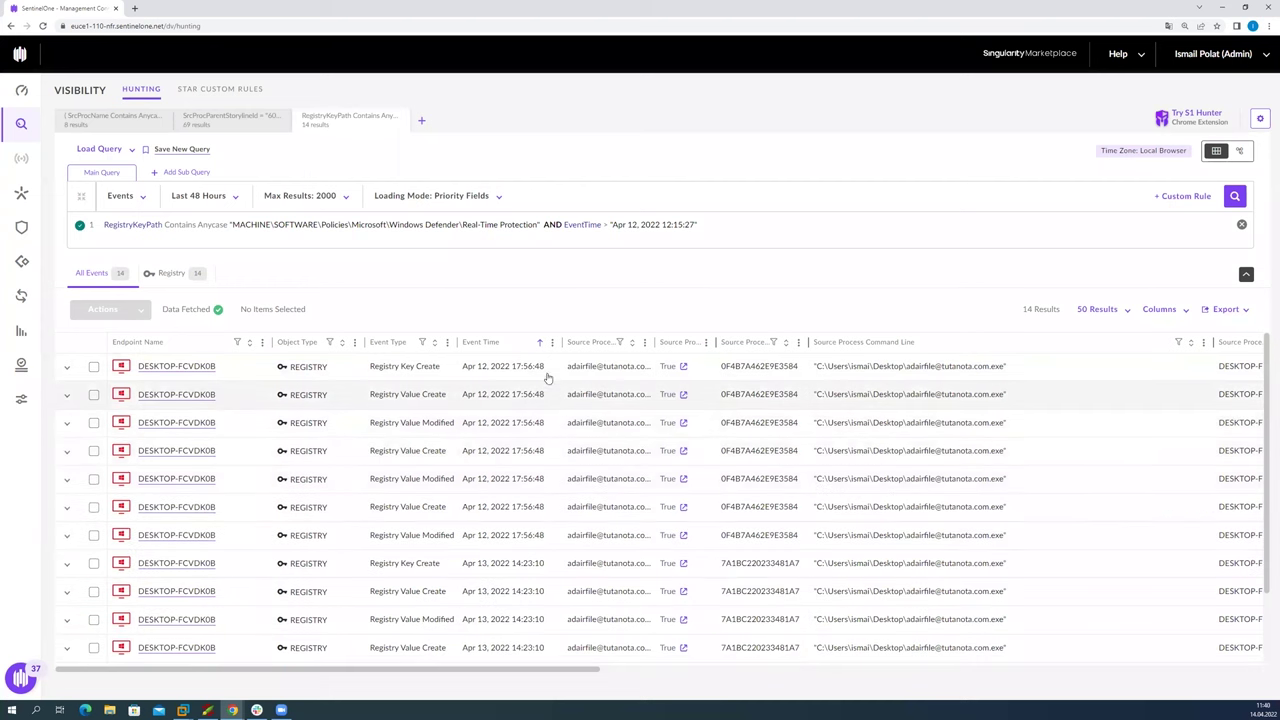
Step: Examine the registry details of the second Value Create and Value Modified events and the third Value Create event of Apr 12
{"action": "left_click", "coordinate": [68, 453]}
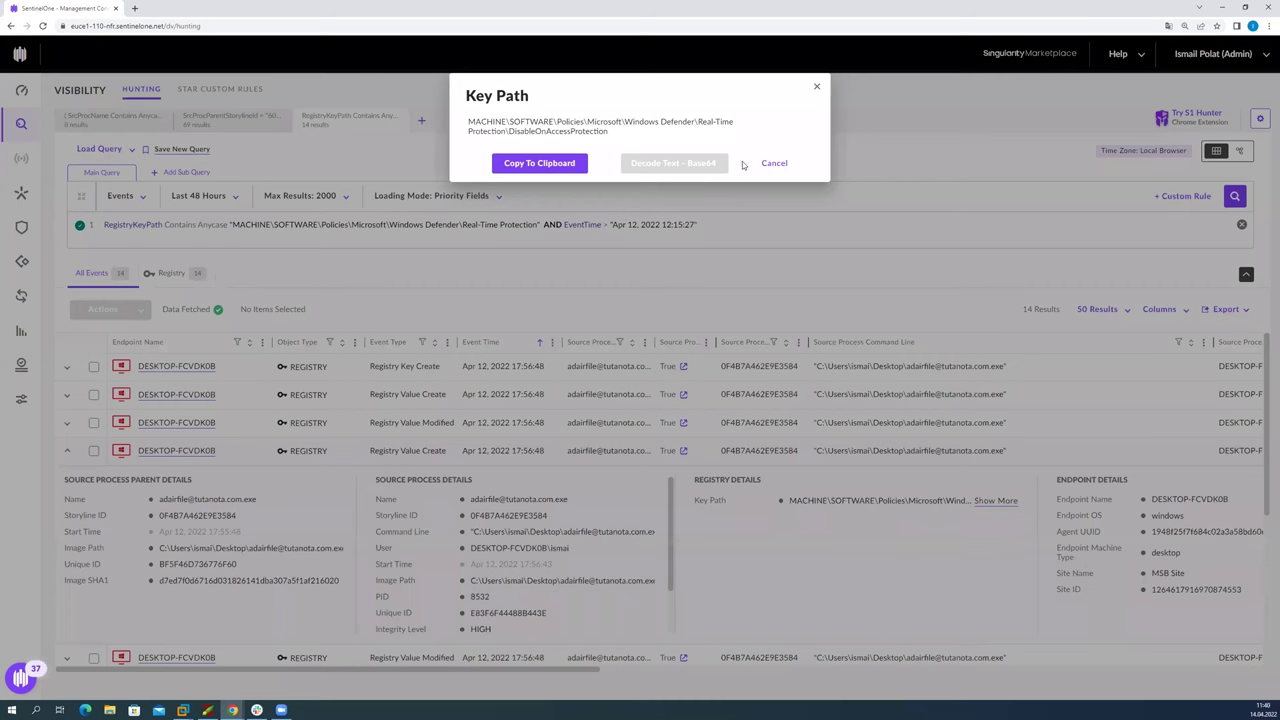
{"action": "left_click", "coordinate": [776, 168]}
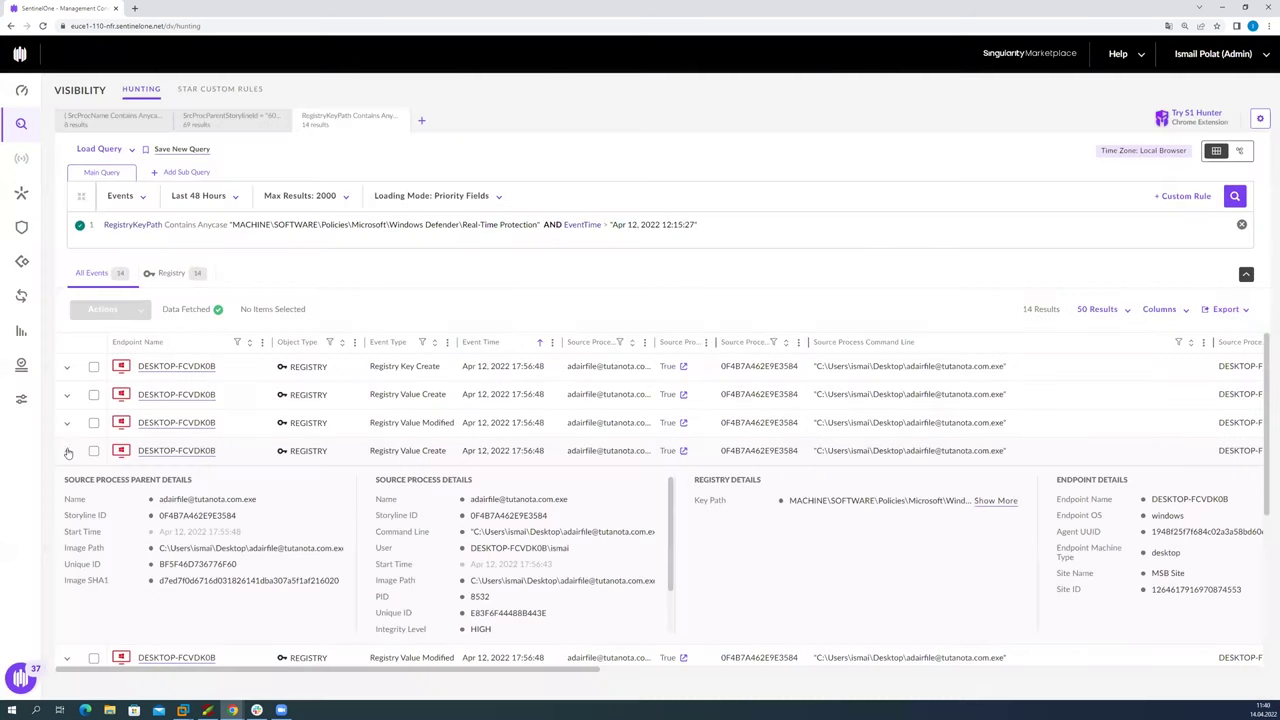
{"action": "left_click", "coordinate": [68, 453]}
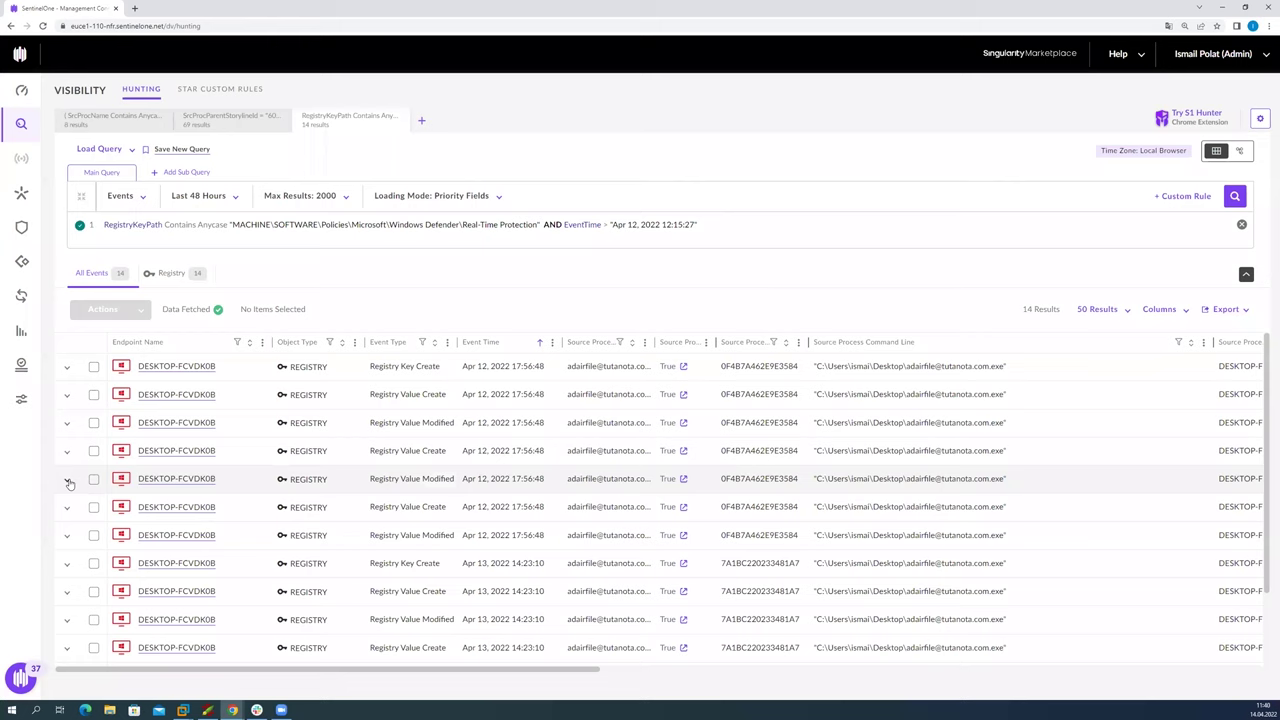
{"action": "left_click", "coordinate": [68, 480]}
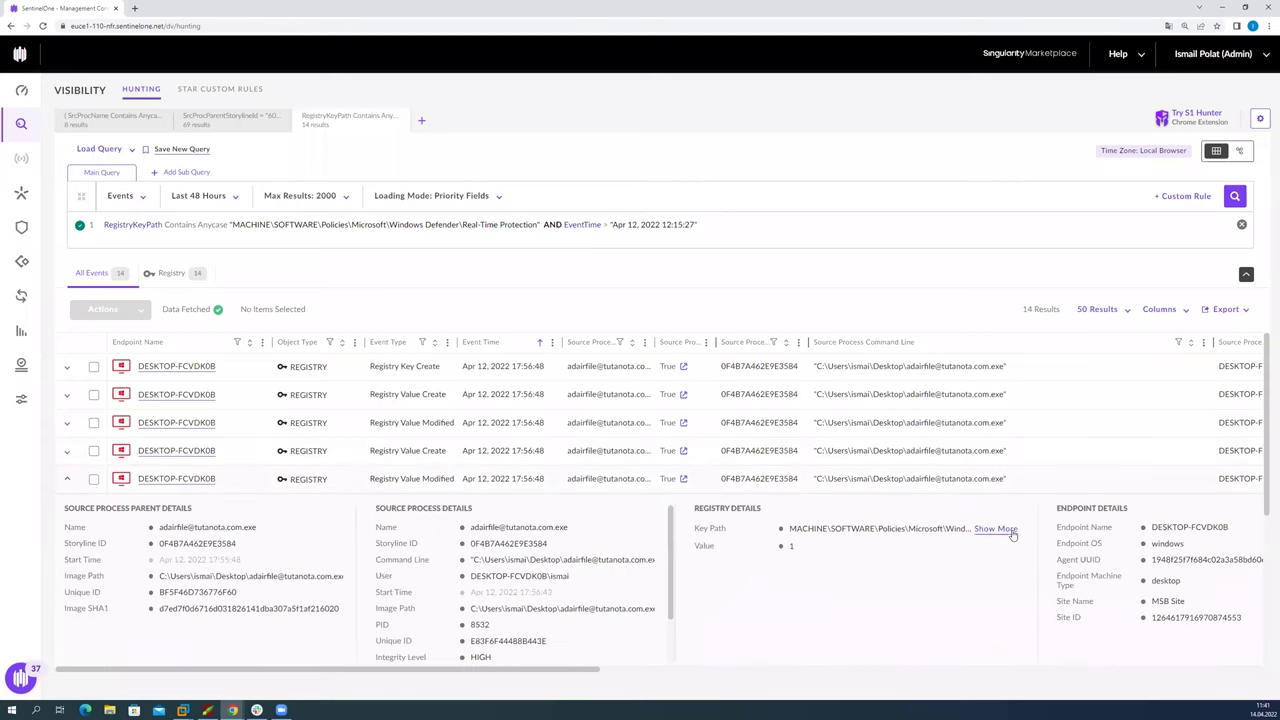
{"action": "left_click", "coordinate": [70, 481]}
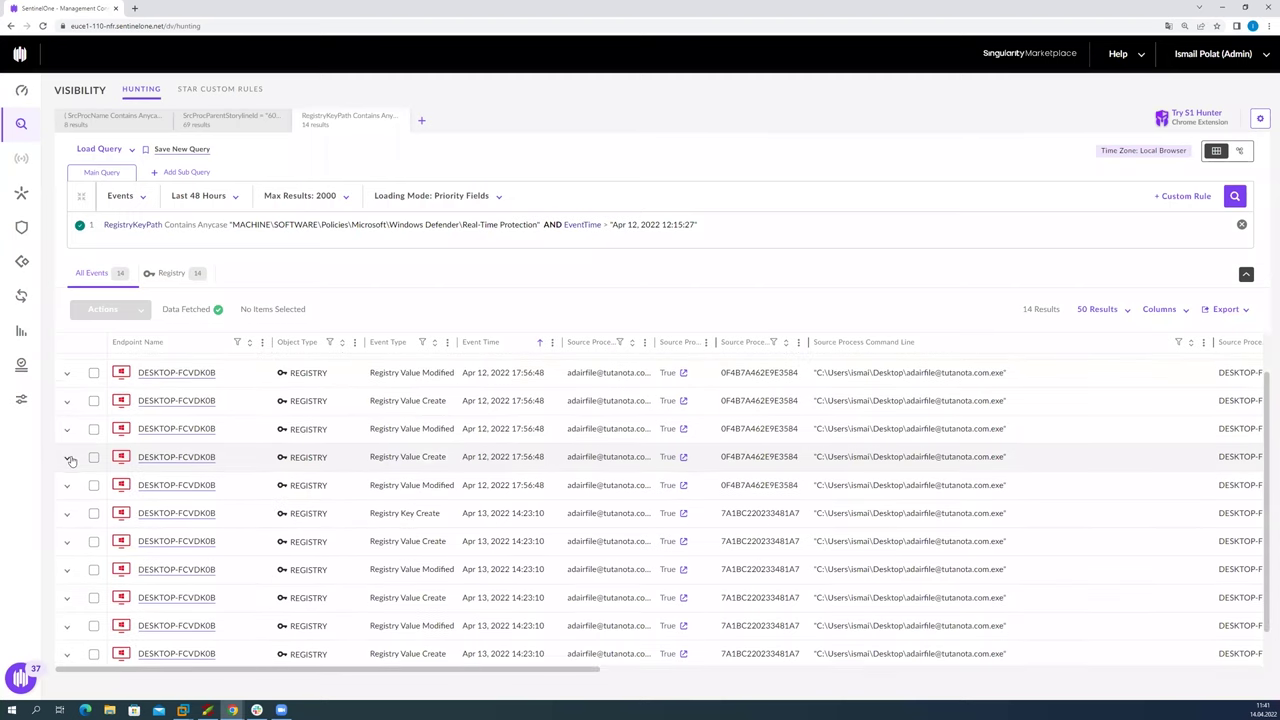
{"action": "left_click", "coordinate": [68, 459]}
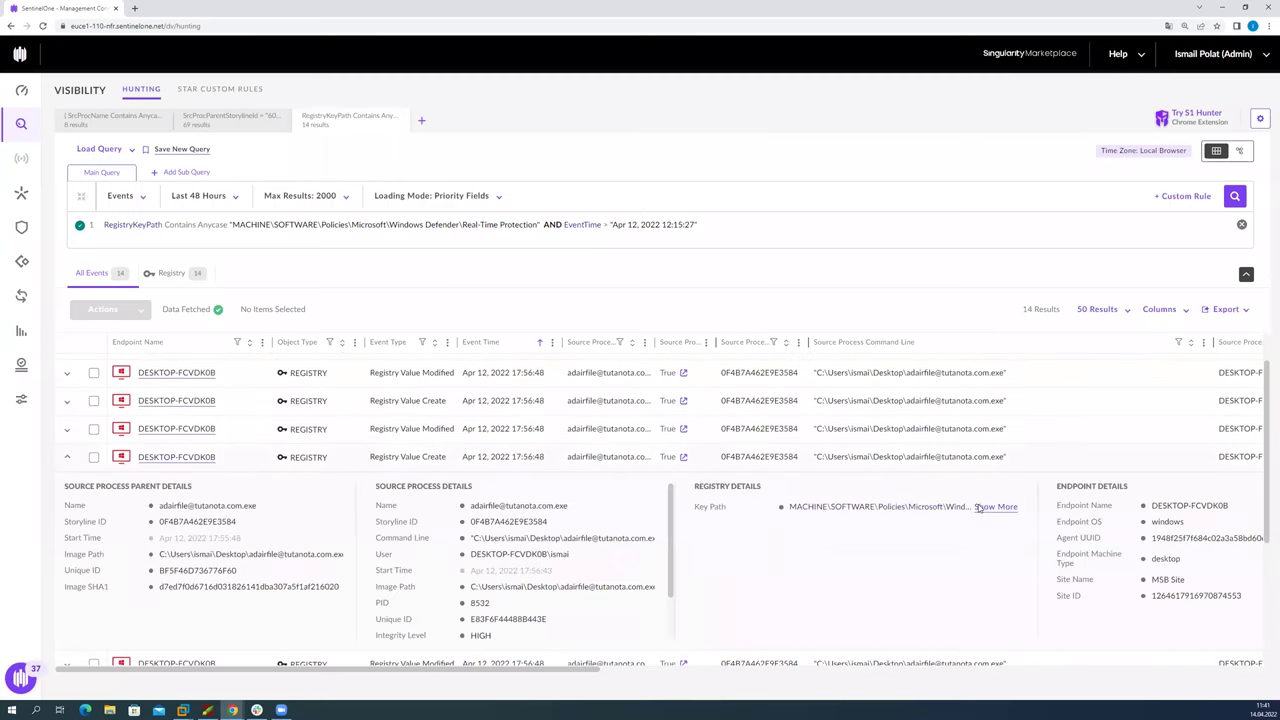
{"action": "left_click", "coordinate": [980, 507]}
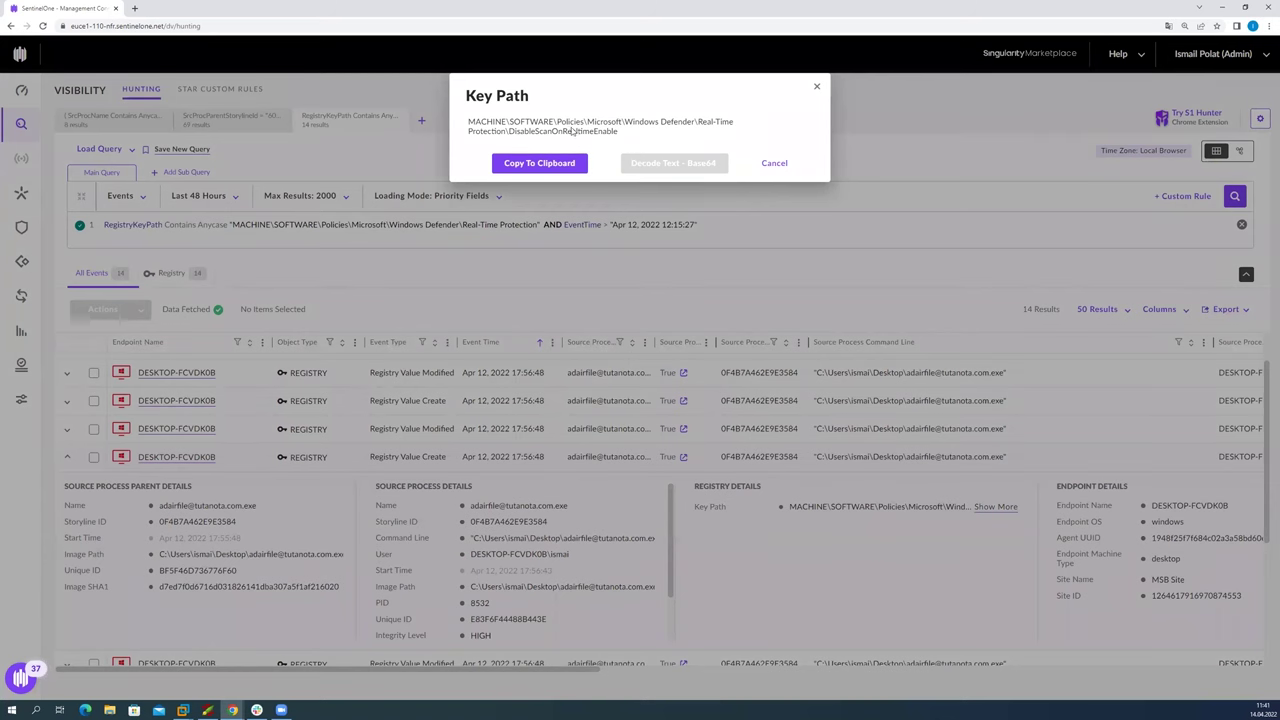
{"action": "left_click", "coordinate": [72, 459]}
{"action": "left_click", "coordinate": [72, 459]}
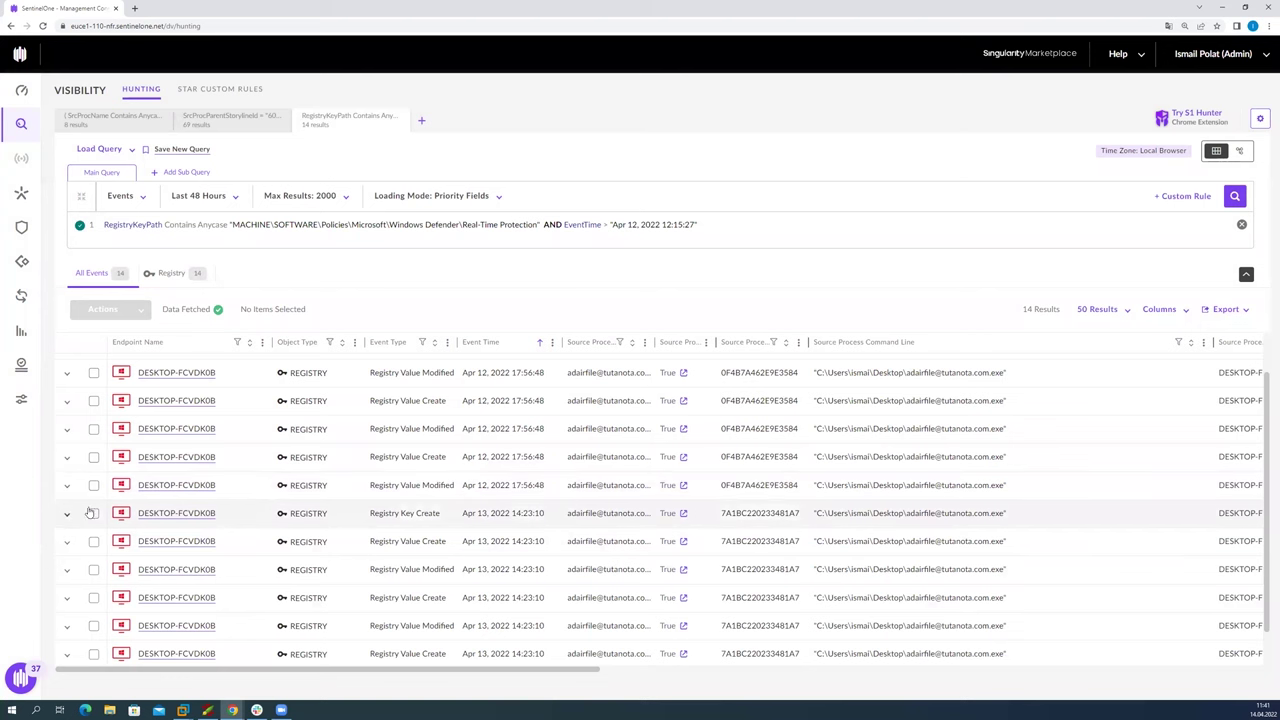
Step: Examine the details and full key path of the Apr 13 Registry Key Create event, and collapse it
{"action": "left_click", "coordinate": [88, 512]}
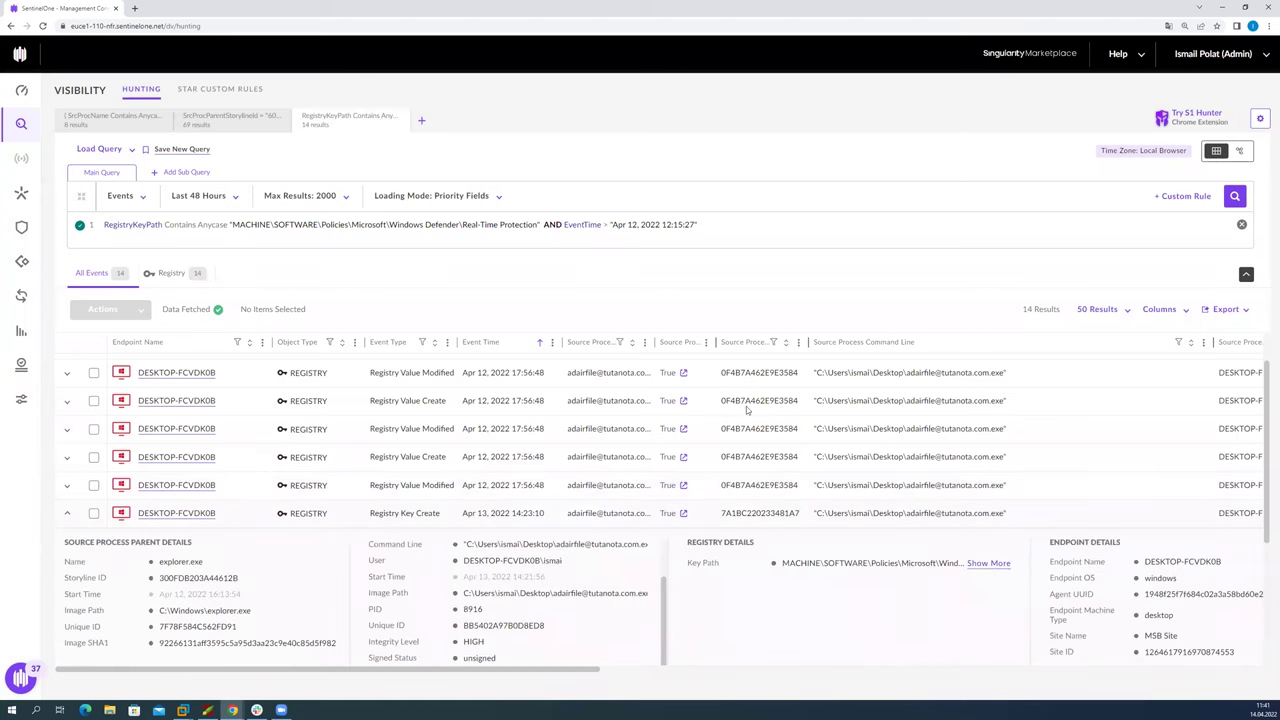
{"action": "left_click", "coordinate": [988, 562]}
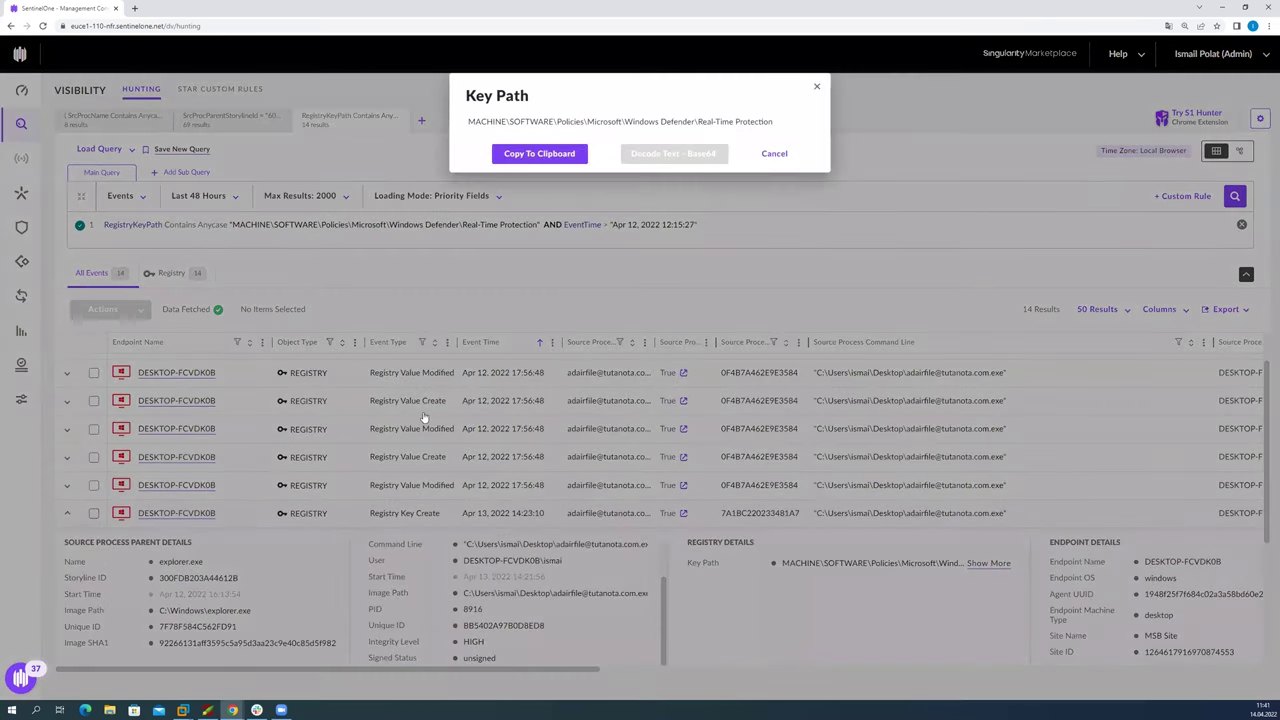
{"action": "left_click", "coordinate": [73, 519]}
{"action": "left_click", "coordinate": [68, 514]}
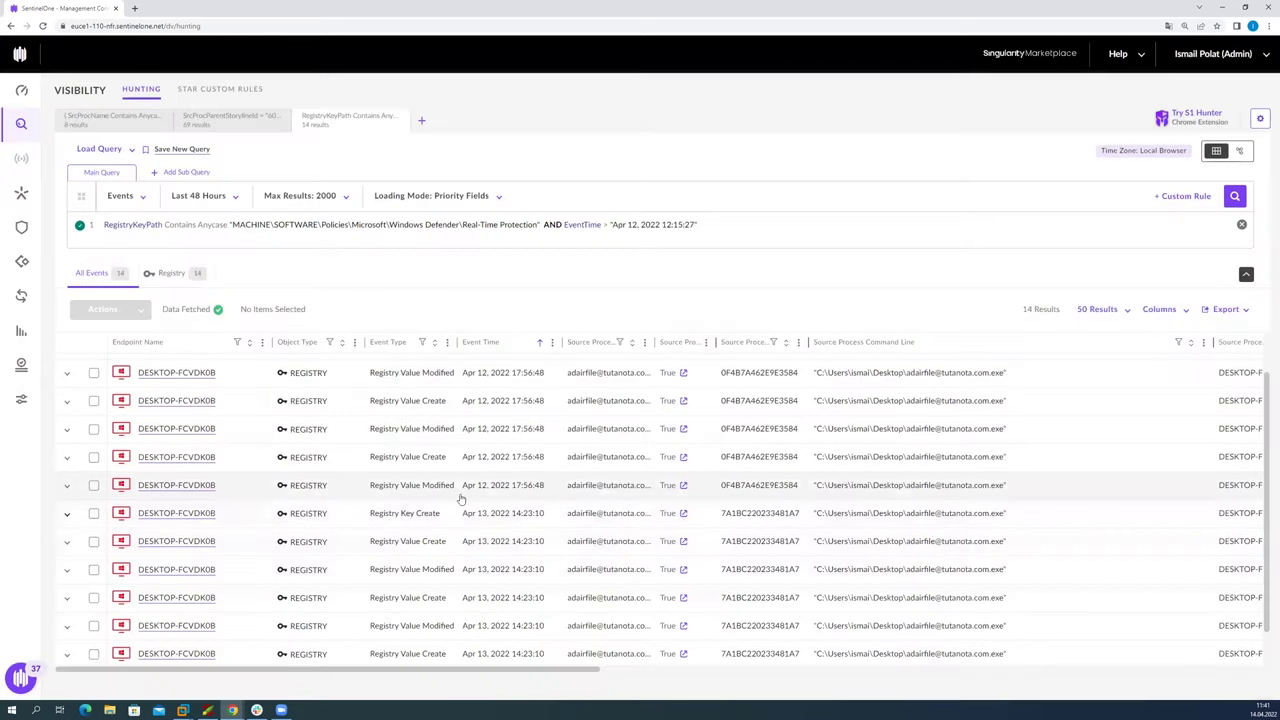
Step: Examine the full key path of the last Apr 13 Registry Value Modified event and the remaining columns of the registry results
{"action": "scroll", "coordinate": [522, 624], "scroll_direction": "down", "scroll_amount": 1}
{"action": "left_click", "coordinate": [68, 641]}
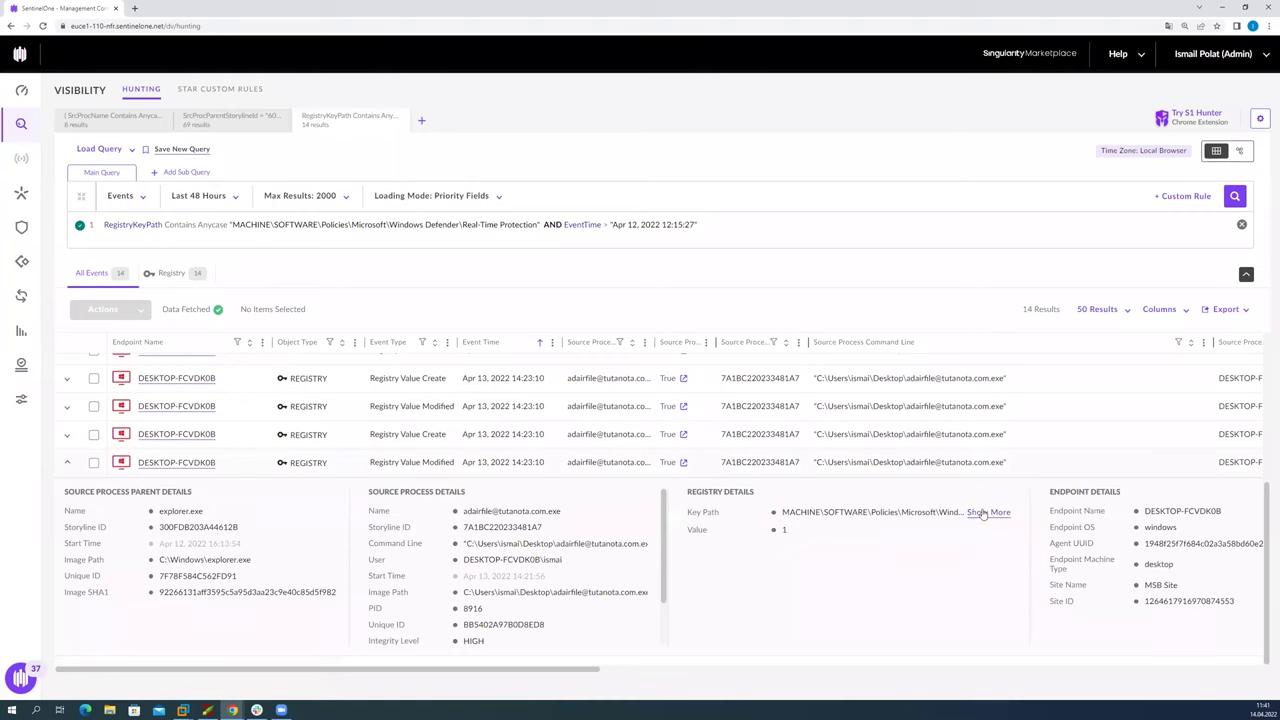
{"action": "left_click", "coordinate": [988, 511]}
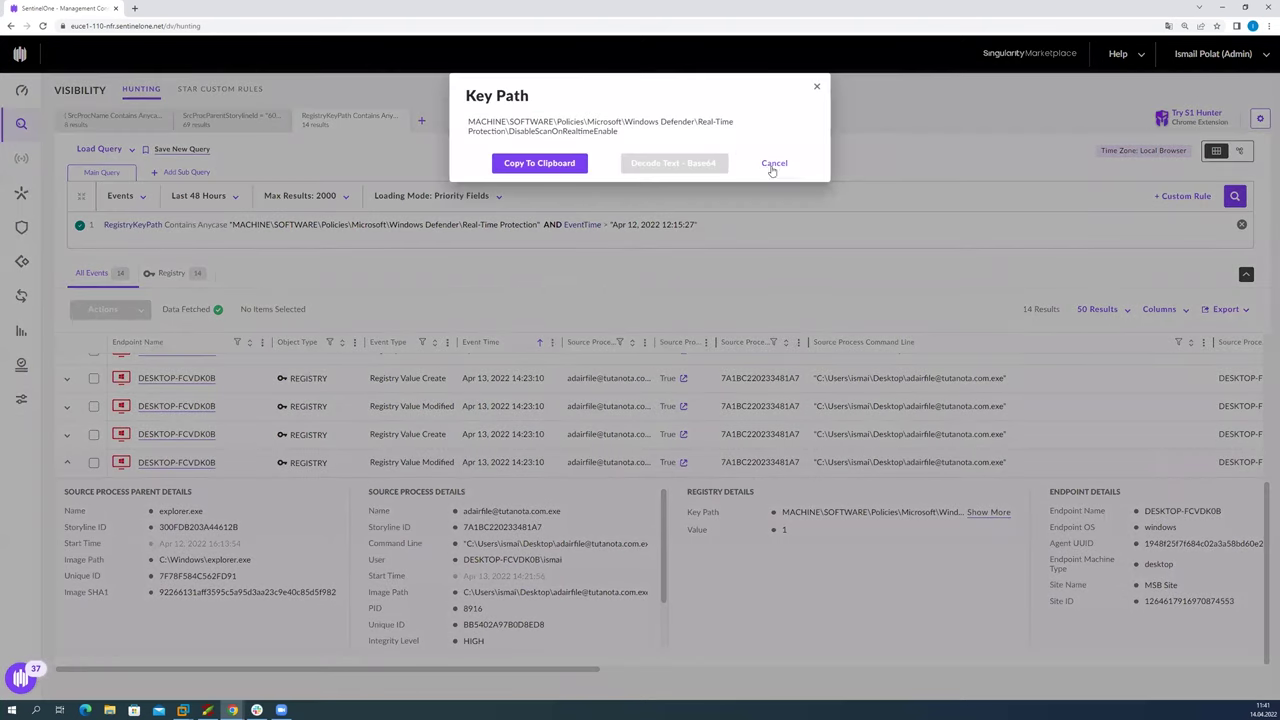
{"action": "left_click", "coordinate": [184, 377]}
{"action": "left_click", "coordinate": [67, 462]}
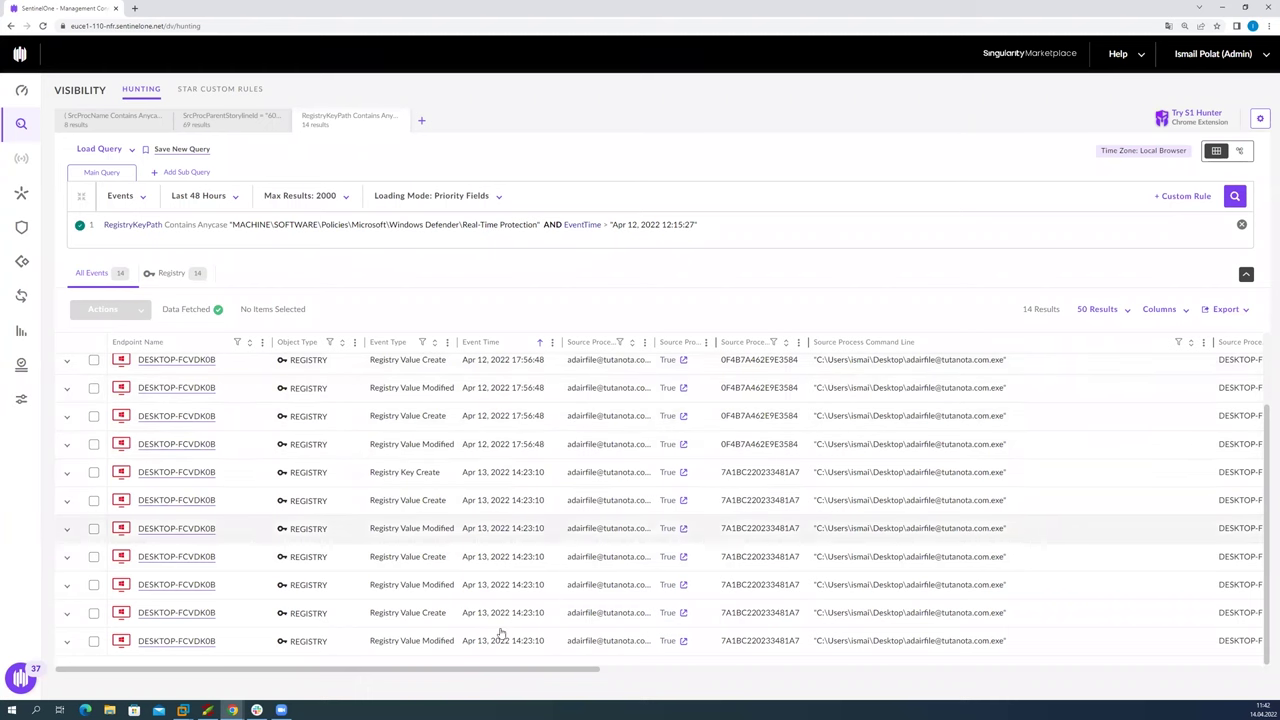
{"action": "scroll", "coordinate": [669, 683], "scroll_direction": "right", "scroll_amount": 2}
{"action": "scroll", "coordinate": [669, 683], "scroll_direction": "right", "scroll_amount": 10}
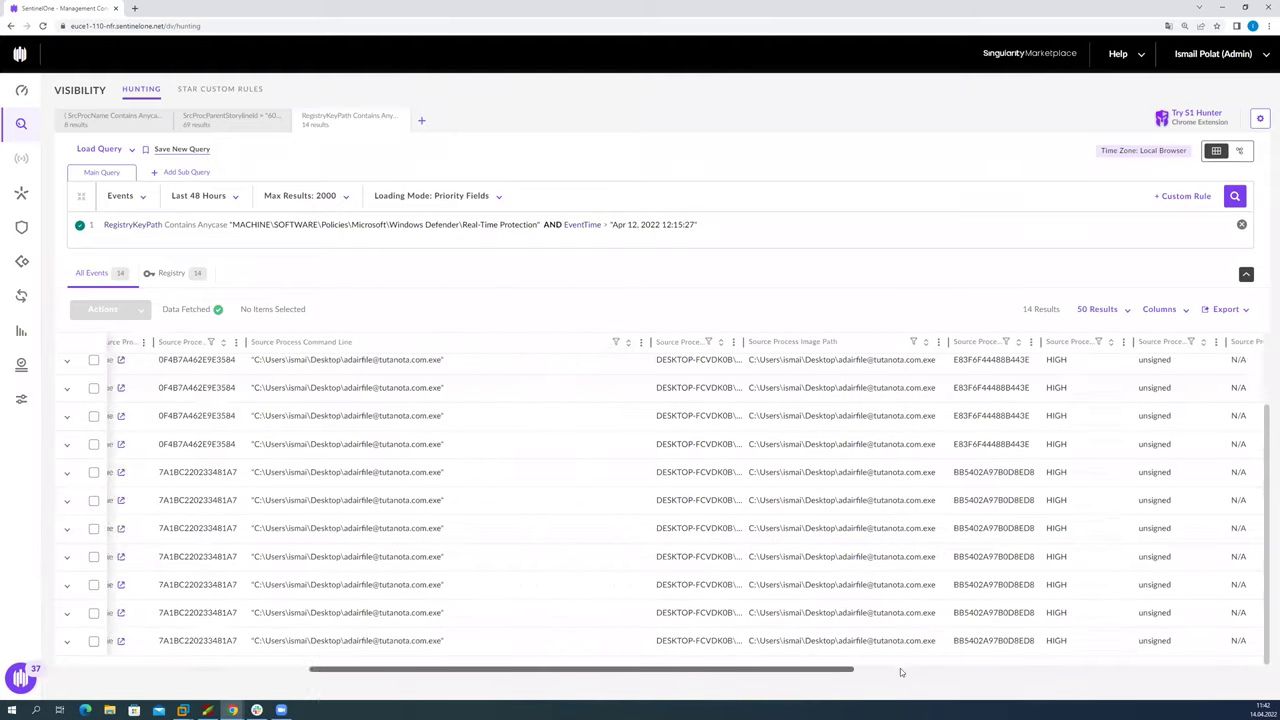
{"action": "scroll", "coordinate": [1049, 677], "scroll_direction": "left", "scroll_amount": 10}
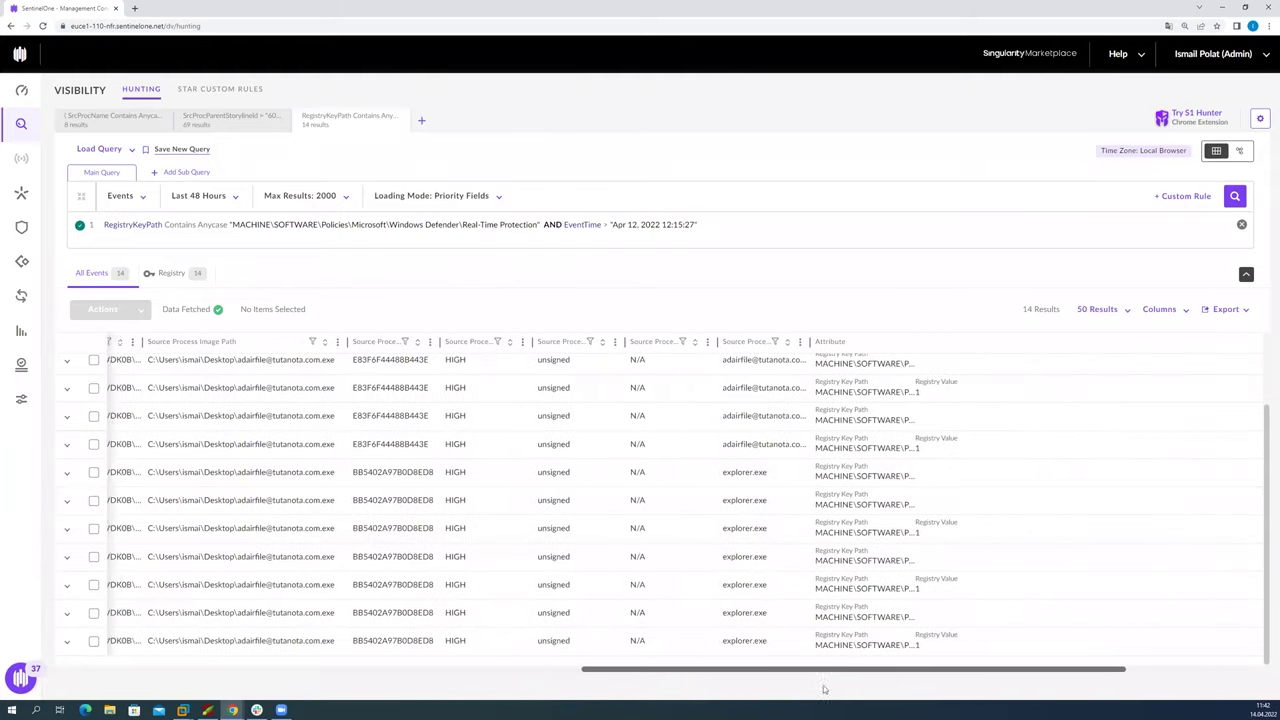
{"action": "scroll", "coordinate": [462, 706], "scroll_direction": "left", "scroll_amount": 5}
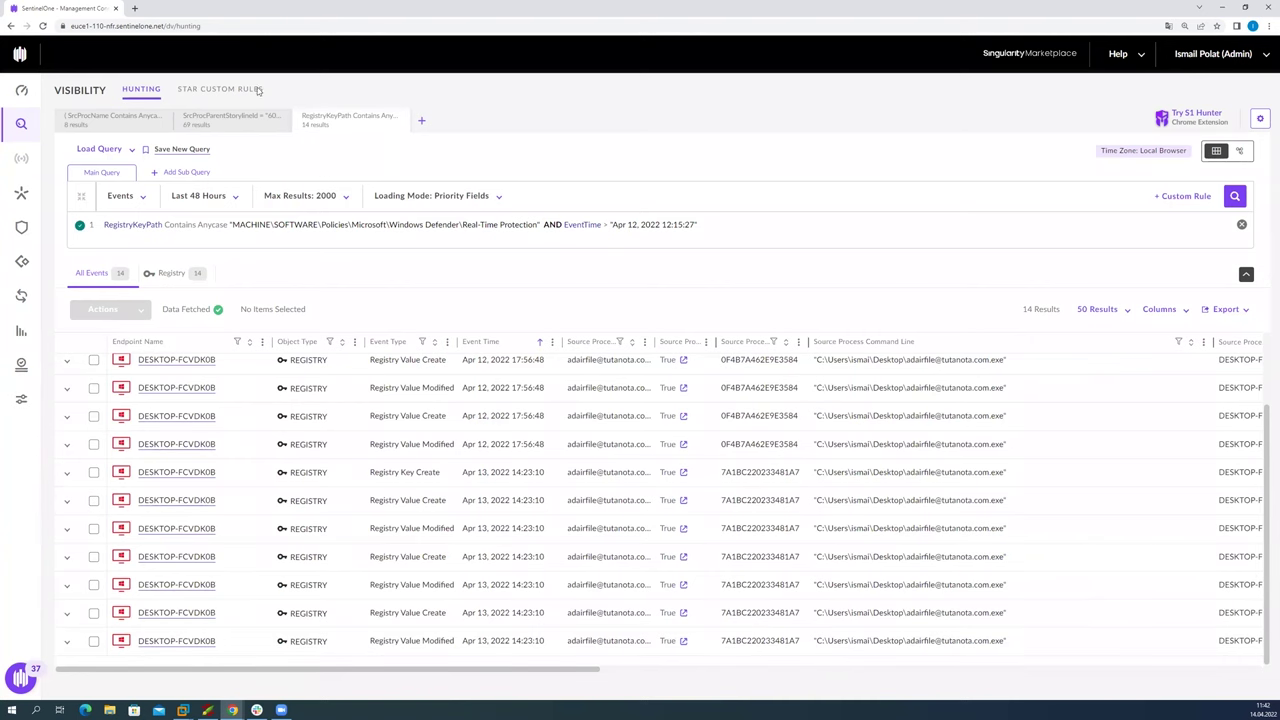
Step: Open a new hunting query and start it with the condition EndpointName Contains Anycase
{"action": "left_click", "coordinate": [421, 121]}
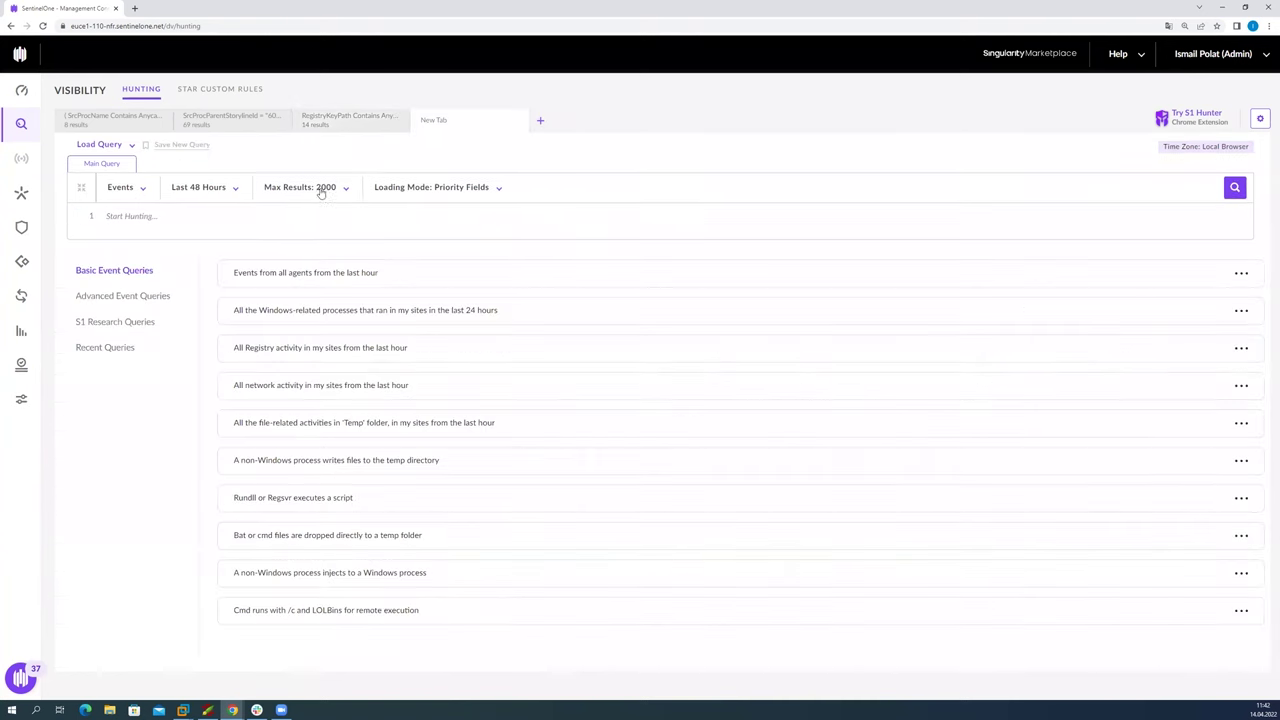
{"action": "left_click", "coordinate": [251, 217]}
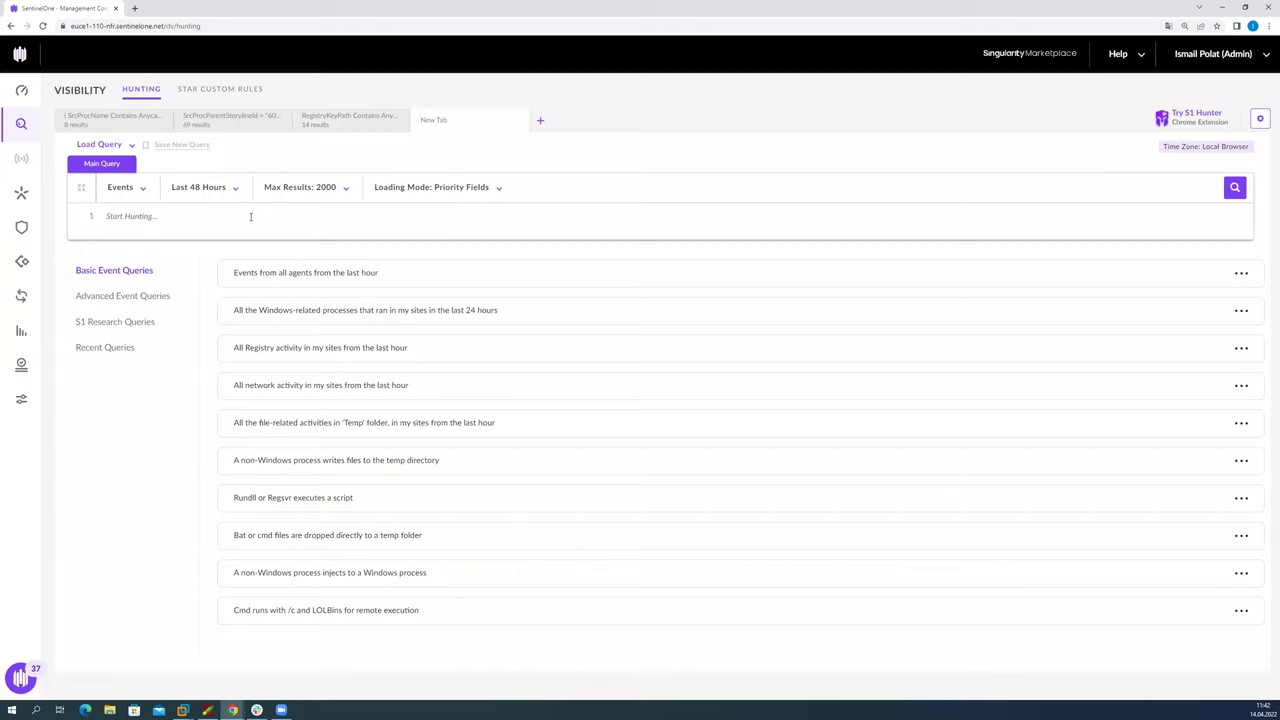
{"action": "type", "text": "endo"}
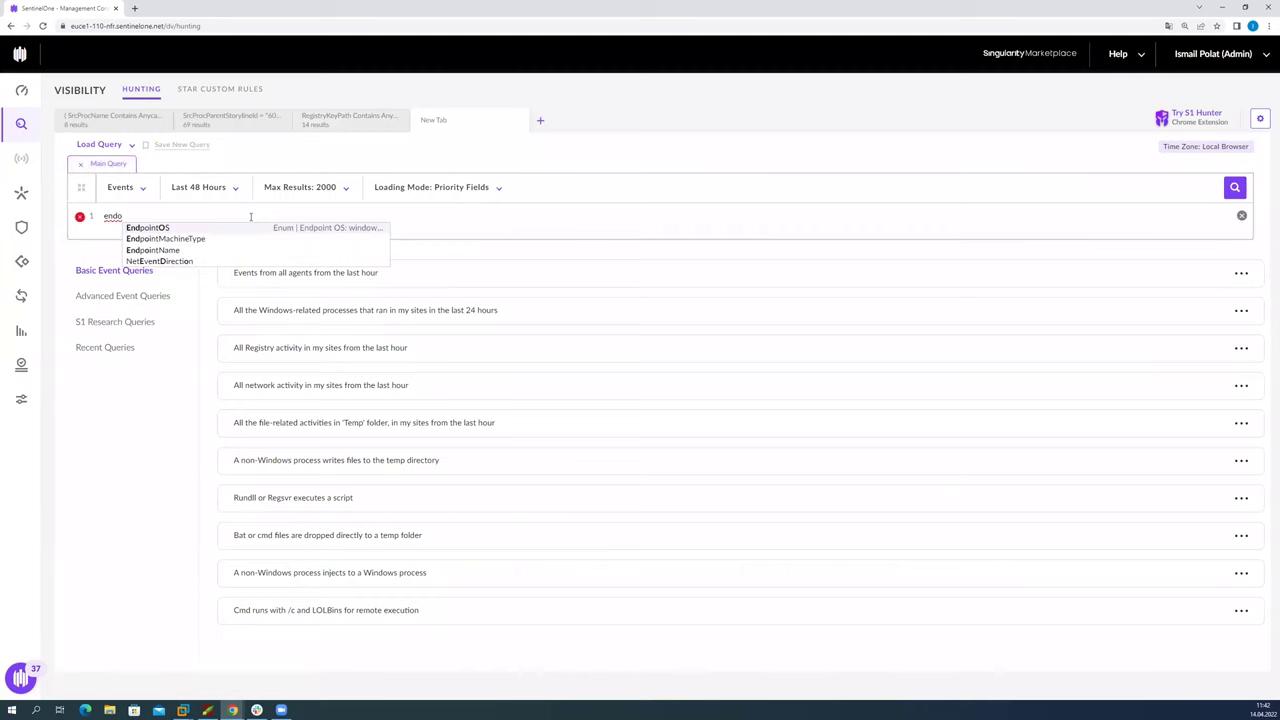
{"action": "key", "text": "Down"}
{"action": "key", "text": "Down"}
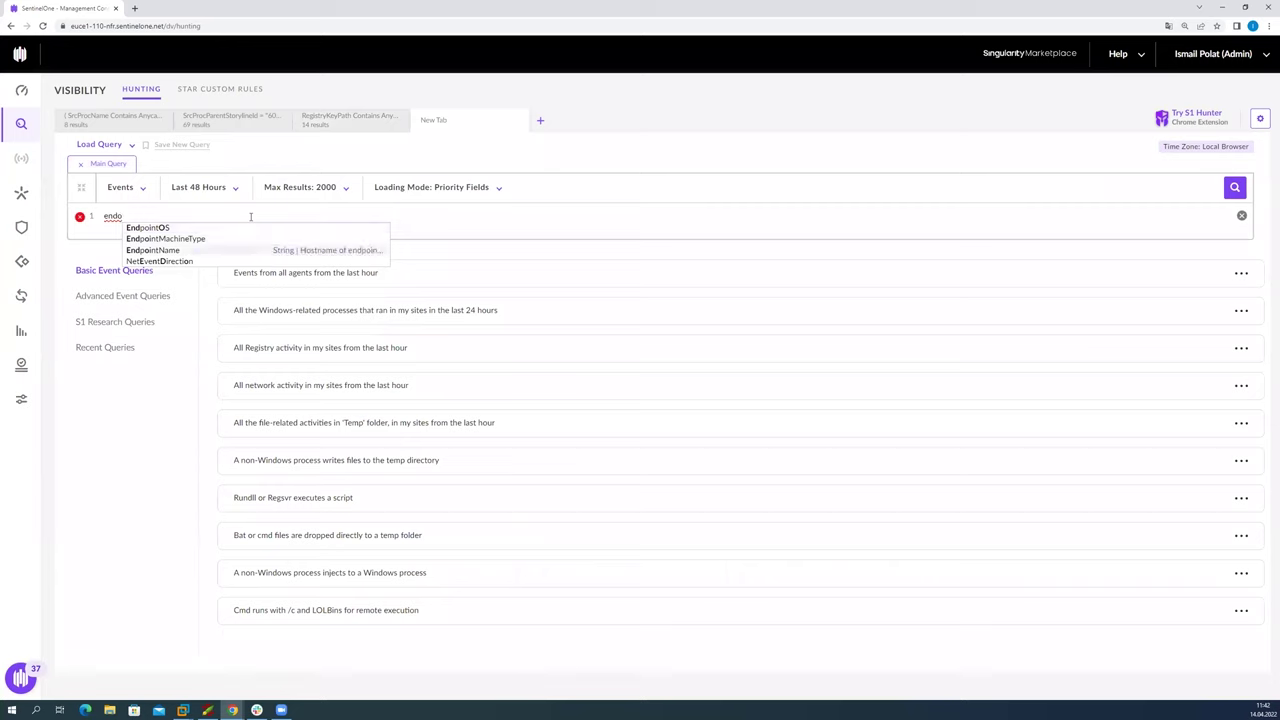
{"action": "key", "text": "Return"}
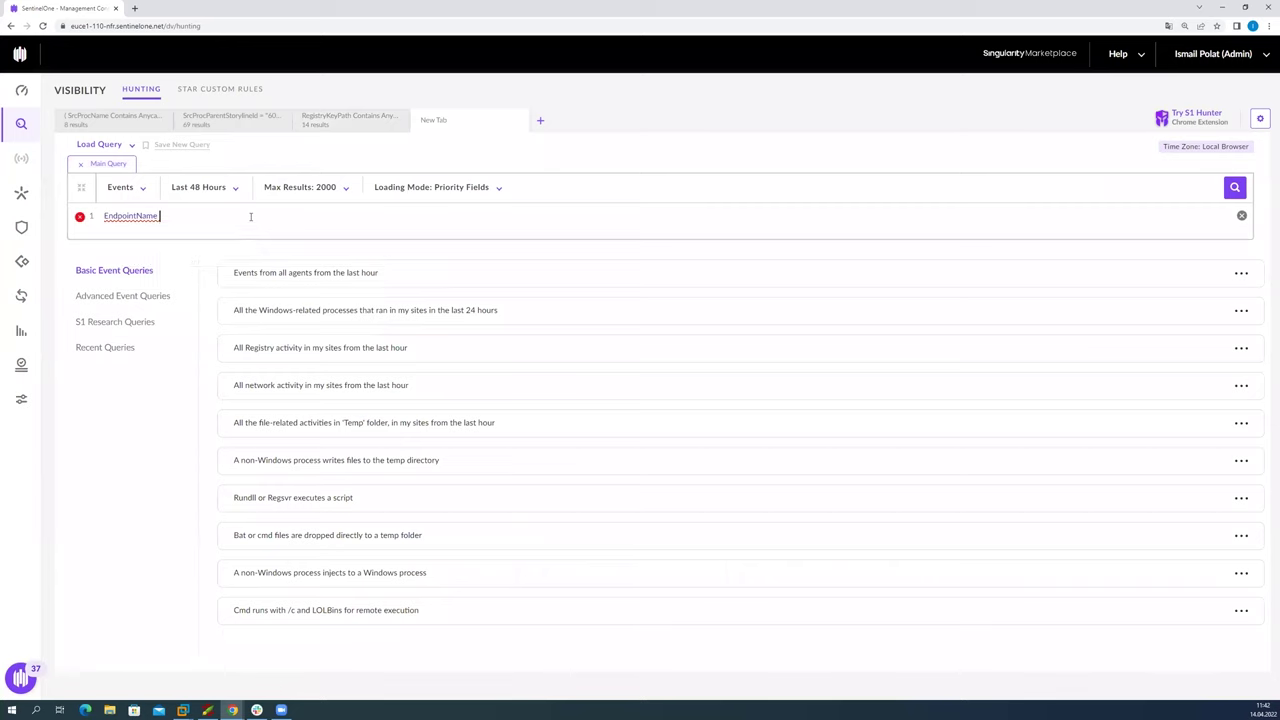
{"action": "key", "text": "Down"}
{"action": "key", "text": "Down"}
{"action": "key", "text": "Down"}
{"action": "key", "text": "Down"}
{"action": "key", "text": "Return"}
Step: Copy the endpoint name DESKTOP-FCVDK0B from the registry results' endpoint details into the new query as the EndpointName value
{"action": "left_click", "coordinate": [330, 120]}
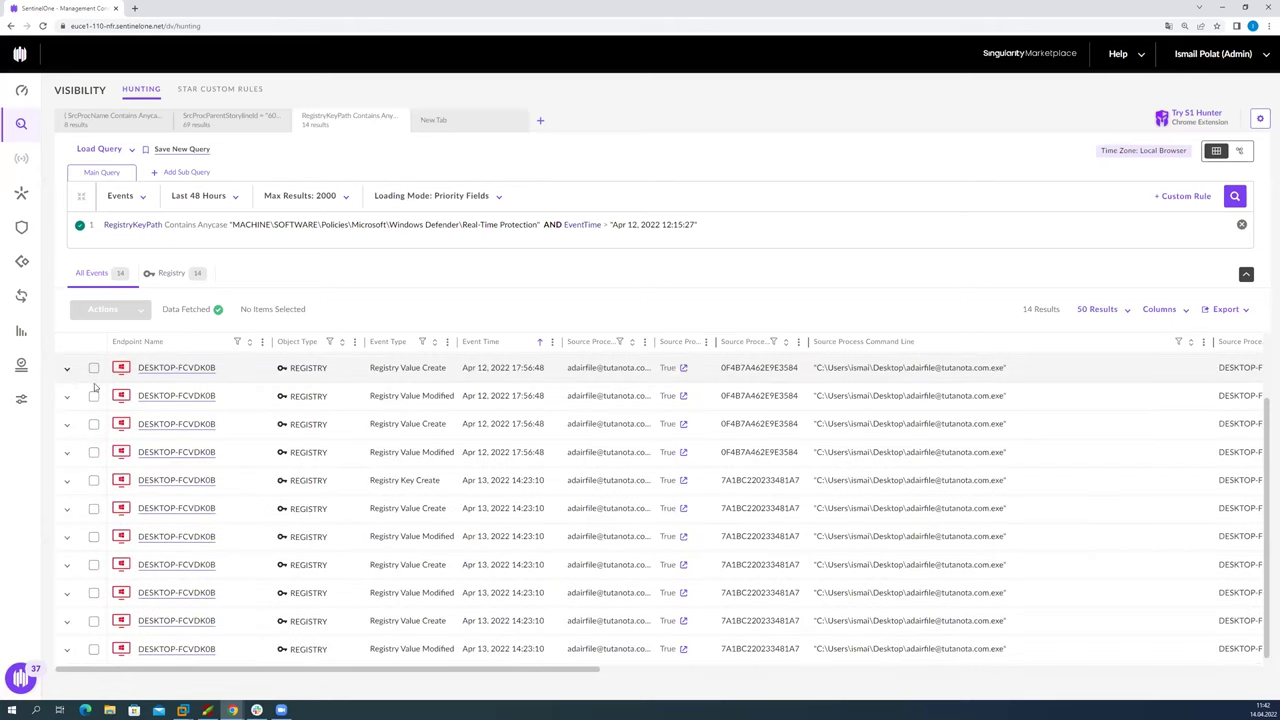
{"action": "left_click", "coordinate": [67, 368]}
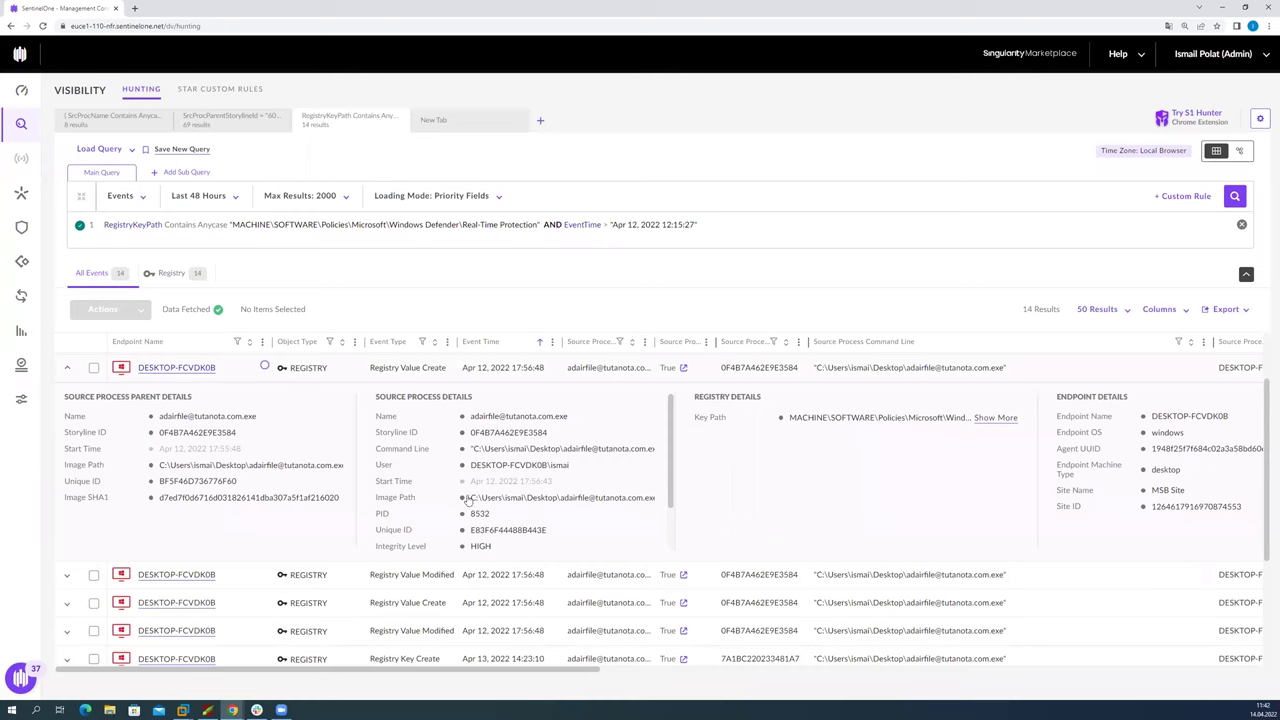
{"action": "left_click", "coordinate": [176, 575]}
{"action": "left_click_drag", "start_coordinate": [950, 437], "coordinate": [1020, 437]}
{"action": "key", "text": "ctrl+c"}
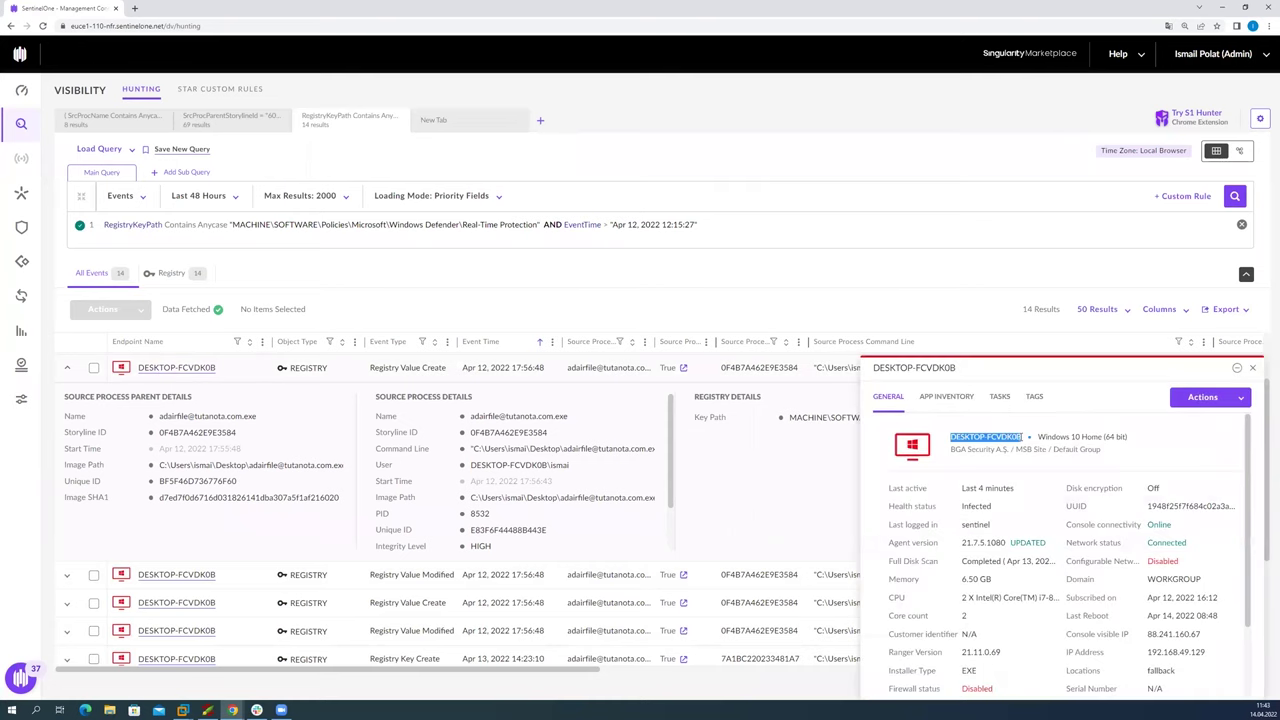
{"action": "left_click", "coordinate": [433, 120]}
{"action": "left_click", "coordinate": [228, 216]}
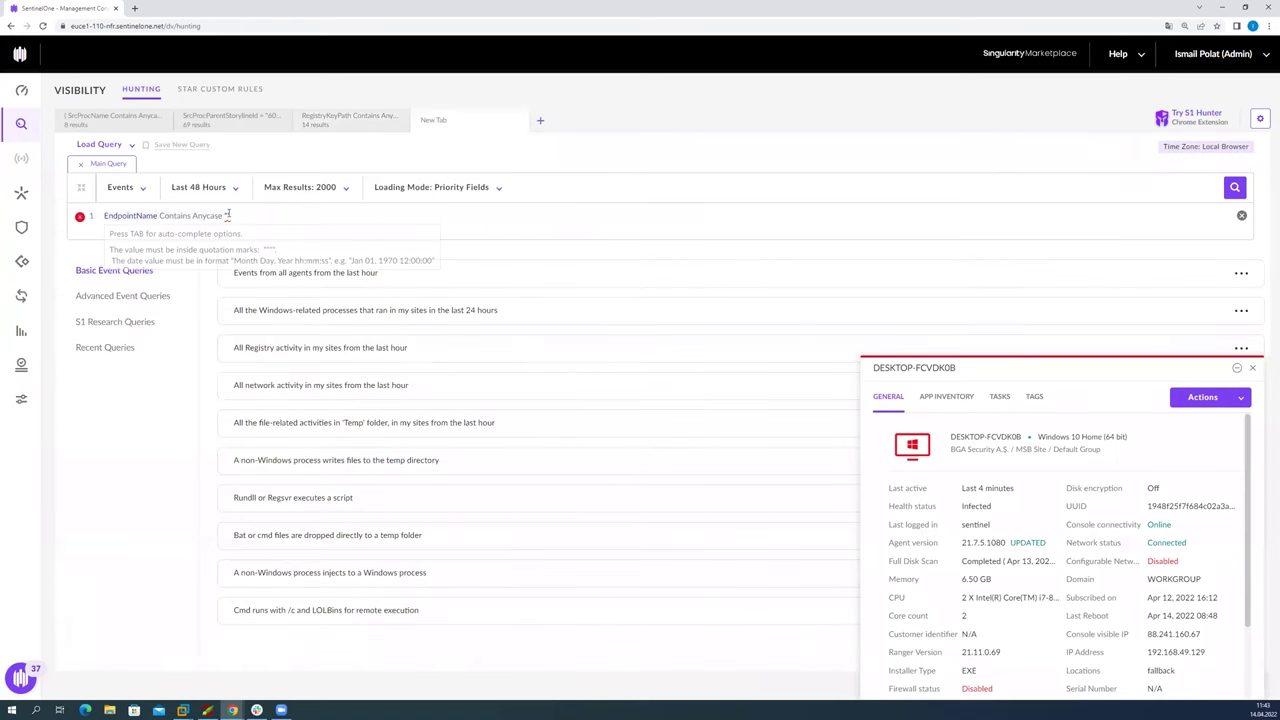
{"action": "key", "text": "ctrl+v"}
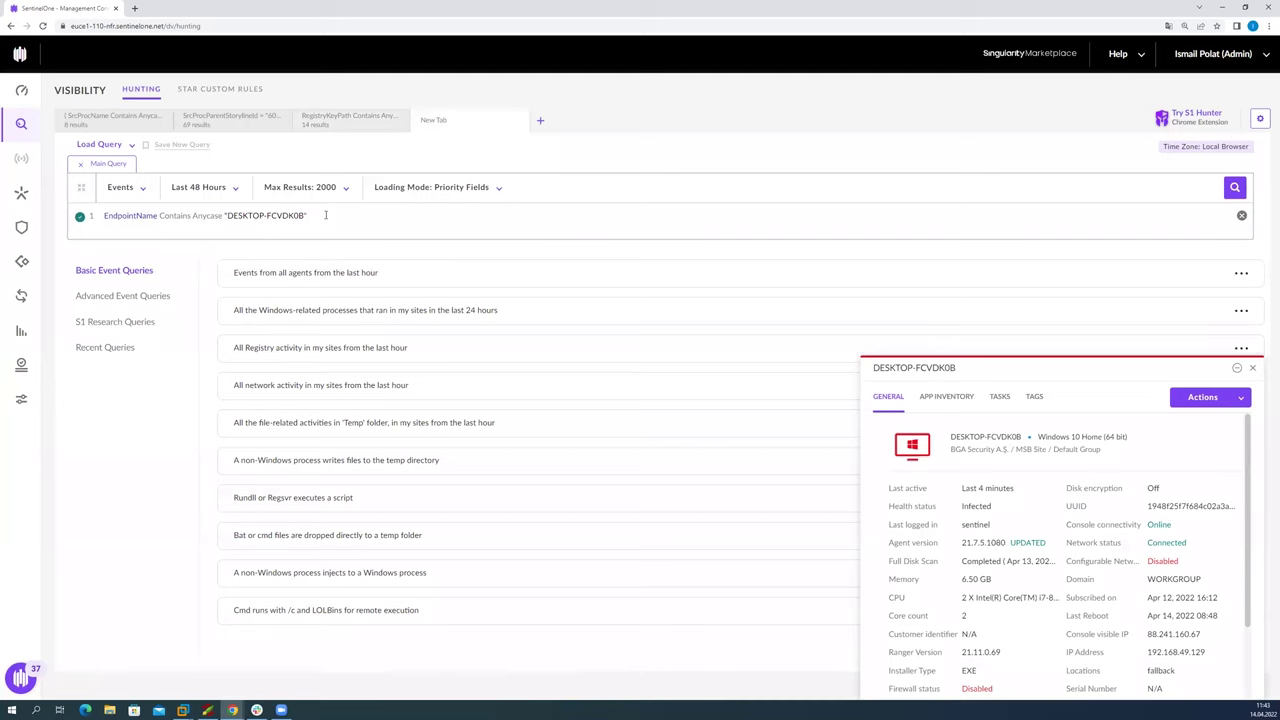
Step: Append AND SrcProcName to the new query after the endpoint condition
{"action": "left_click", "coordinate": [325, 215]}
{"action": "left_click", "coordinate": [349, 228]}
{"action": "type", "text": "s"}
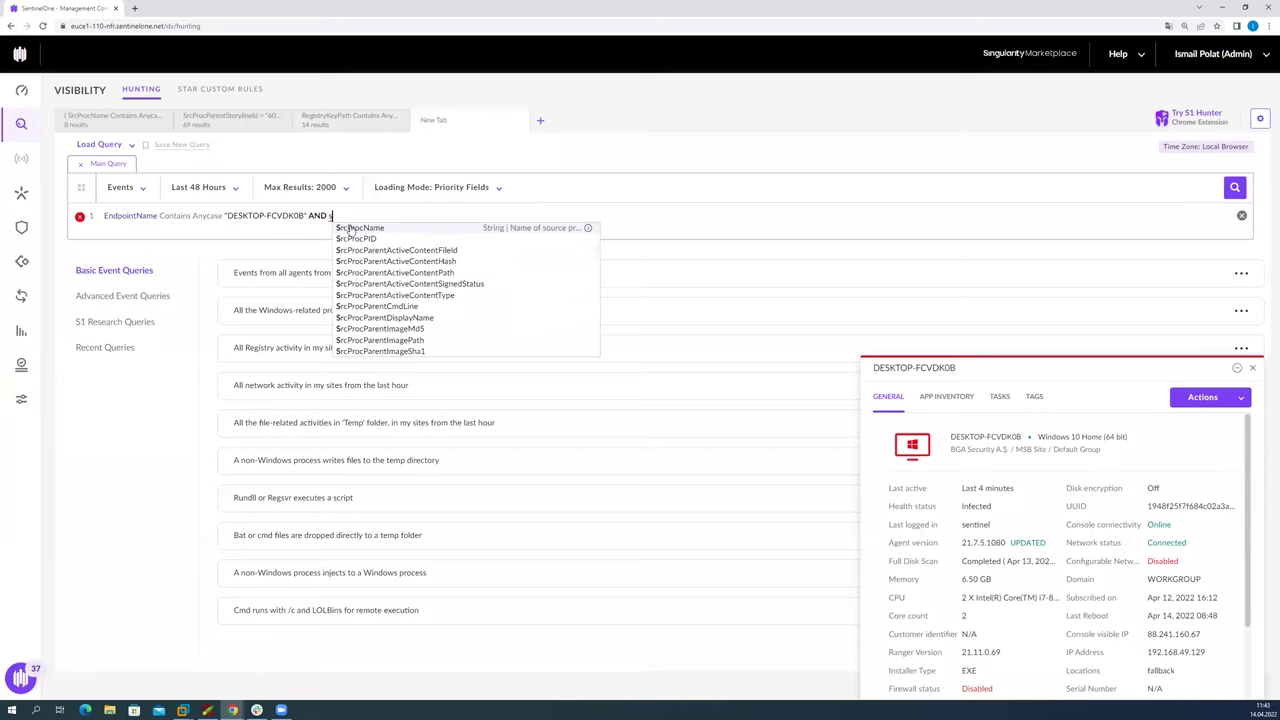
{"action": "left_click", "coordinate": [355, 228]}
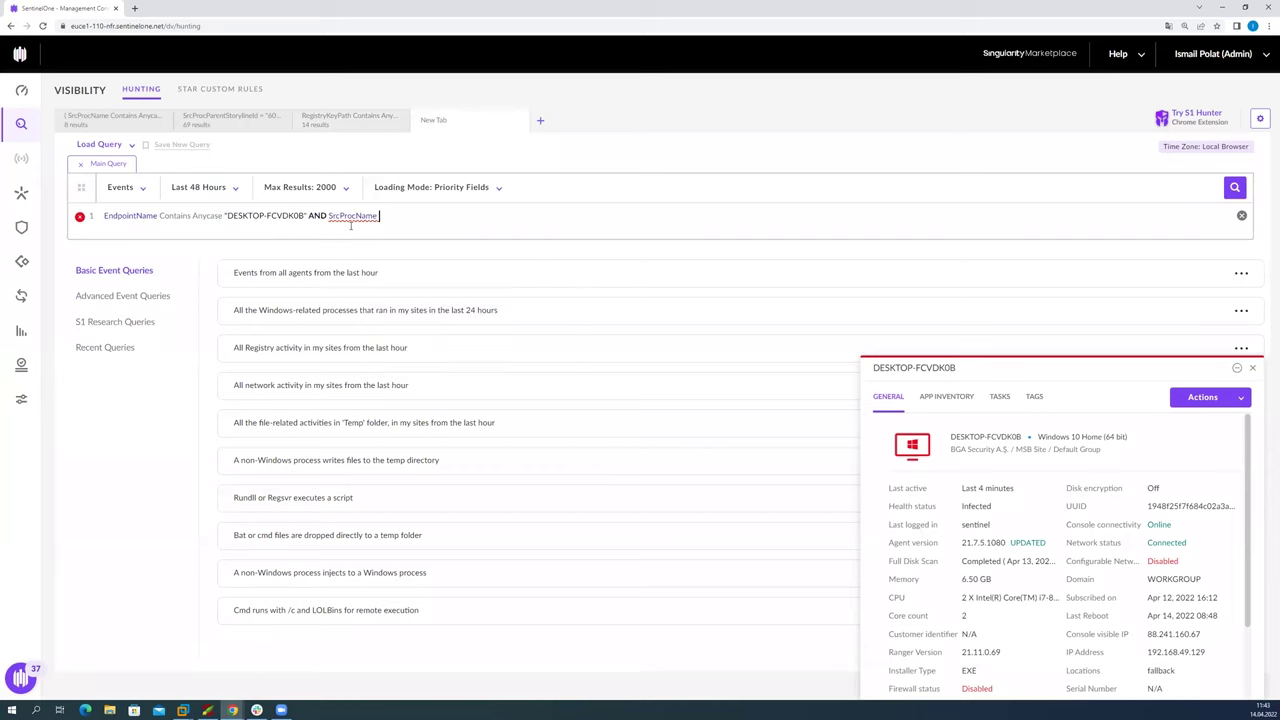
Step: Close the endpoint details and copy the source process name of the first listed Apr 12 Registry Value Create event
{"action": "left_click", "coordinate": [346, 119]}
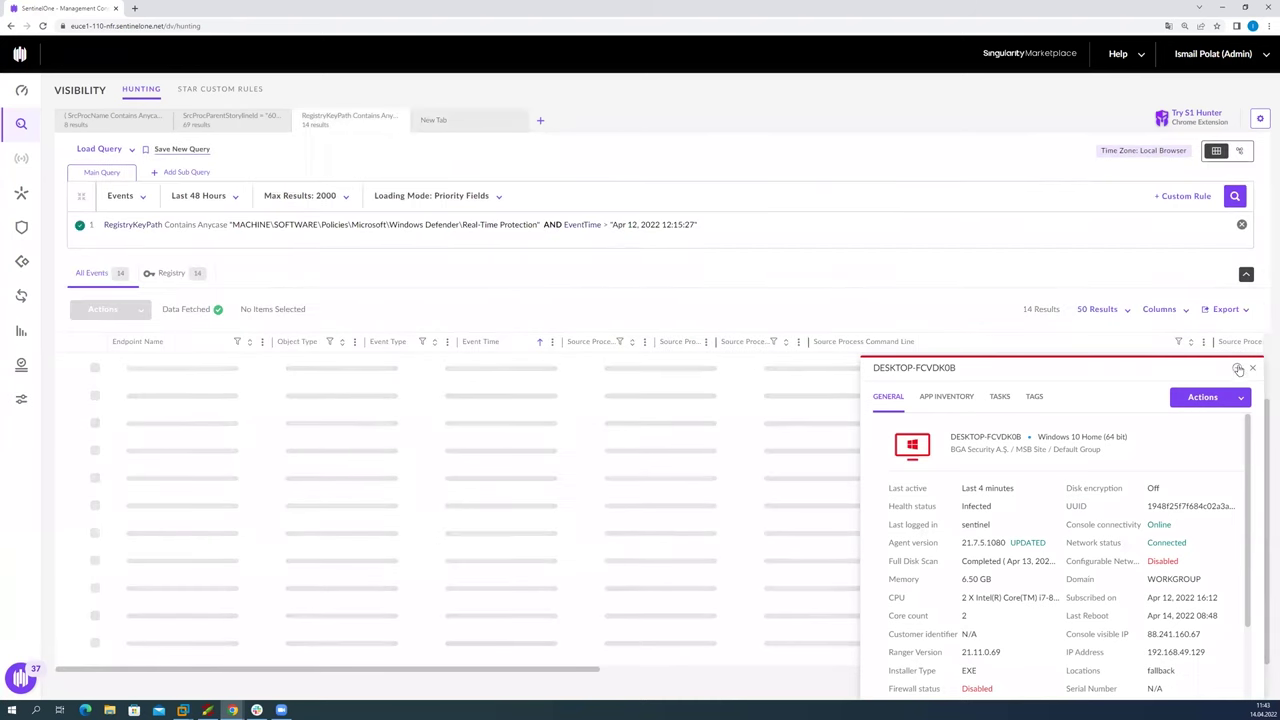
{"action": "left_click", "coordinate": [1250, 370]}
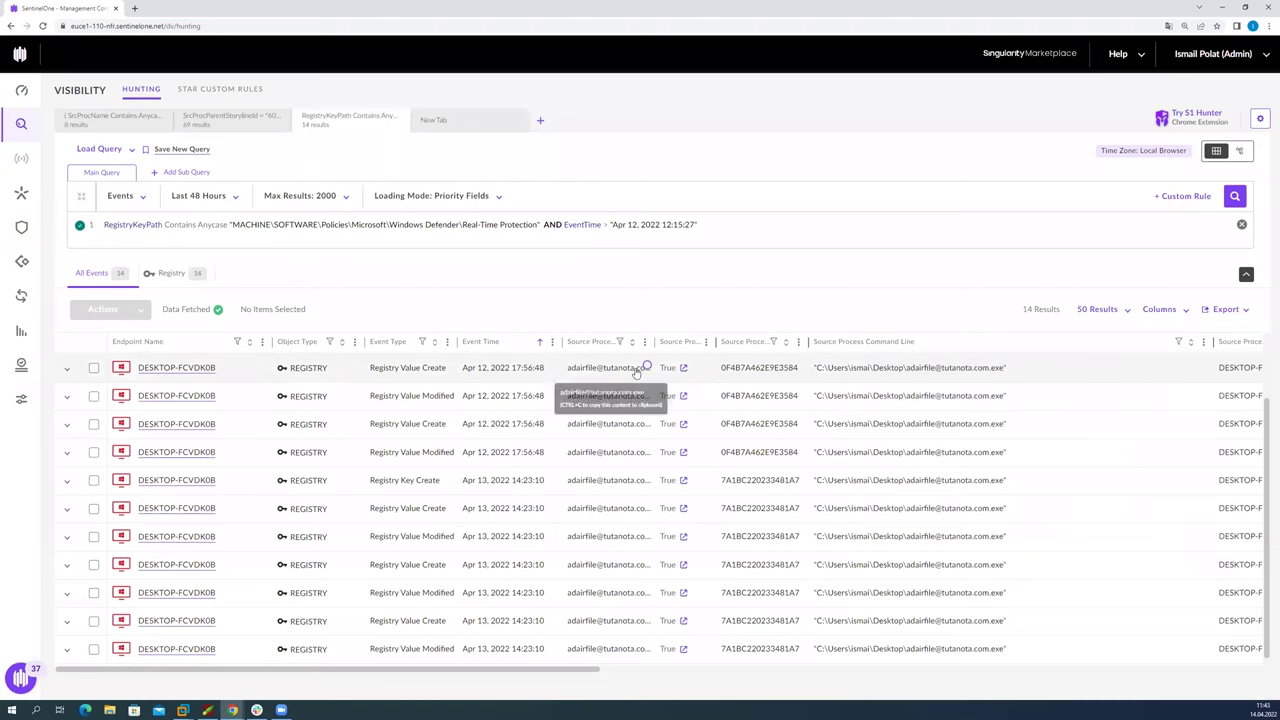
{"action": "left_click", "coordinate": [640, 370]}
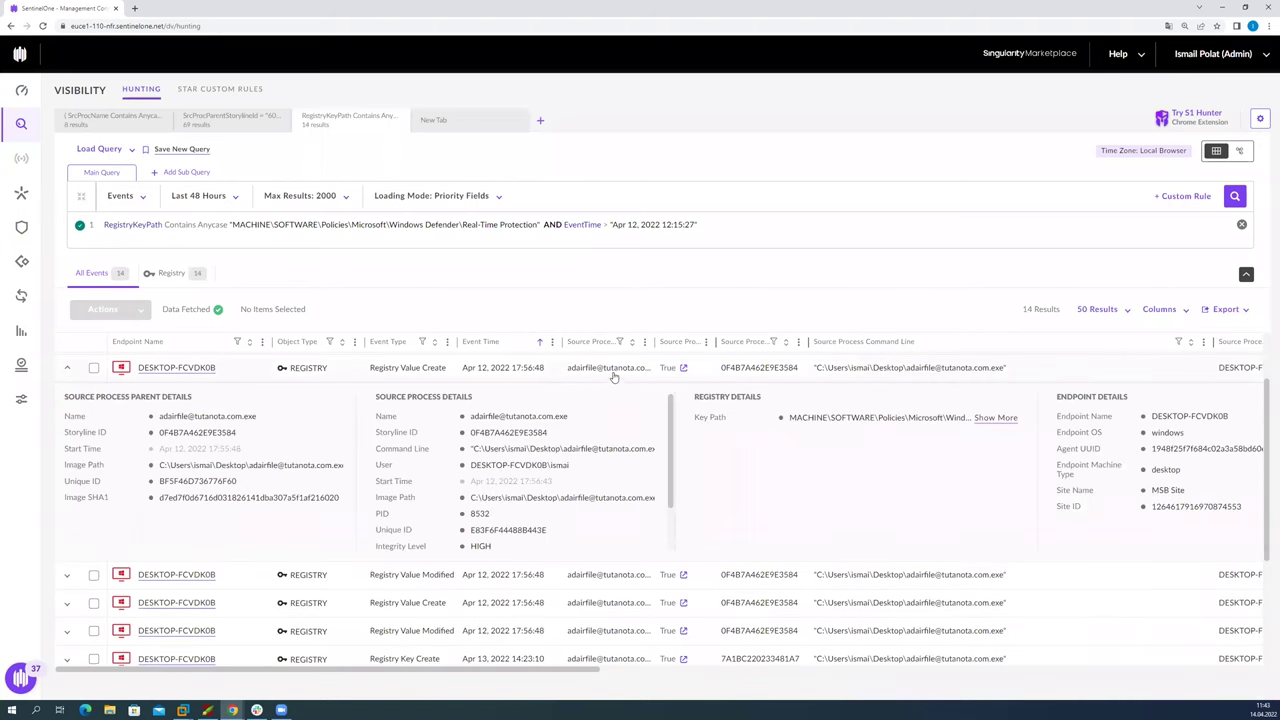
{"action": "left_click", "coordinate": [648, 366]}
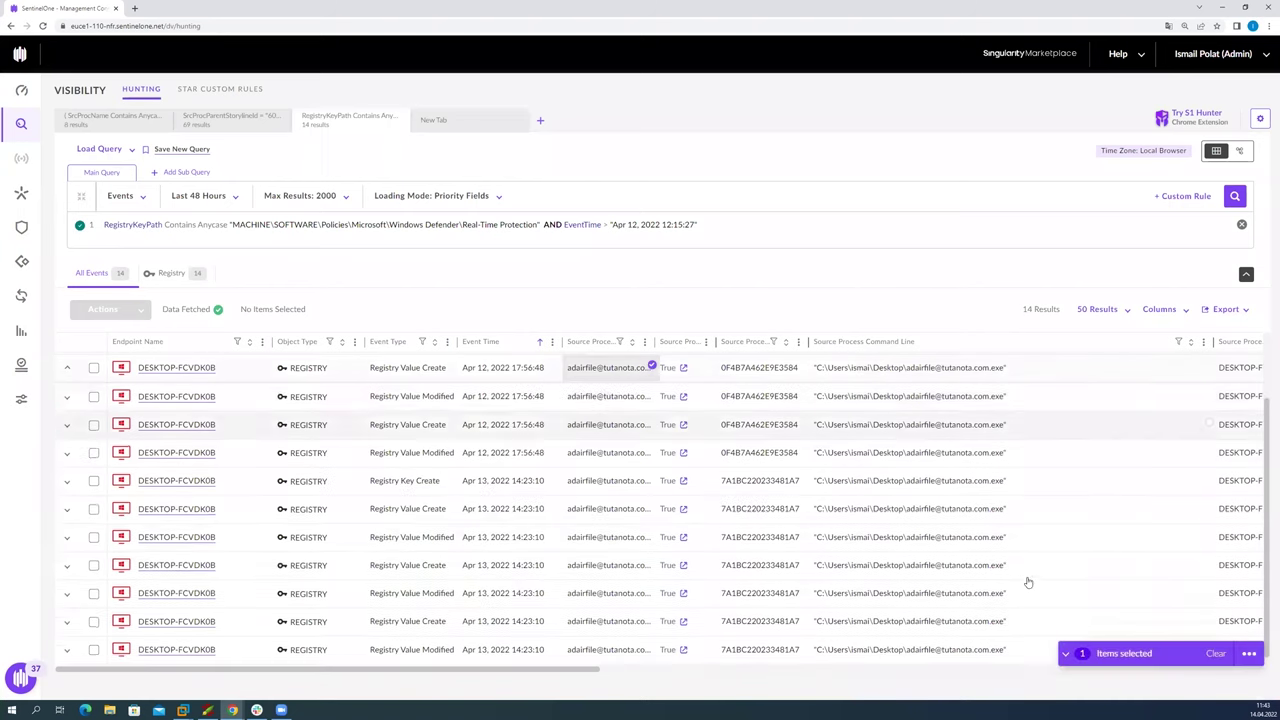
{"action": "left_click", "coordinate": [1130, 653]}
{"action": "left_click_drag", "start_coordinate": [1137, 652], "coordinate": [1156, 660]}
{"action": "key", "text": "ctrl+c"}
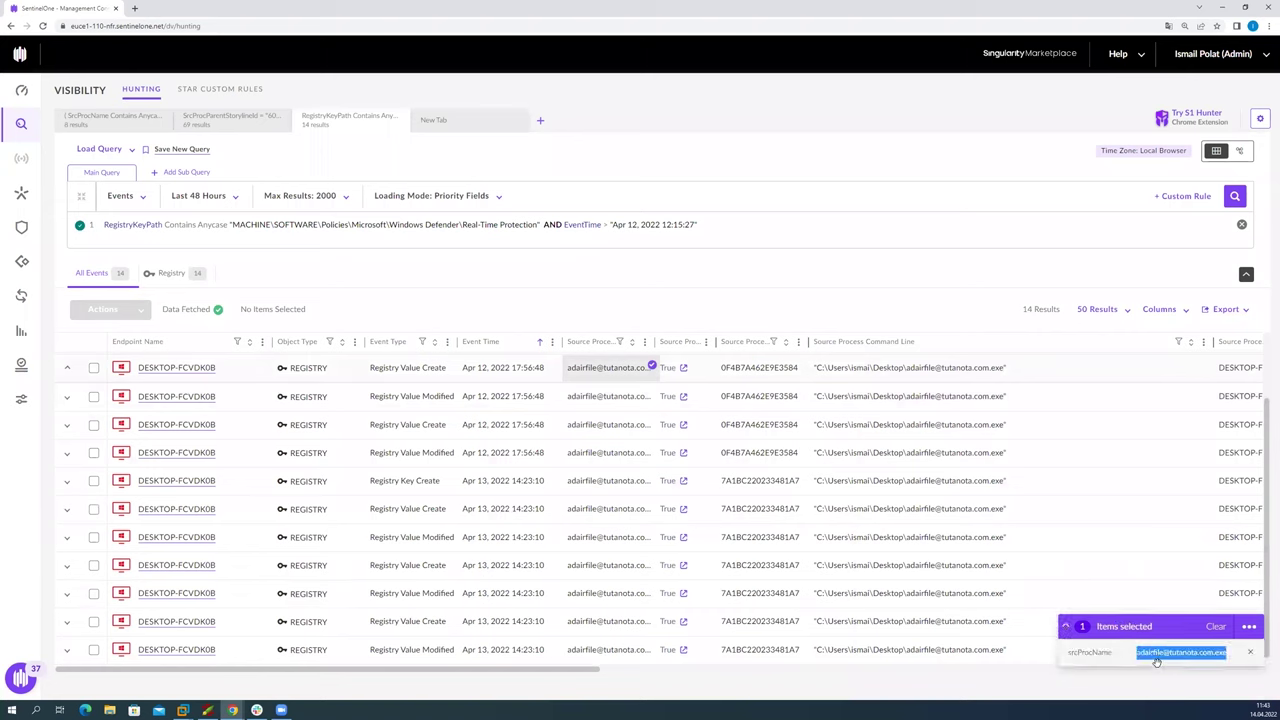
Step: Complete the SrcProcName condition with Contains Anycase and the copied process name on one line, and append AND
{"action": "left_click", "coordinate": [433, 120]}
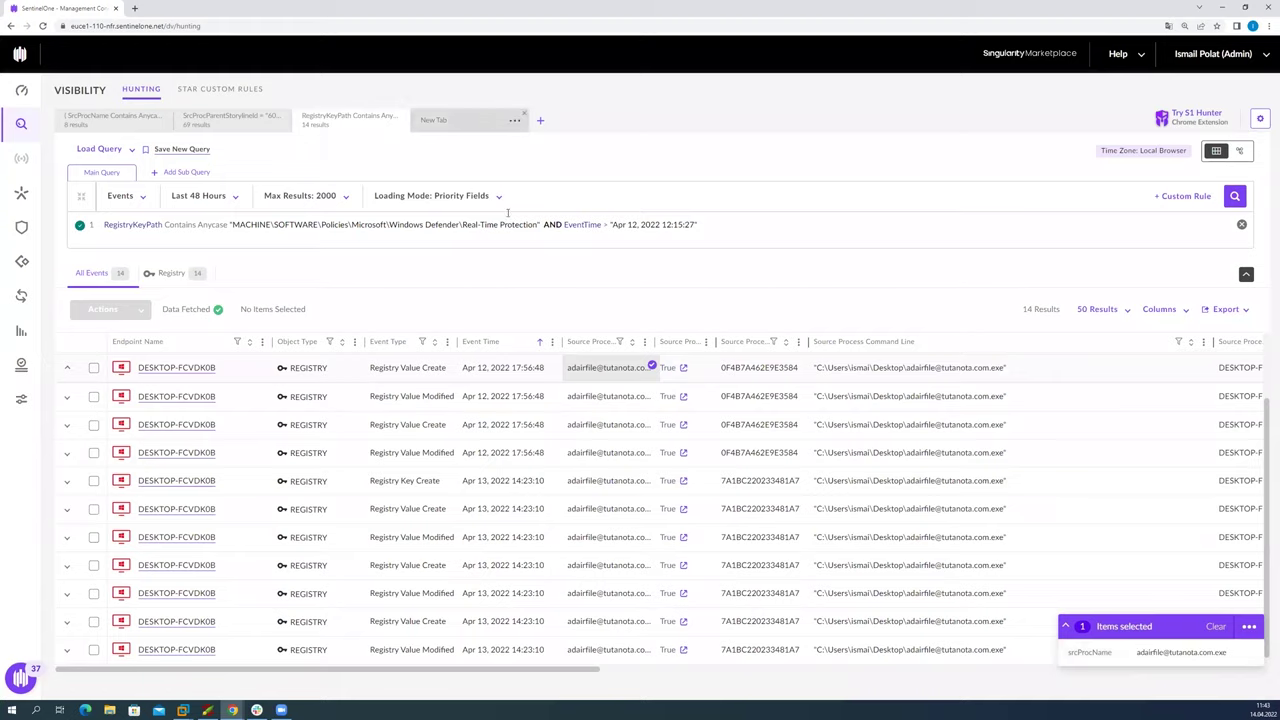
{"action": "left_click", "coordinate": [391, 215]}
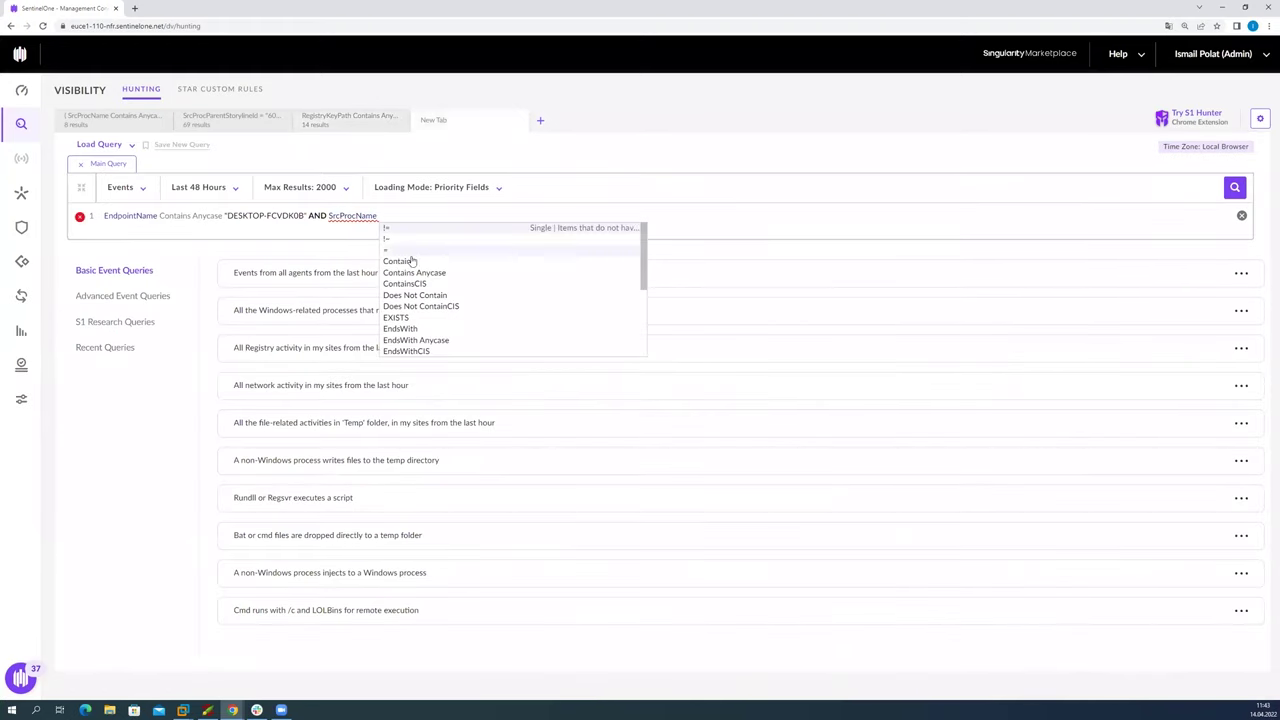
{"action": "left_click", "coordinate": [419, 272]}
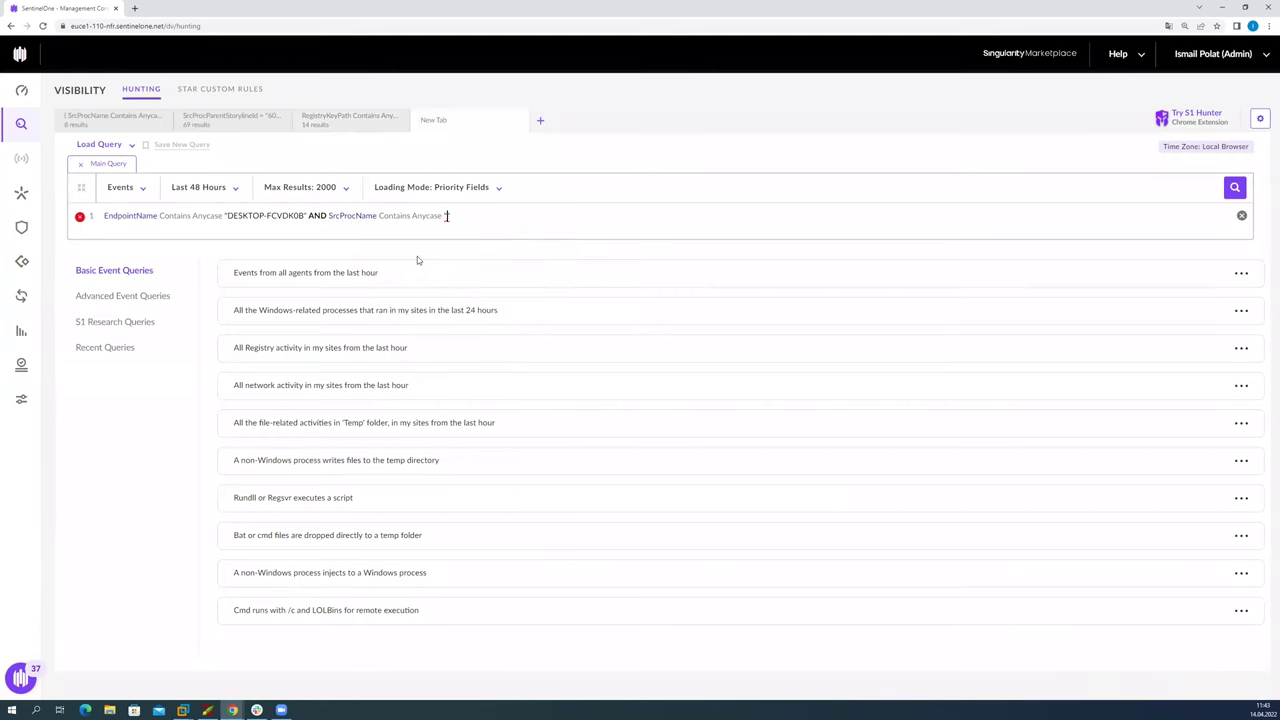
{"action": "key", "text": "ctrl+v"}
{"action": "key", "text": "BackSpace"}
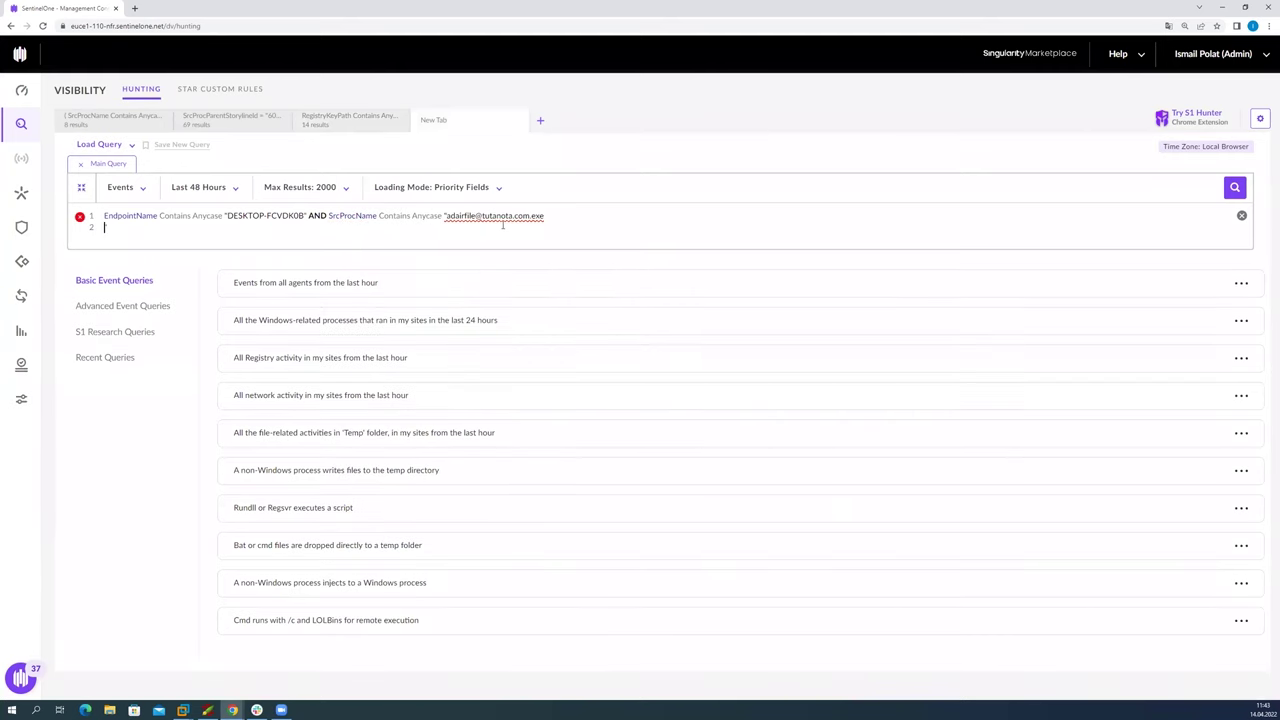
{"action": "key", "text": "BackSpace"}
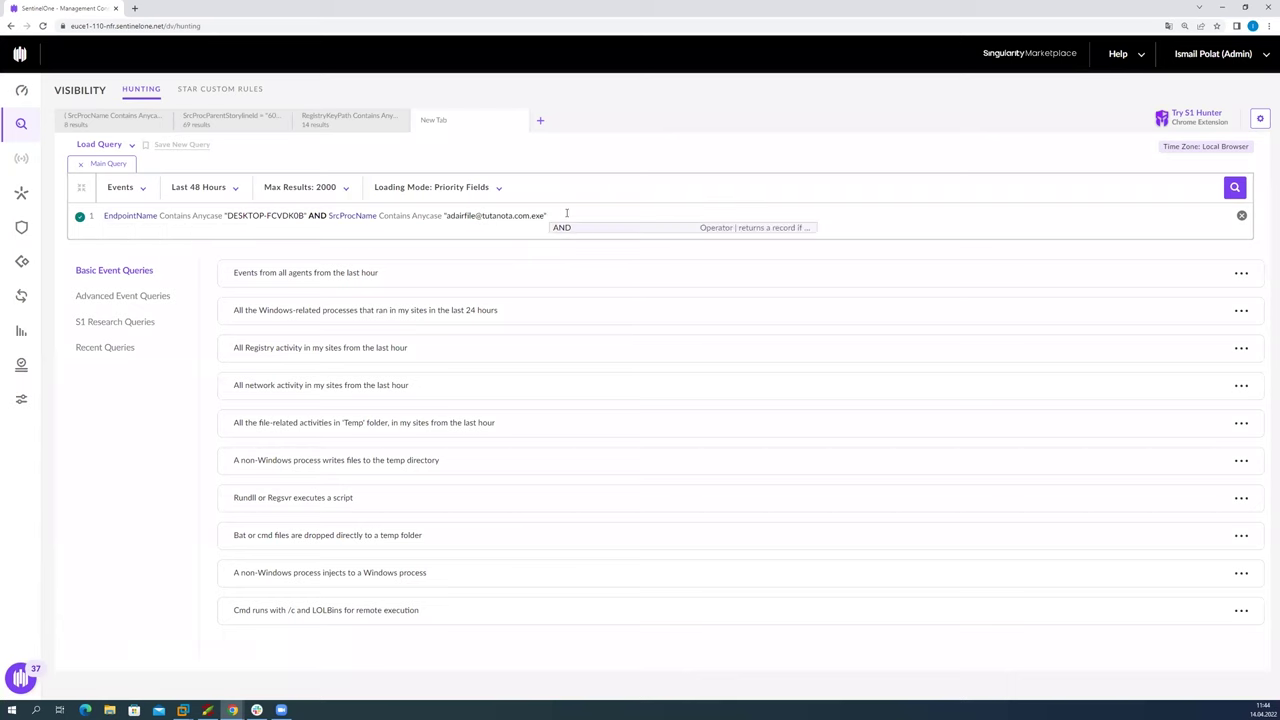
{"action": "key", "text": "Tab"}
{"action": "type", "text": "in"}
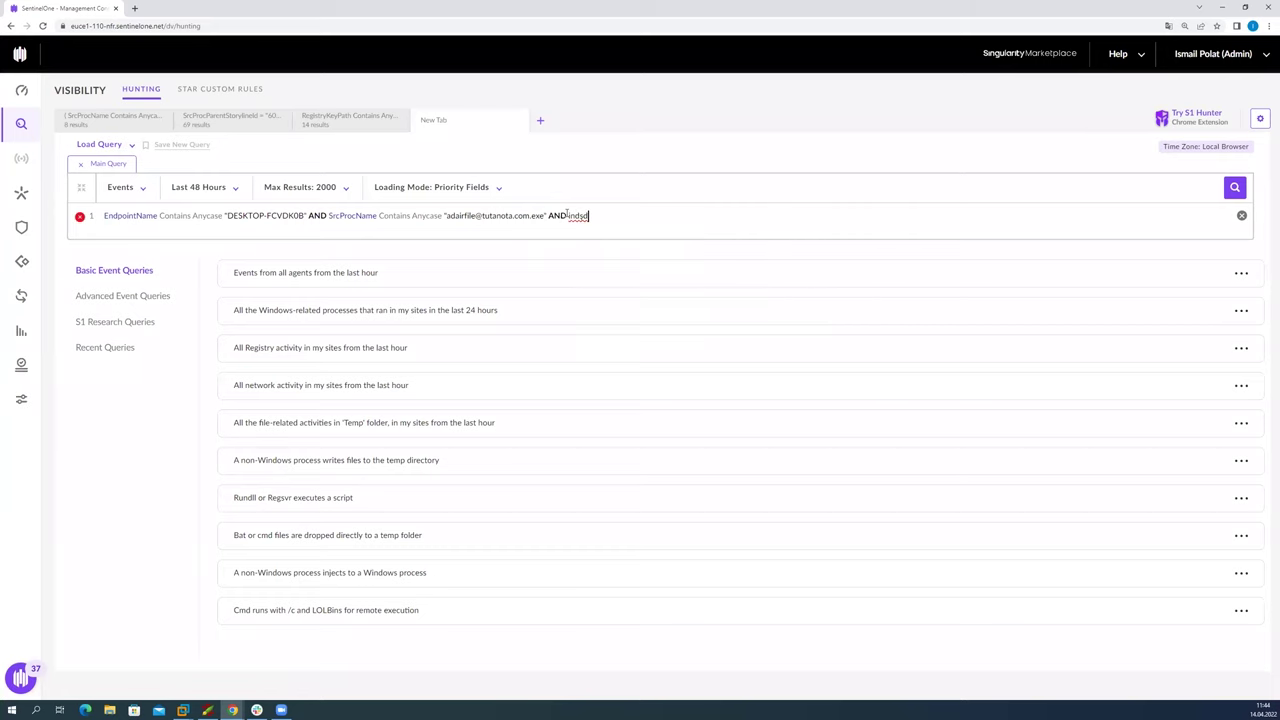
{"action": "type", "text": "dic"}
{"action": "key", "text": "BackSpace"}
{"action": "key", "text": "BackSpace"}
{"action": "key", "text": "BackSpace"}
{"action": "key", "text": "BackSpace"}
{"action": "key", "text": "BackSpace"}
{"action": "type", "text": "in"}
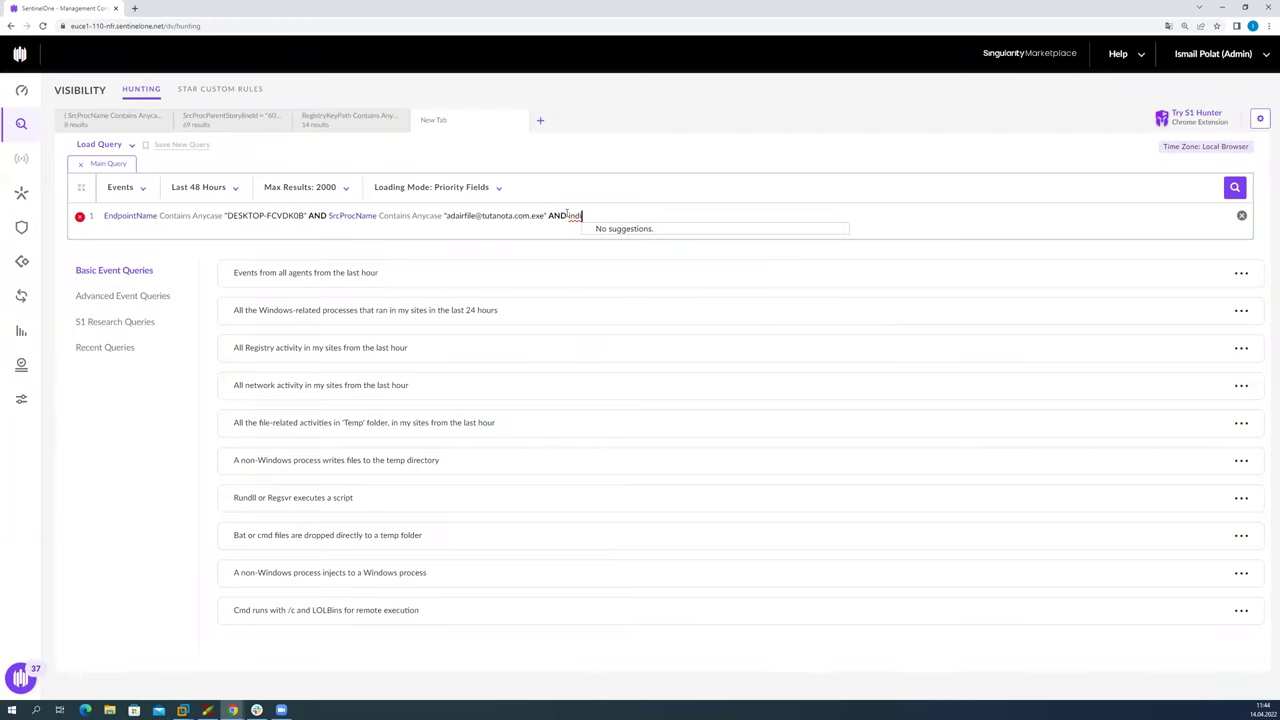
{"action": "key", "text": "BackSpace"}
{"action": "key", "text": "BackSpace"}
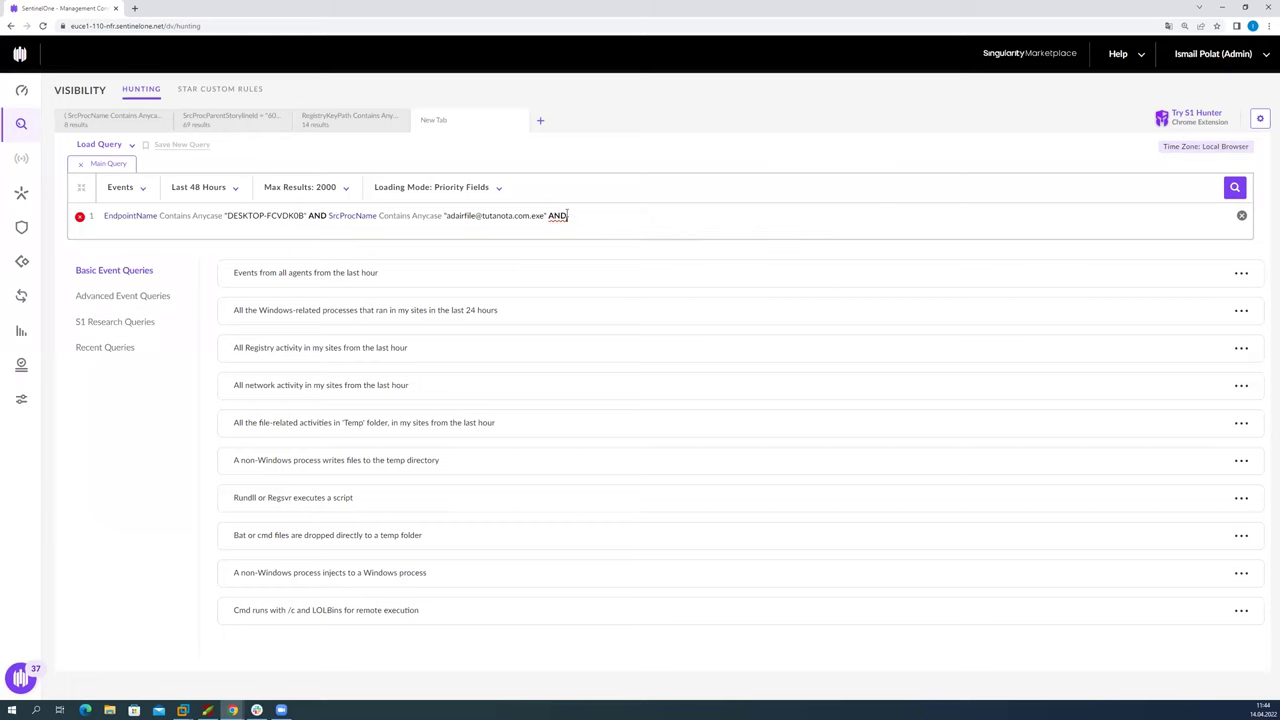
Step: Add the condition IndicatorCategory = "Evasion" to the end of the query
{"action": "type", "text": "in"}
{"action": "key", "text": "Down"}
{"action": "key", "text": "Down"}
{"action": "key", "text": "Up"}
{"action": "key", "text": "Return"}
{"action": "key", "text": "Return"}
{"action": "key", "text": "Down"}
{"action": "key", "text": "Down"}
{"action": "key", "text": "Down"}
{"action": "key", "text": "Down"}
{"action": "key", "text": "Down"}
{"action": "key", "text": "Down"}
{"action": "key", "text": "Down"}
{"action": "key", "text": "Down"}
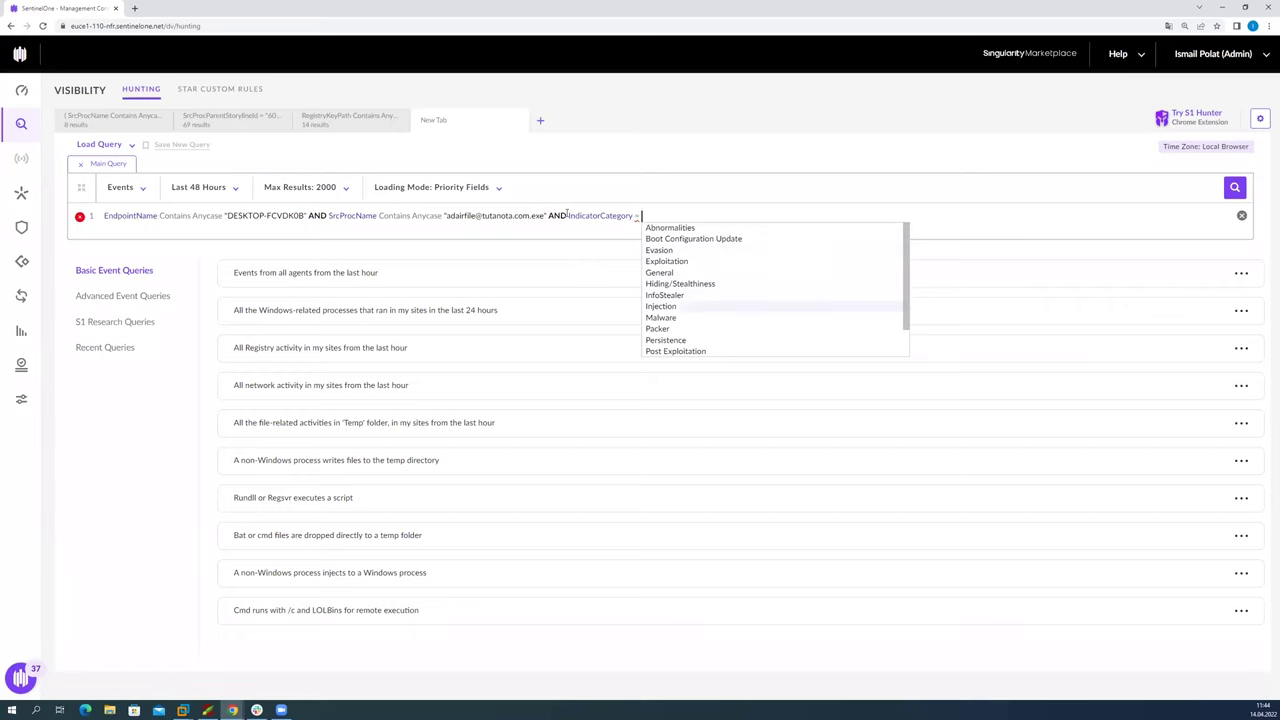
{"action": "key", "text": "Up"}
{"action": "key", "text": "Up"}
{"action": "key", "text": "Up"}
{"action": "key", "text": "Up"}
{"action": "key", "text": "Up"}
{"action": "key", "text": "Up"}
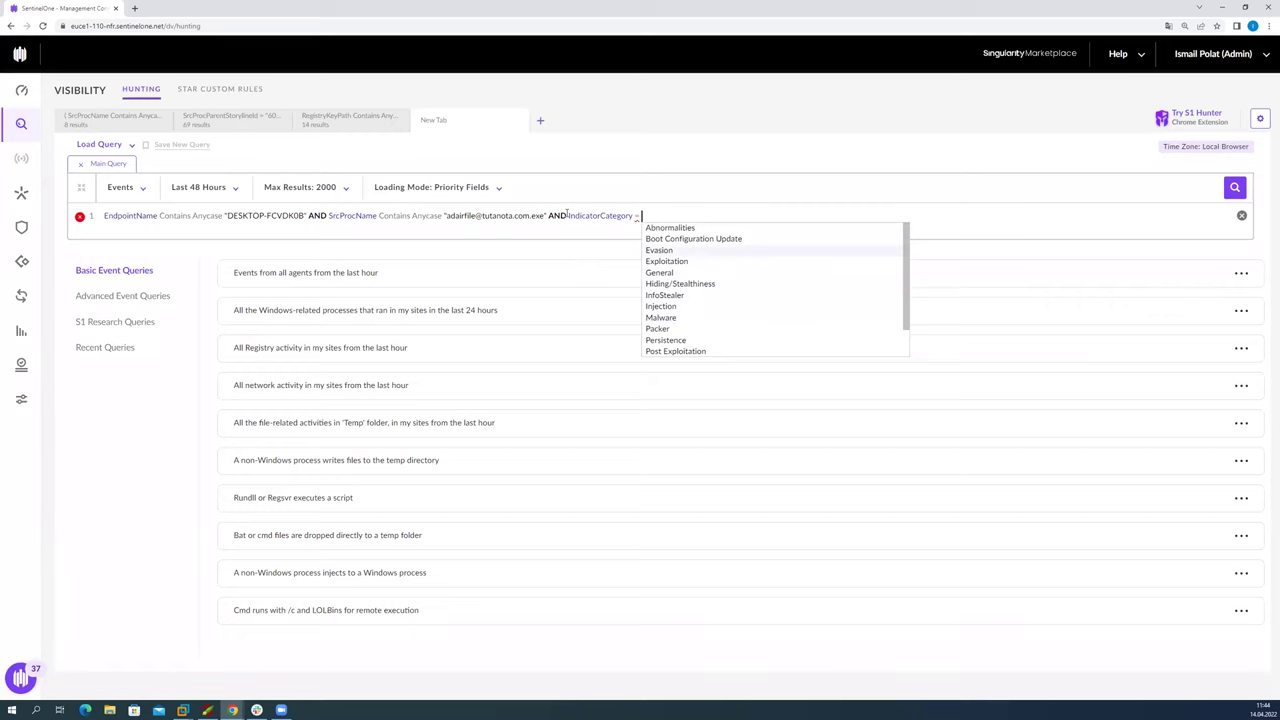
{"action": "key", "text": "Return"}
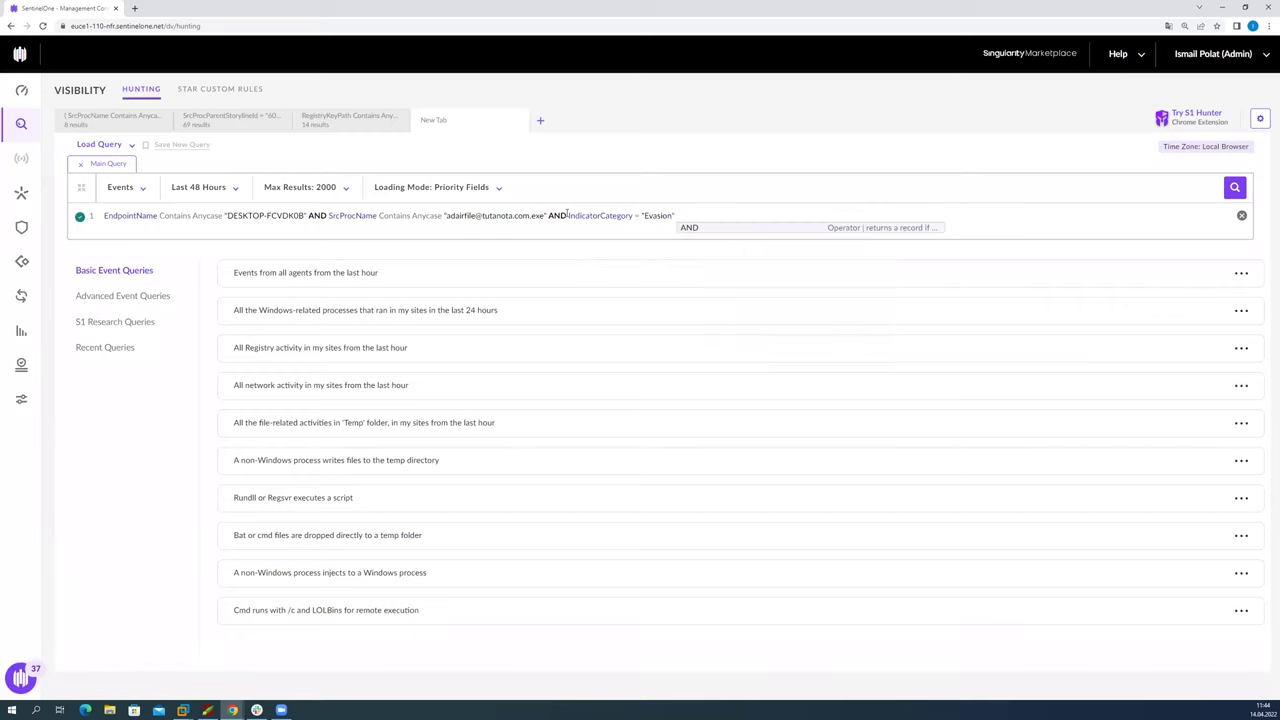
Step: Append AND EventTime > "Apr 13, 2022 14:07:06" to the query and run the hunt
{"action": "key", "text": "Return"}
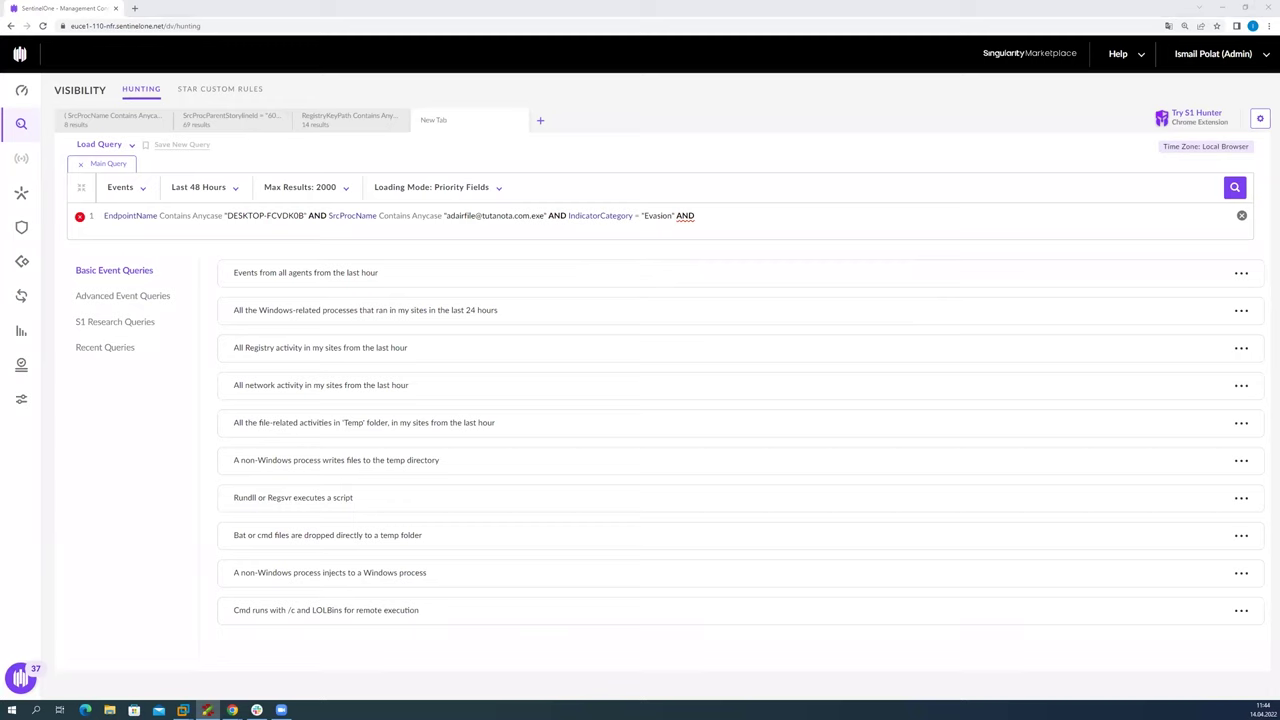
{"action": "left_click", "coordinate": [713, 215]}
{"action": "type", "text": "EventTime = \"Apr 13, 2022 14:07:06\""}
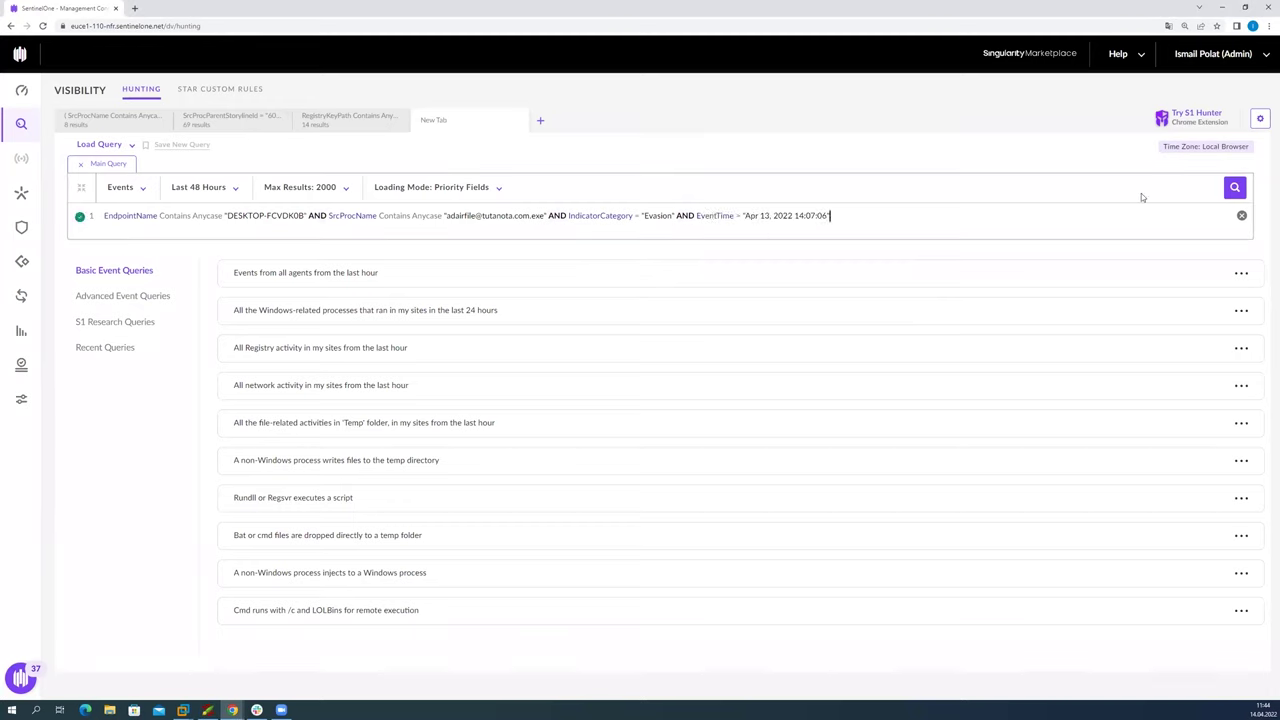
{"action": "left_click", "coordinate": [1234, 187]}
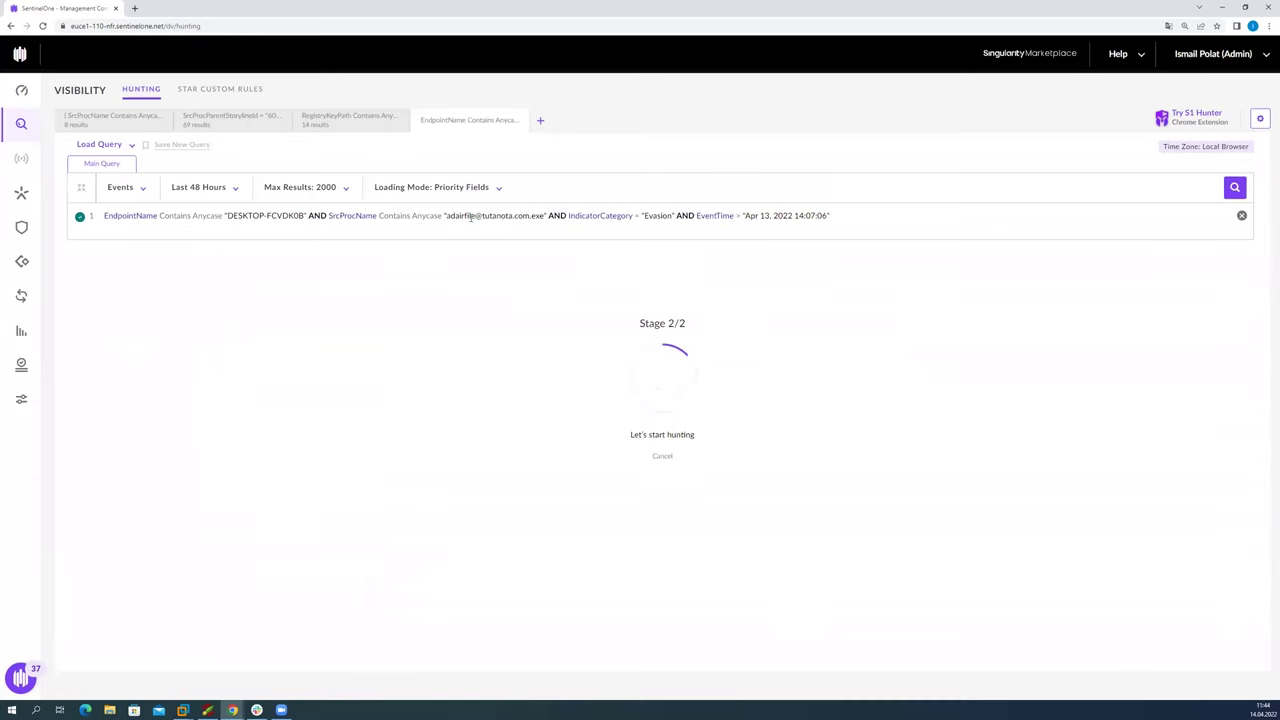
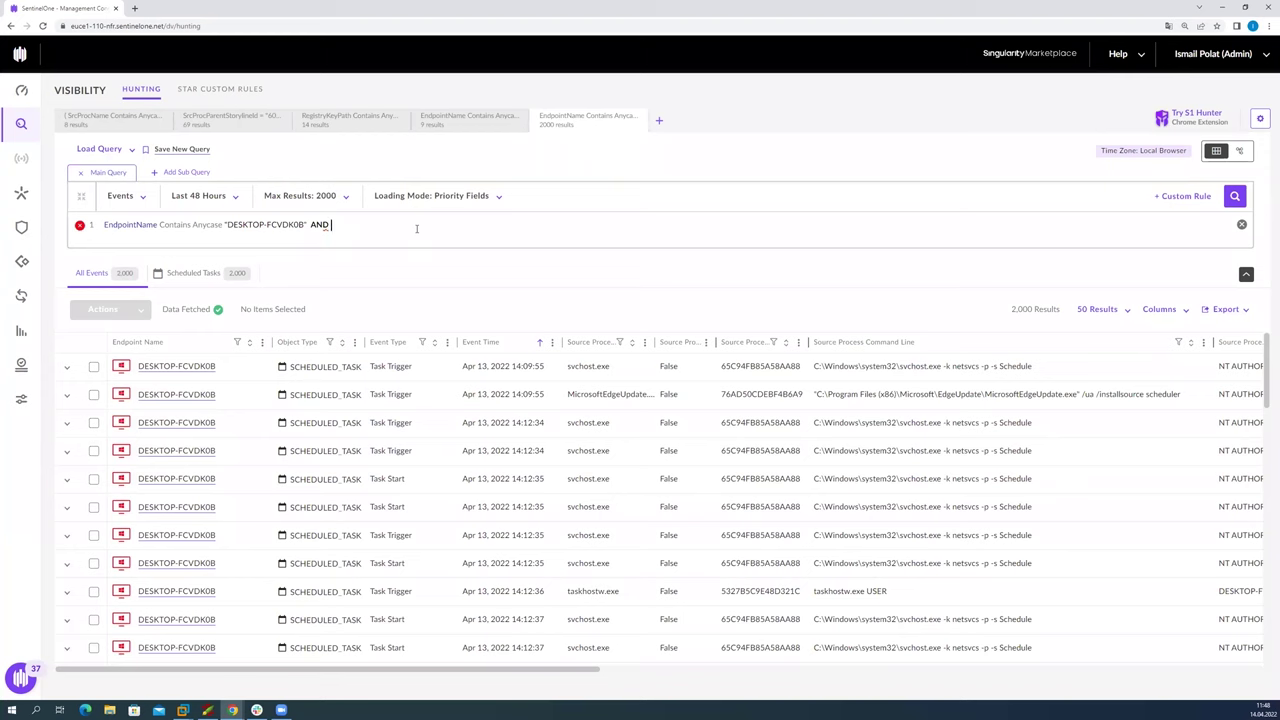
Step: Complete the endpoint query after AND with the condition EventType = "Task Register"
{"action": "key", "text": "Down"}
{"action": "key", "text": "Return"}
{"action": "key", "text": "Down"}
{"action": "key", "text": "Down"}
{"action": "type", "text": "="}
{"action": "key", "text": "Down"}
{"action": "key", "text": "Down"}
{"action": "key", "text": "Down"}
{"action": "key", "text": "Down"}
{"action": "key", "text": "Down"}
{"action": "key", "text": "Down"}
{"action": "key", "text": "Down"}
{"action": "type", "text": "tas"}
{"action": "key", "text": "Down"}
{"action": "key", "text": "Down"}
{"action": "key", "text": "Up"}
{"action": "key", "text": "Return"}
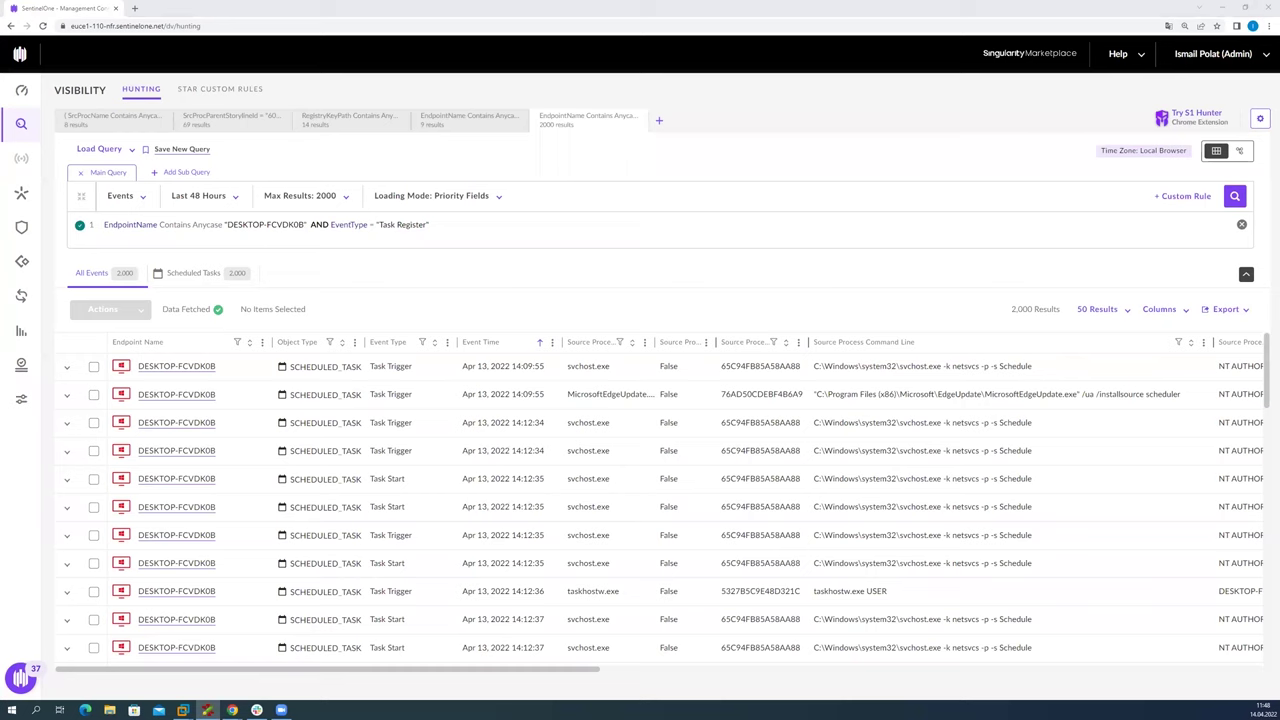
Step: Append AND EventTime < "Apr 13, 2022 14:50:09" to the Task Register query and run it
{"action": "left_click", "coordinate": [836, 196]}
{"action": "type", "text": "AND EventTime < \"Apr 13, 2022 14:50:09\""}
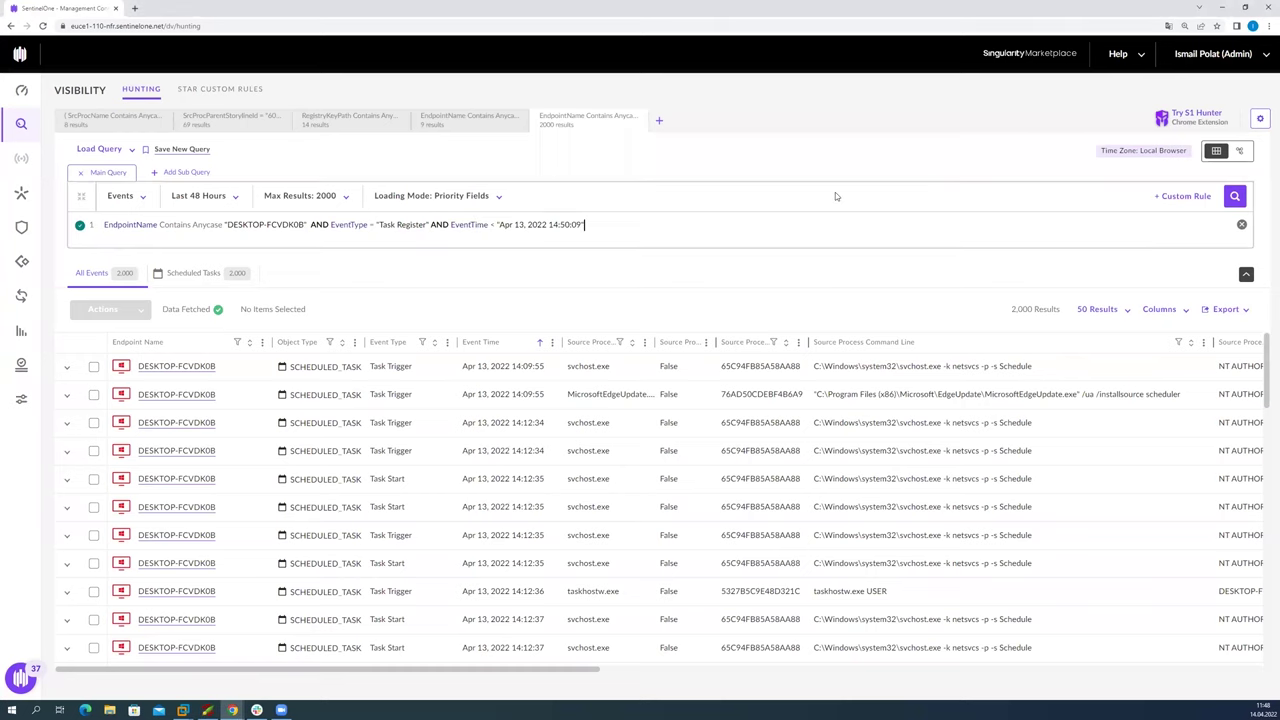
{"action": "left_click", "coordinate": [1234, 196]}
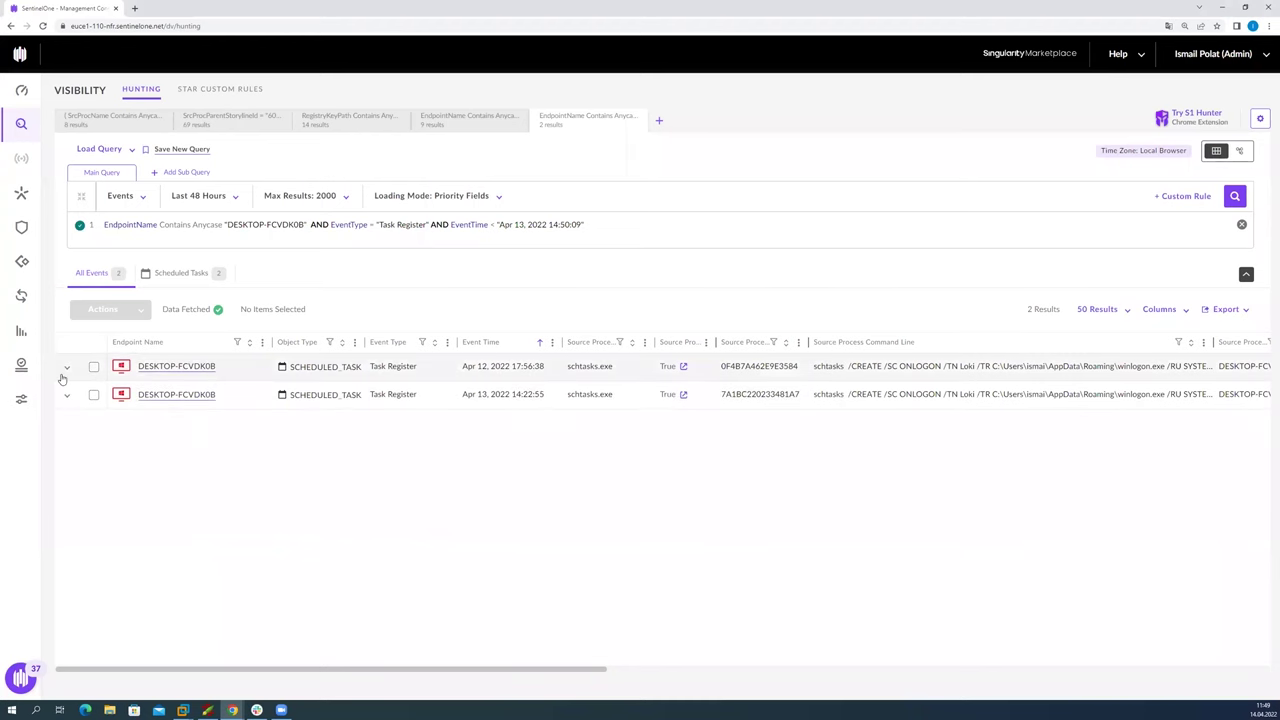
Step: Expand the Apr 12 Task Register event and examine the full schtasks command line, then close it
{"action": "left_click", "coordinate": [66, 368]}
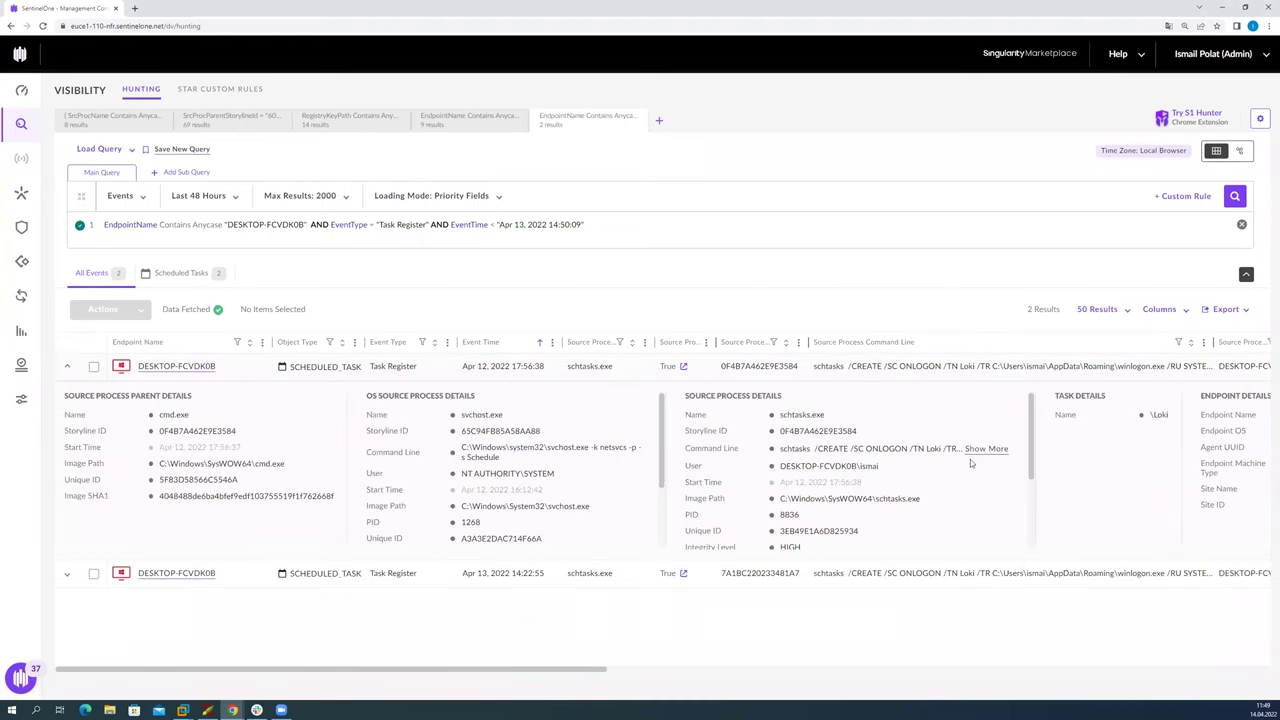
{"action": "left_click", "coordinate": [985, 451]}
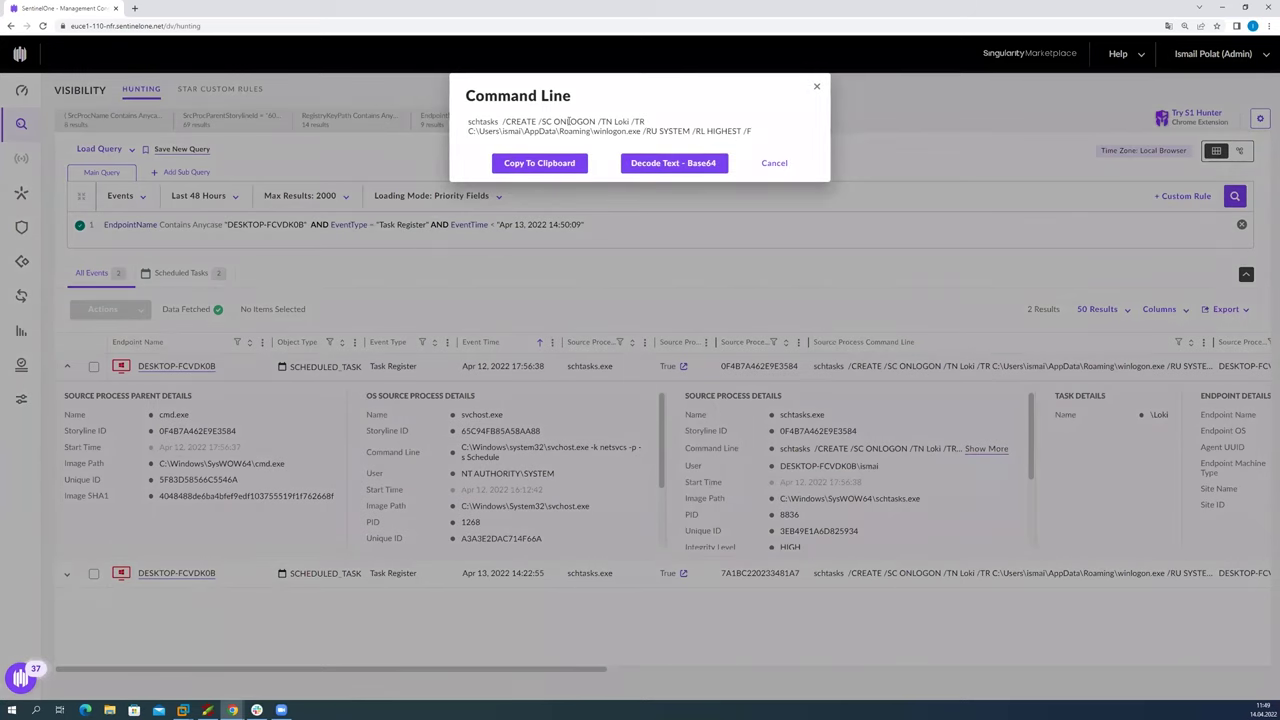
{"action": "double_click", "coordinate": [568, 121]}
{"action": "double_click", "coordinate": [607, 132]}
{"action": "double_click", "coordinate": [621, 121]}
{"action": "left_click", "coordinate": [599, 189]}
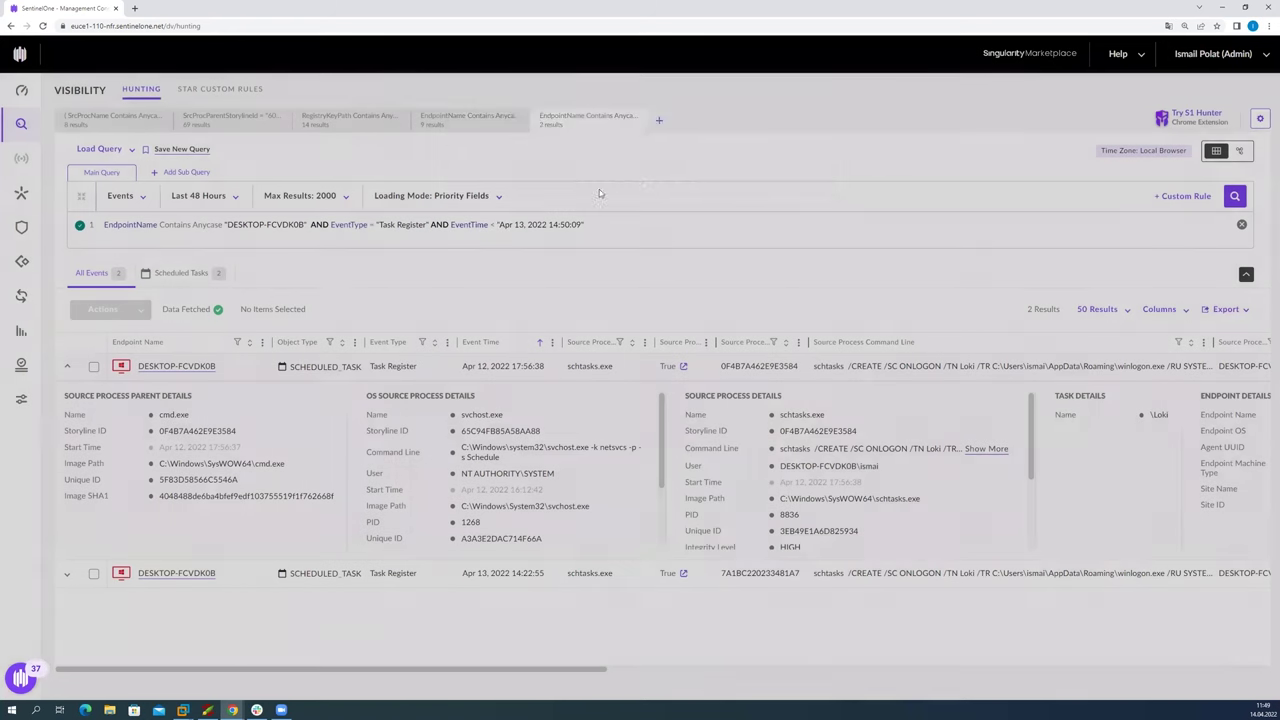
Step: Run the query DnsRequest Contains Anycase "loki" in a new hunting tab
{"action": "left_click", "coordinate": [660, 121]}
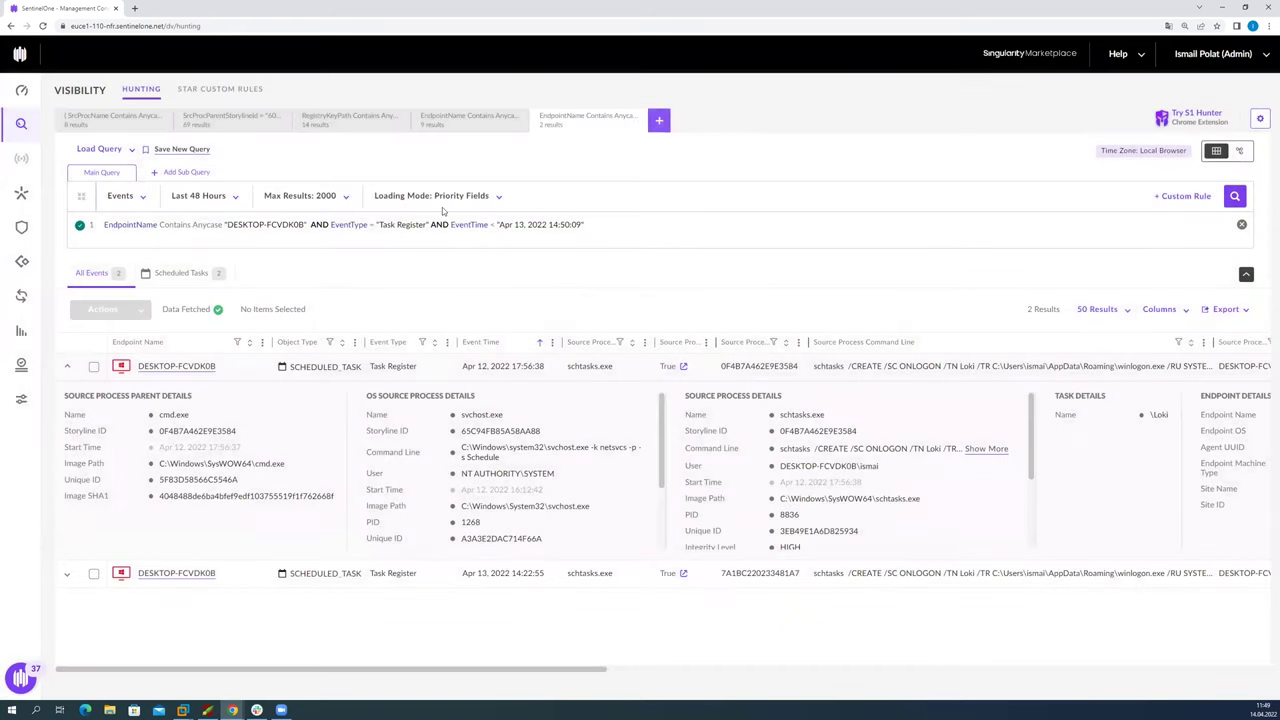
{"action": "type", "text": "dns"}
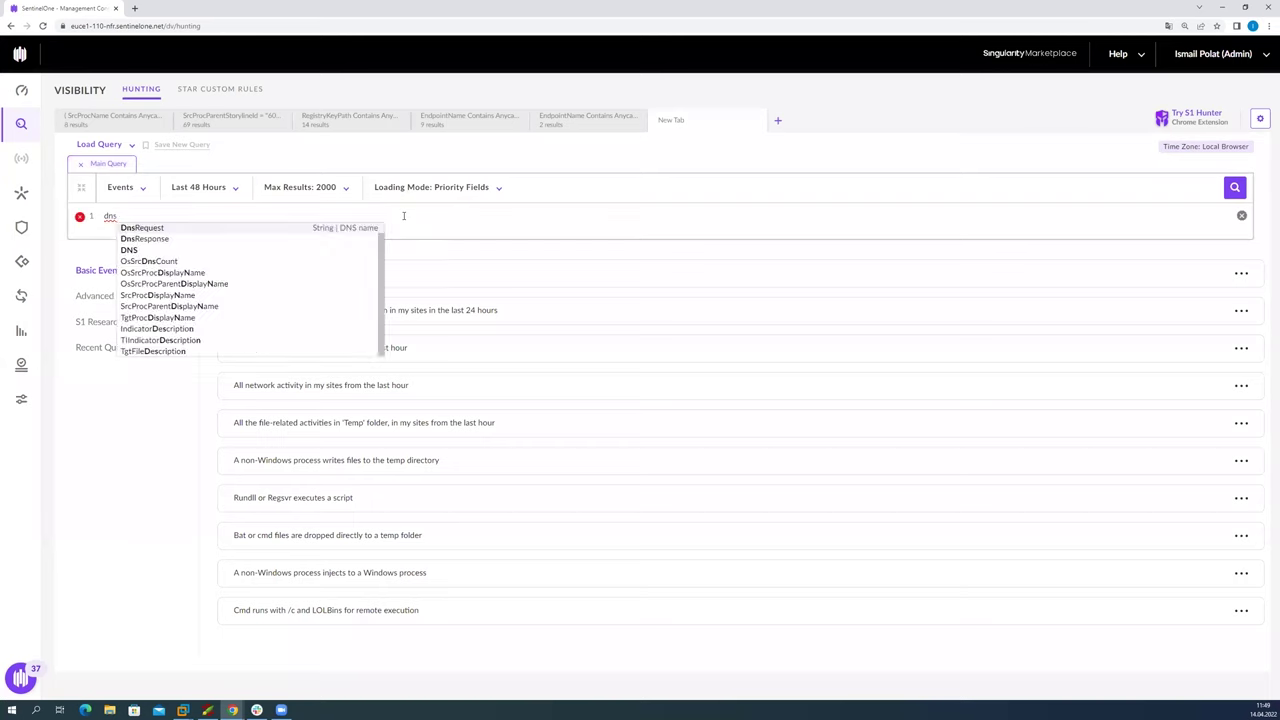
{"action": "key", "text": "Return"}
{"action": "key", "text": "Down"}
{"action": "key", "text": "Return"}
{"action": "type", "text": "lok"}
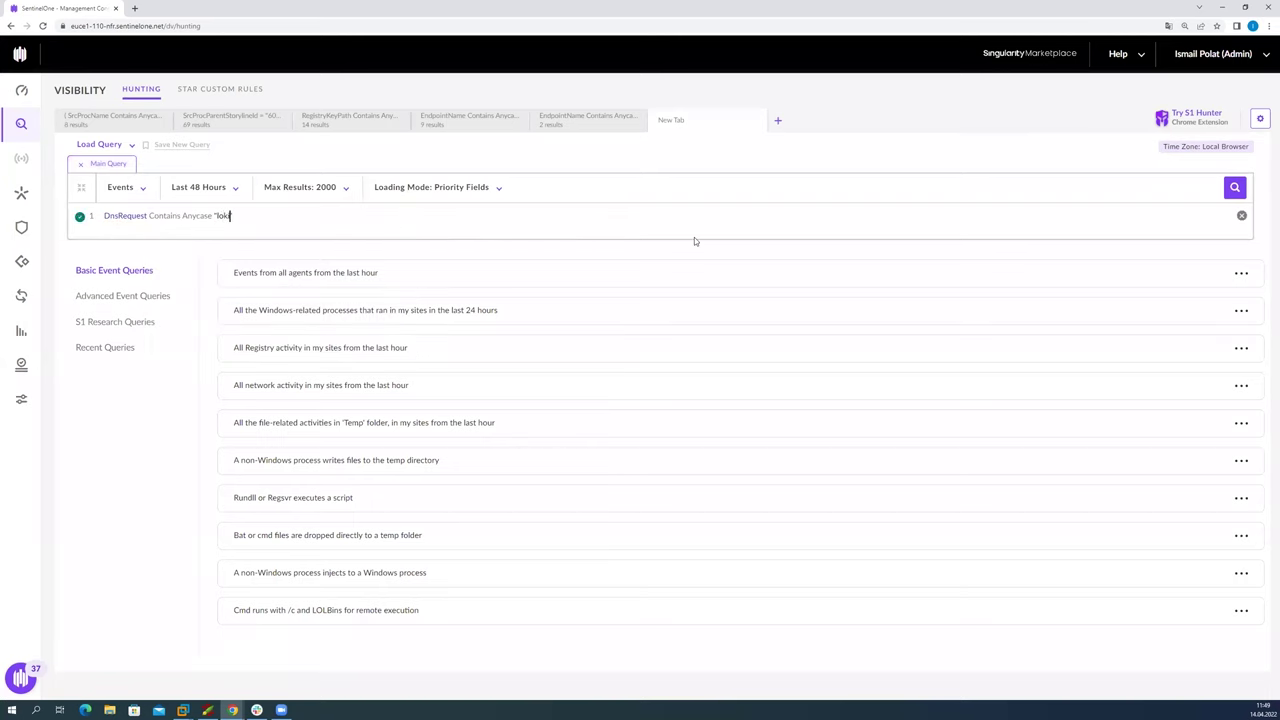
{"action": "key", "text": "Return"}
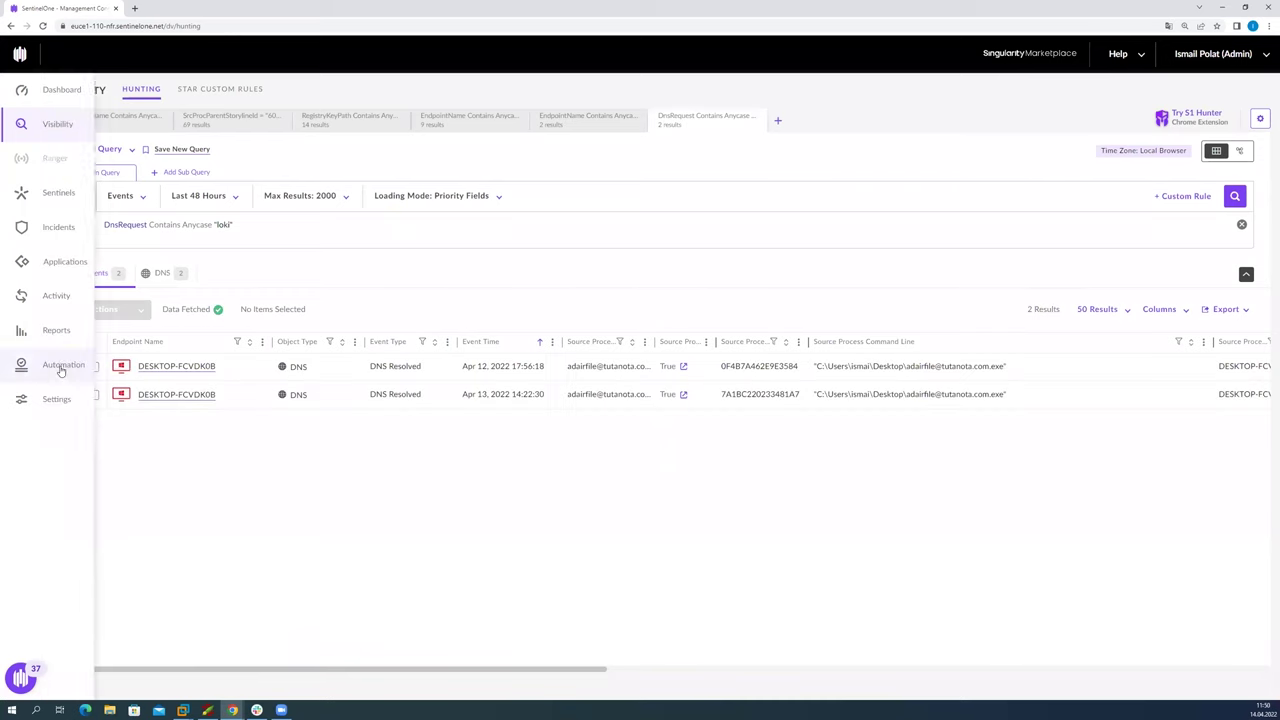
Step: Expand the Apr 12 DNS Resolved event and examine its source process, DNS and endpoint details
{"action": "left_click", "coordinate": [68, 368]}
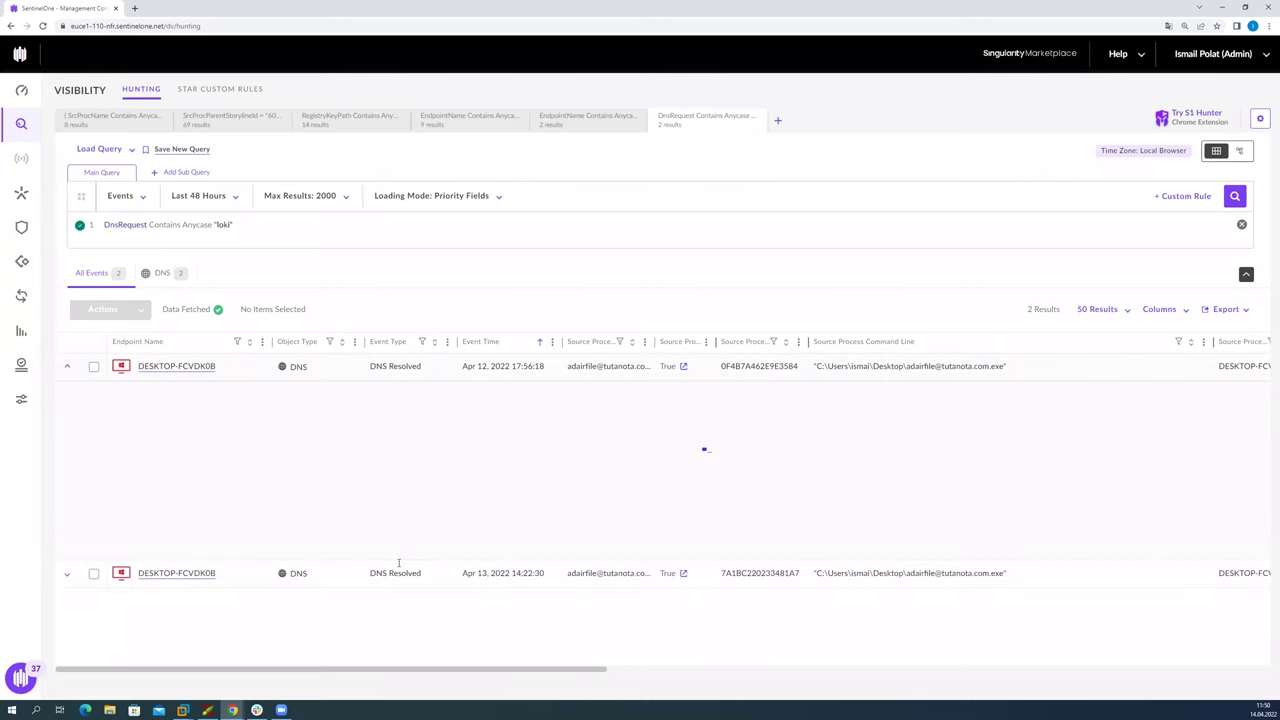
{"action": "left_click_drag", "start_coordinate": [459, 670], "coordinate": [759, 672]}
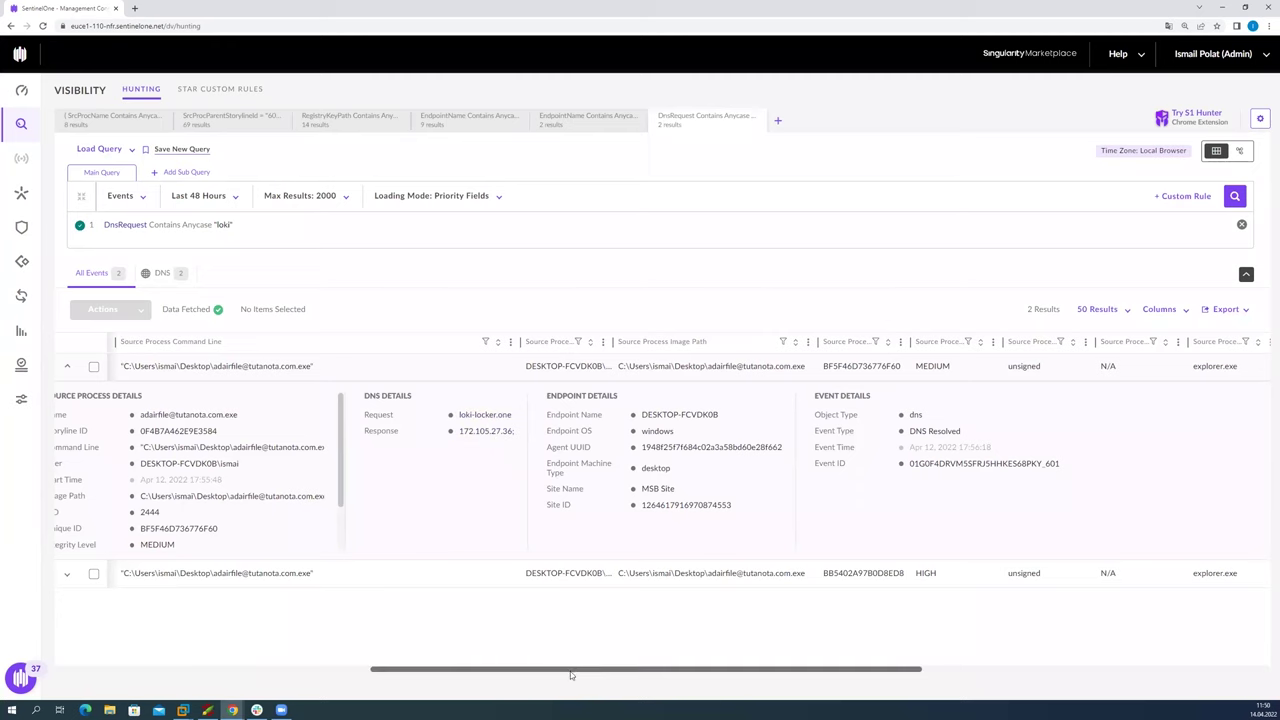
{"action": "left_click_drag", "start_coordinate": [536, 672], "coordinate": [330, 650]}
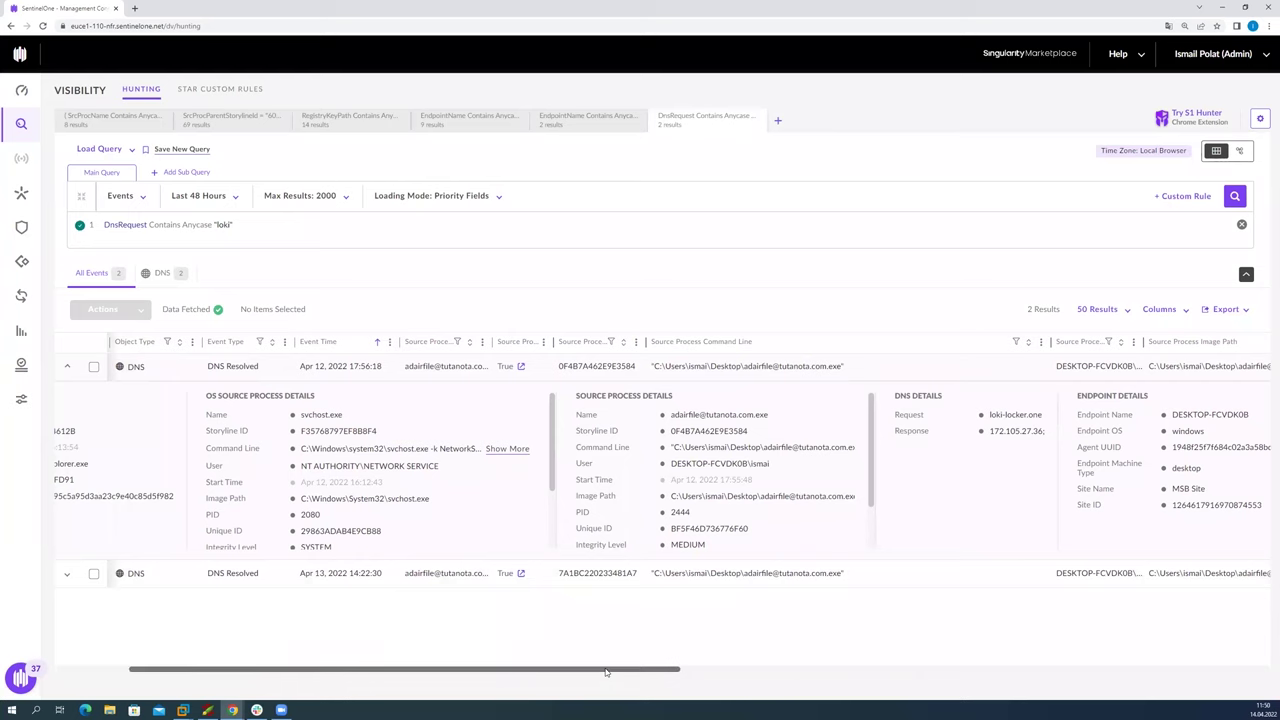
{"action": "left_click_drag", "start_coordinate": [605, 668], "coordinate": [559, 668]}
{"action": "left_click_drag", "start_coordinate": [468, 652], "coordinate": [440, 655]}
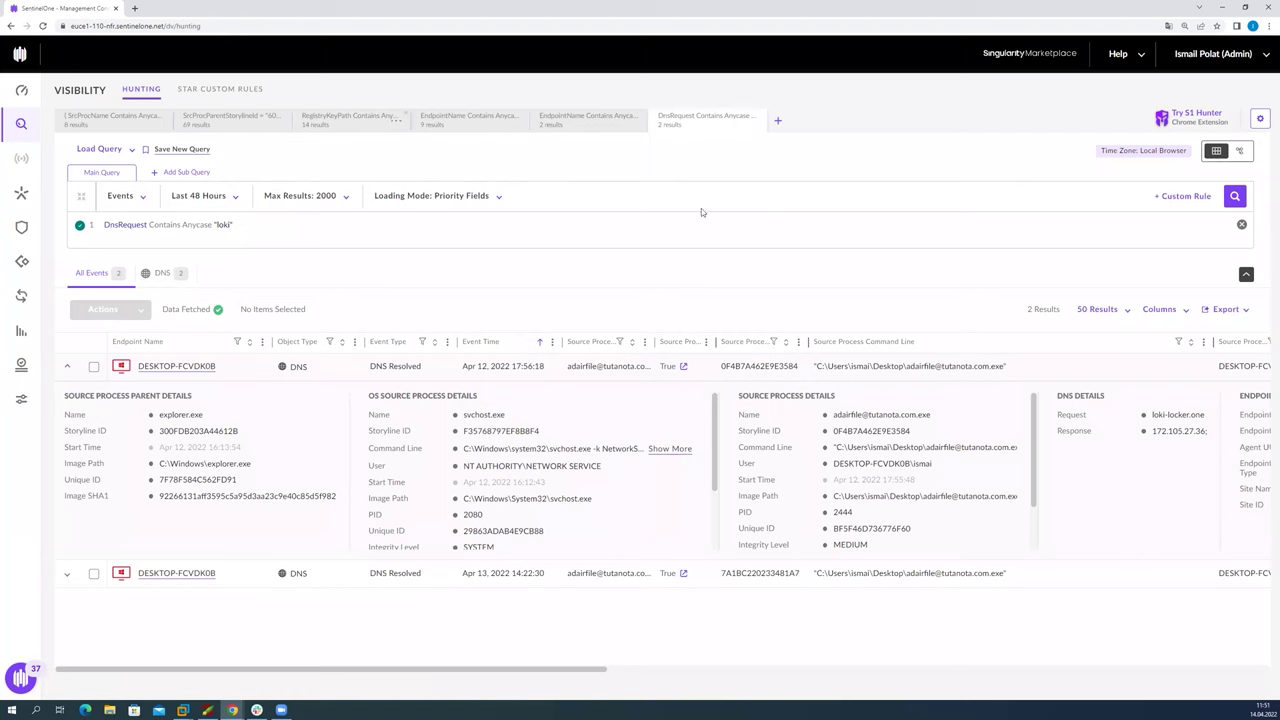
Step: Copy the EndpointName condition from the Task Register query into a new hunting tab's query
{"action": "left_click", "coordinate": [777, 121]}
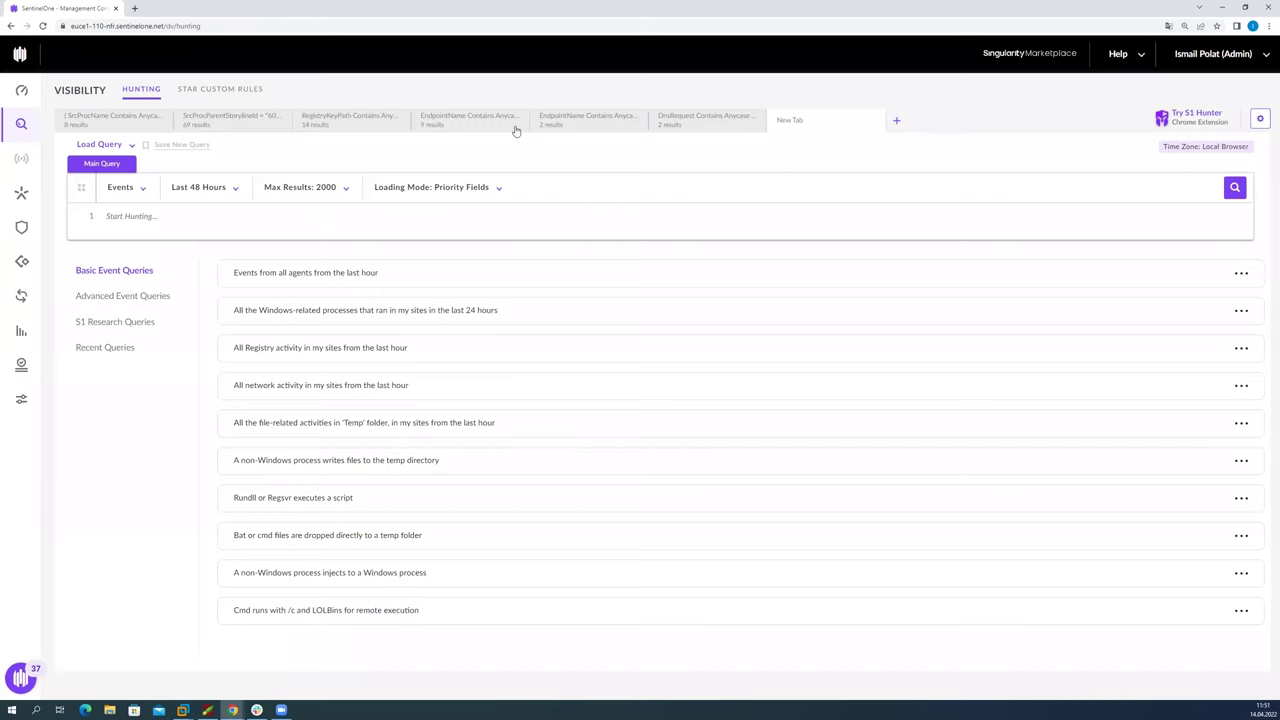
{"action": "left_click", "coordinate": [549, 132]}
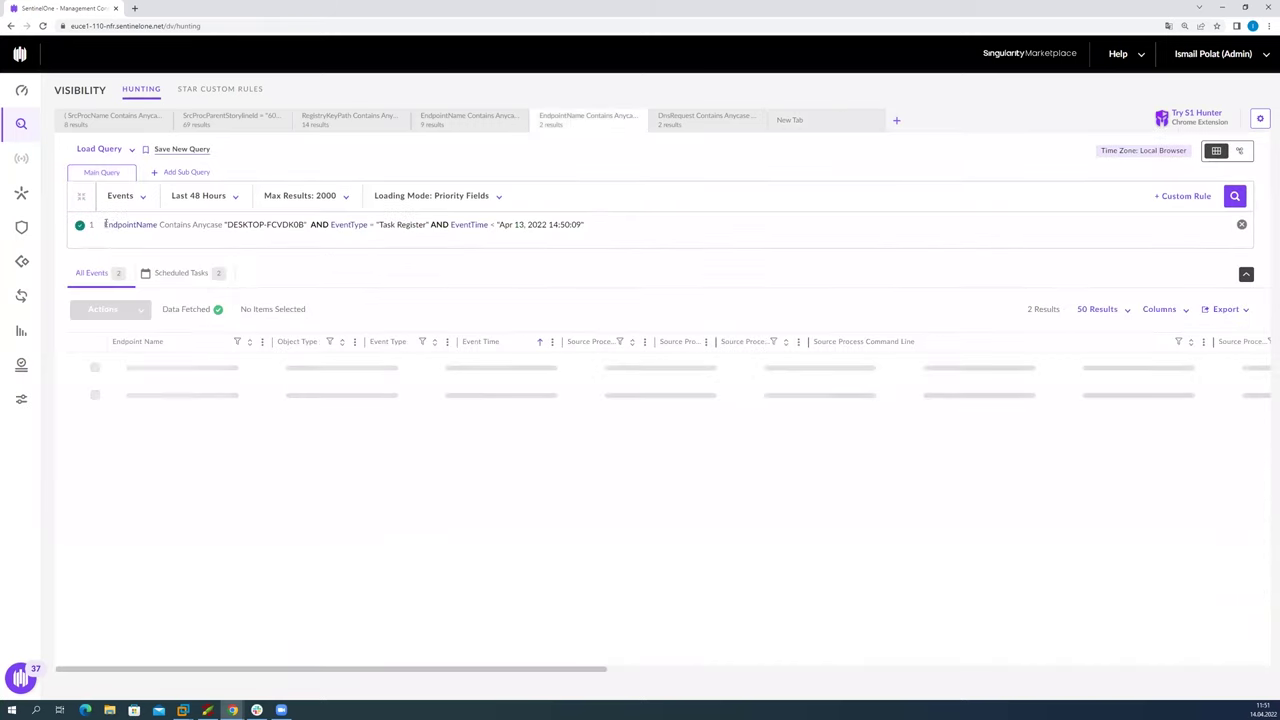
{"action": "left_click_drag", "start_coordinate": [104, 224], "coordinate": [308, 226]}
{"action": "key", "text": "ctrl+c"}
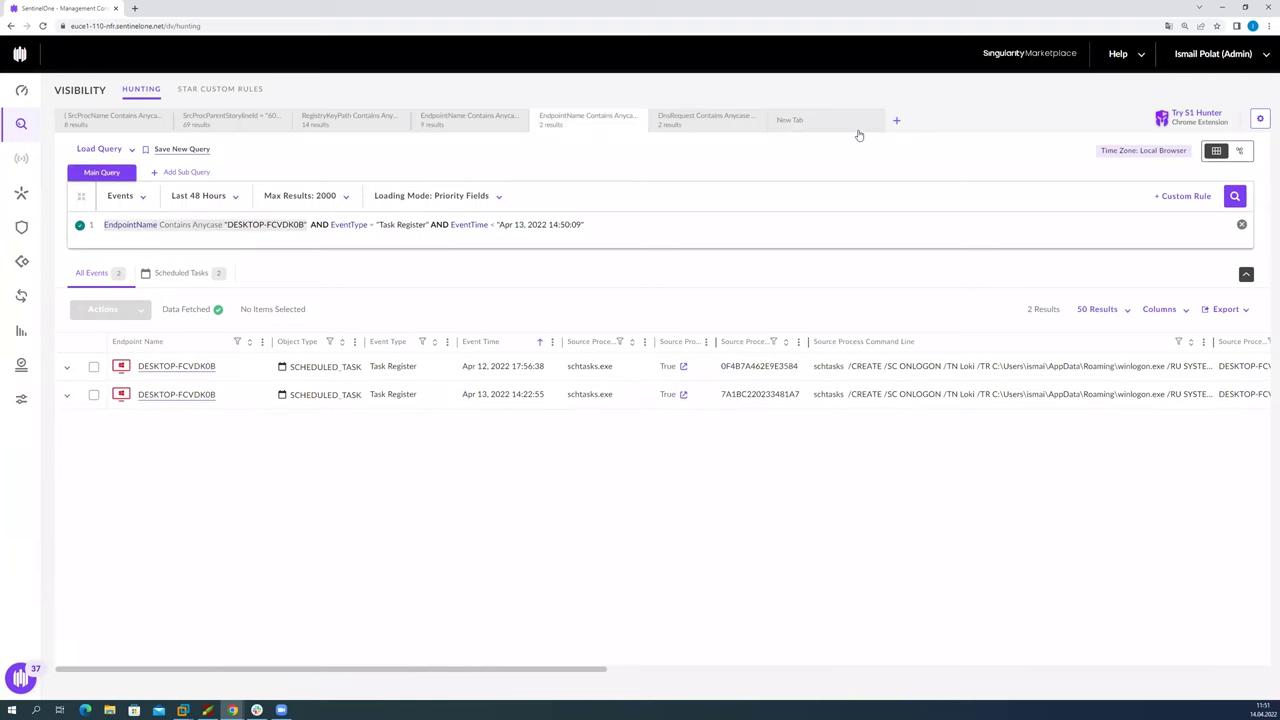
{"action": "left_click", "coordinate": [790, 120]}
{"action": "left_click", "coordinate": [344, 228]}
{"action": "key", "text": "ctrl+v"}
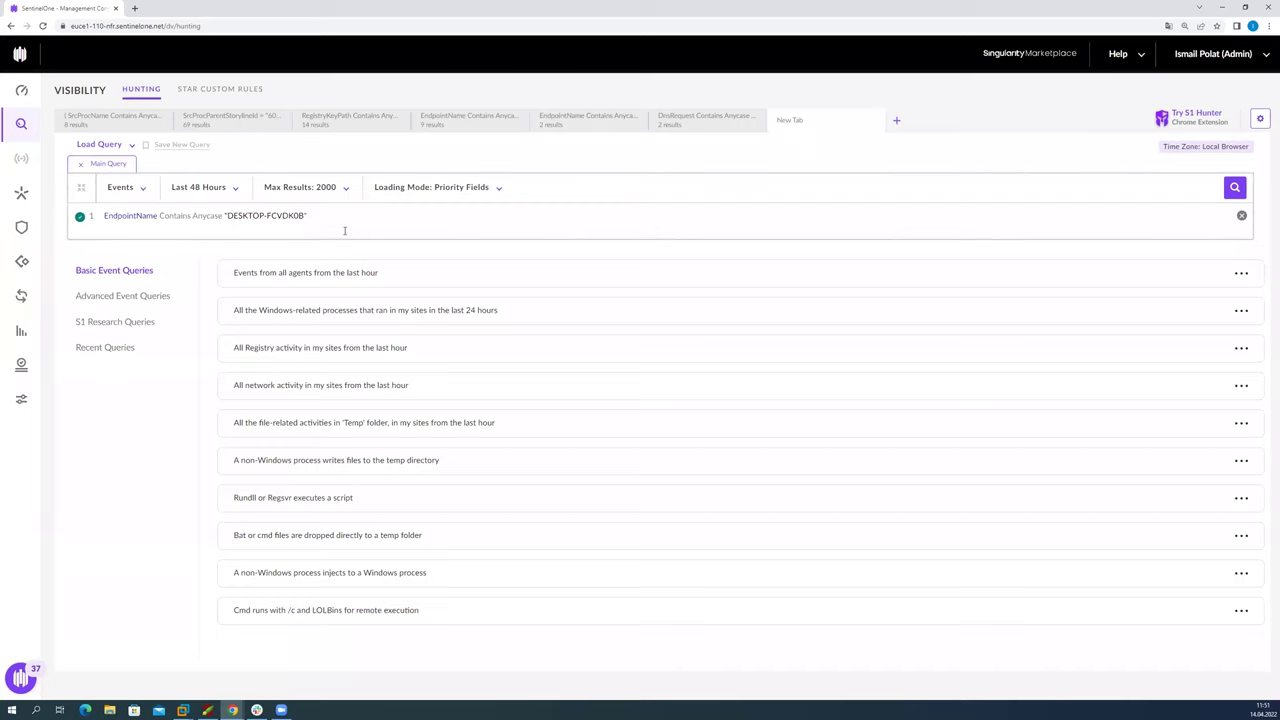
Step: Append and (CmdLine Contains Anycase "delete" OR after the endpoint condition, leaving the parenthesis open
{"action": "type", "text": "and"}
{"action": "type", "text": "CmdLine"}
{"action": "key", "text": "Down"}
{"action": "key", "text": "Down"}
{"action": "key", "text": "Down"}
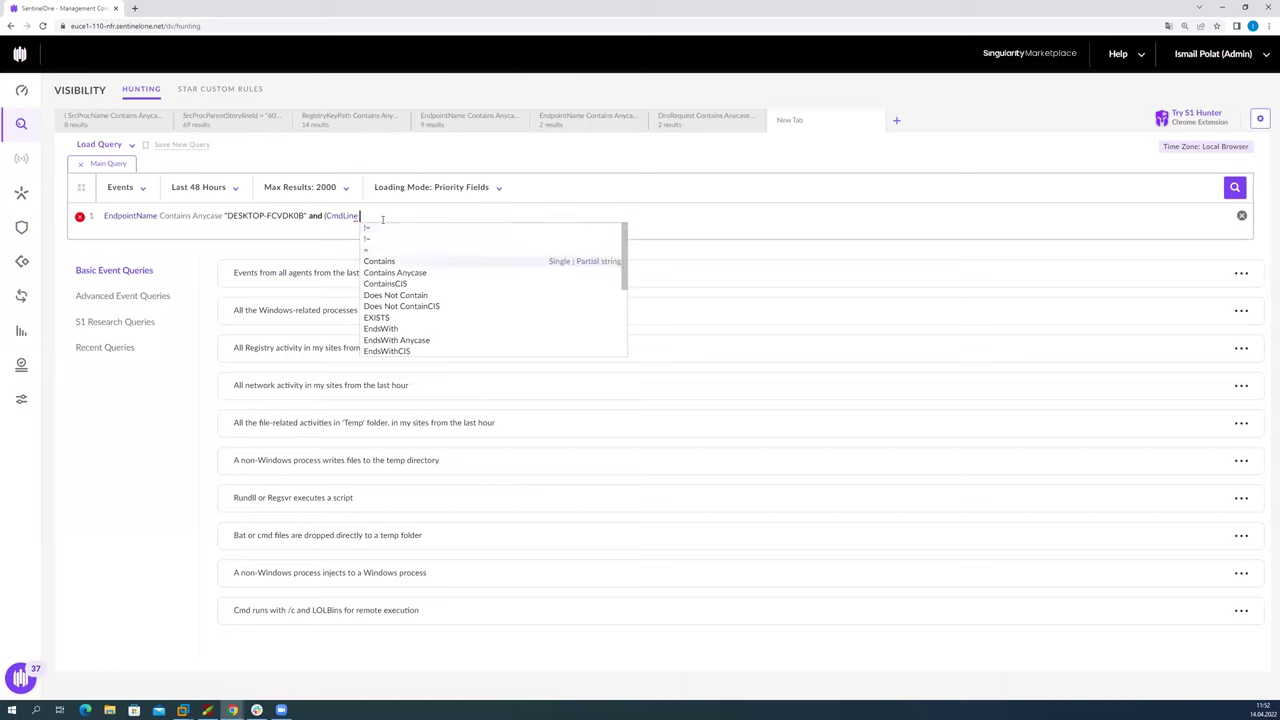
{"action": "key", "text": "Return"}
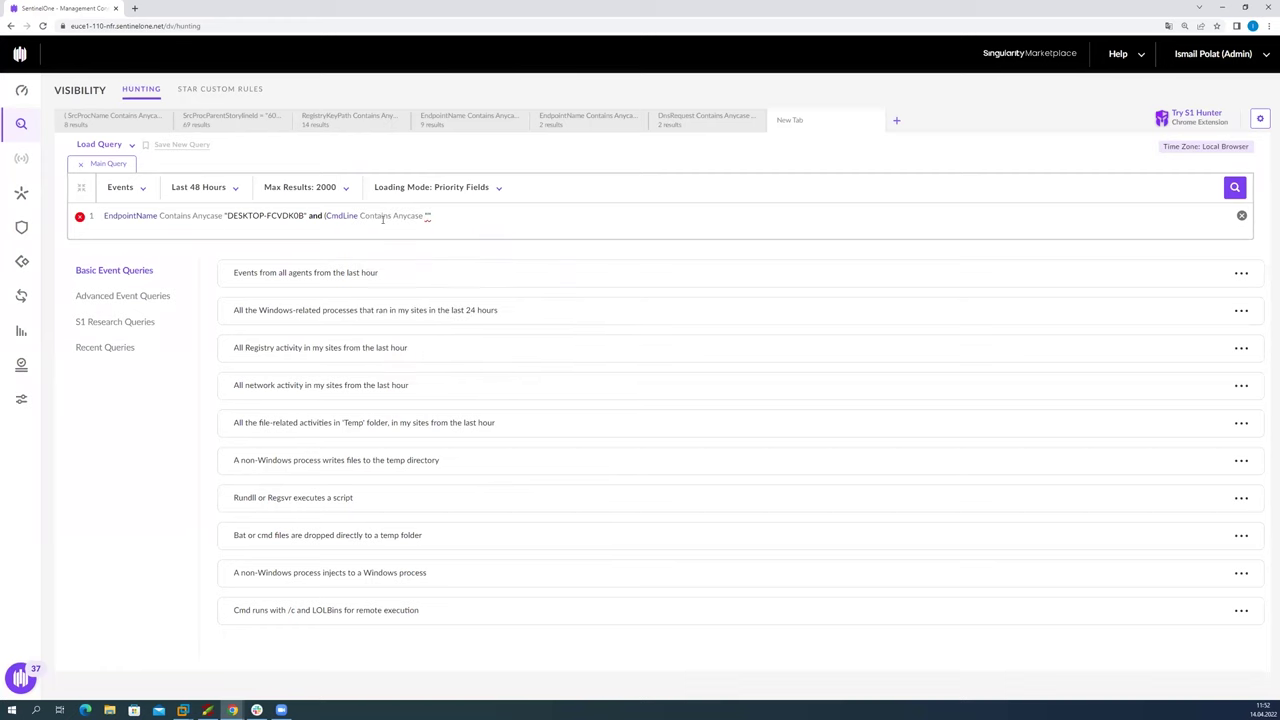
{"action": "type", "text": "delete\""}
{"action": "key", "text": "Down"}
{"action": "key", "text": "Return"}
Step: Add the condition CmdLine Contains Anycase "vss" followed by OR to the query
{"action": "type", "text": "cmdline"}
{"action": "key", "text": "Return"}
{"action": "key", "text": "Down"}
{"action": "key", "text": "Down"}
{"action": "key", "text": "Down"}
{"action": "key", "text": "Down"}
{"action": "key", "text": "Return"}
{"action": "type", "text": "\"vss\" OR"}
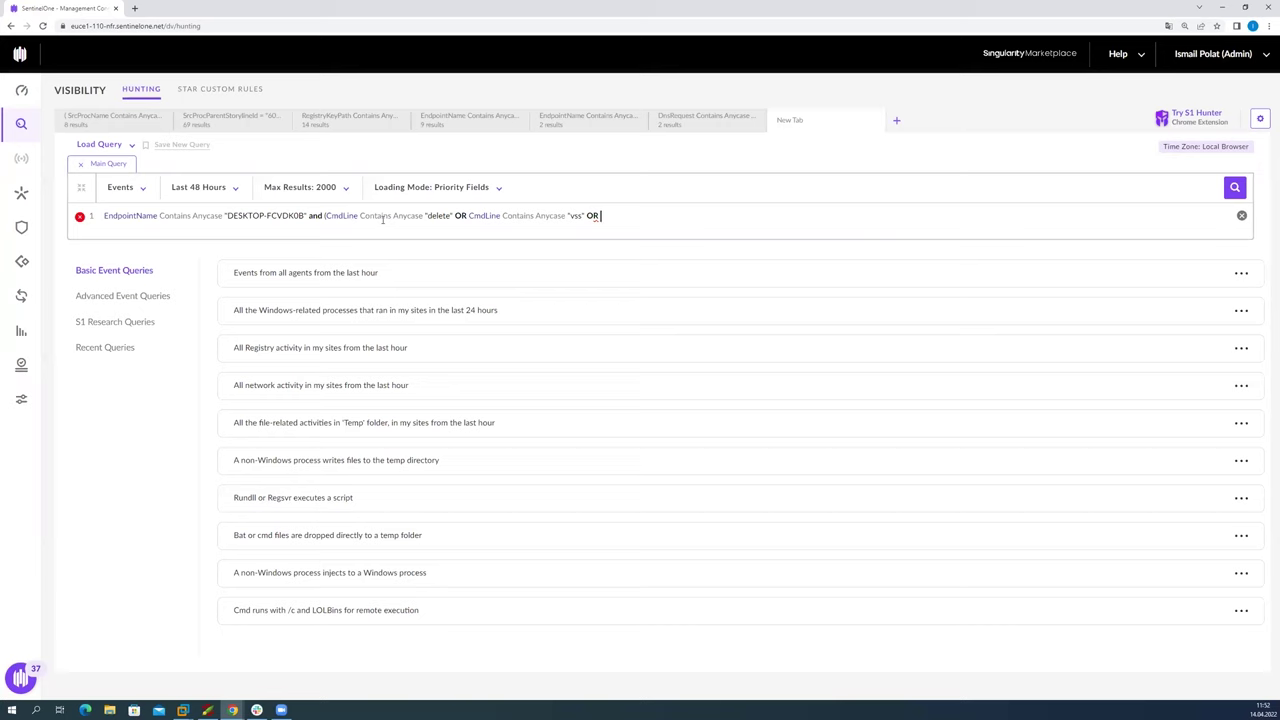
Step: Add the condition CmdLine Contains Anycase "shadow" followed by OR to the query
{"action": "key", "text": "Down"}
{"action": "key", "text": "Down"}
{"action": "key", "text": "Down"}
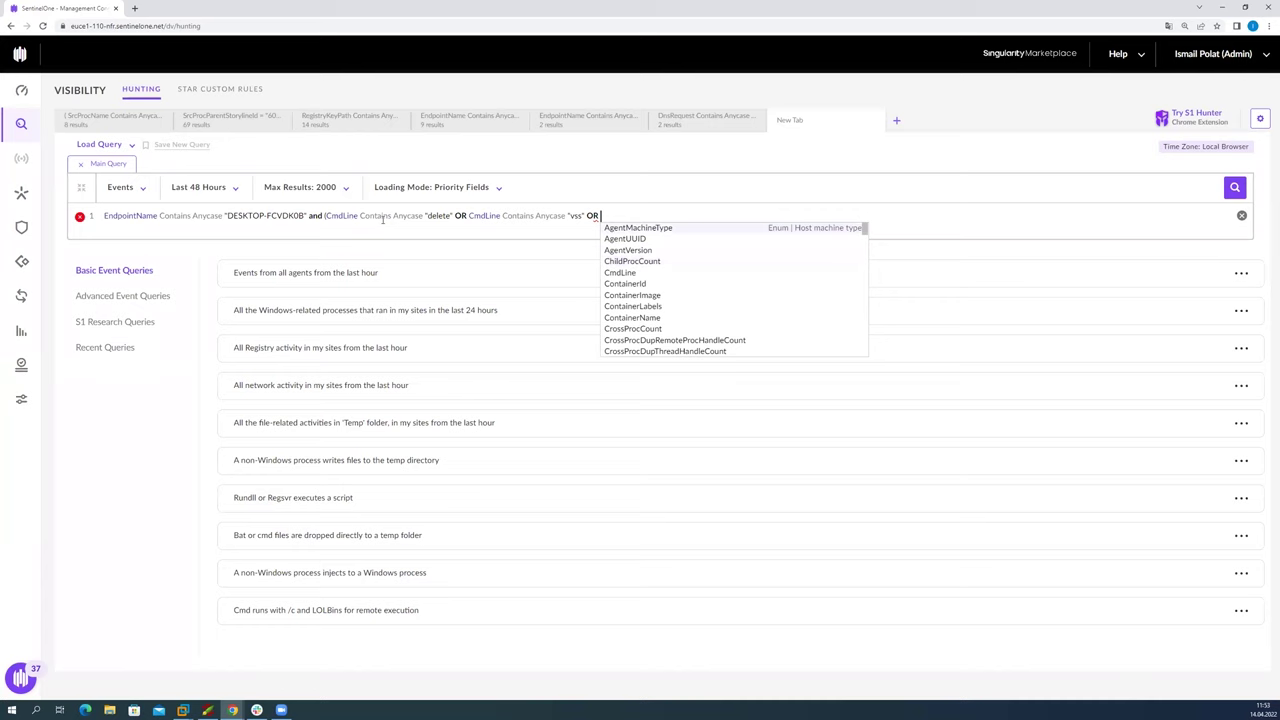
{"action": "type", "text": "cmd"}
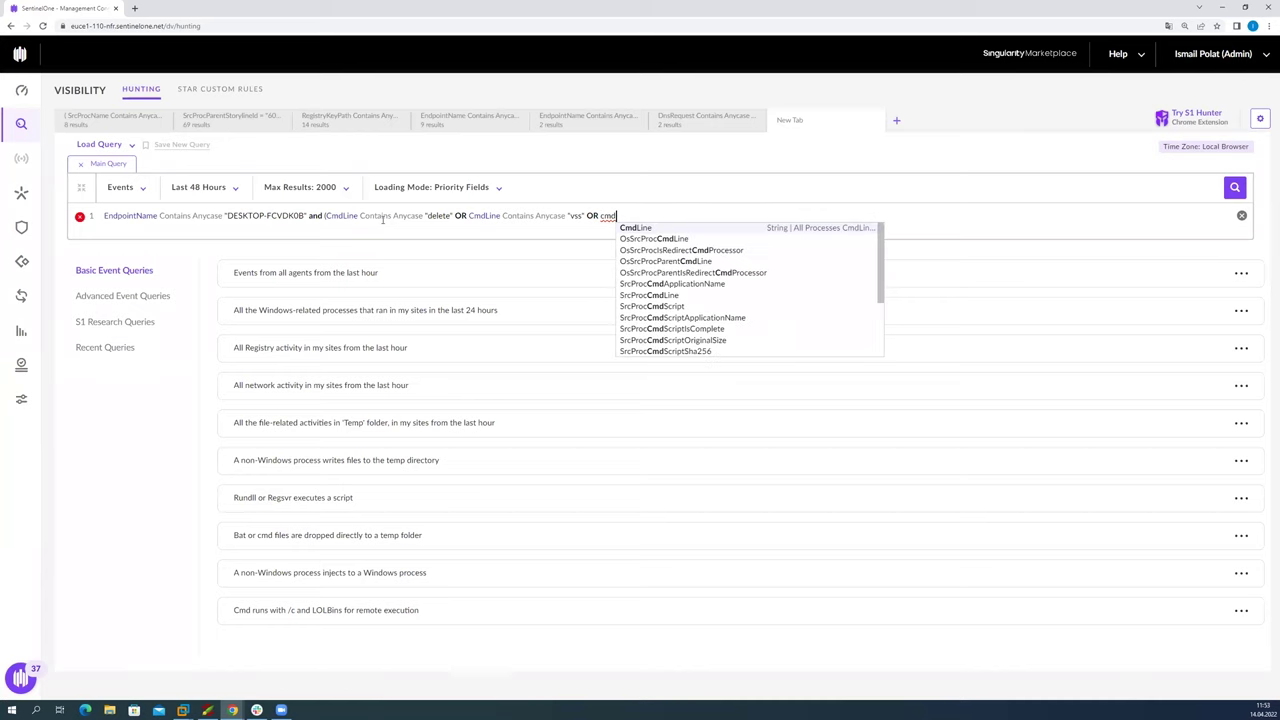
{"action": "key", "text": "Return"}
{"action": "key", "text": "Down"}
{"action": "key", "text": "Return"}
{"action": "type", "text": "shad"}
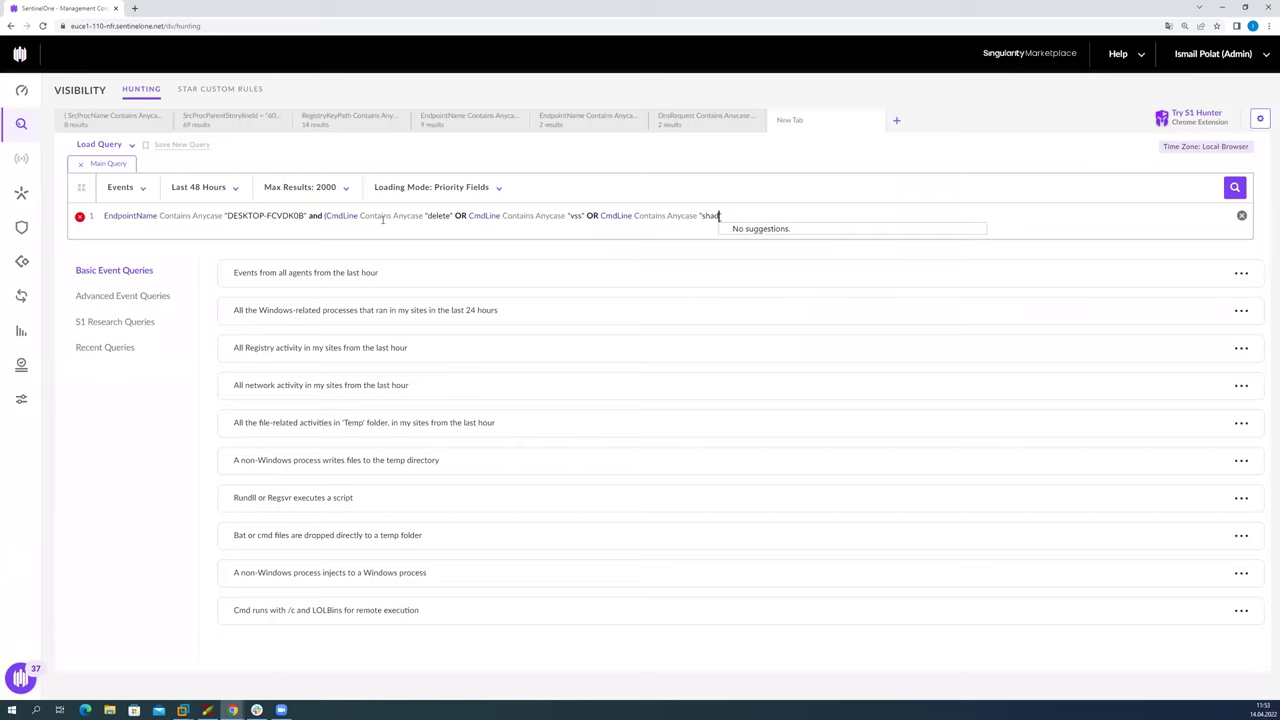
{"action": "type", "text": "ow\" OR"}
Step: Add CmdLine Contains Anycase "wmic" as the fourth command-line condition and place the cursor at the query's end
{"action": "key", "text": "Down"}
{"action": "key", "text": "Down"}
{"action": "key", "text": "Down"}
{"action": "key", "text": "Down"}
{"action": "key", "text": "Return"}
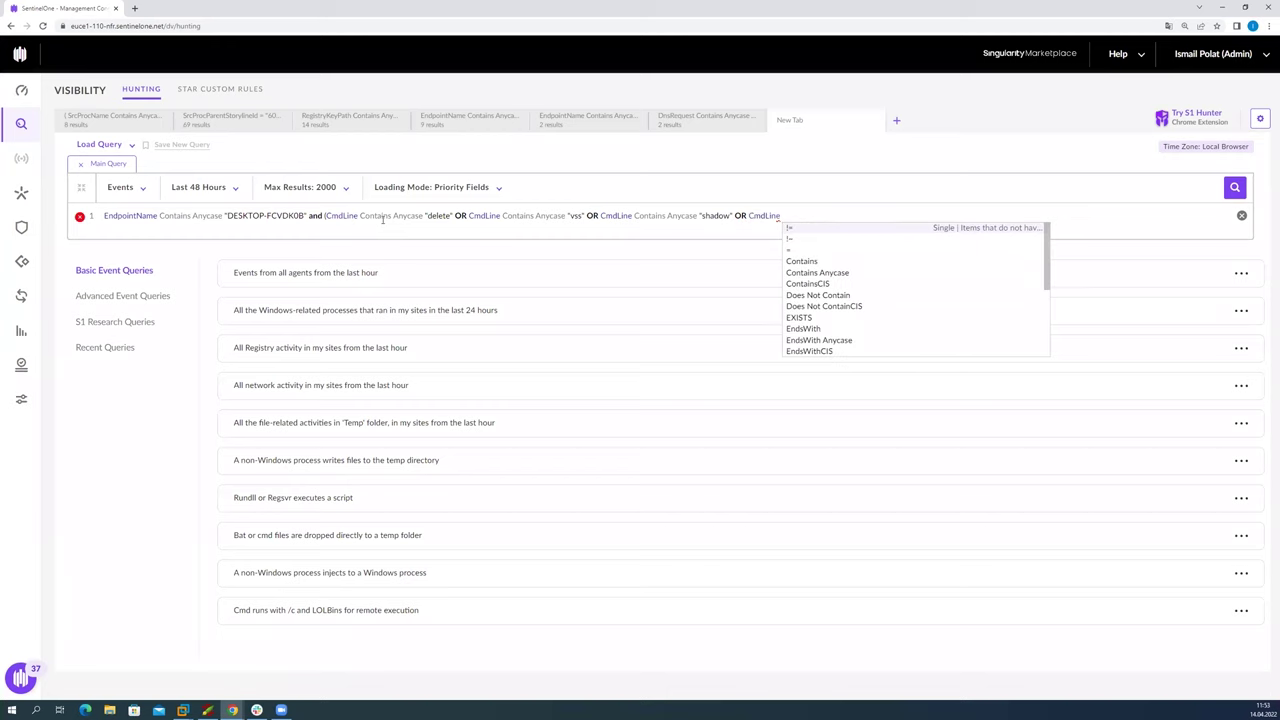
{"action": "key", "text": "Down"}
{"action": "key", "text": "Down"}
{"action": "key", "text": "Down"}
{"action": "key", "text": "Down"}
{"action": "key", "text": "Return"}
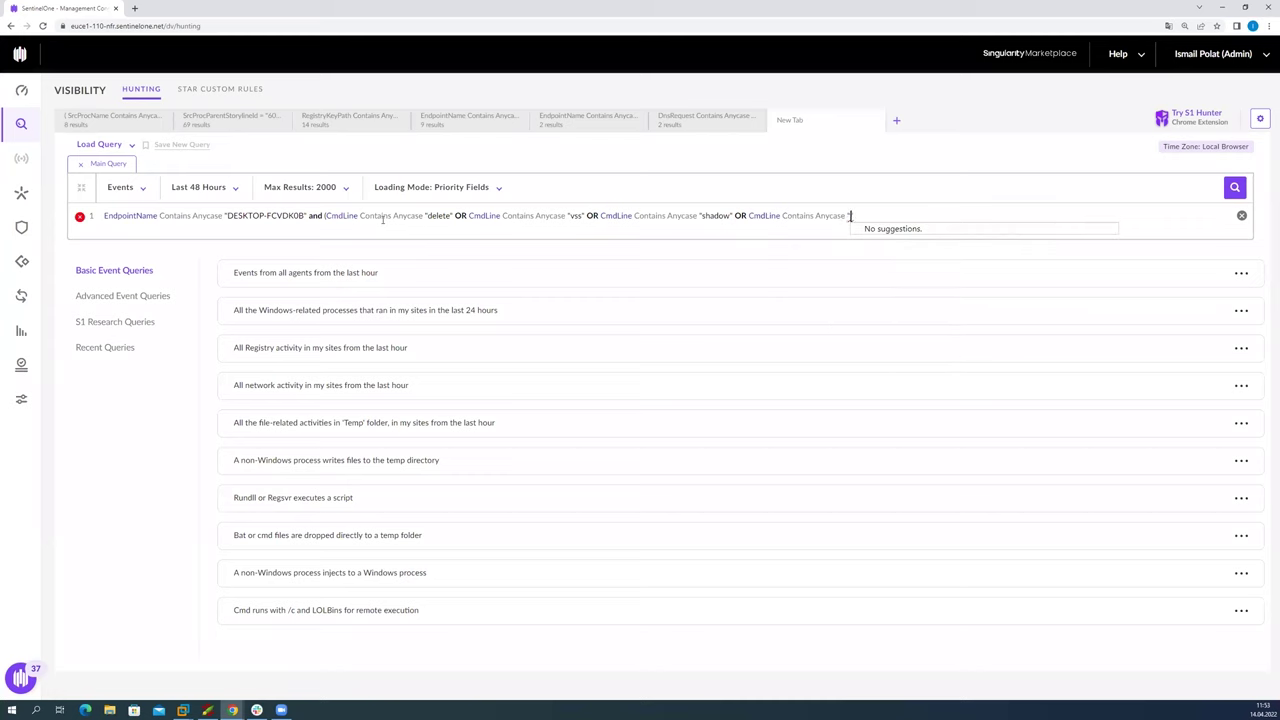
{"action": "type", "text": "wmic"}
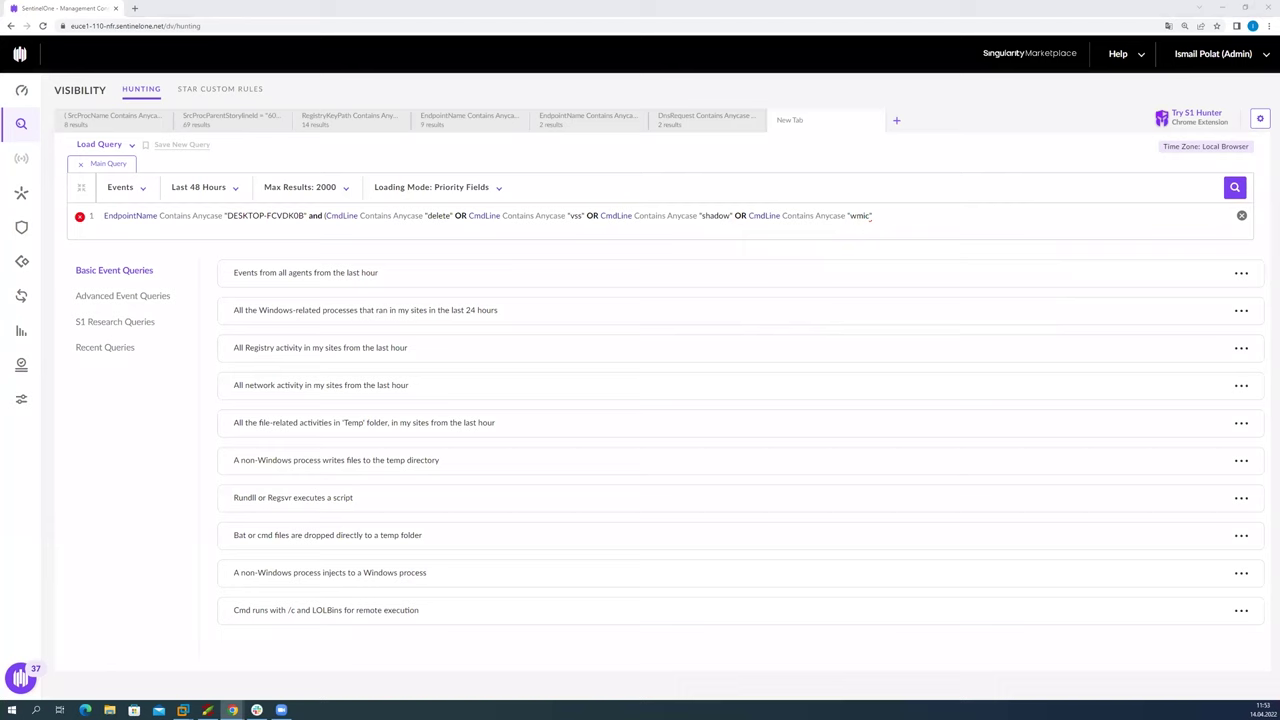
{"action": "left_click", "coordinate": [903, 213]}
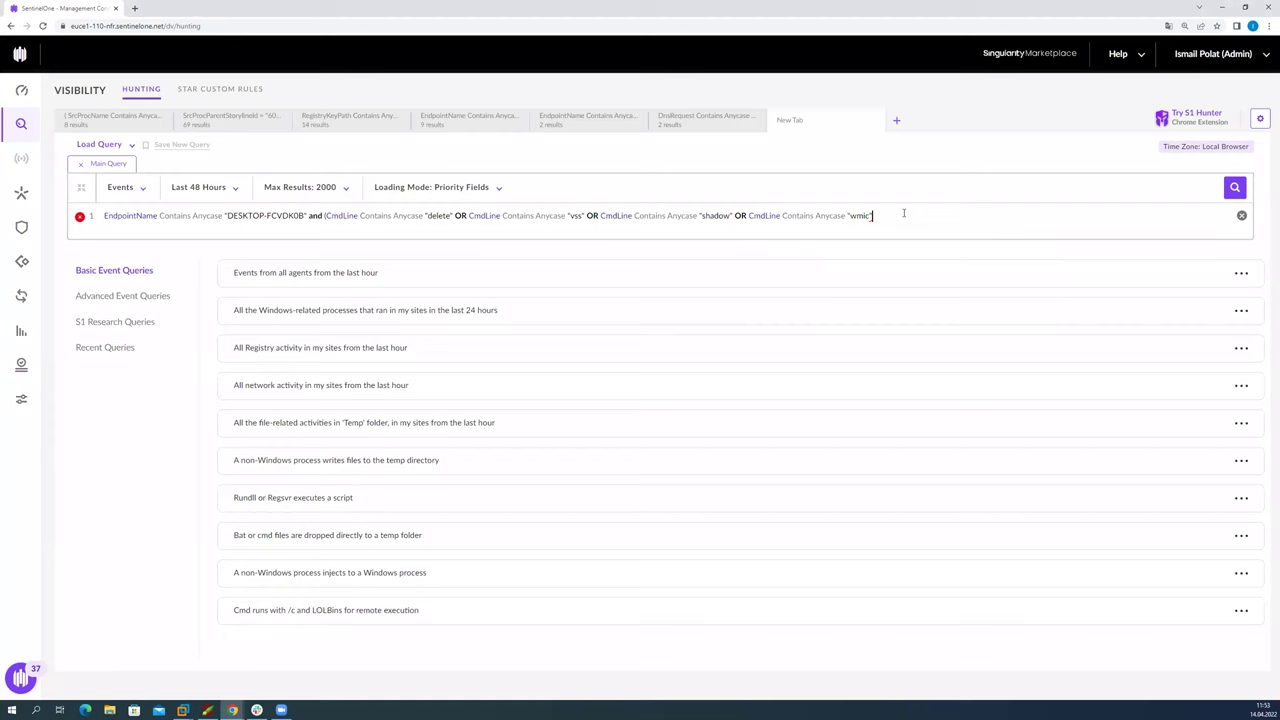
Step: Close the parenthesis of the command-line condition group and run the query
{"action": "type", "text": ")"}
{"action": "left_click", "coordinate": [1233, 189]}
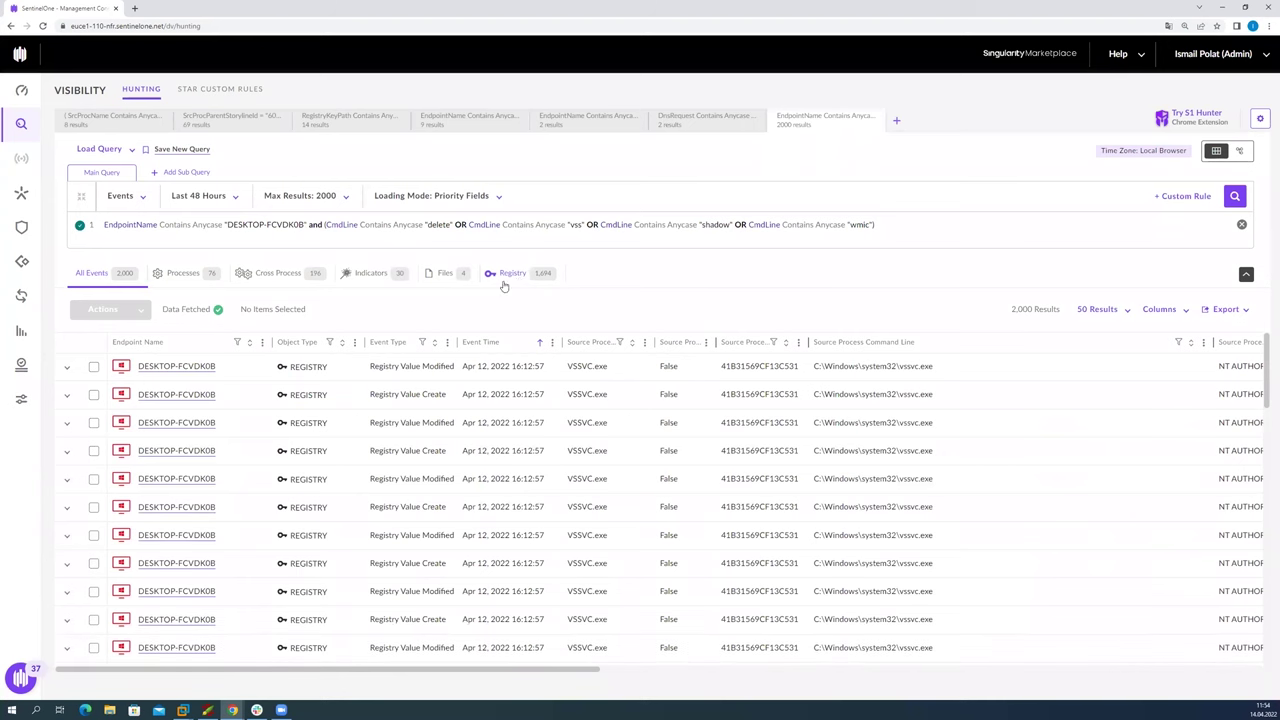
Step: Append AND (EventType = "Process Creation" OR to the end of the query, leaving the parenthesis open
{"action": "left_click", "coordinate": [895, 228]}
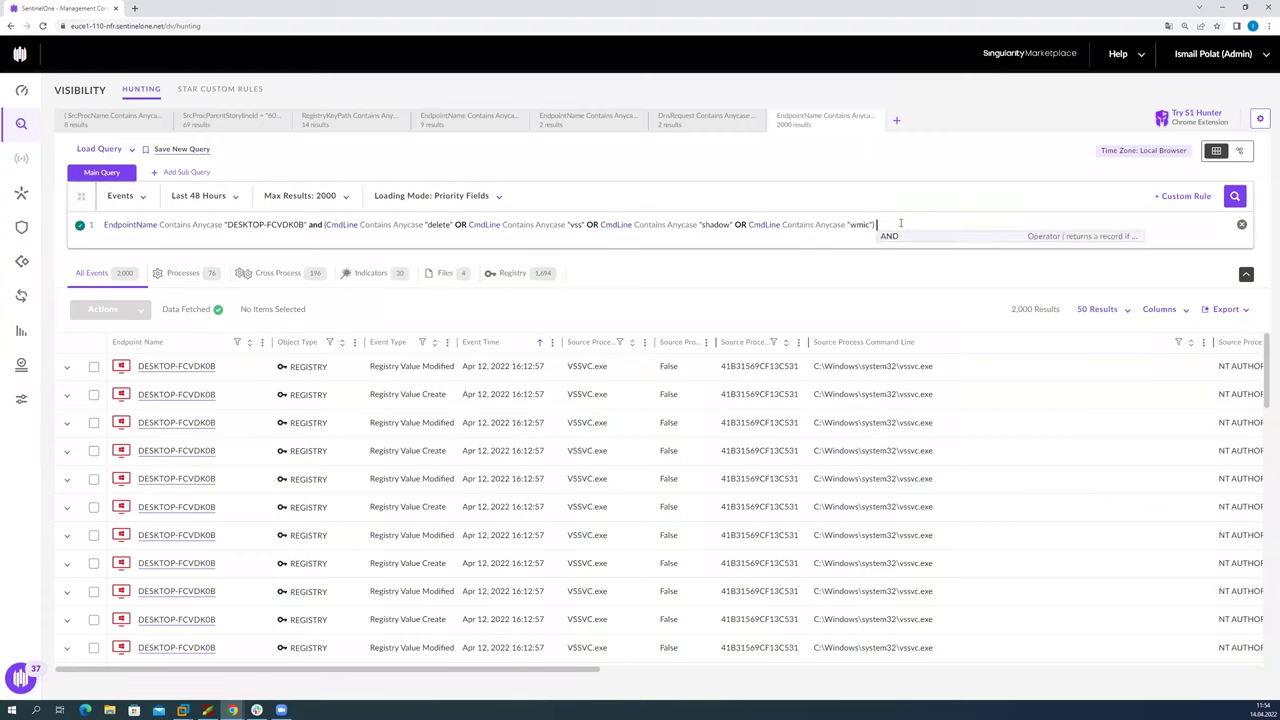
{"action": "key", "text": "Return"}
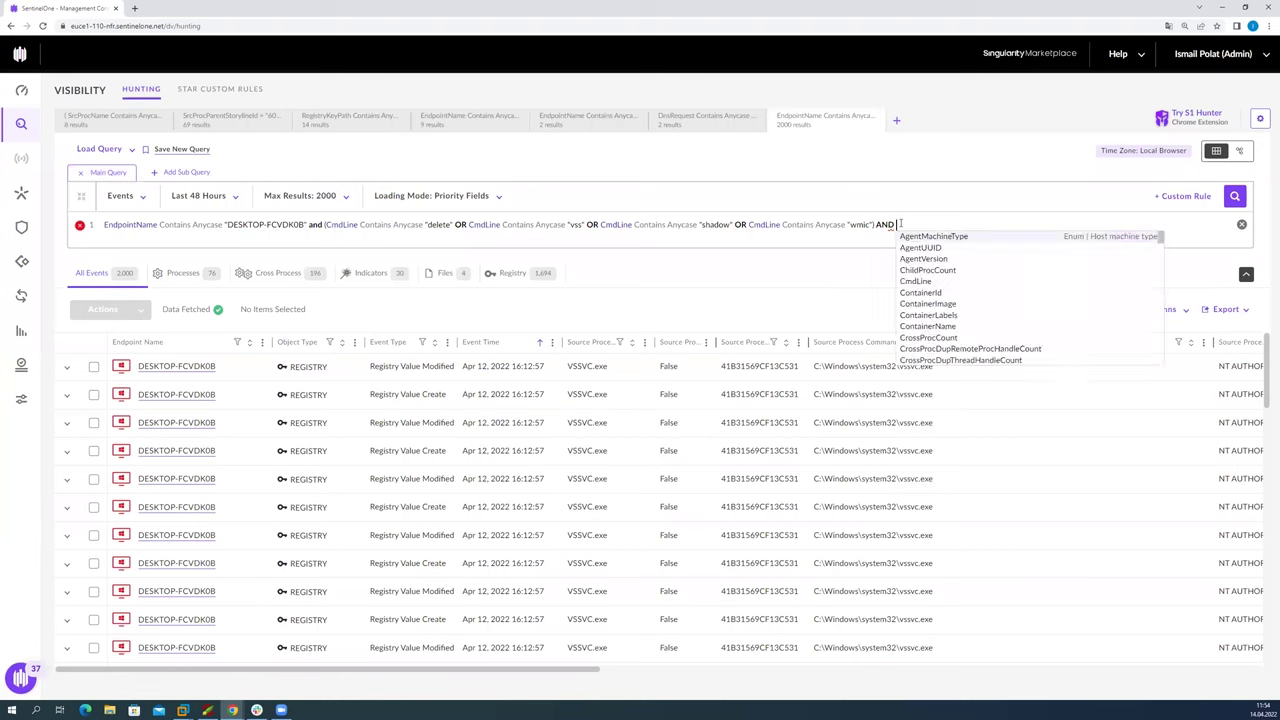
{"action": "type", "text": "p"}
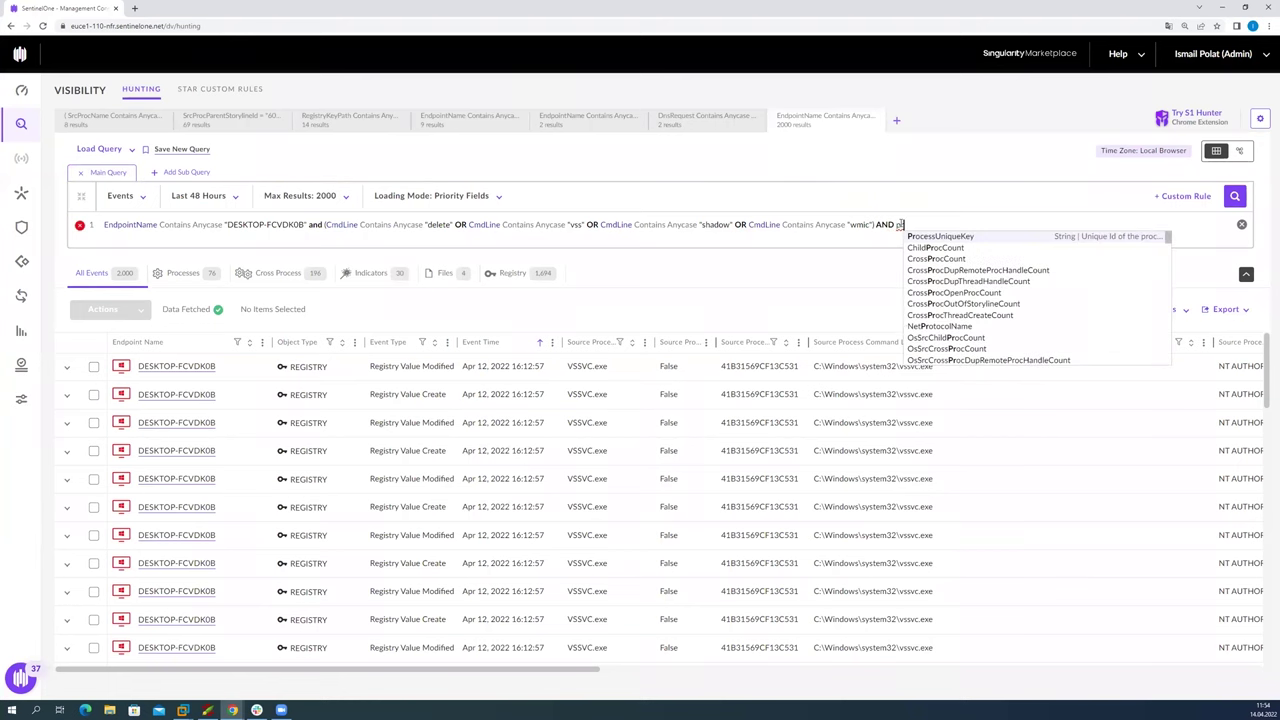
{"action": "key", "text": "BackSpace"}
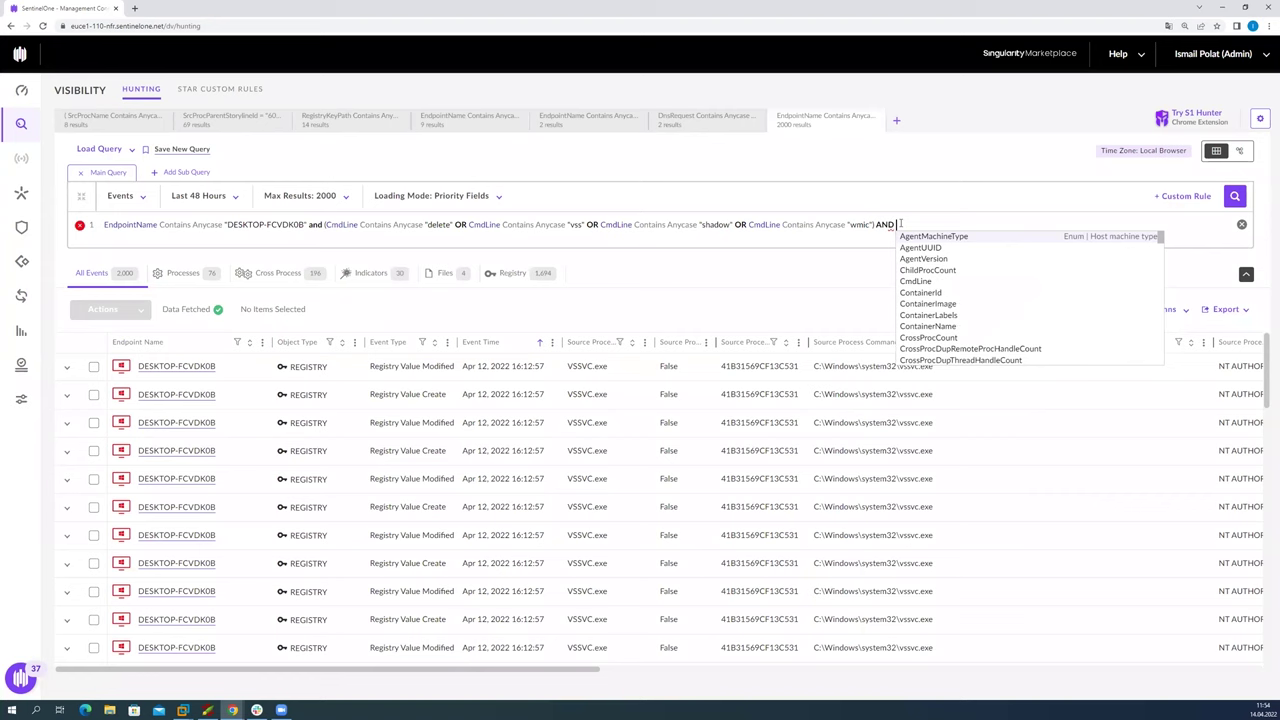
{"action": "type", "text": "eve"}
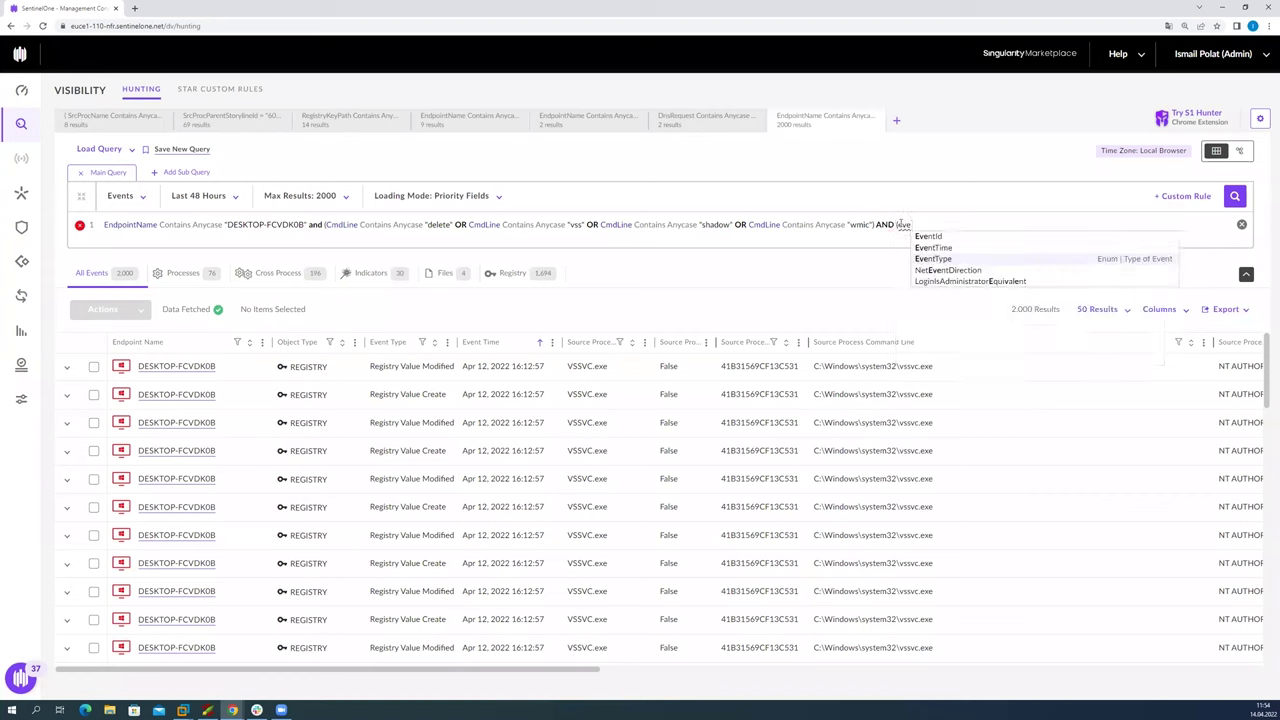
{"action": "key", "text": "Down"}
{"action": "key", "text": "Down"}
{"action": "key", "text": "Return"}
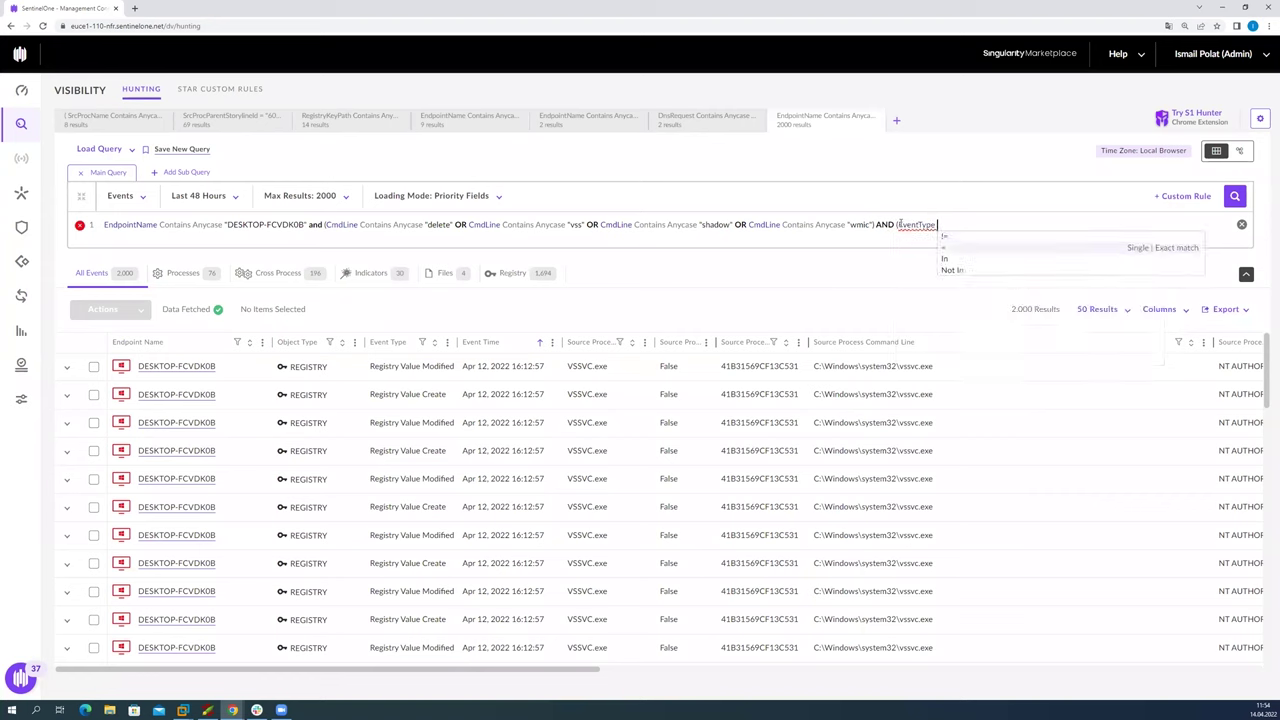
{"action": "type", "text": "=proc"}
{"action": "key", "text": "Return"}
{"action": "type", "text": "or"}
{"action": "key", "text": "Return"}
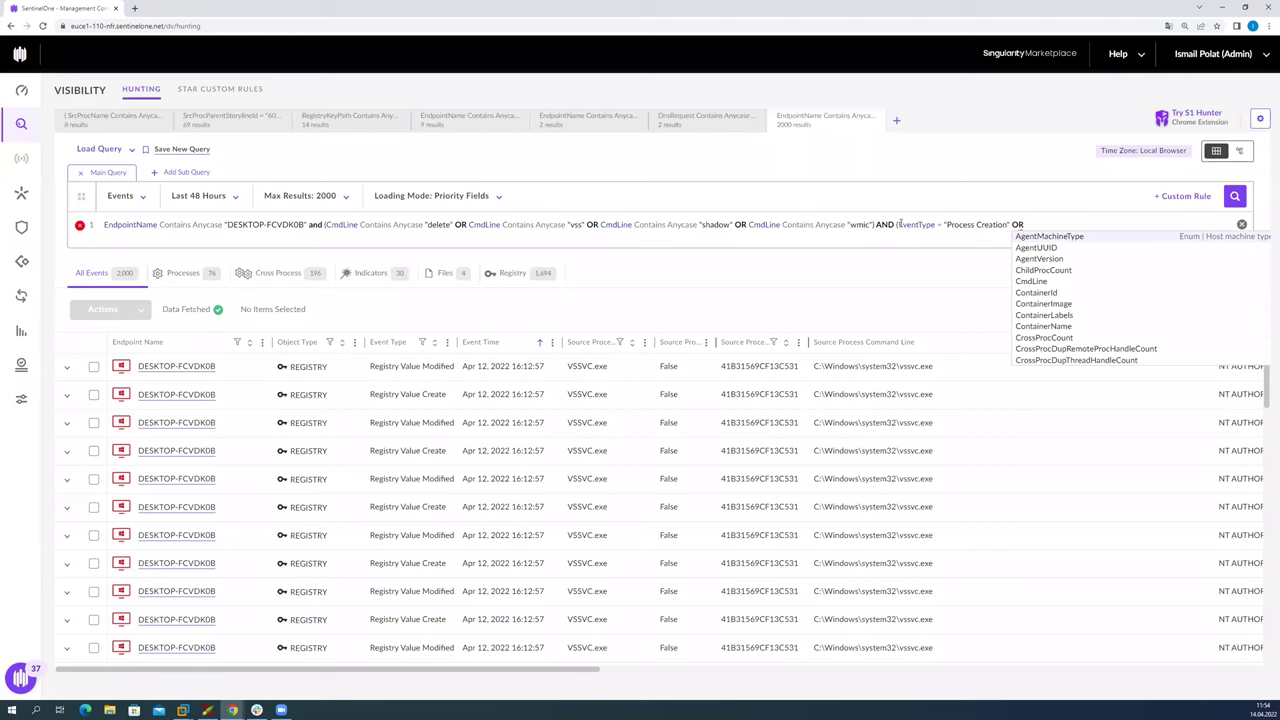
Step: Add EventType = "Open Remote Process Handle" as the second event type condition and close the parenthesis
{"action": "type", "text": "eve"}
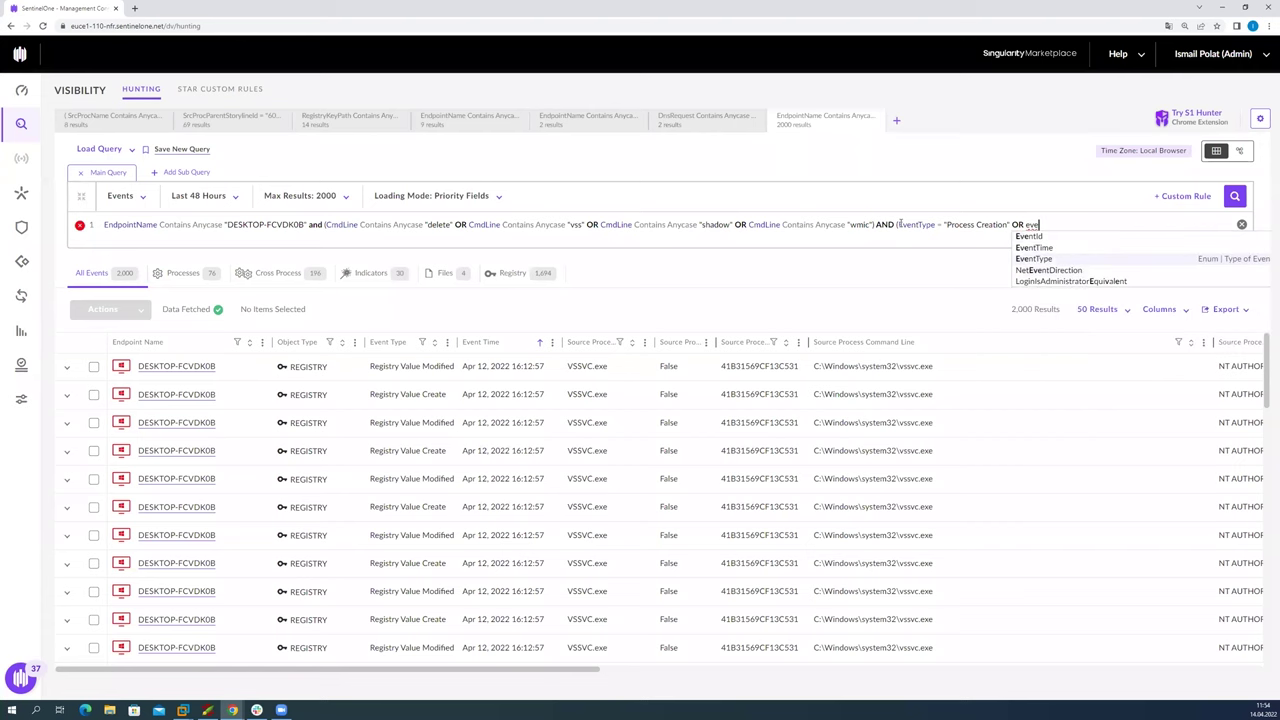
{"action": "key", "text": "Return"}
{"action": "type", "text": "= "}
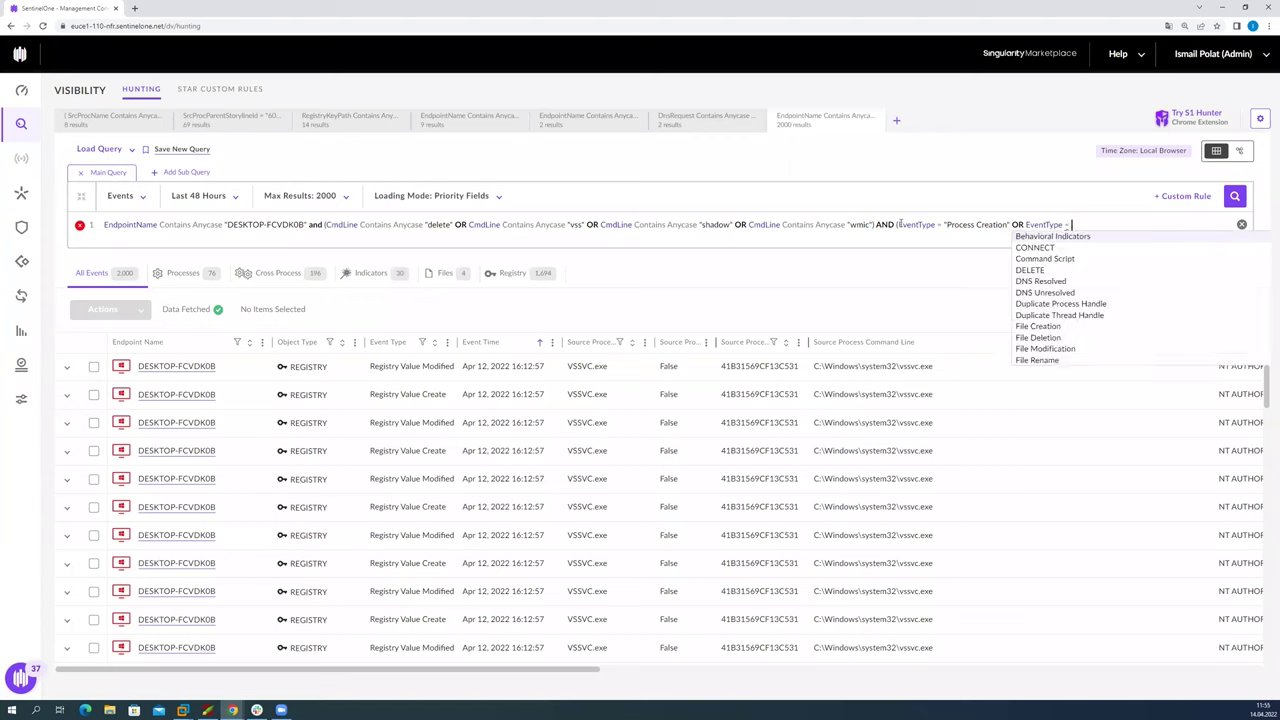
{"action": "type", "text": "proc"}
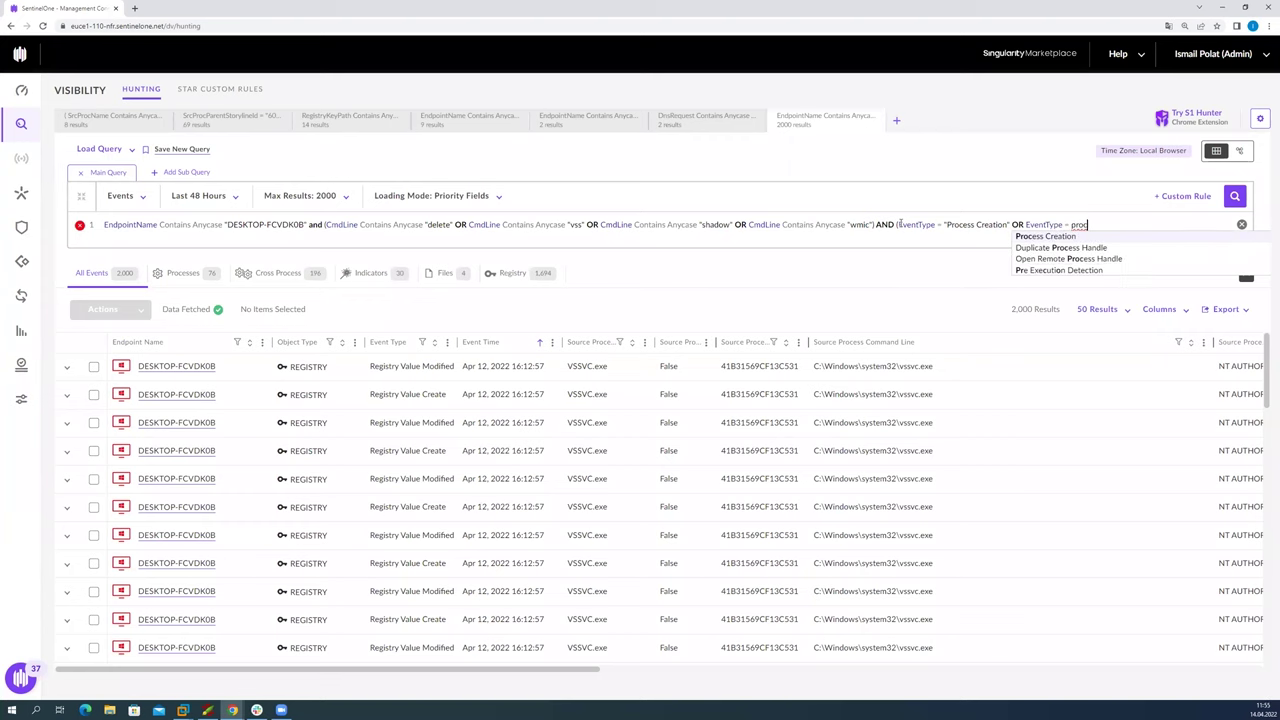
{"action": "key", "text": "Down"}
{"action": "key", "text": "Down"}
{"action": "key", "text": "Down"}
{"action": "key", "text": "Return"}
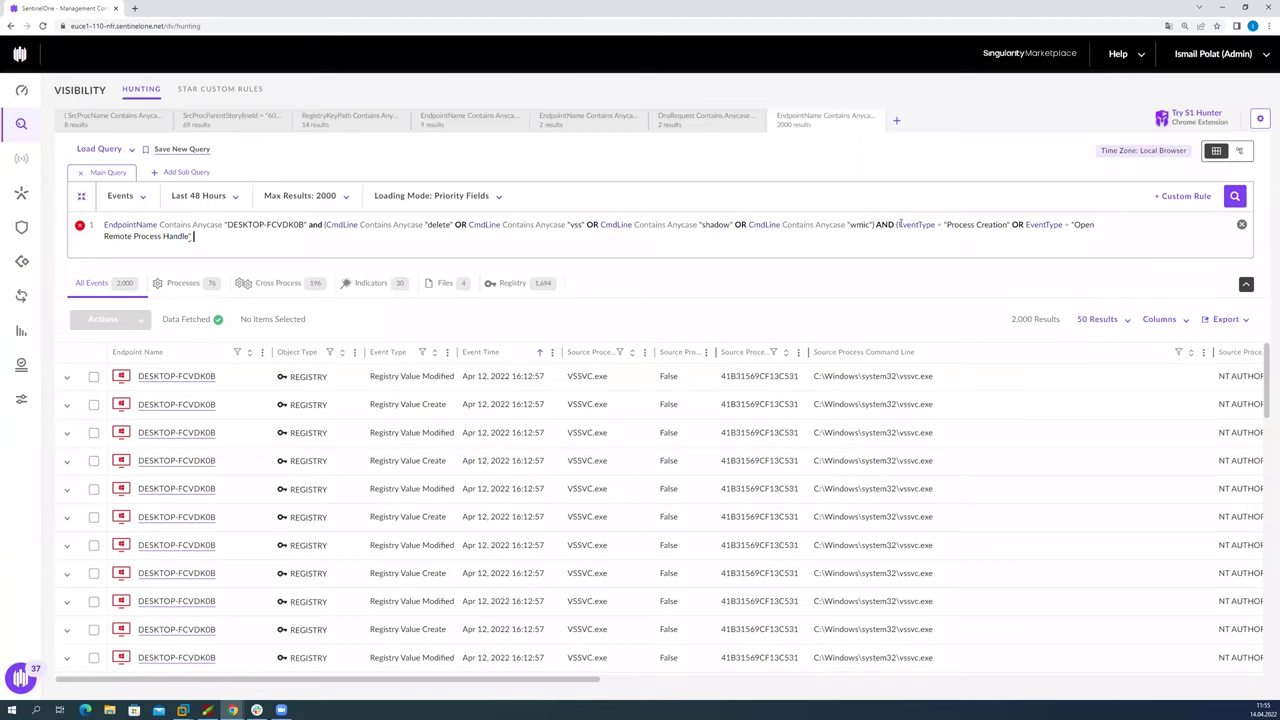
{"action": "type", "text": ")"}
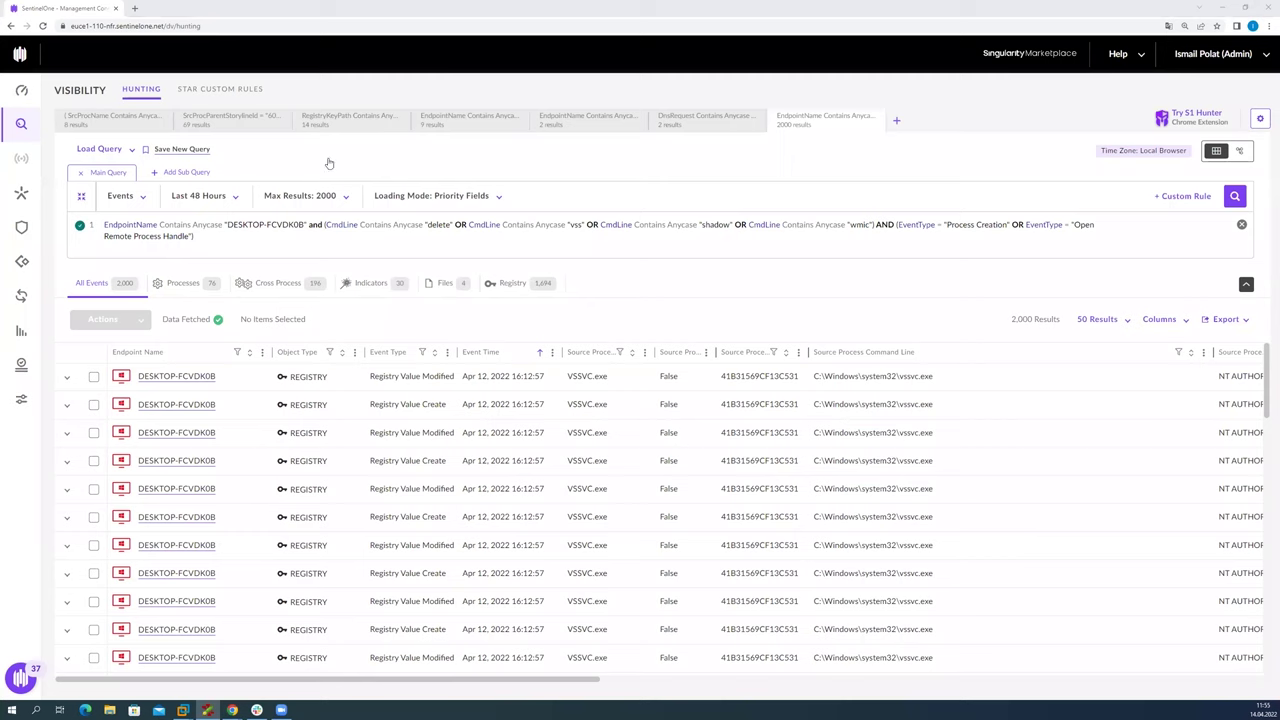
Step: Append AND EventTime > "Apr 13, 2022 14:20:32" to the query and run it
{"action": "left_click", "coordinate": [280, 245]}
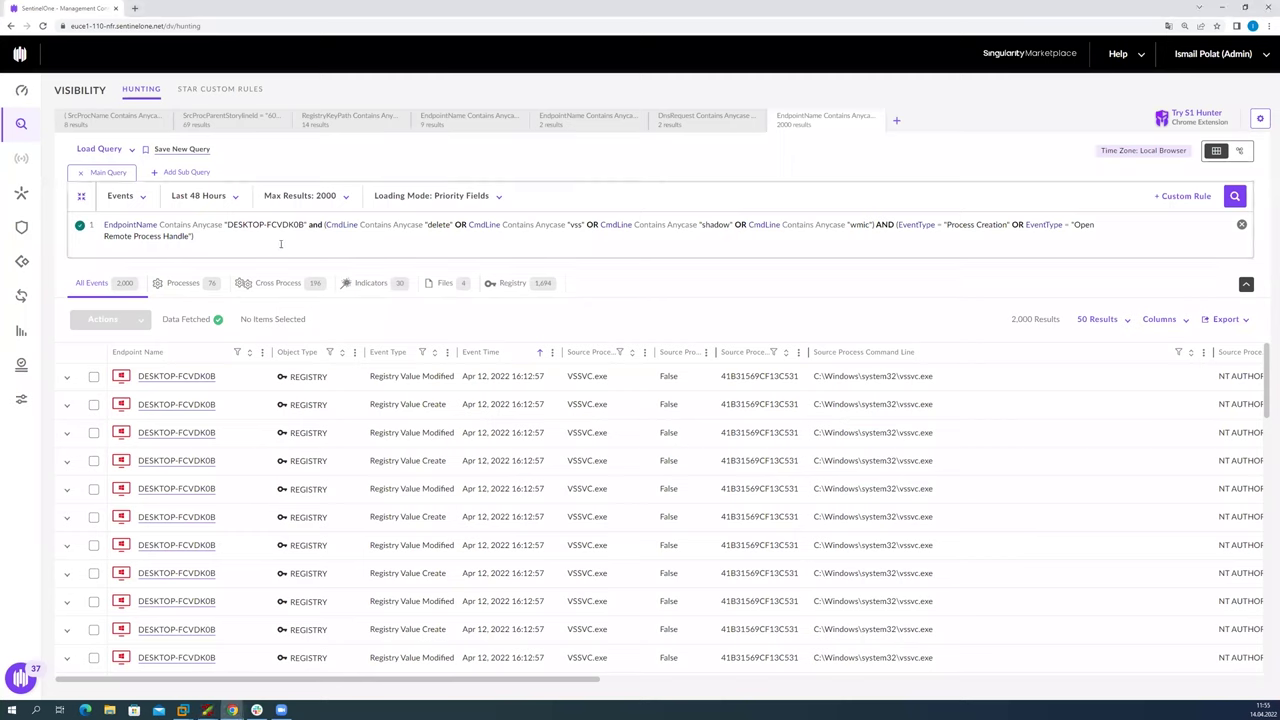
{"action": "key", "text": "Return"}
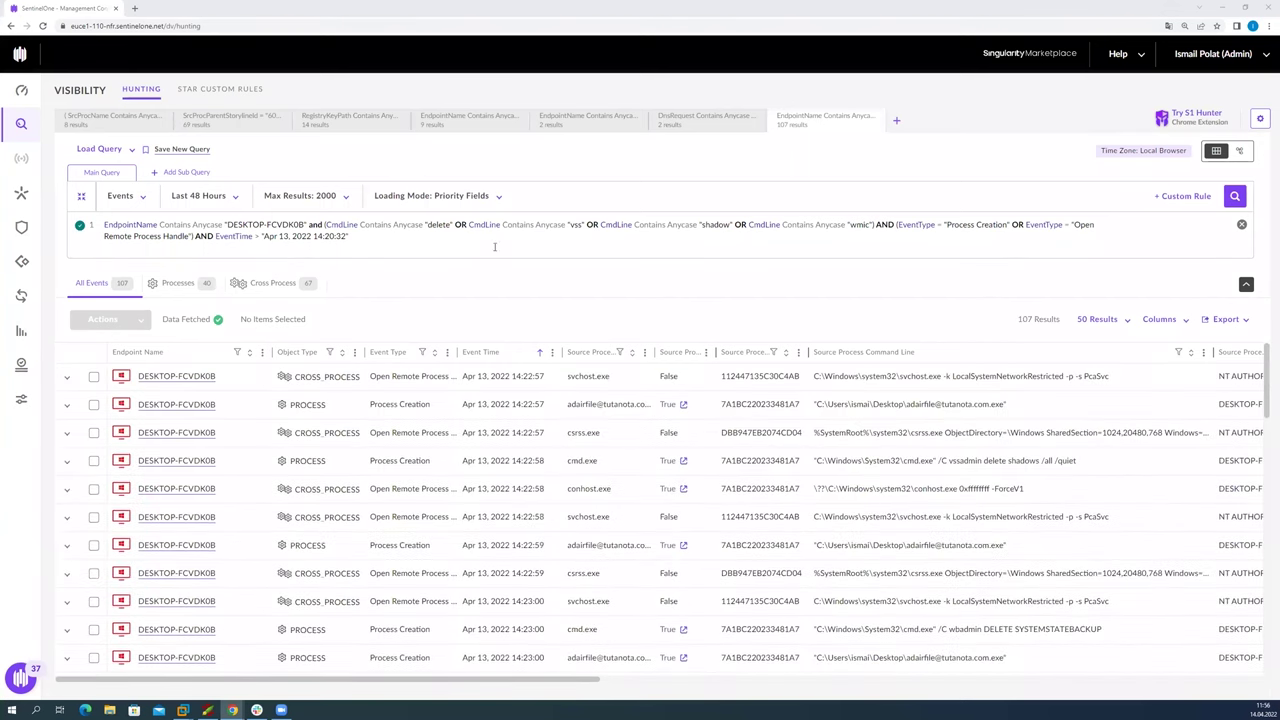
Step: Examine the source process command lines of the resulting events for shadow copy and backup deletion commands
{"action": "left_click", "coordinate": [500, 224]}
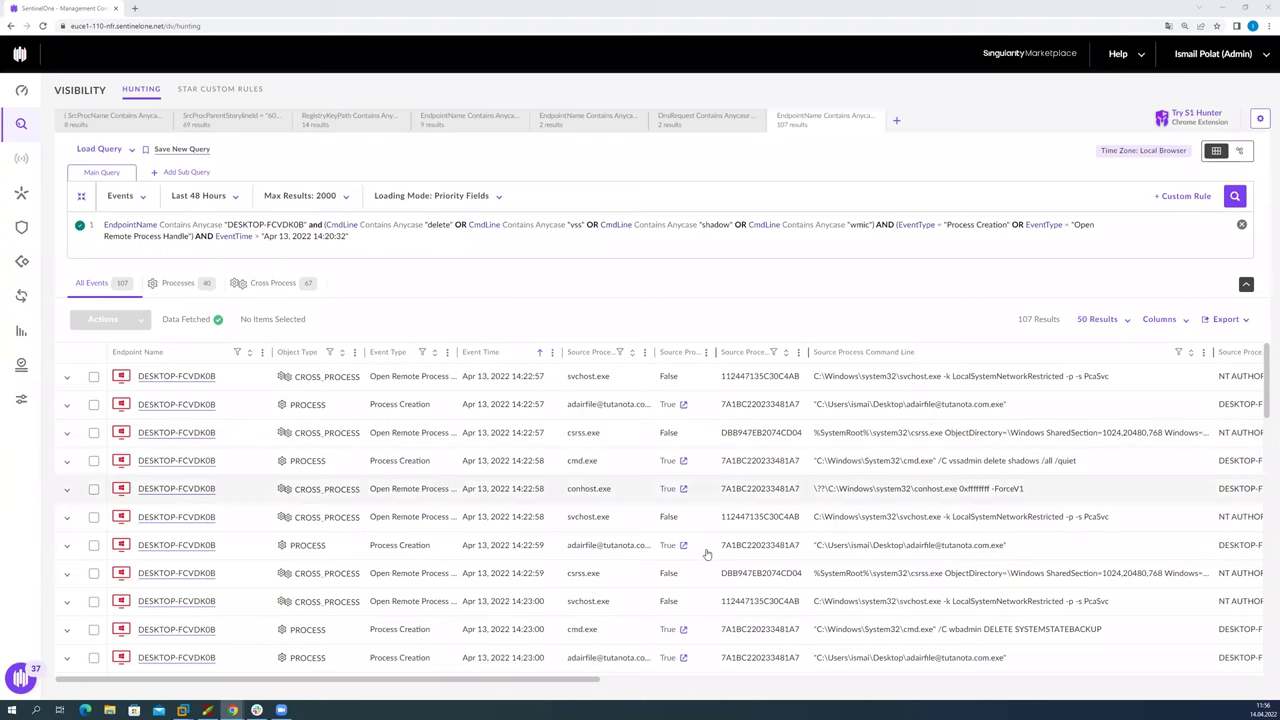
{"action": "scroll", "coordinate": [613, 493], "scroll_direction": "down", "scroll_amount": 1}
{"action": "scroll", "coordinate": [613, 493], "scroll_direction": "down", "scroll_amount": 1}
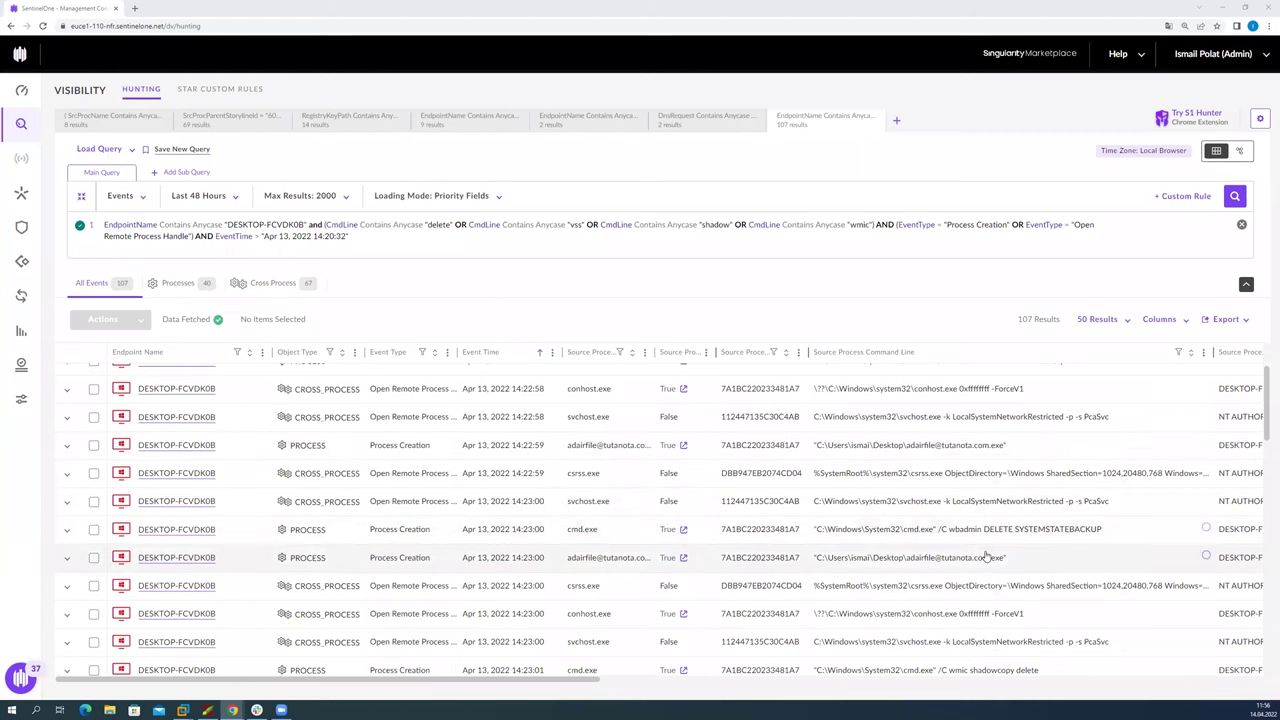
{"action": "scroll", "coordinate": [990, 545], "scroll_direction": "down", "scroll_amount": 2}
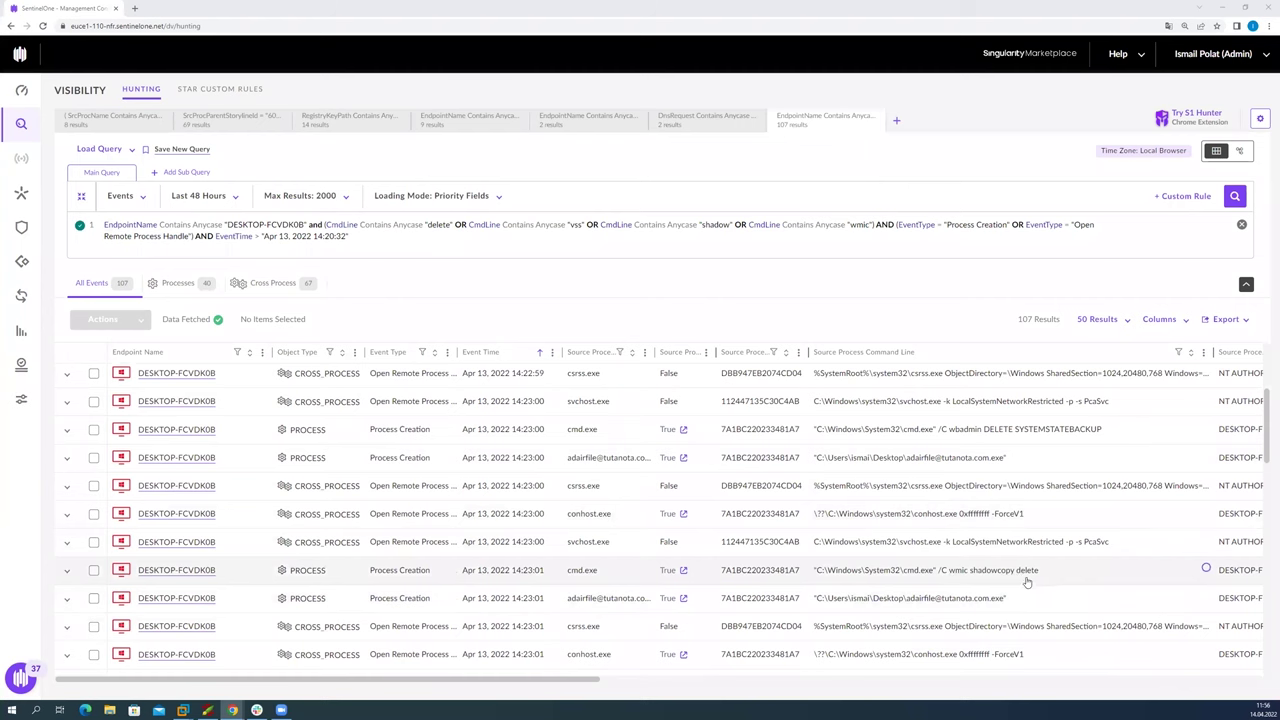
{"action": "scroll", "coordinate": [1025, 585], "scroll_direction": "down", "scroll_amount": 2}
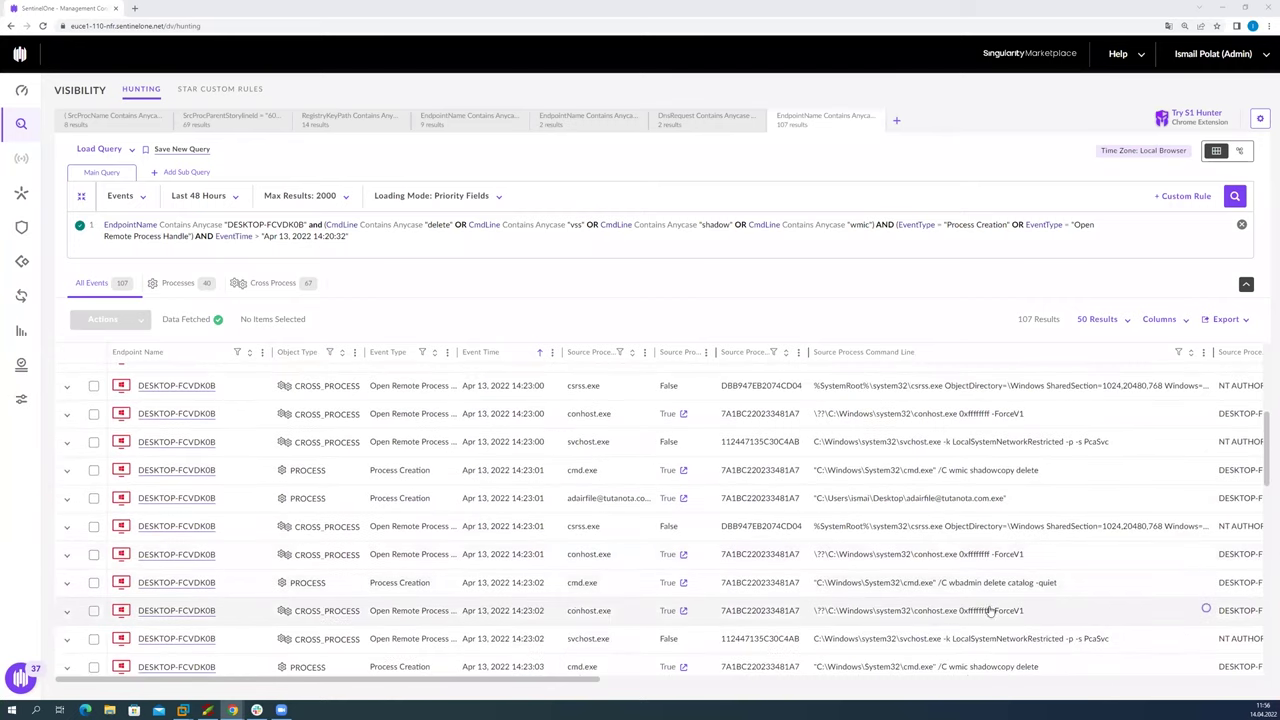
{"action": "scroll", "coordinate": [990, 590], "scroll_direction": "down", "scroll_amount": 3}
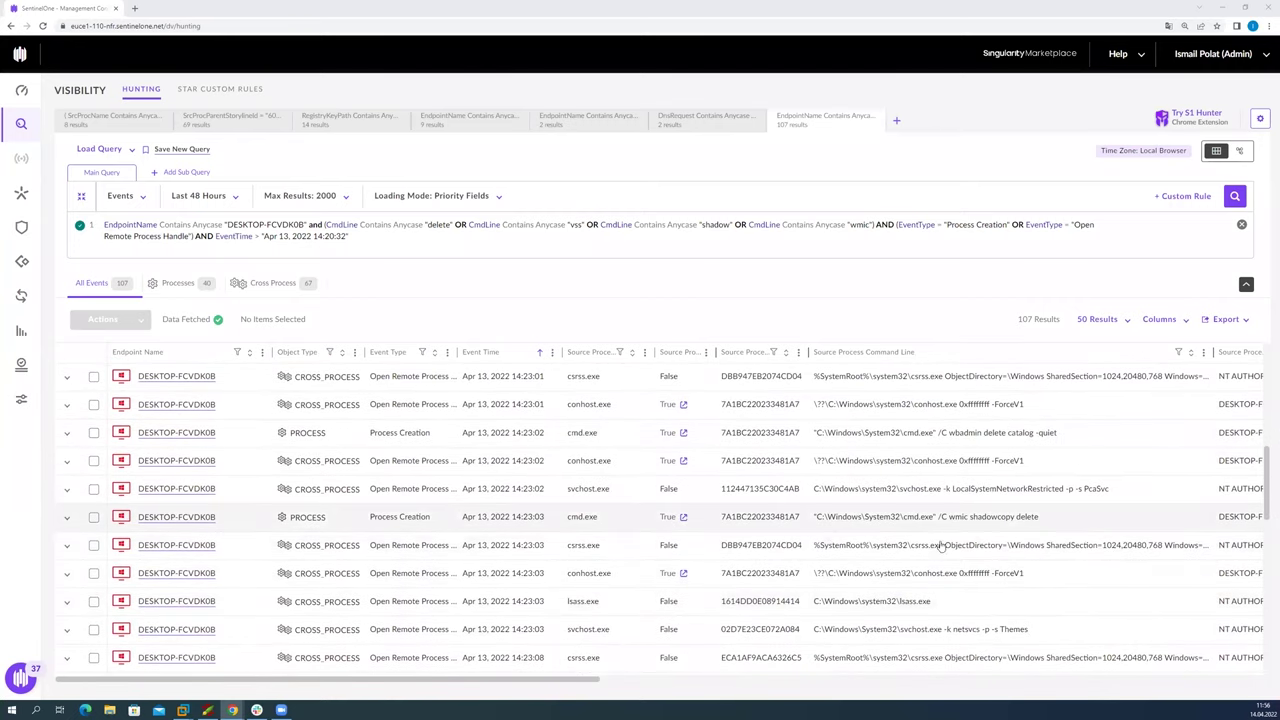
{"action": "scroll", "coordinate": [915, 570], "scroll_direction": "down", "scroll_amount": 3}
{"action": "scroll", "coordinate": [960, 460], "scroll_direction": "up", "scroll_amount": 1}
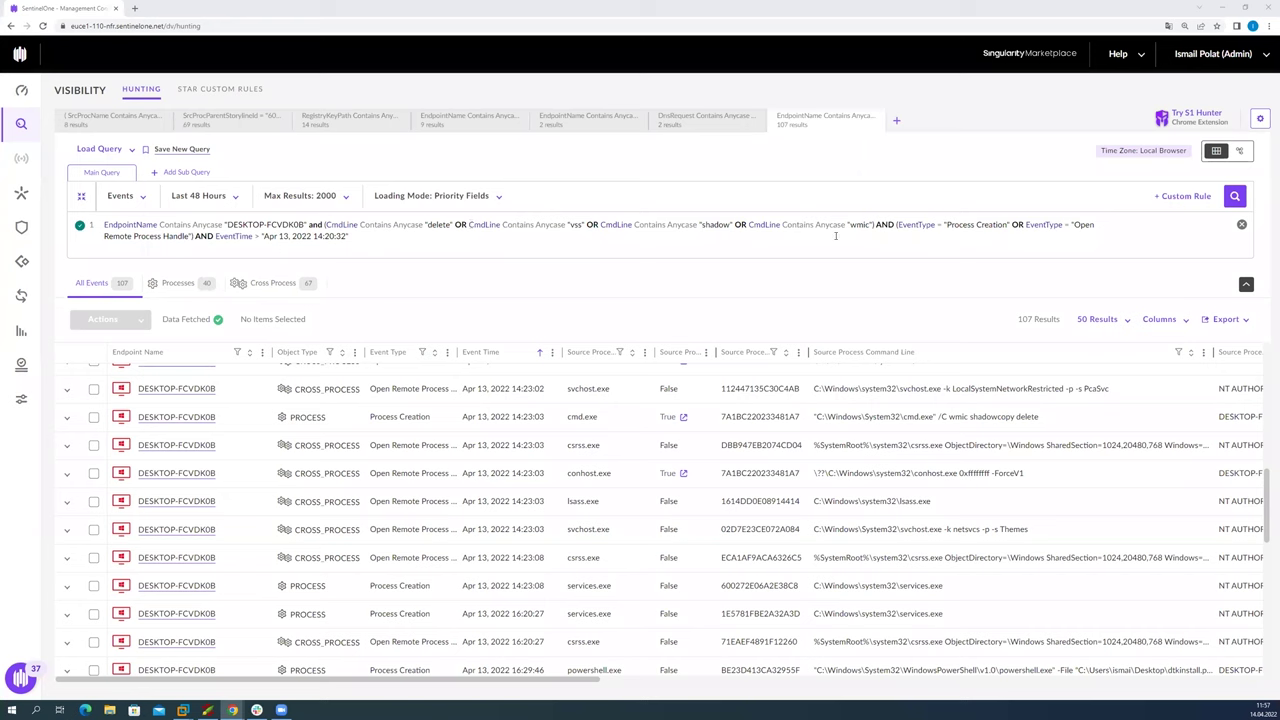
{"action": "left_click", "coordinate": [873, 224]}
Step: Start a new hunting query and copy the condition EndpointName Contains Anycase "DESKTOP-FCVDK0B" into it from the previous query
{"action": "left_click", "coordinate": [898, 121]}
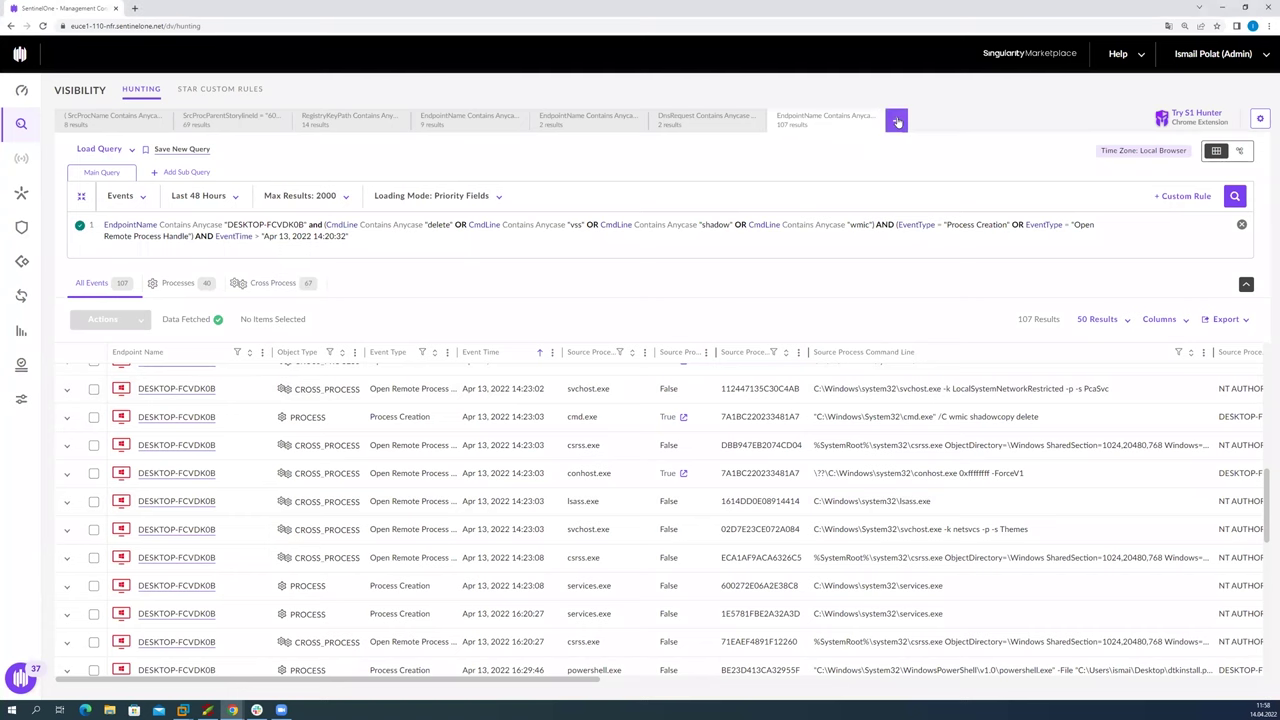
{"action": "left_click", "coordinate": [487, 217]}
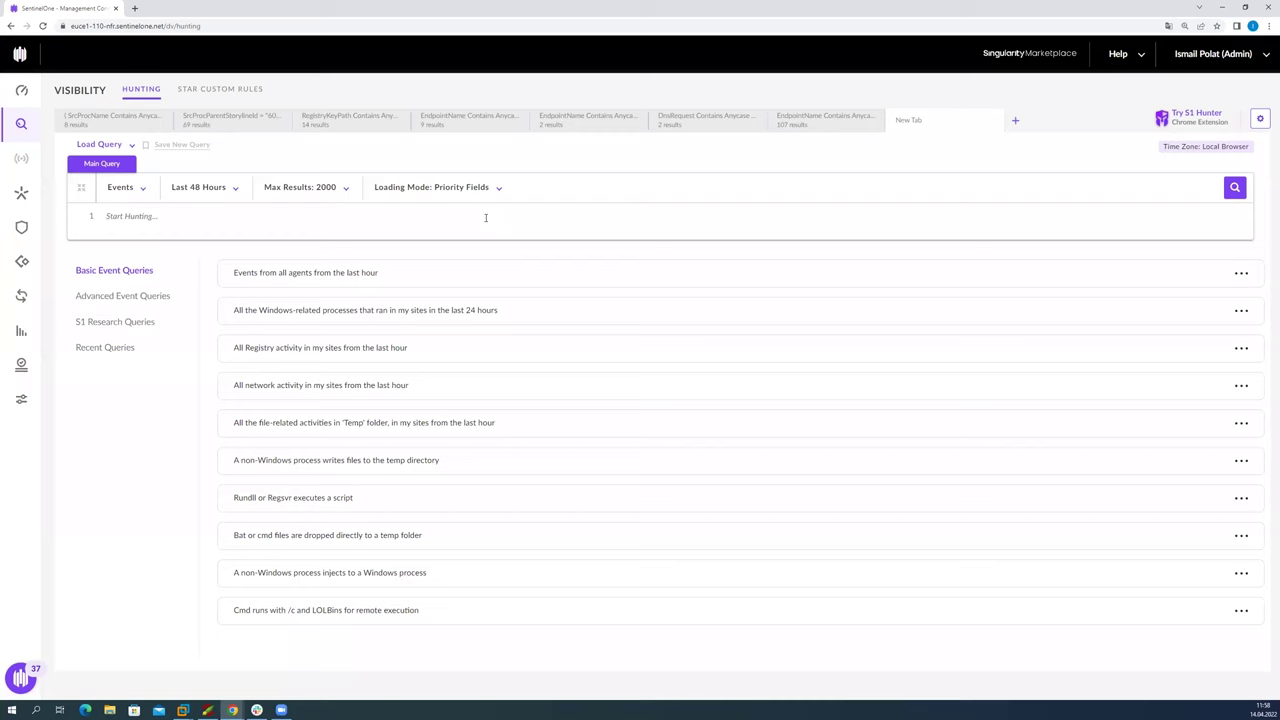
{"action": "left_click", "coordinate": [803, 131]}
{"action": "left_click_drag", "start_coordinate": [104, 224], "coordinate": [308, 225]}
{"action": "key", "text": "ctrl+c"}
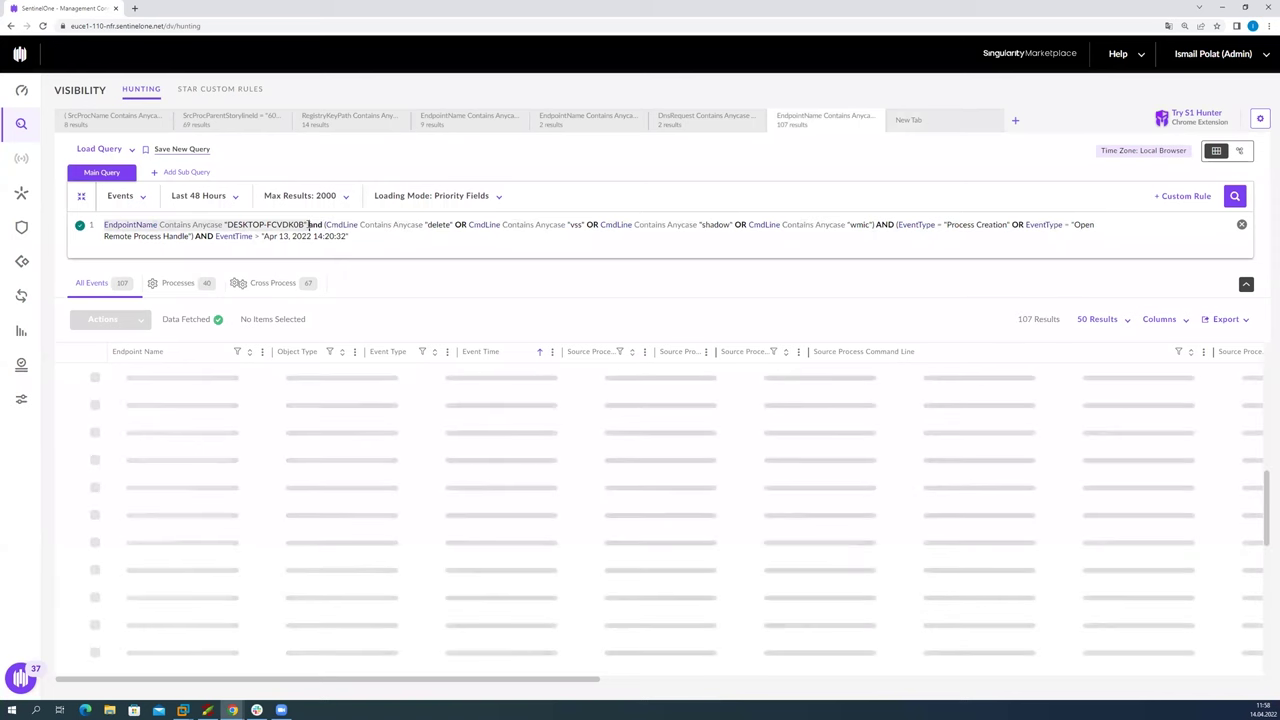
{"action": "left_click", "coordinate": [940, 122]}
{"action": "key", "text": "ctrl+v"}
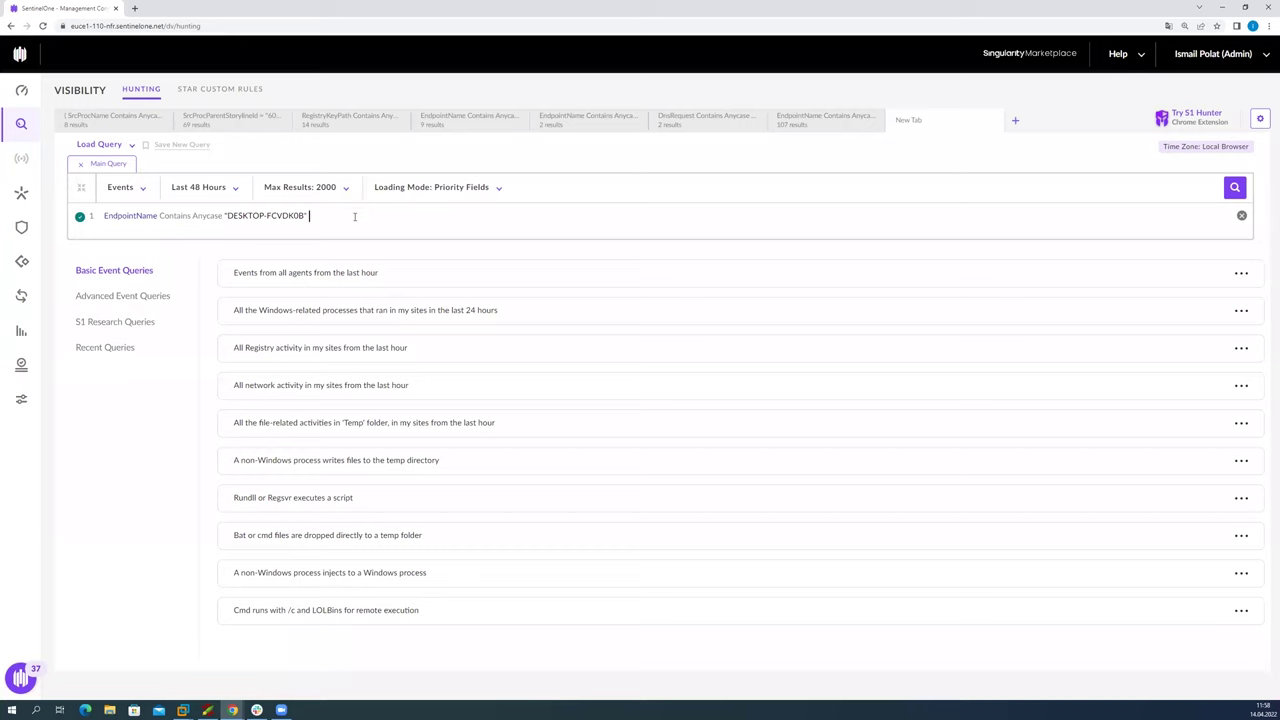
Step: Append AND (CmdLine Contains Anycase "bcdedit" after the endpoint condition, leaving the parenthesis open
{"action": "type", "text": "AND (cmd"}
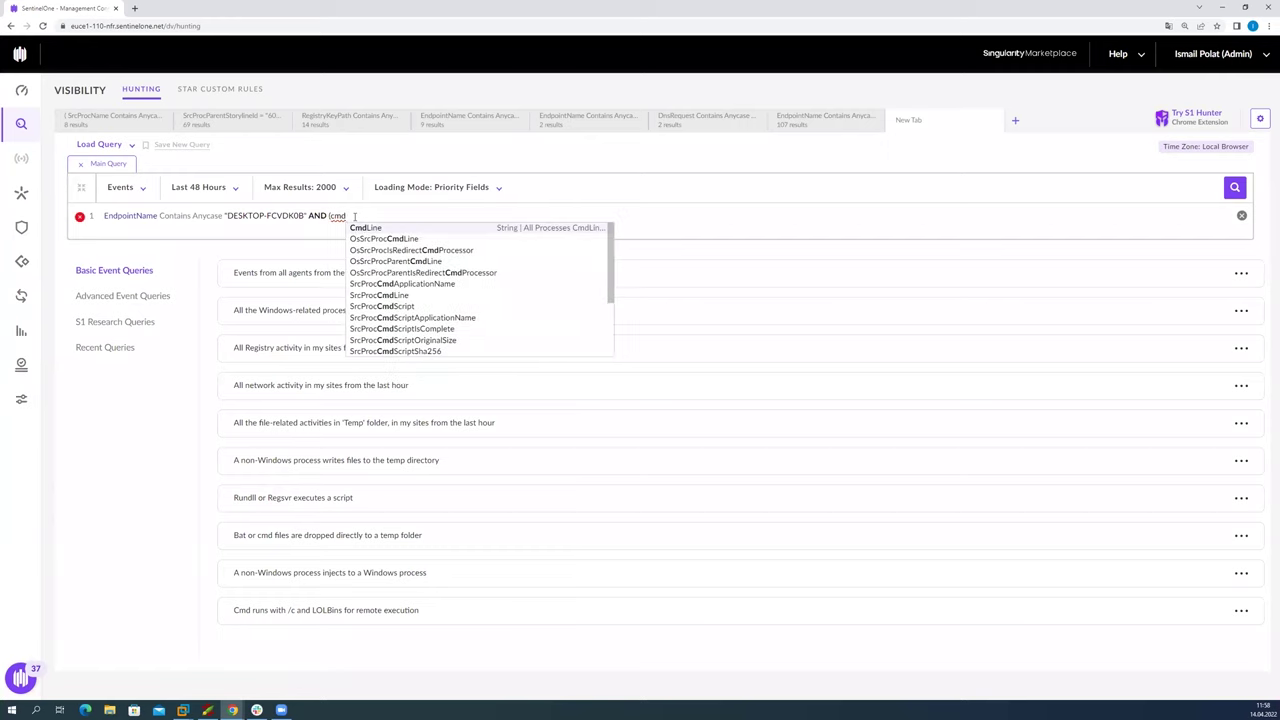
{"action": "key", "text": "Return"}
{"action": "key", "text": "Down"}
{"action": "key", "text": "Down"}
{"action": "key", "text": "Return"}
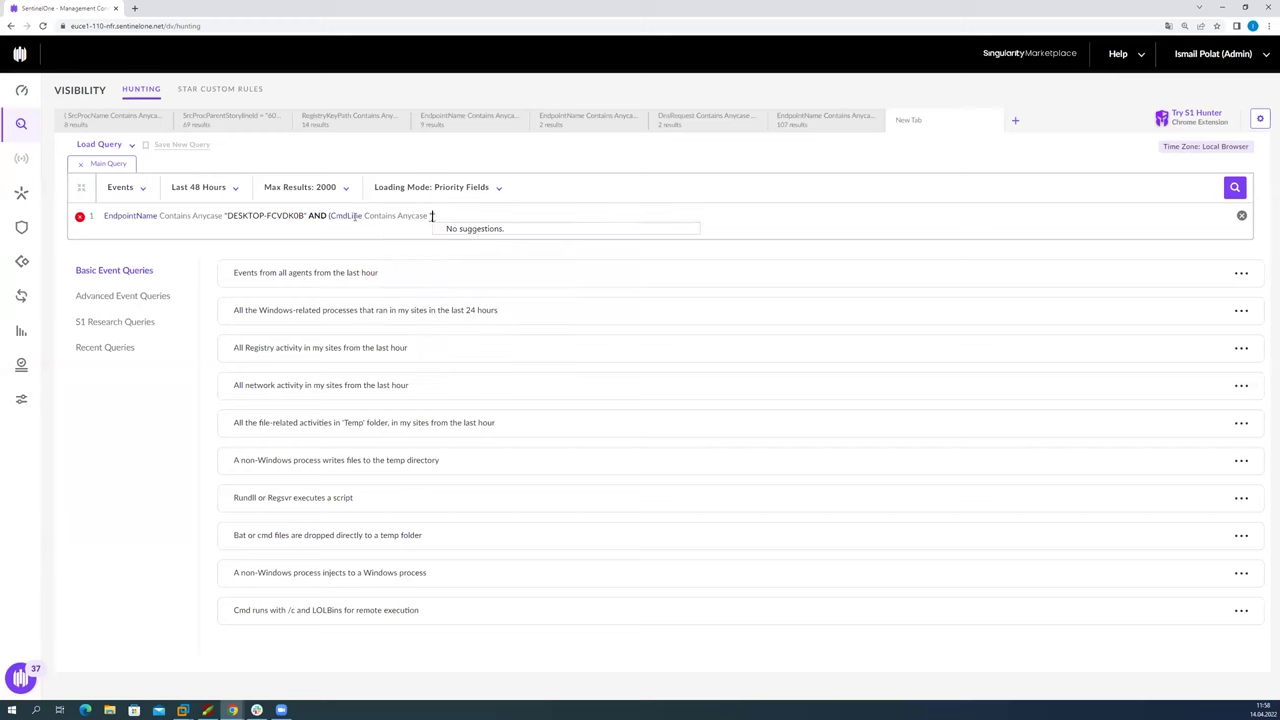
{"action": "type", "text": "\"v"}
{"action": "key", "text": "BackSpace"}
{"action": "key", "text": "BackSpace"}
{"action": "type", "text": "cdedit\""}
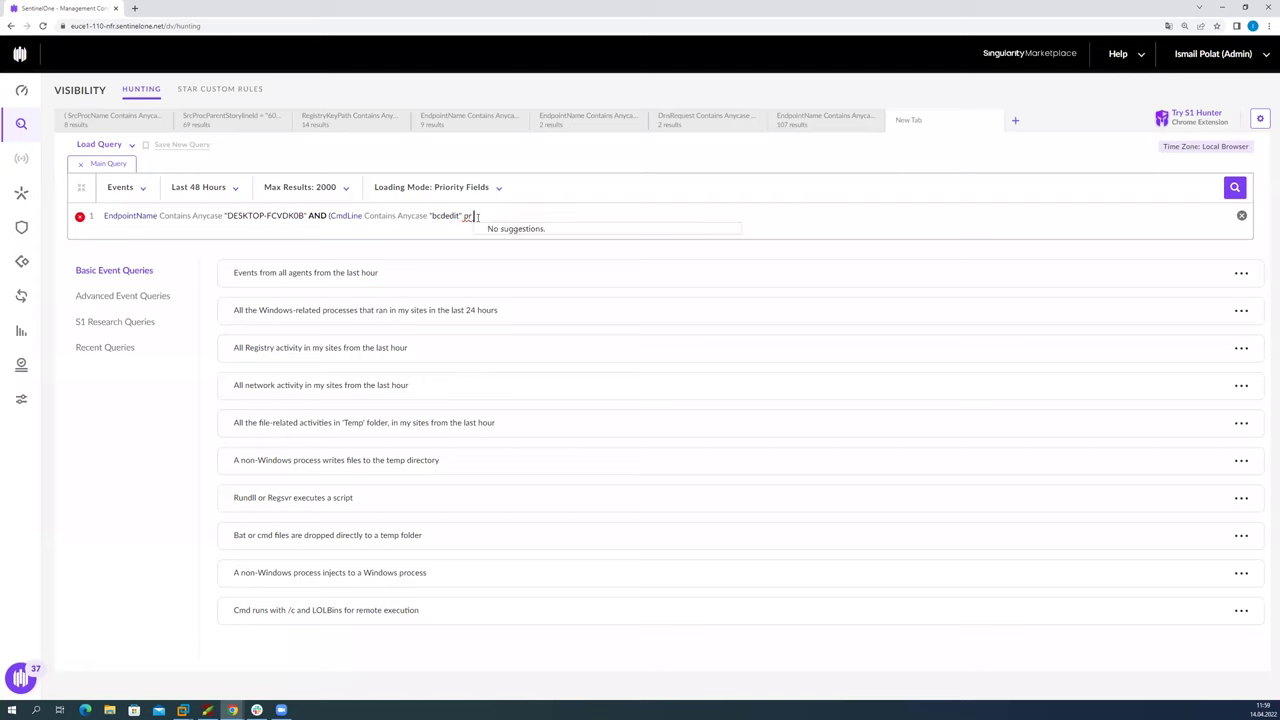
Step: Add or CmdLine Contains Anycase "ignoreallfailures" to the query and close the parenthesis
{"action": "type", "text": "or "}
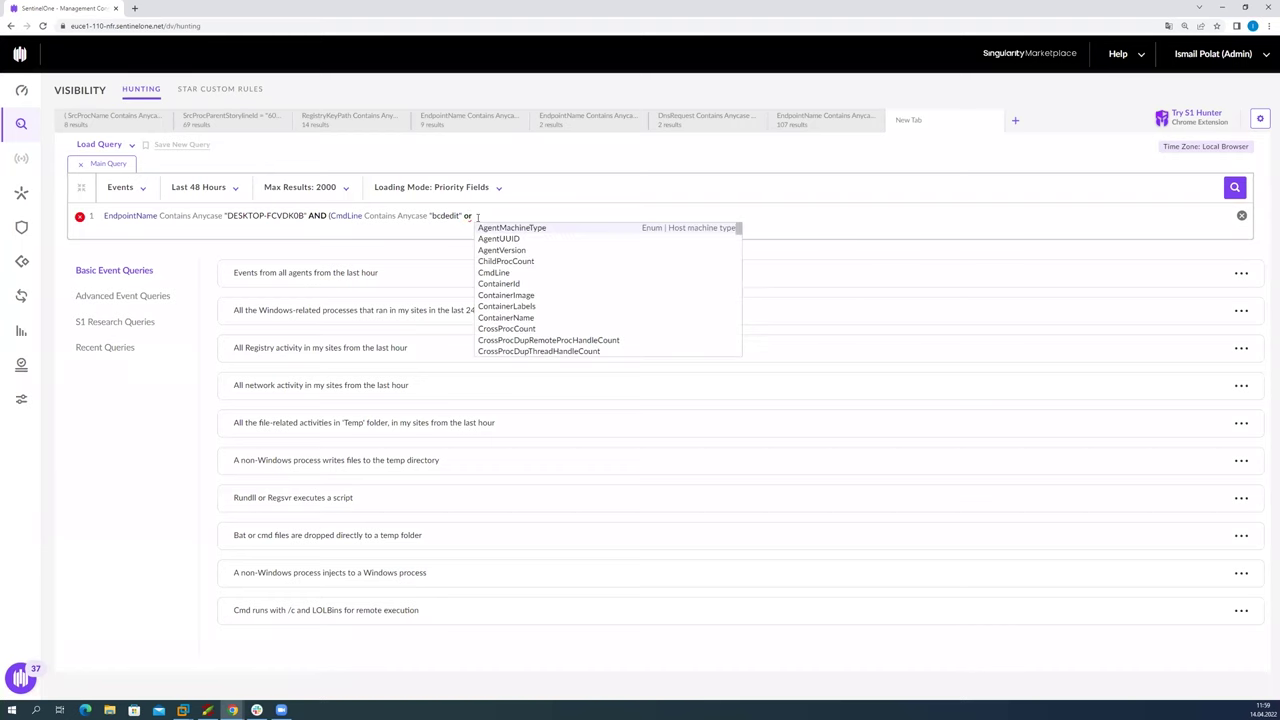
{"action": "type", "text": "cmdli"}
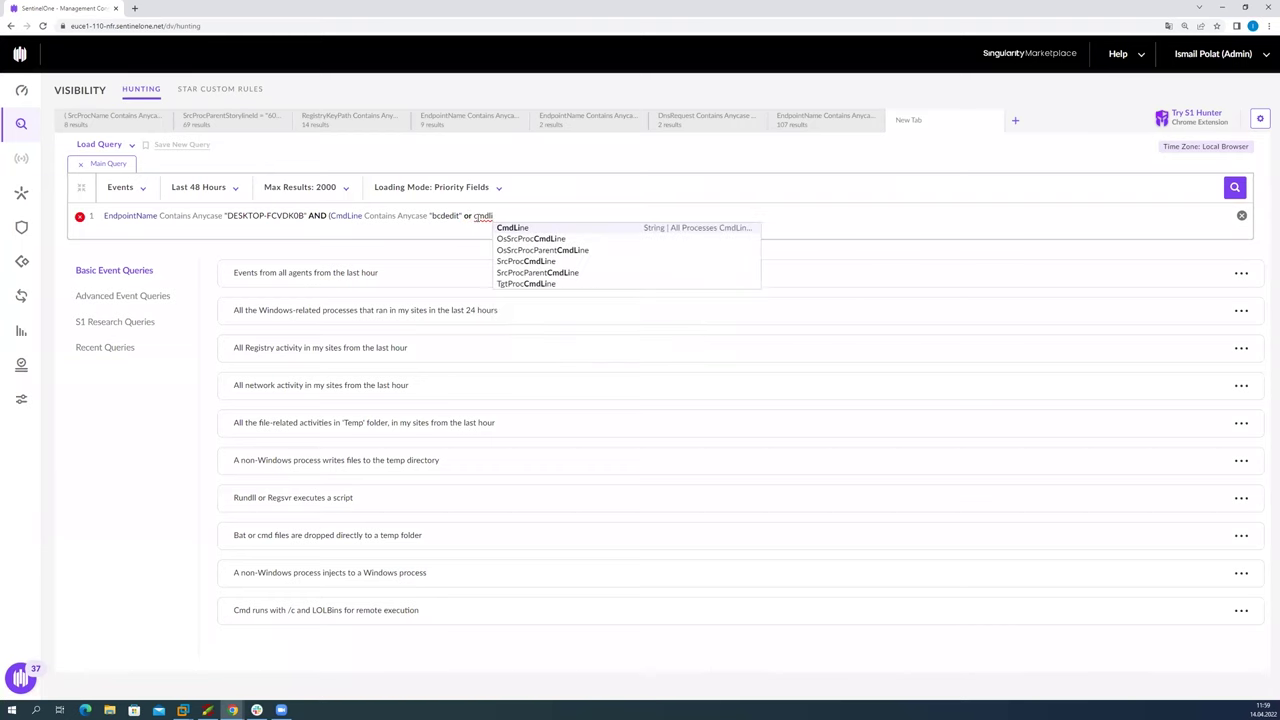
{"action": "key", "text": "Return"}
{"action": "key", "text": "Down"}
{"action": "key", "text": "Down"}
{"action": "key", "text": "Return"}
{"action": "type", "text": "\""}
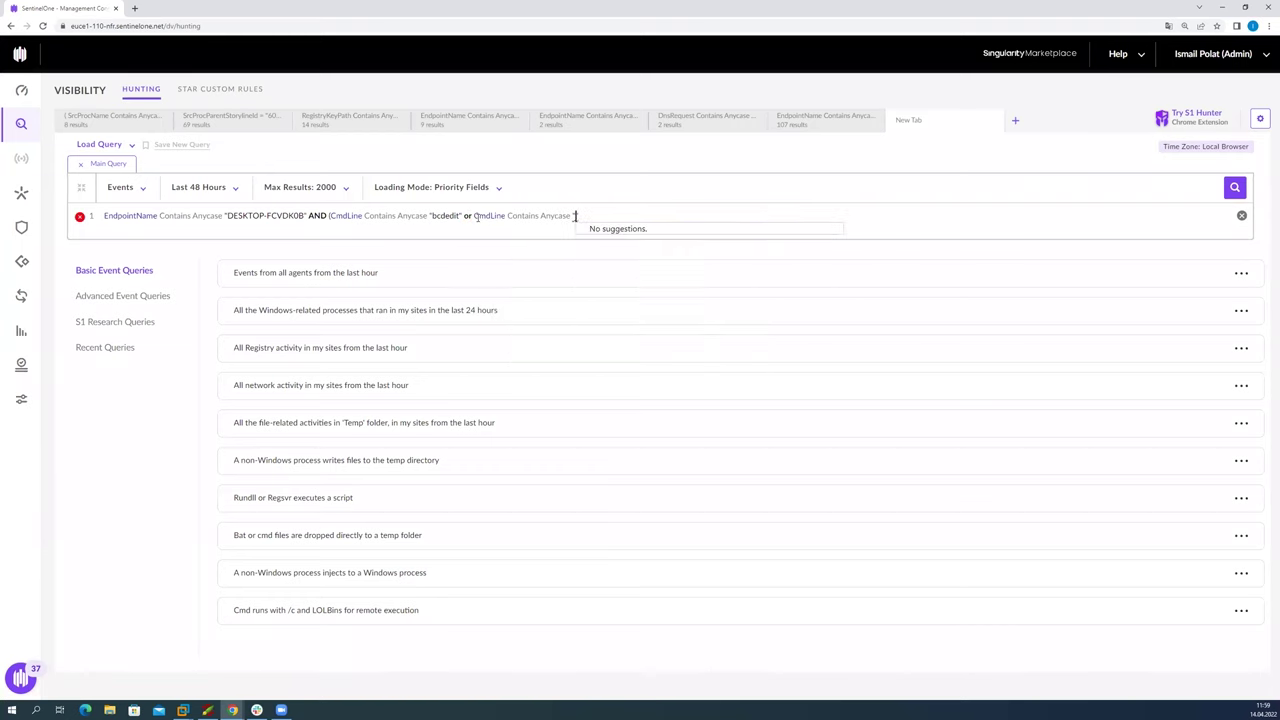
{"action": "type", "text": "ignoreallf"}
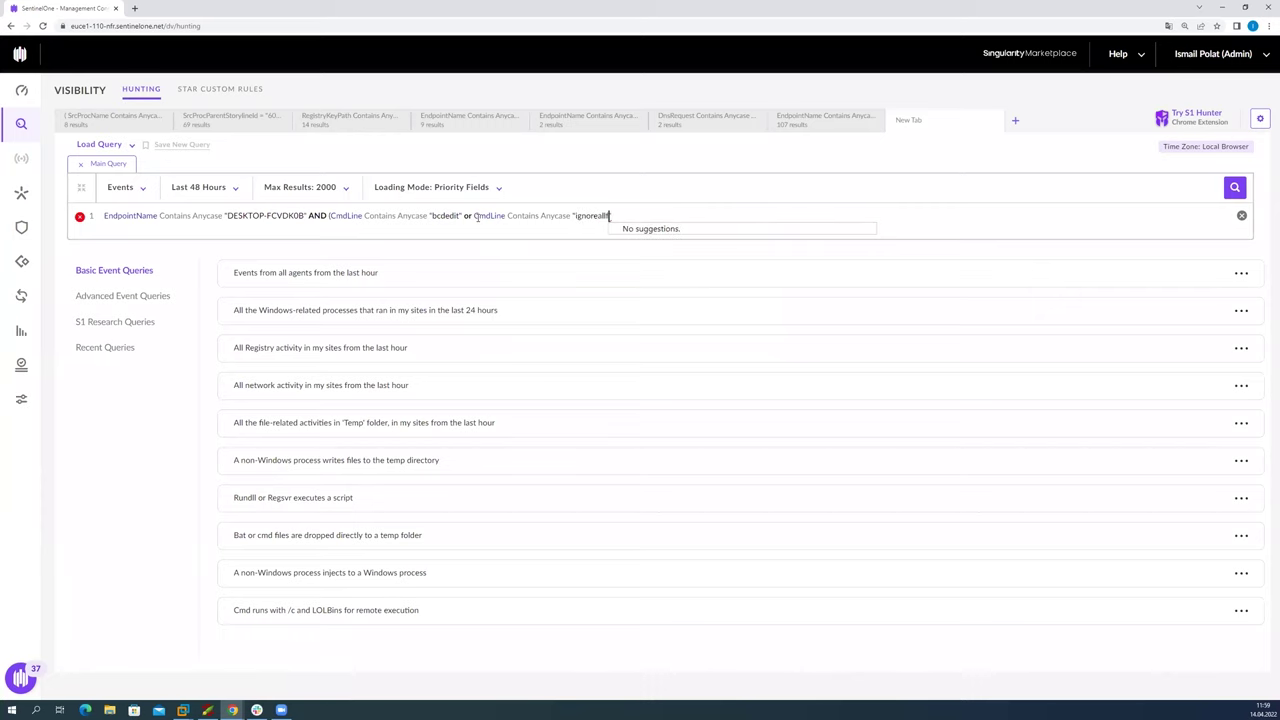
{"action": "type", "text": "ailures\")"}
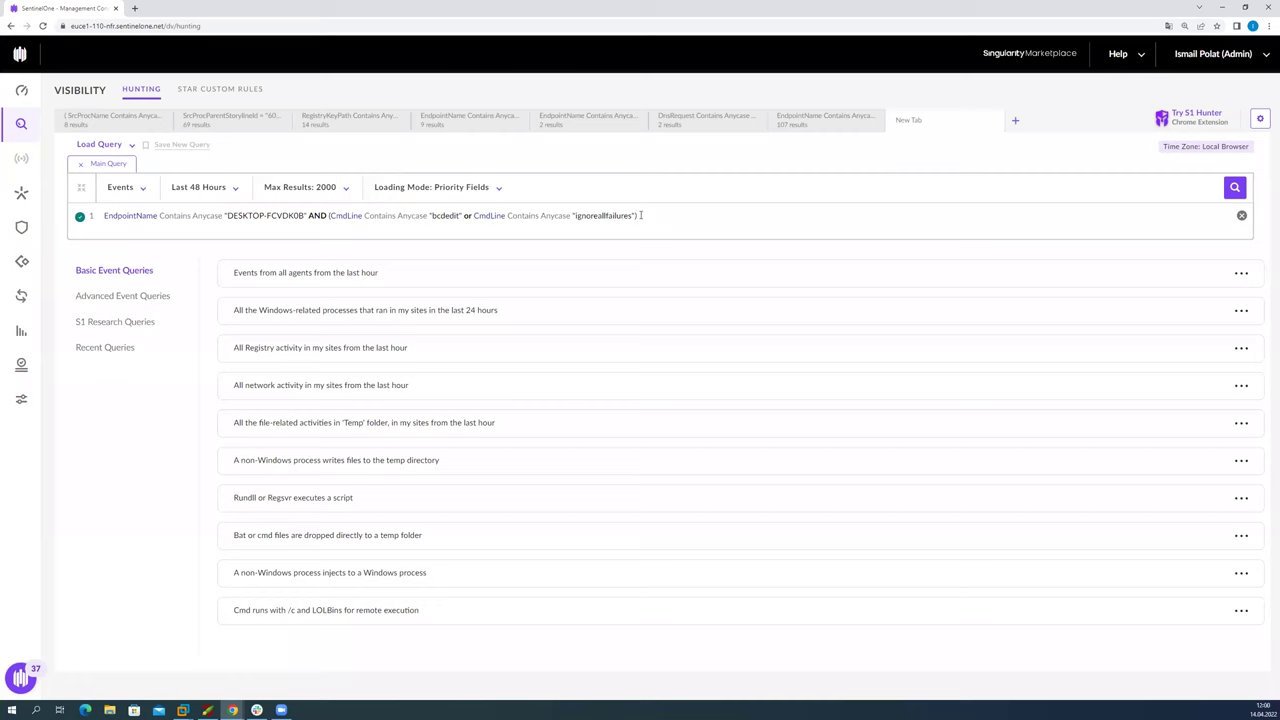
Step: Insert or CmdLine Contains Anycase "recoveryenabled" as the third command-line condition inside the parentheses
{"action": "key", "text": "BackSpace"}
{"action": "type", "text": "or cmd"}
{"action": "key", "text": "Return"}
{"action": "key", "text": "Up"}
{"action": "key", "text": "Up"}
{"action": "key", "text": "Return"}
{"action": "type", "text": "\""}
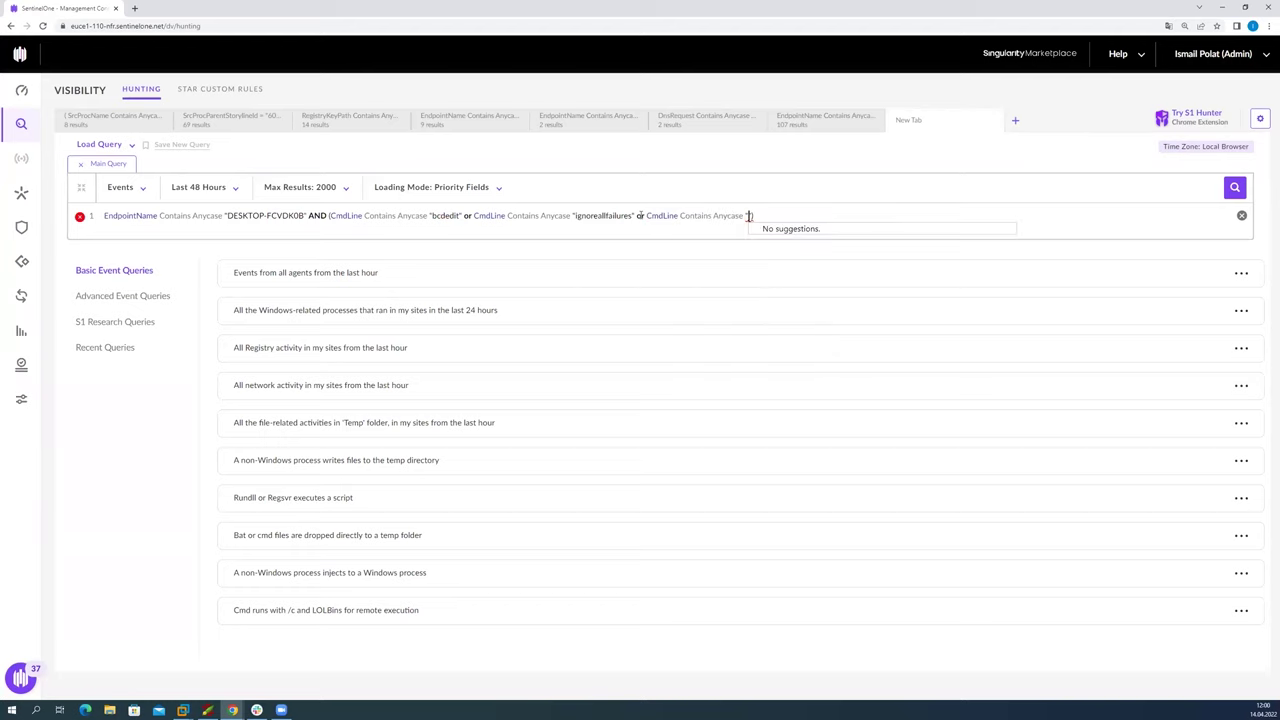
{"action": "type", "text": "recoveryenabled"}
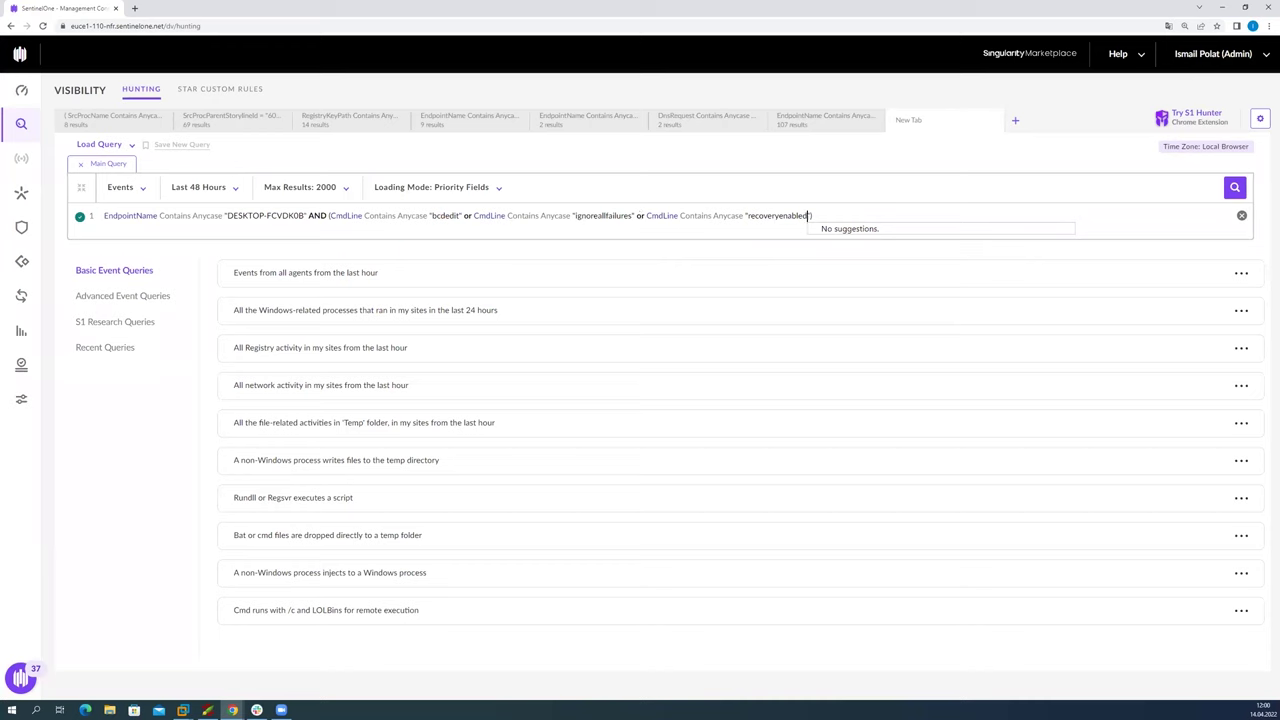
Step: Append AND EventTime > "Apr 13, 2022 14:11:41" to the boot recovery query and run the hunt
{"action": "key", "text": "alt+Tab"}
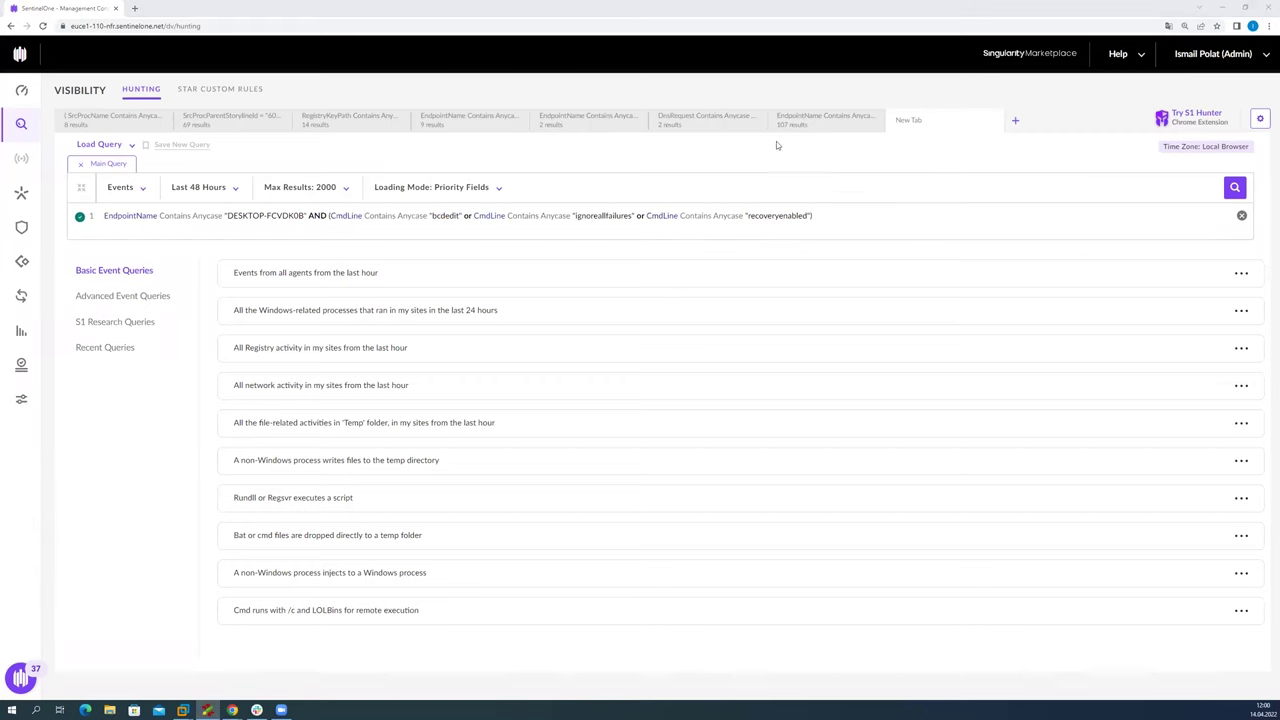
{"action": "left_click", "coordinate": [838, 215]}
{"action": "type", "text": "AND EventTime > \"Apr 13, 2022 14:11:41\""}
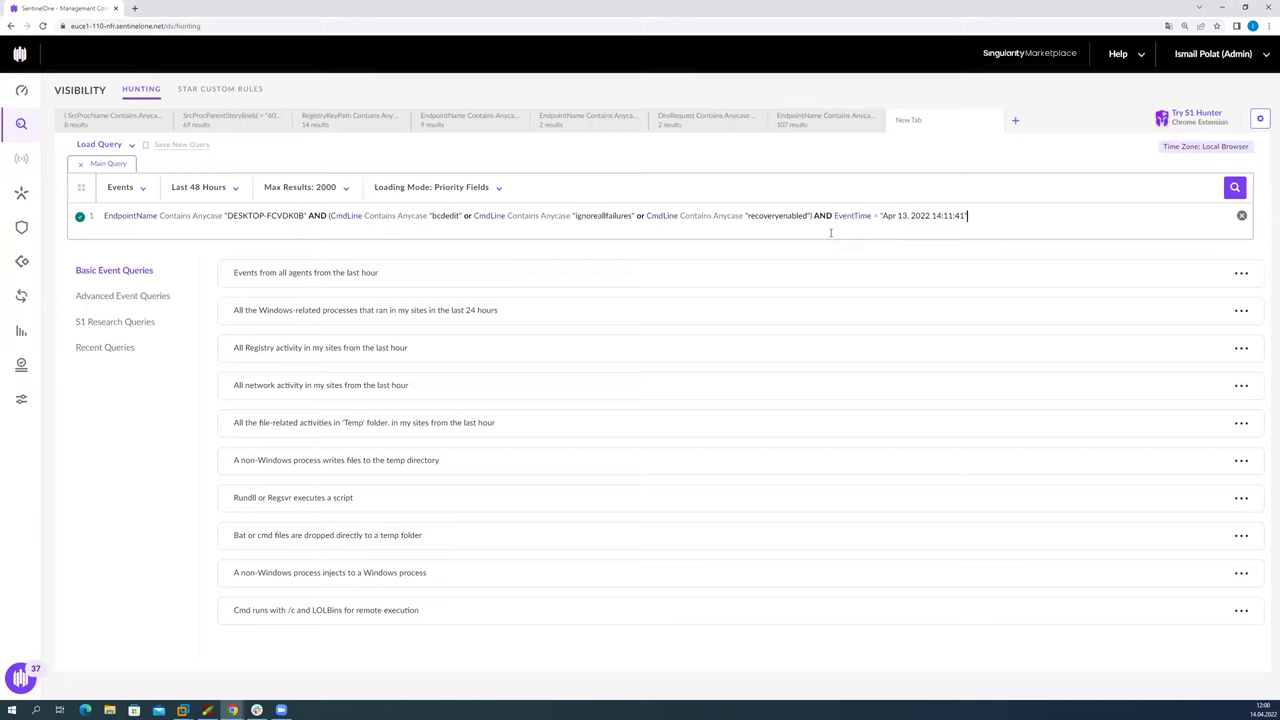
{"action": "left_click", "coordinate": [1230, 190]}
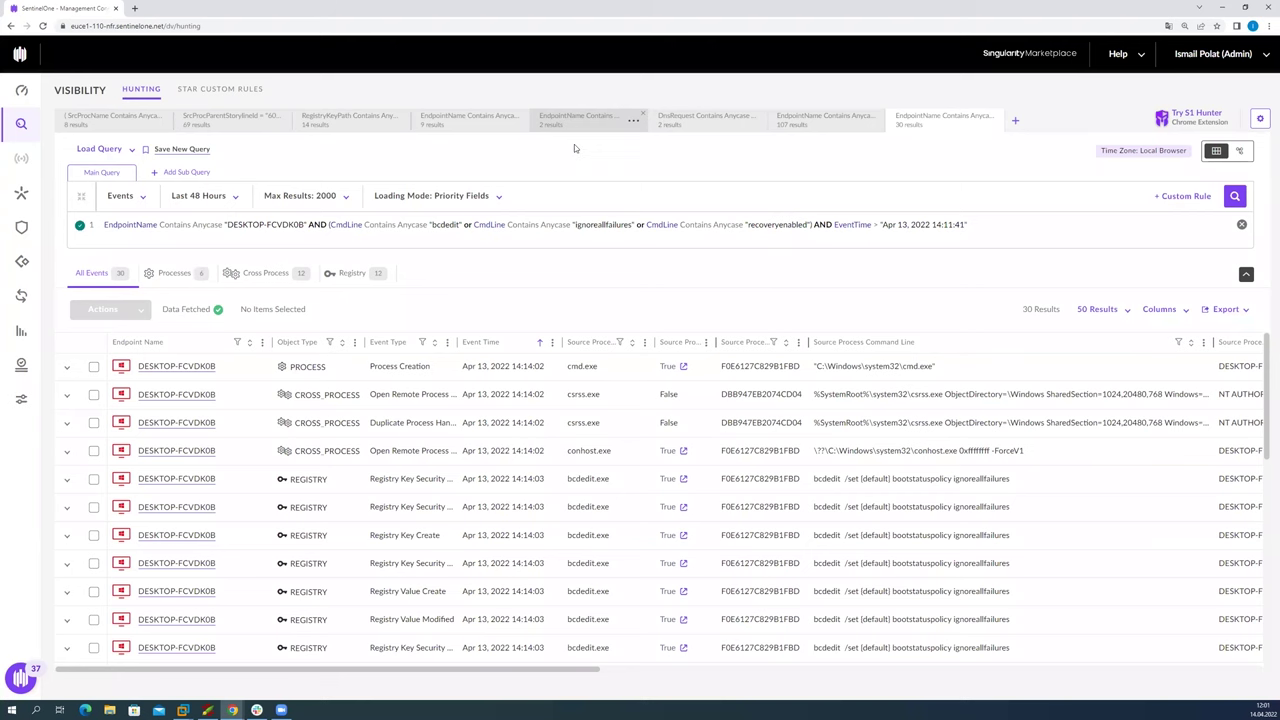
Step: Review the source process command lines in the results for bcdedit bootstatuspolicy and recoveryenabled changes
{"action": "scroll", "coordinate": [760, 475], "scroll_direction": "down", "scroll_amount": 2}
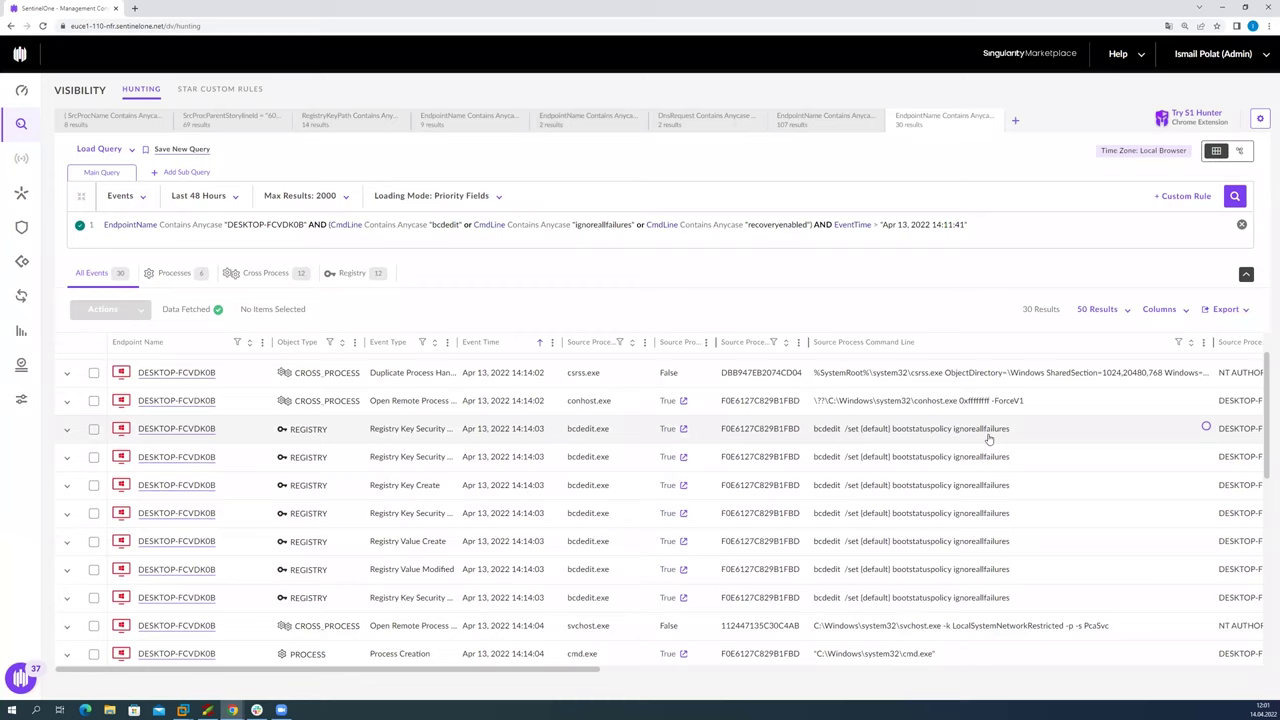
{"action": "scroll", "coordinate": [988, 438], "scroll_direction": "down", "scroll_amount": 3}
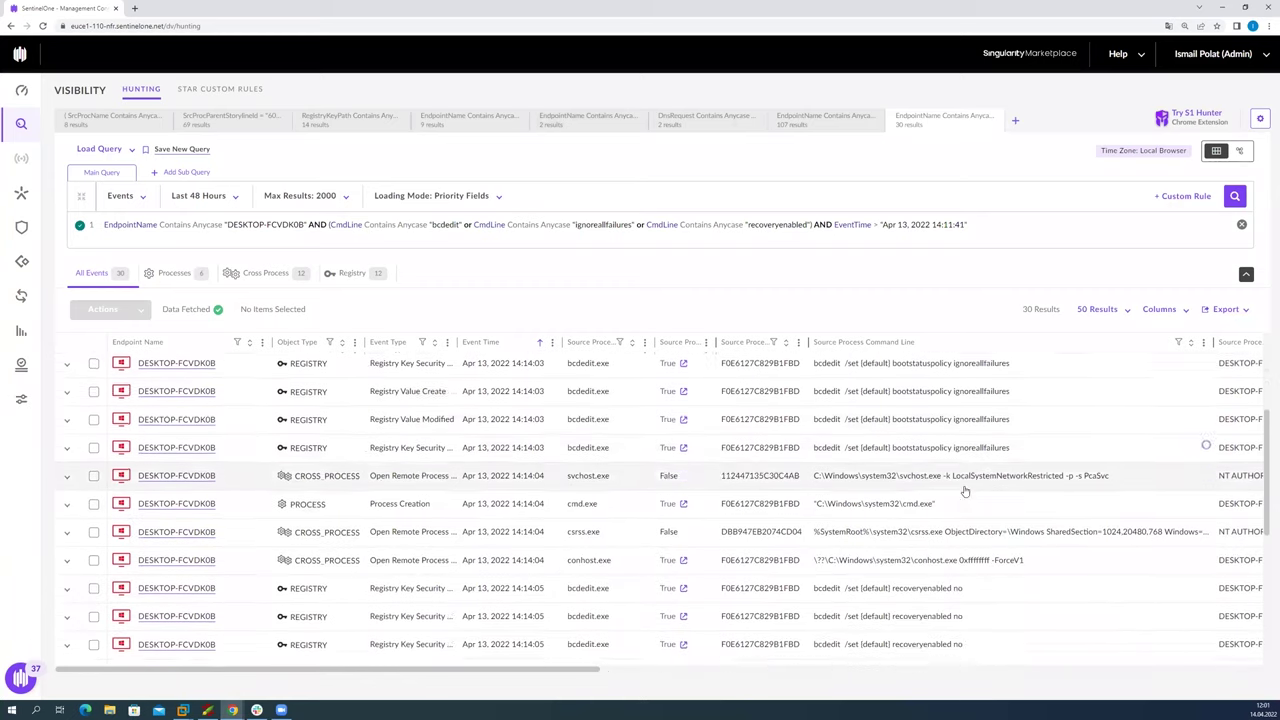
{"action": "scroll", "coordinate": [965, 490], "scroll_direction": "down", "scroll_amount": 1}
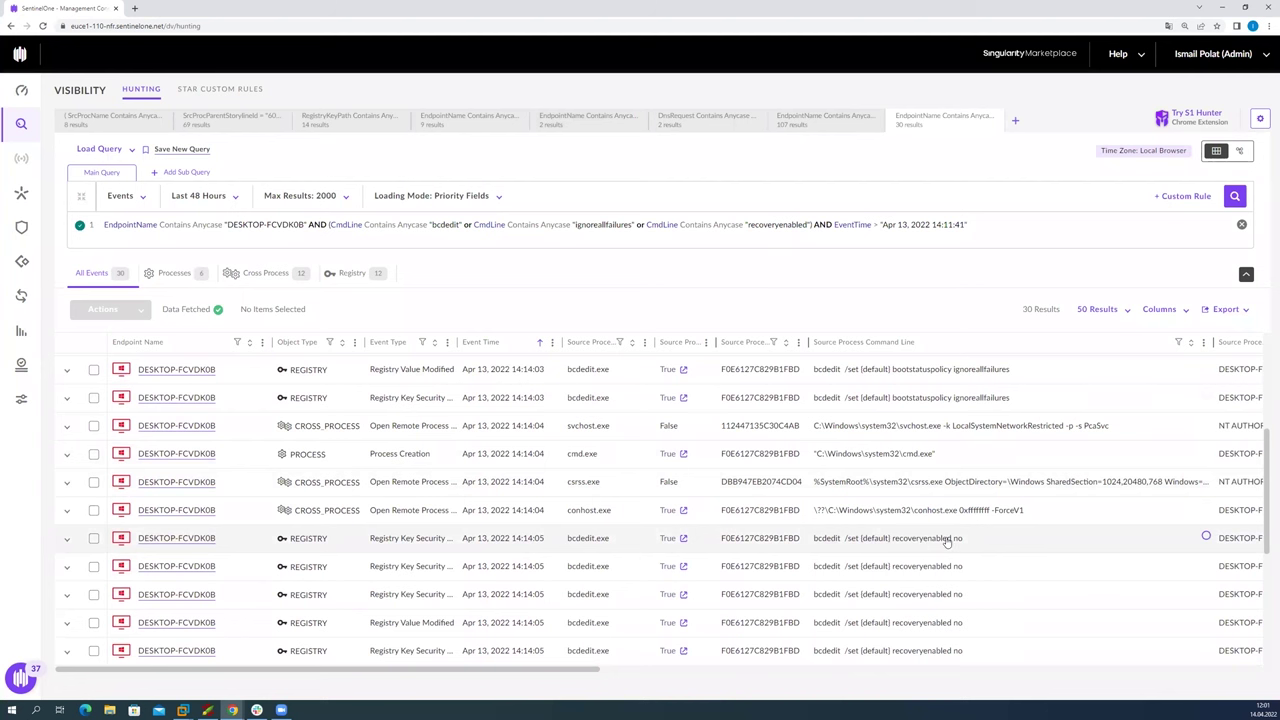
{"action": "scroll", "coordinate": [950, 542], "scroll_direction": "down", "scroll_amount": 1}
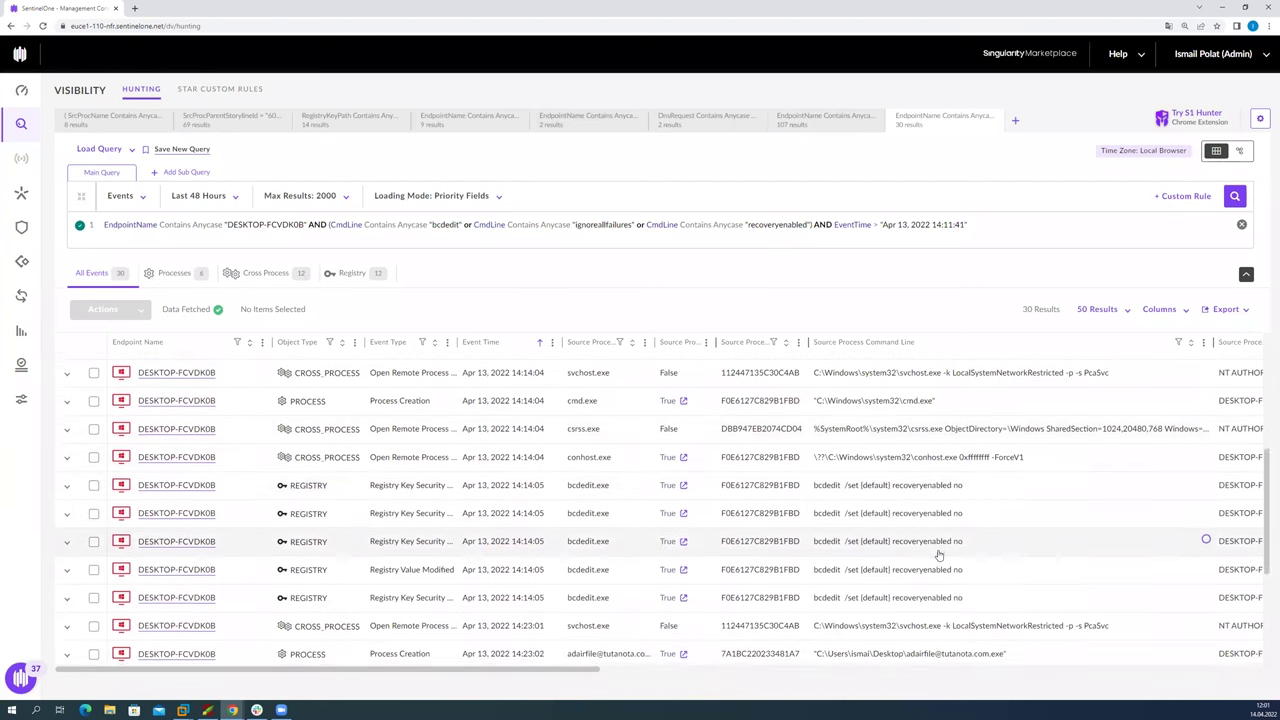
{"action": "scroll", "coordinate": [920, 560], "scroll_direction": "down", "scroll_amount": 3}
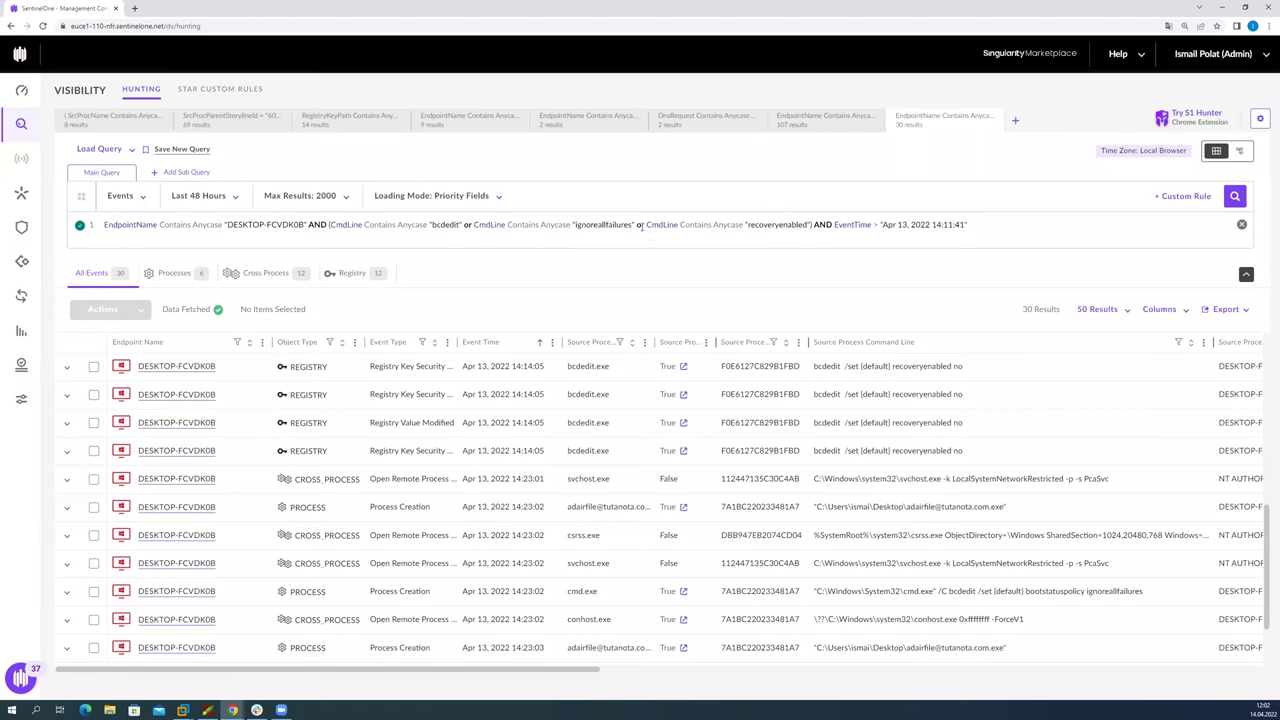
{"action": "left_click", "coordinate": [641, 226]}
Step: In the incident threats list, expand the winlogon.exe group, go to its second-oldest threat and open that threat's full details
{"action": "left_click", "coordinate": [40, 230]}
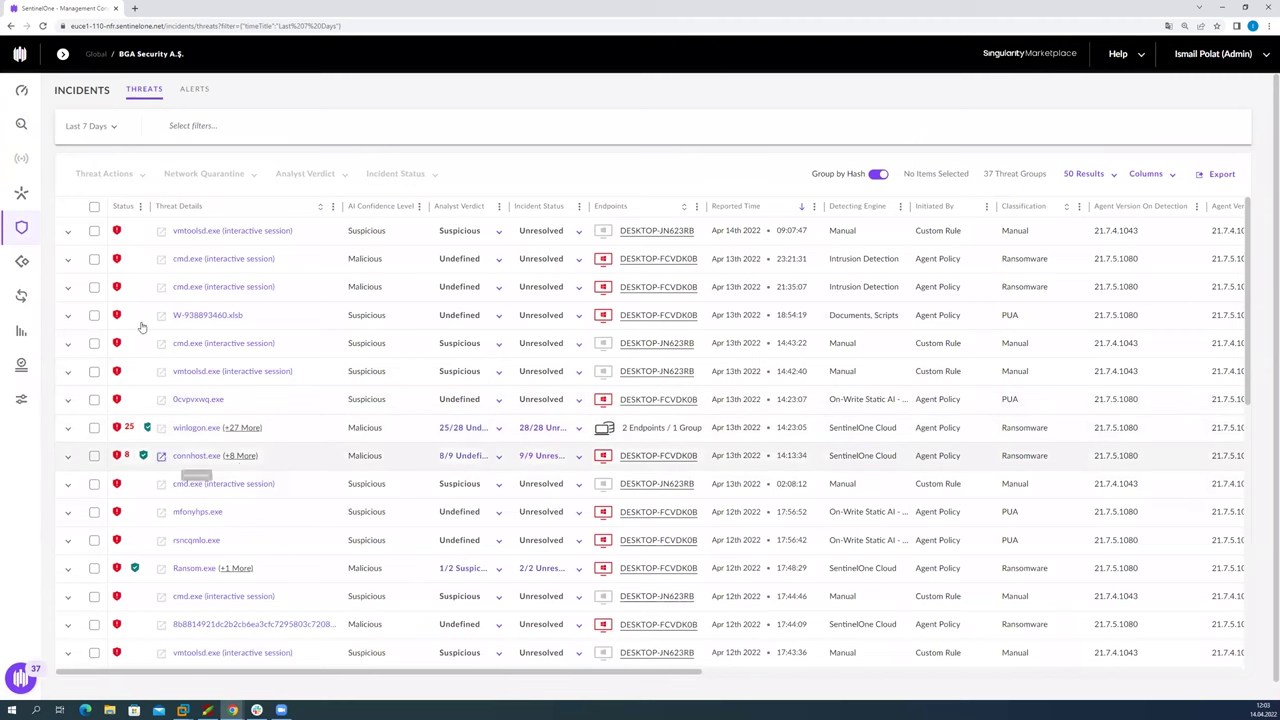
{"action": "left_click", "coordinate": [68, 432]}
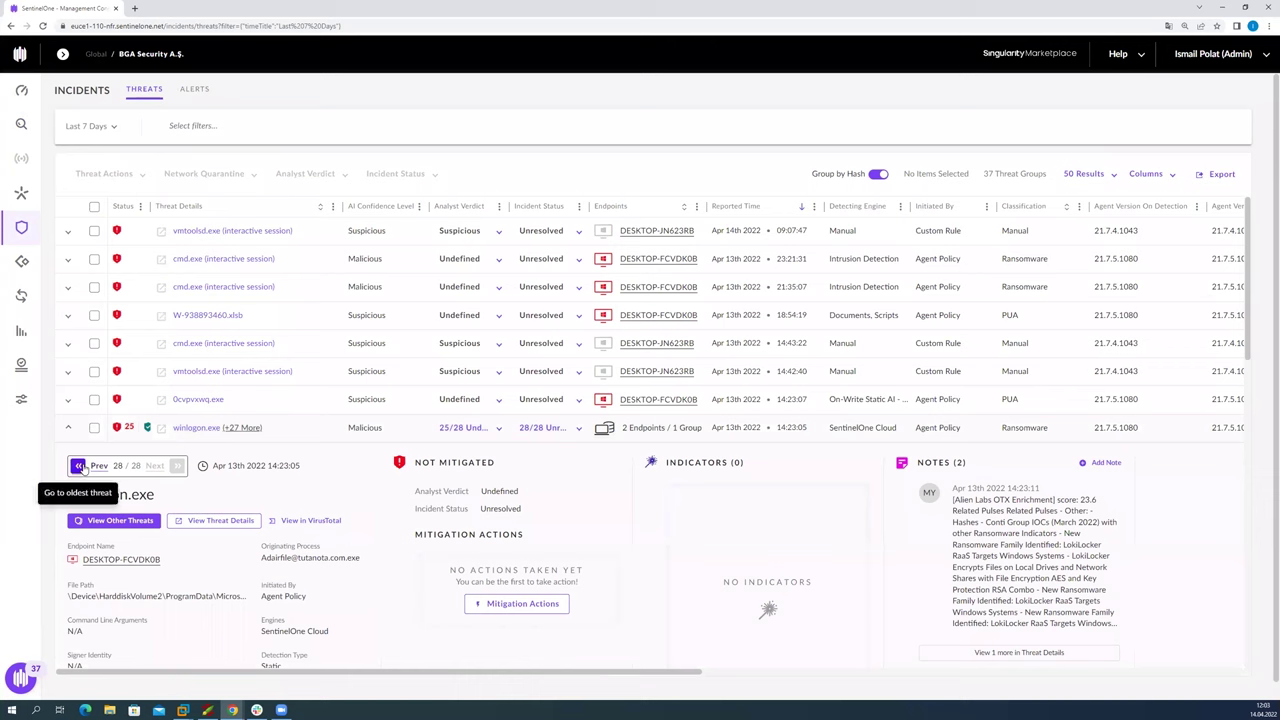
{"action": "left_click", "coordinate": [78, 465]}
{"action": "left_click", "coordinate": [154, 466]}
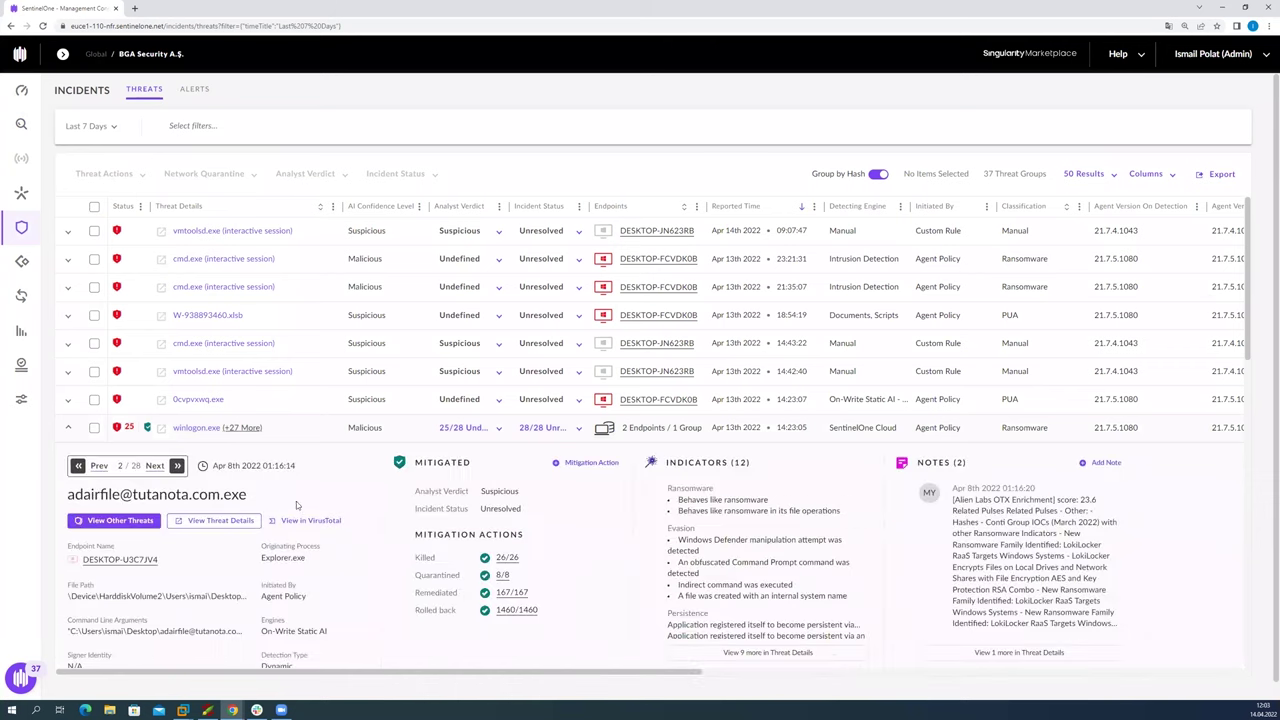
{"action": "scroll", "coordinate": [313, 516], "scroll_direction": "down", "scroll_amount": 1}
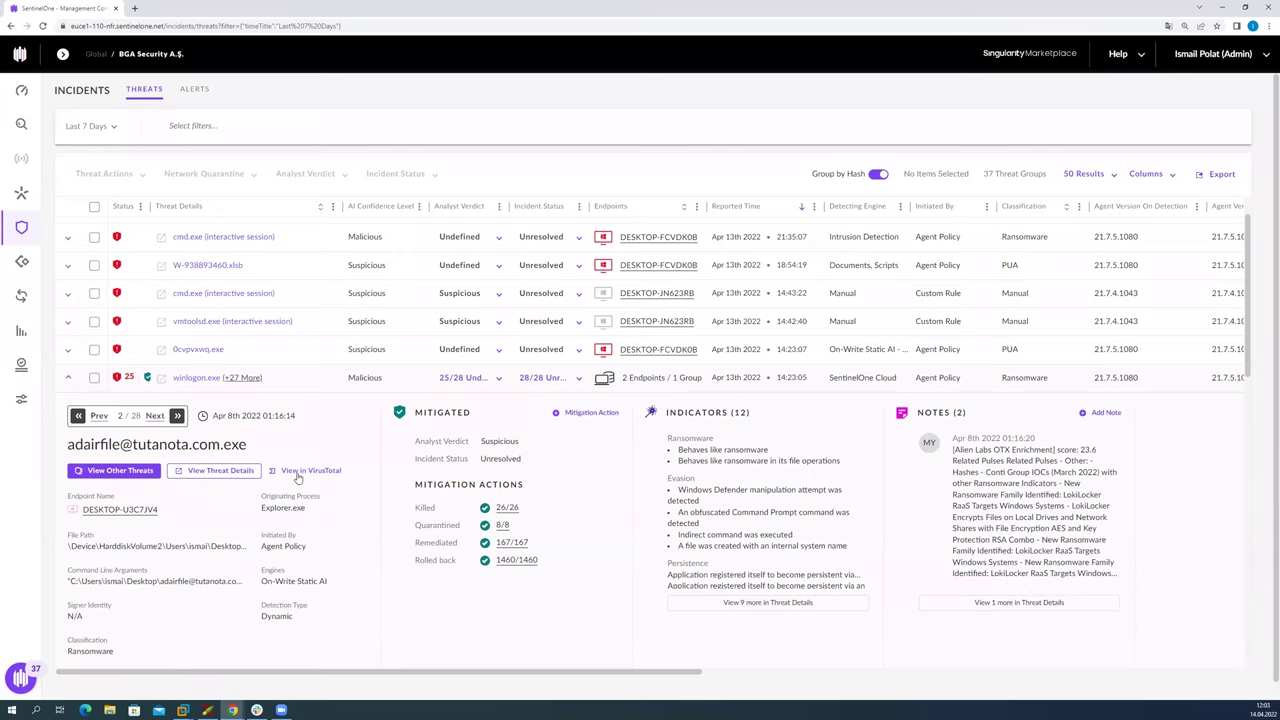
{"action": "left_click", "coordinate": [243, 474]}
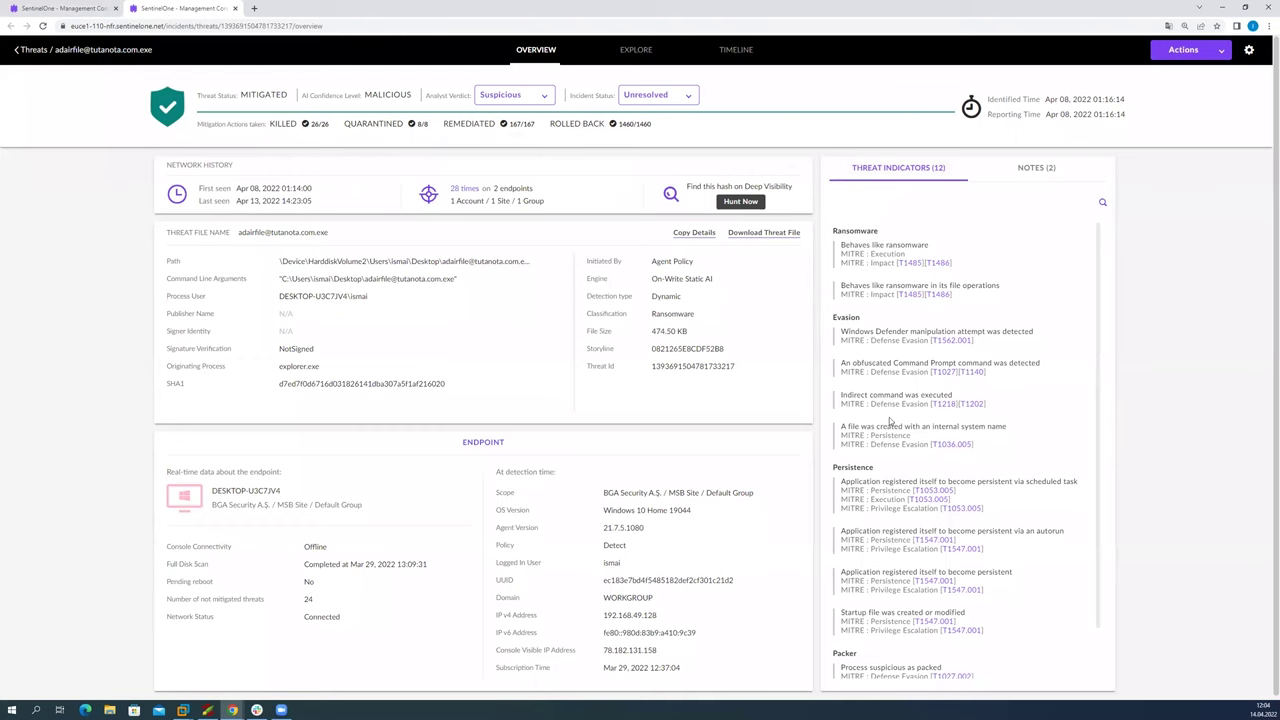
Step: Examine the threat's ransomware, evasion and persistence indicators, and check its event timeline before returning to the overview
{"action": "scroll", "coordinate": [890, 421], "scroll_direction": "down", "scroll_amount": 1}
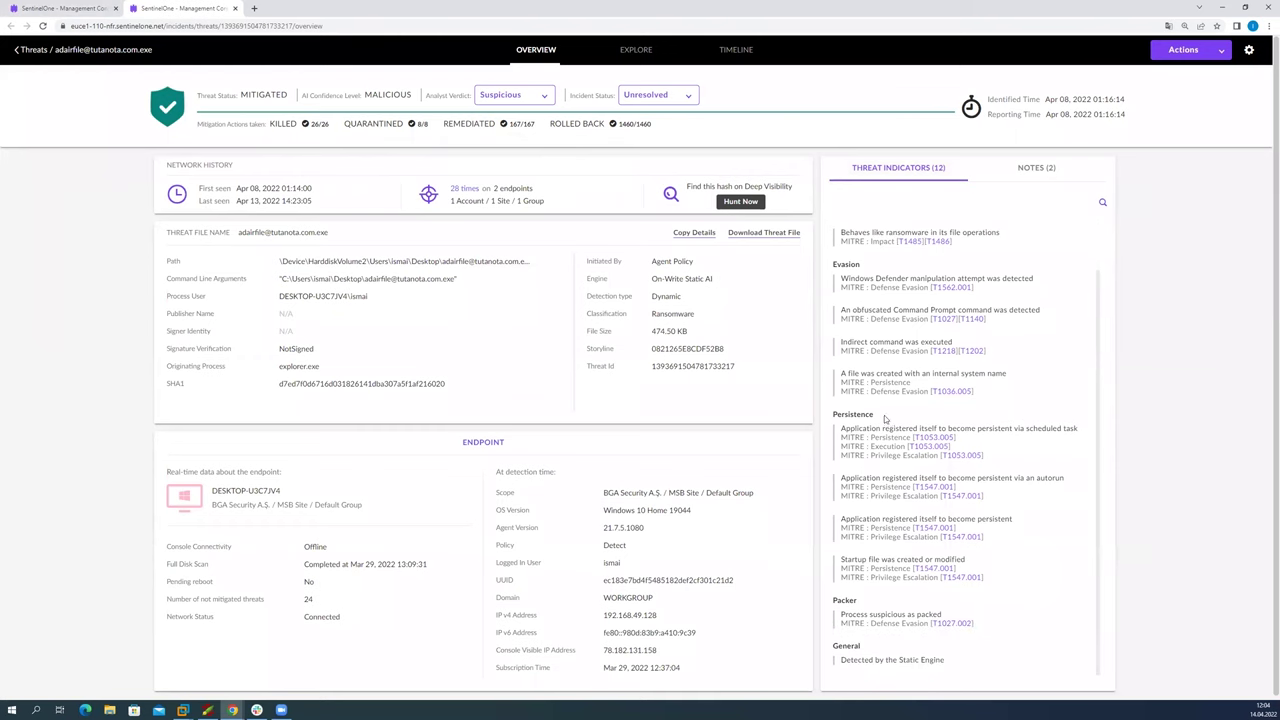
{"action": "scroll", "coordinate": [886, 419], "scroll_direction": "up", "scroll_amount": 1}
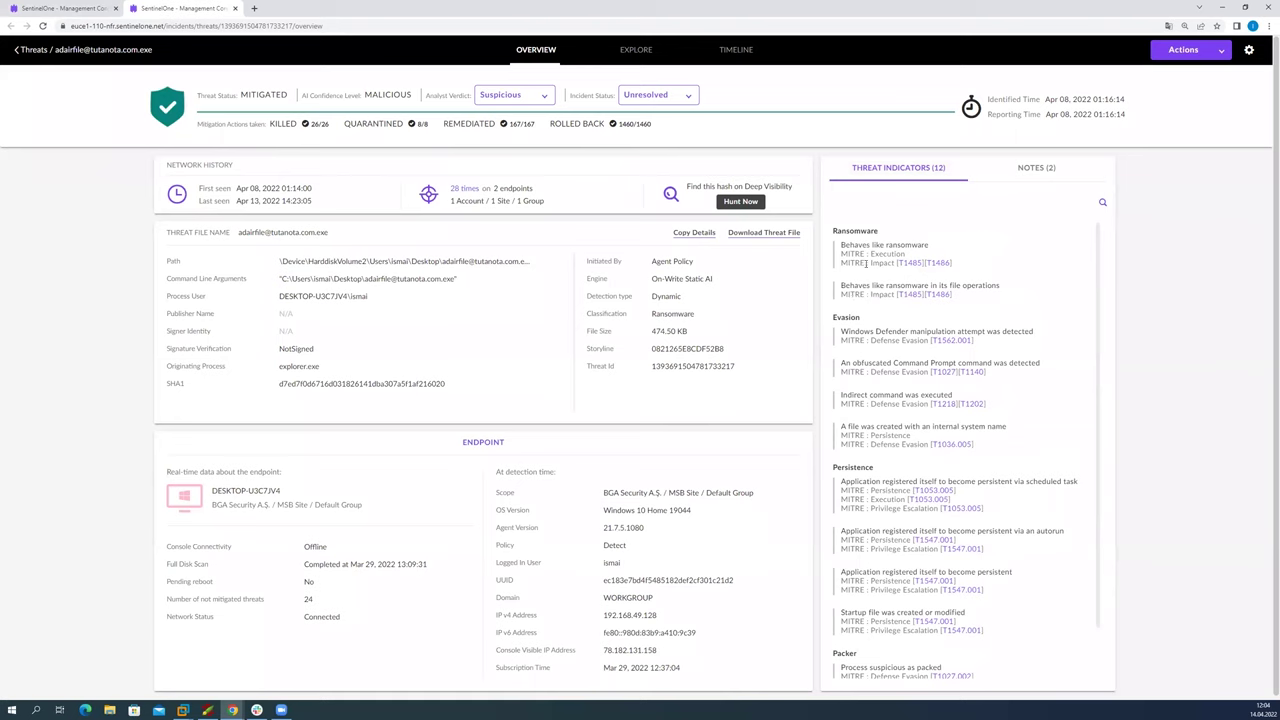
{"action": "double_click", "coordinate": [857, 317]}
{"action": "scroll", "coordinate": [853, 559], "scroll_direction": "down", "scroll_amount": 1}
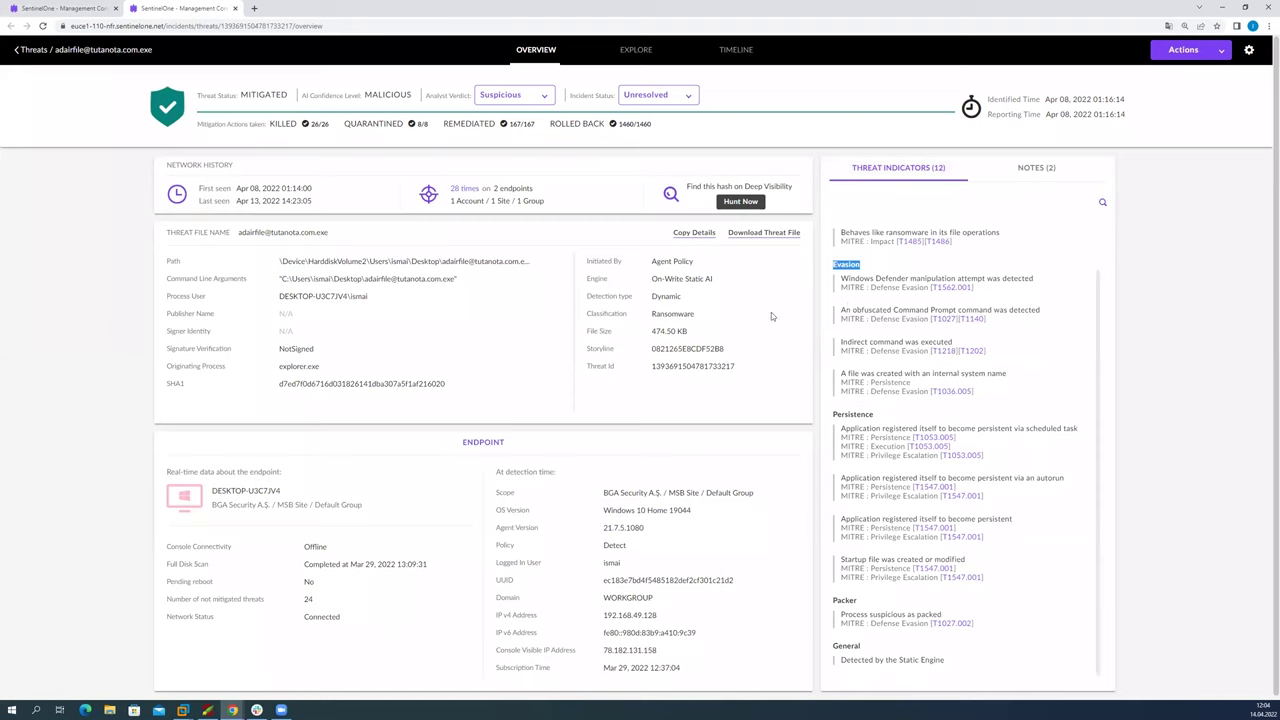
{"action": "left_click", "coordinate": [625, 51]}
{"action": "left_click", "coordinate": [736, 50]}
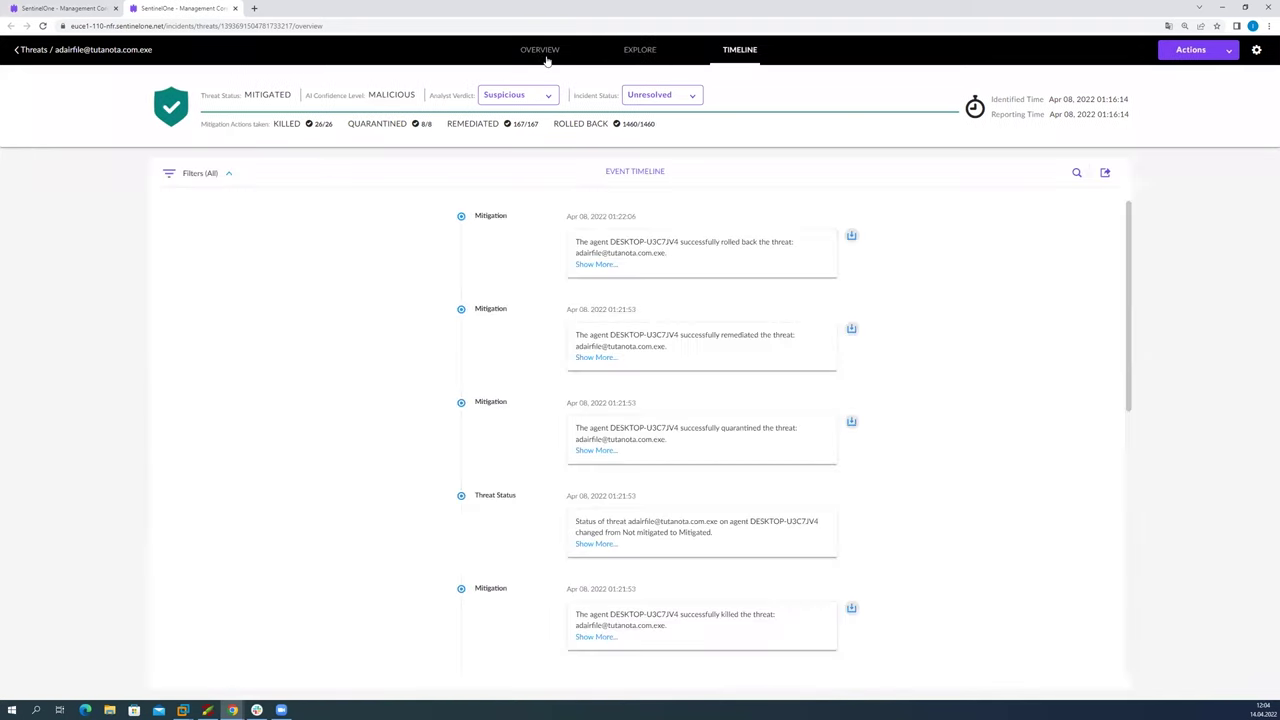
{"action": "left_click", "coordinate": [536, 50]}
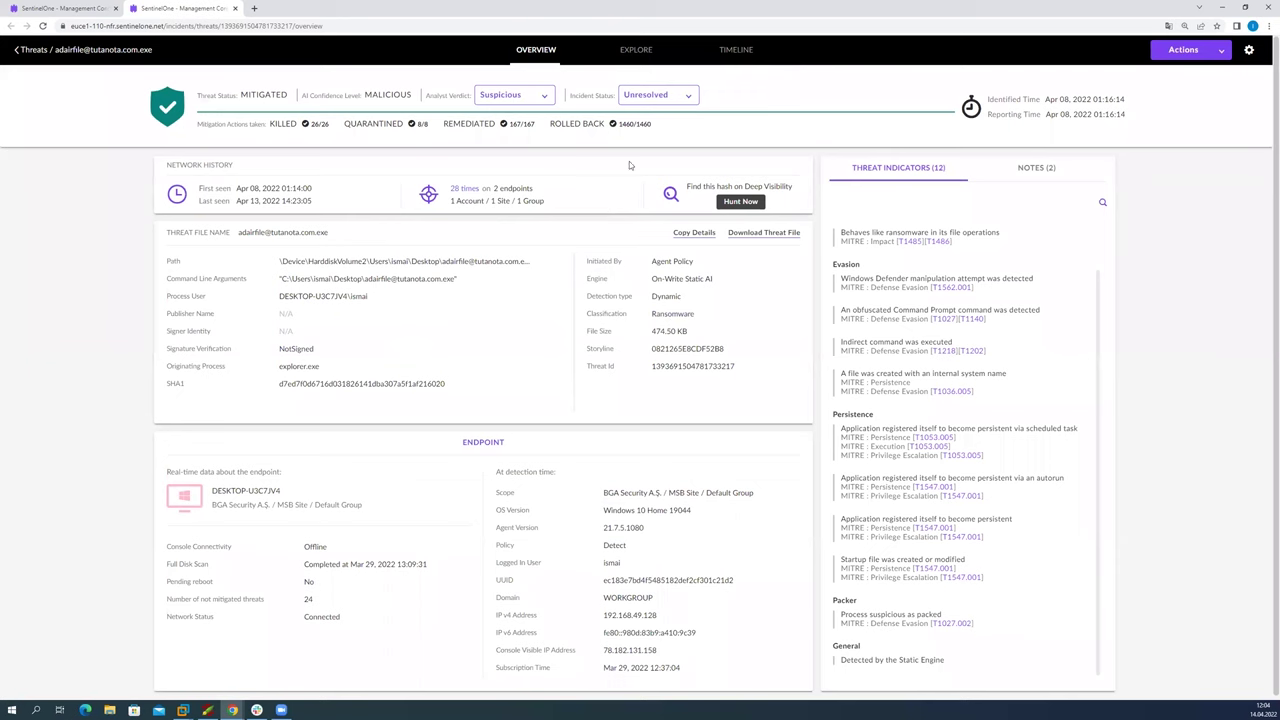
Step: Show the threat's process tree, load more child processes and expand the collapsed cmd.exe nodes
{"action": "left_click", "coordinate": [644, 50]}
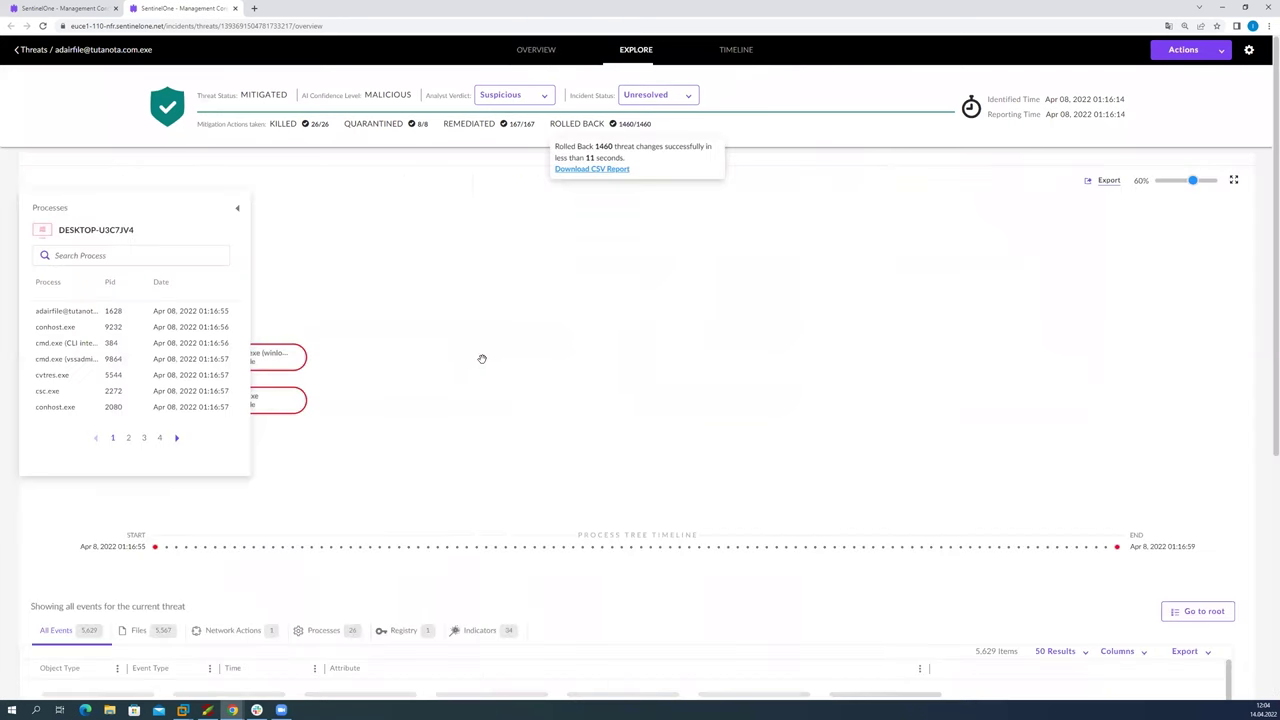
{"action": "left_click", "coordinate": [480, 274]}
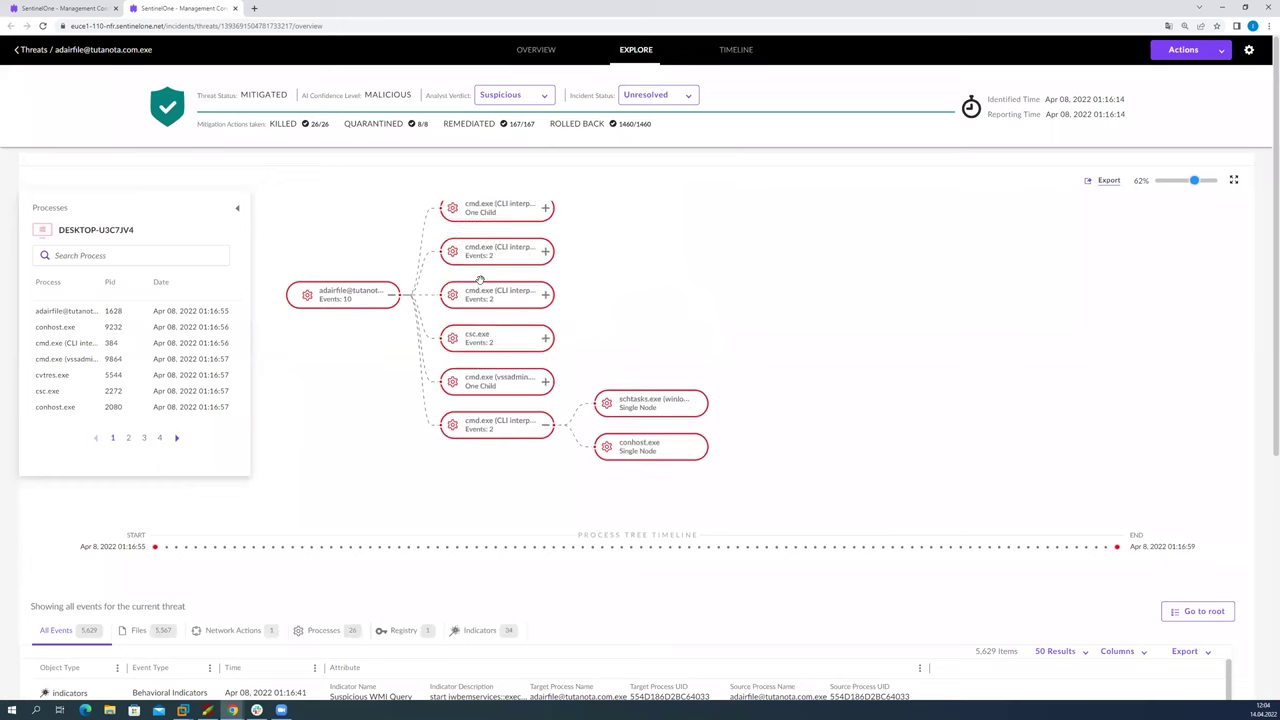
{"action": "left_click", "coordinate": [545, 294]}
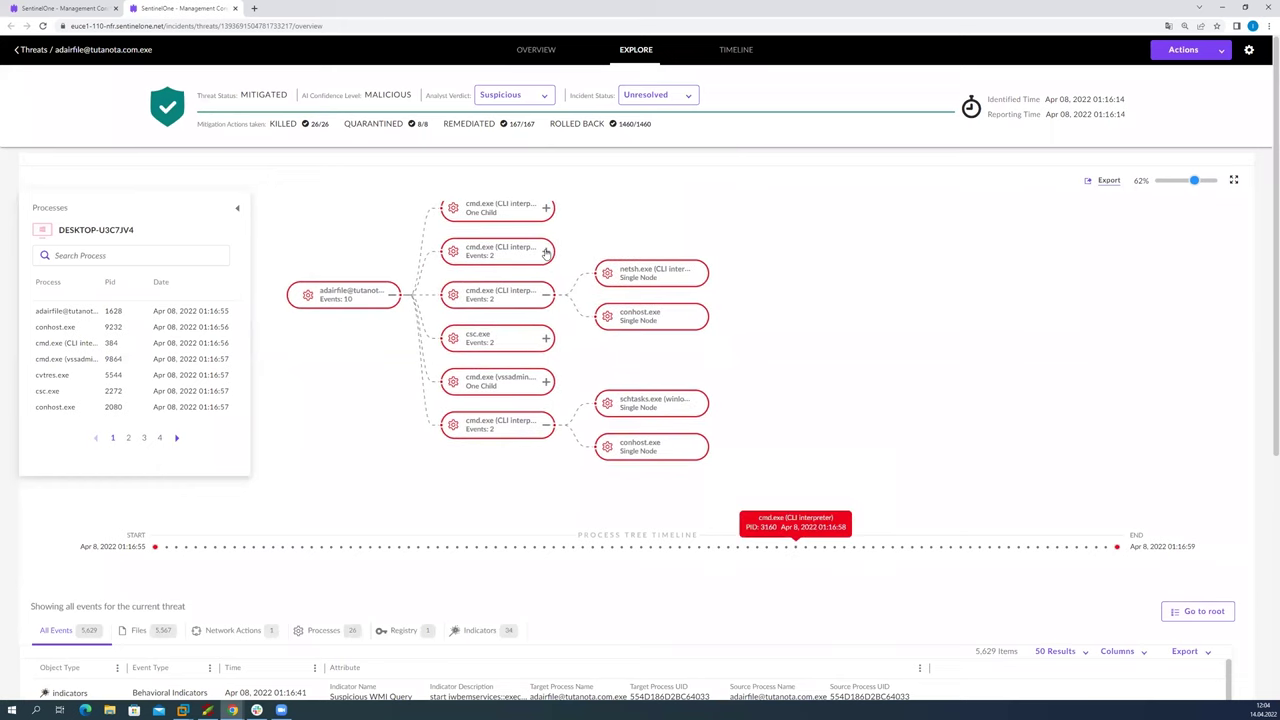
{"action": "left_click", "coordinate": [545, 252]}
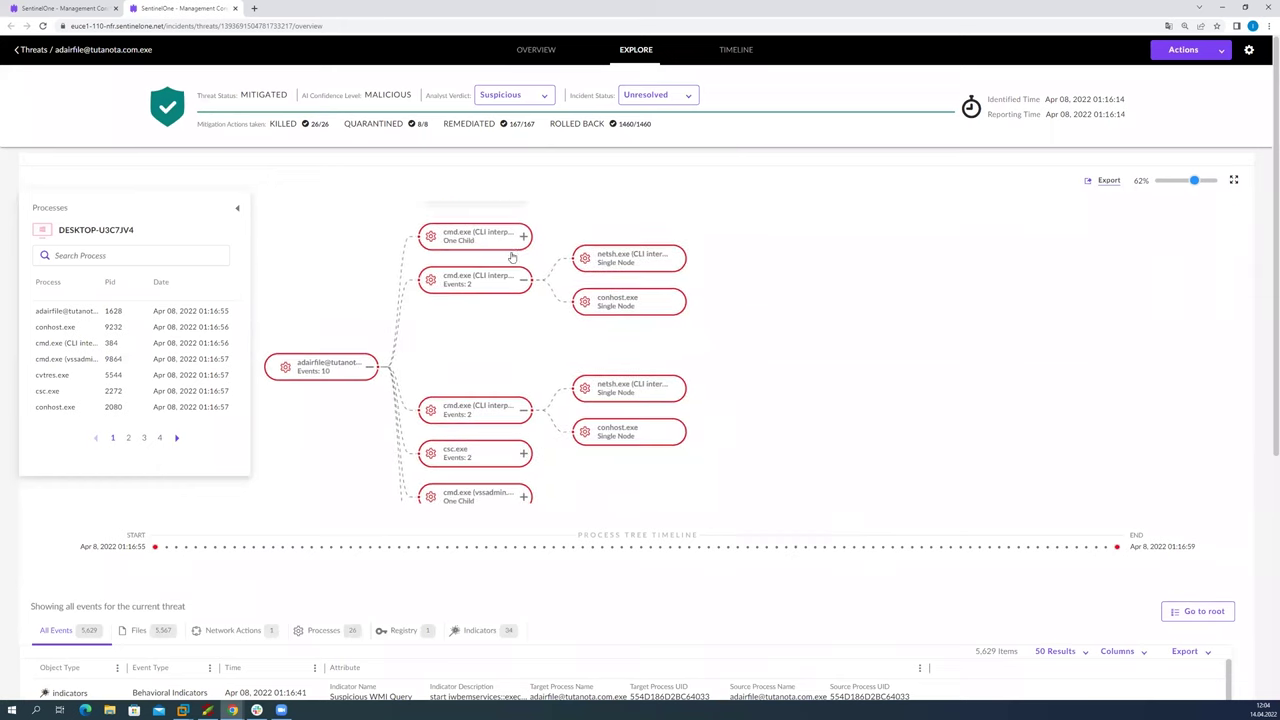
{"action": "left_click", "coordinate": [523, 237]}
{"action": "scroll", "coordinate": [549, 280], "scroll_direction": "up", "scroll_amount": 3}
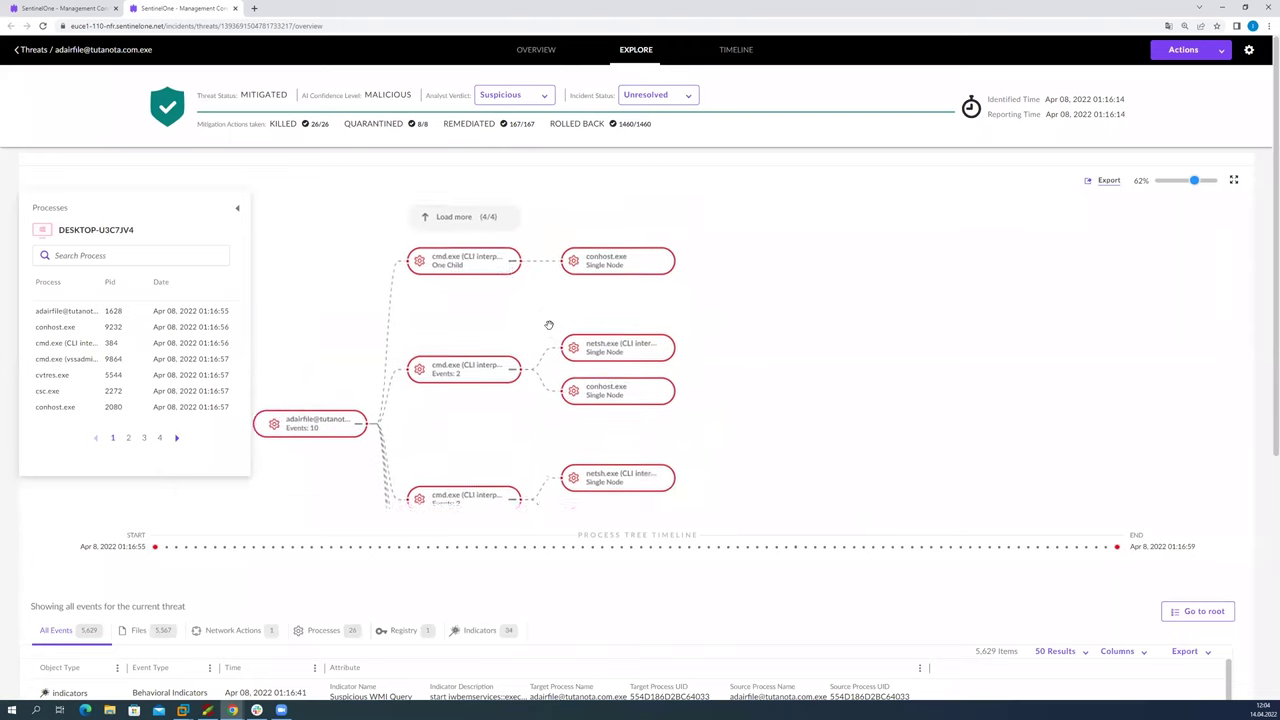
{"action": "left_click", "coordinate": [487, 251]}
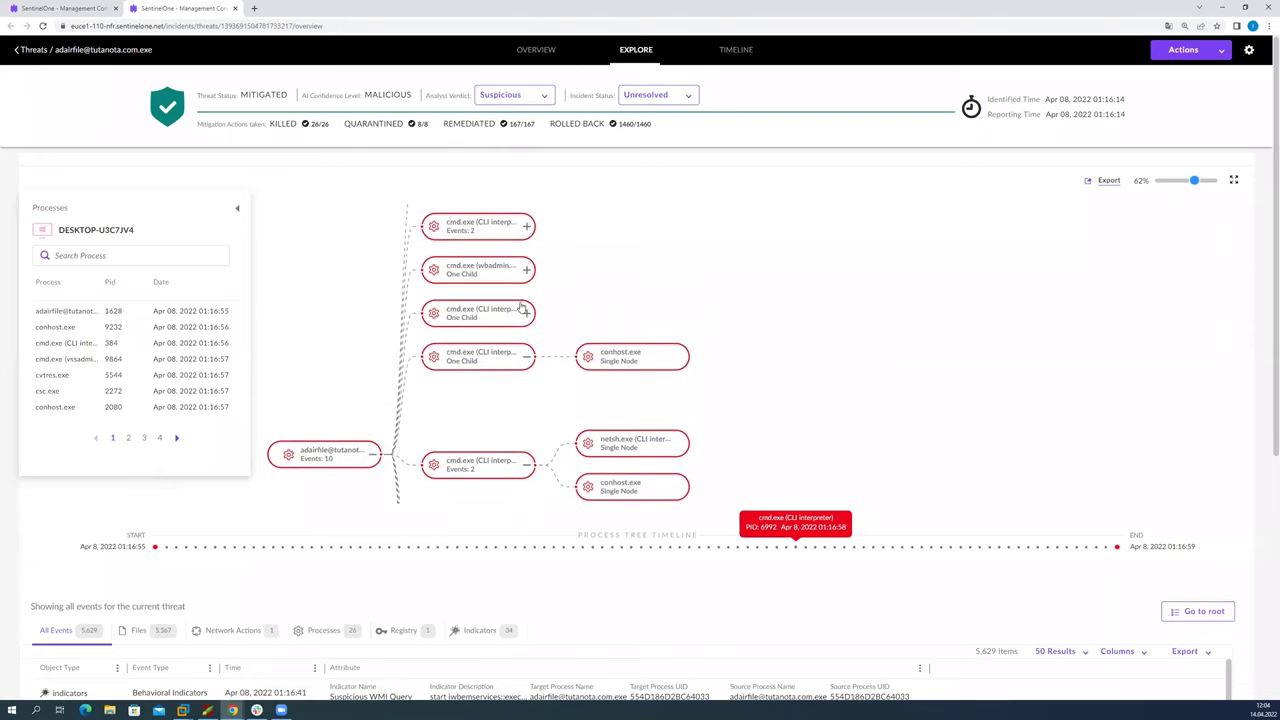
{"action": "left_click", "coordinate": [525, 313]}
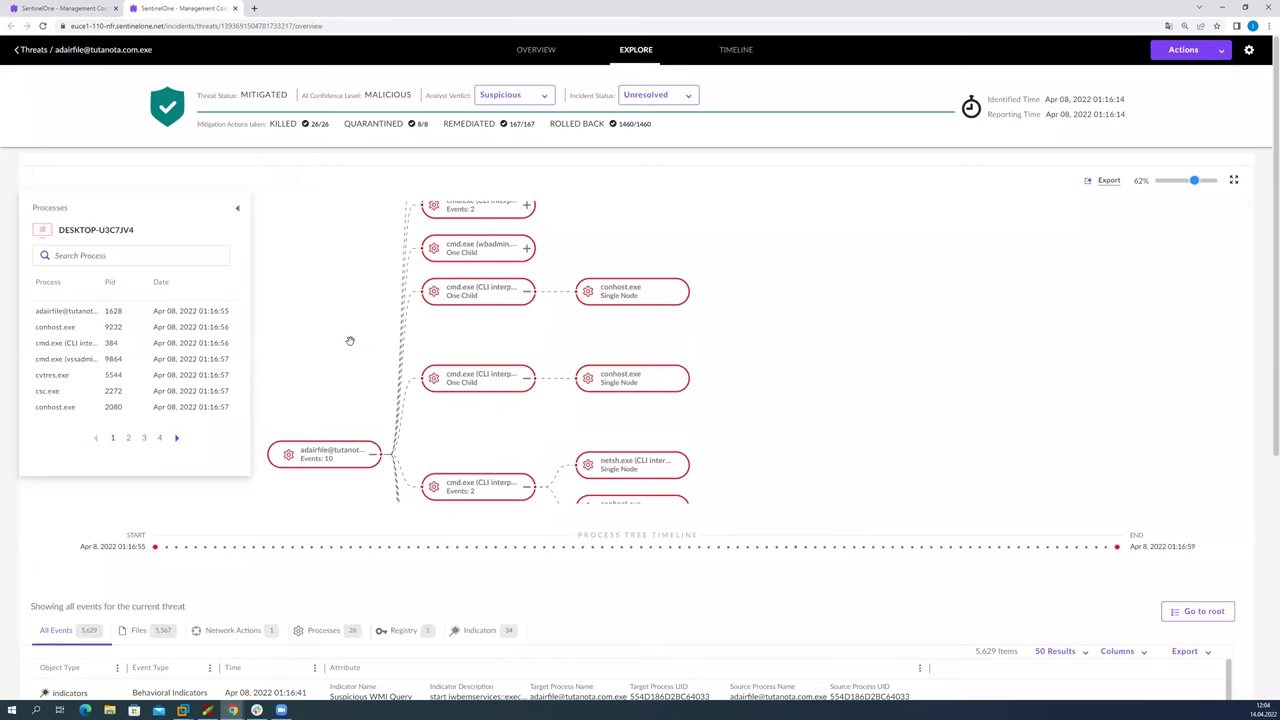
Step: Expand the csc.exe and cmd.exe (vssadmin) nodes further down the process tree
{"action": "left_click_drag", "start_coordinate": [362, 306], "coordinate": [370, 233]}
{"action": "scroll", "coordinate": [372, 238], "scroll_direction": "down", "scroll_amount": 1}
{"action": "scroll", "coordinate": [463, 352], "scroll_direction": "down", "scroll_amount": 2}
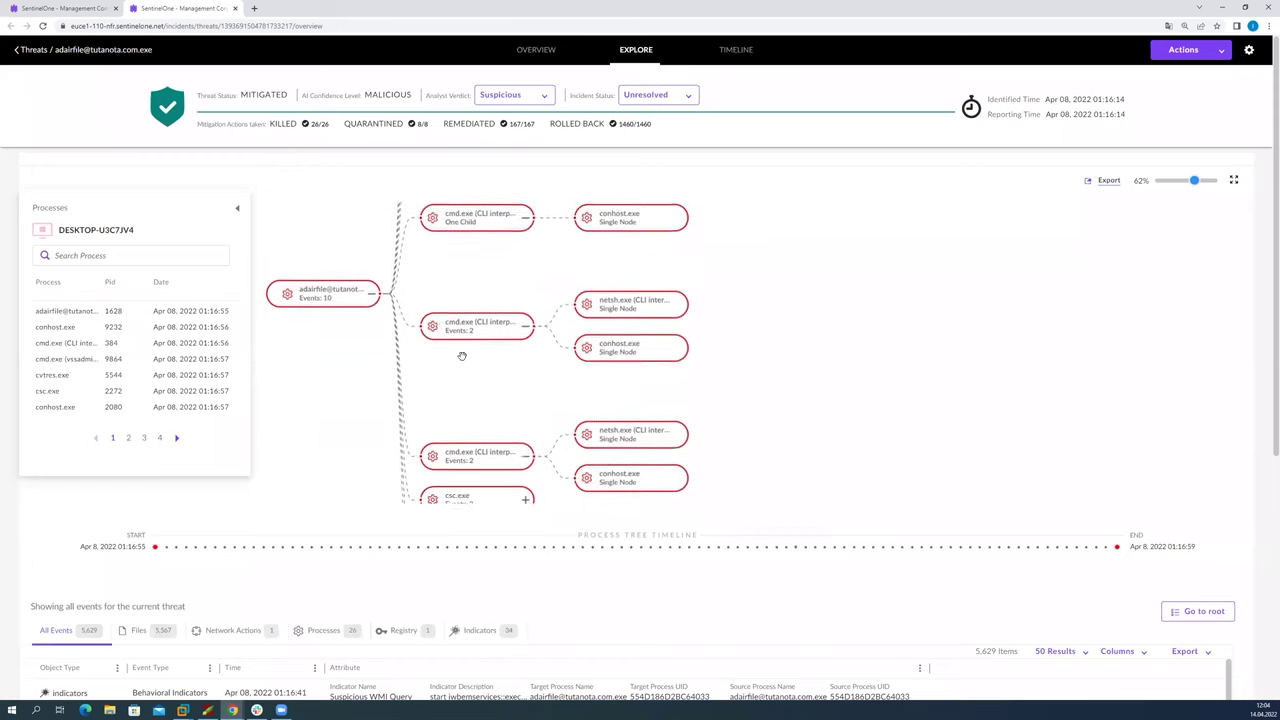
{"action": "left_click", "coordinate": [517, 457]}
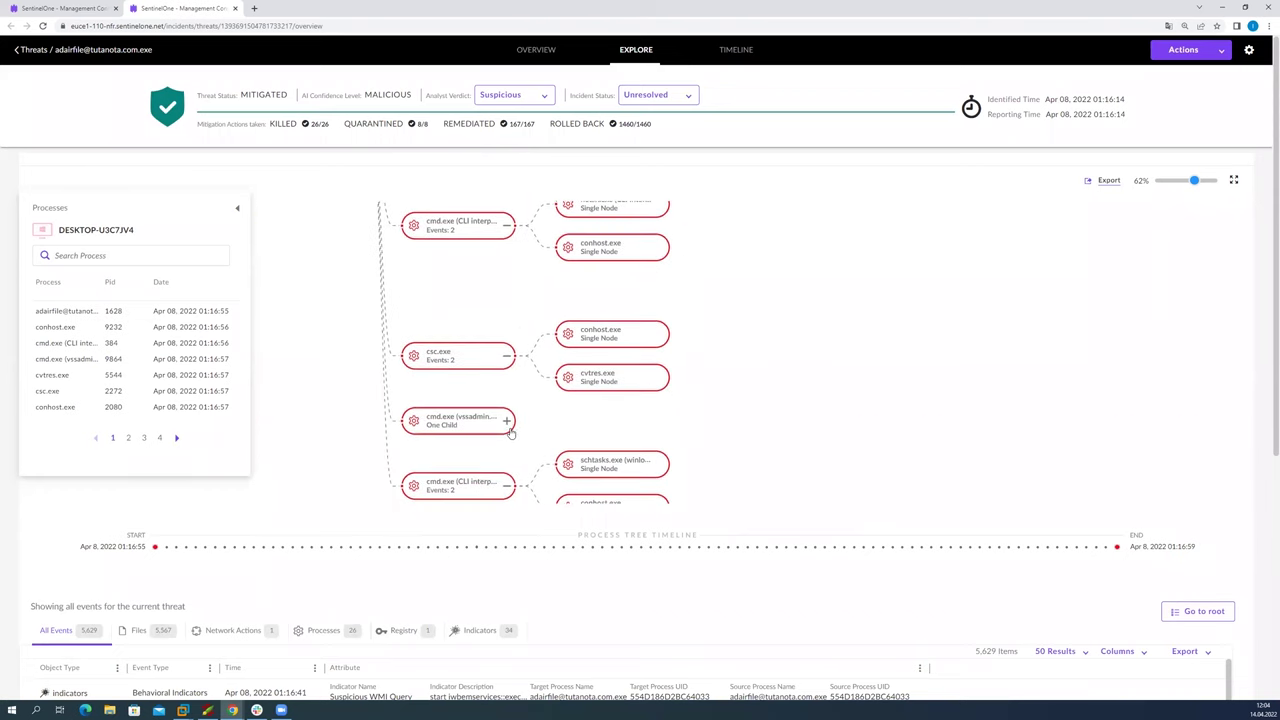
{"action": "left_click", "coordinate": [507, 424]}
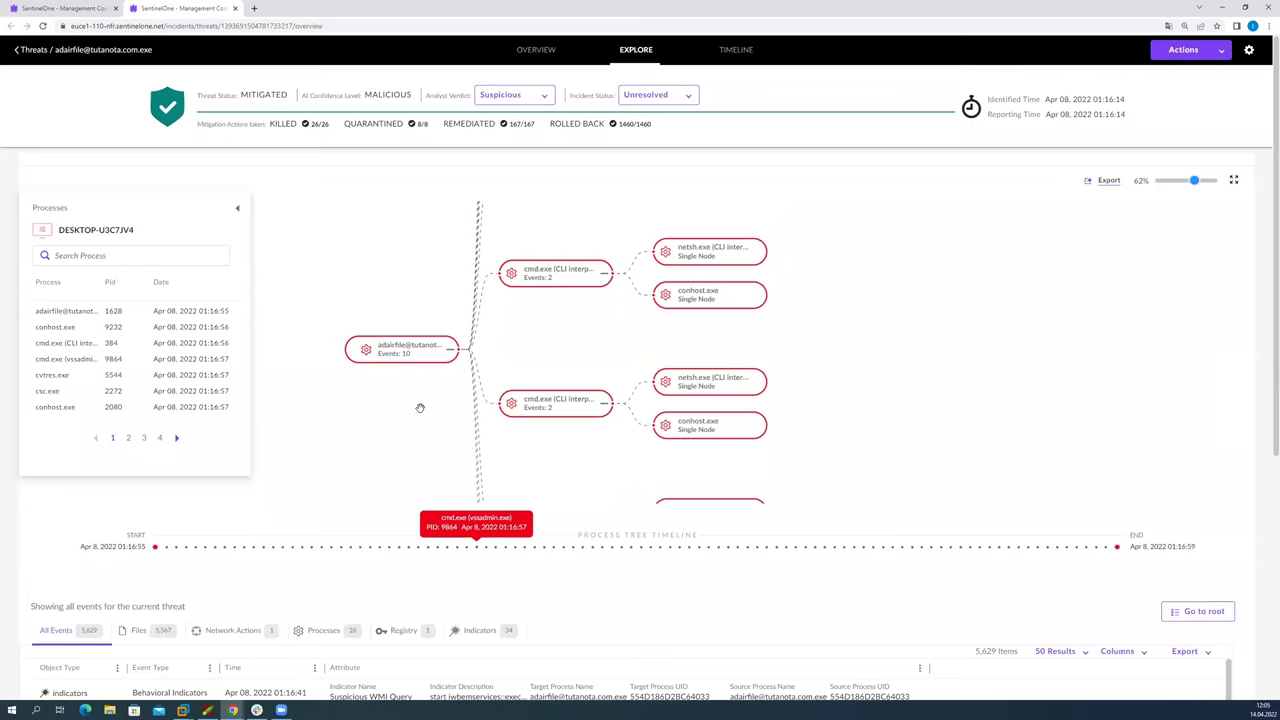
Step: Select the root ransomware process in the tree and examine the command line in its process summary
{"action": "left_click", "coordinate": [396, 355]}
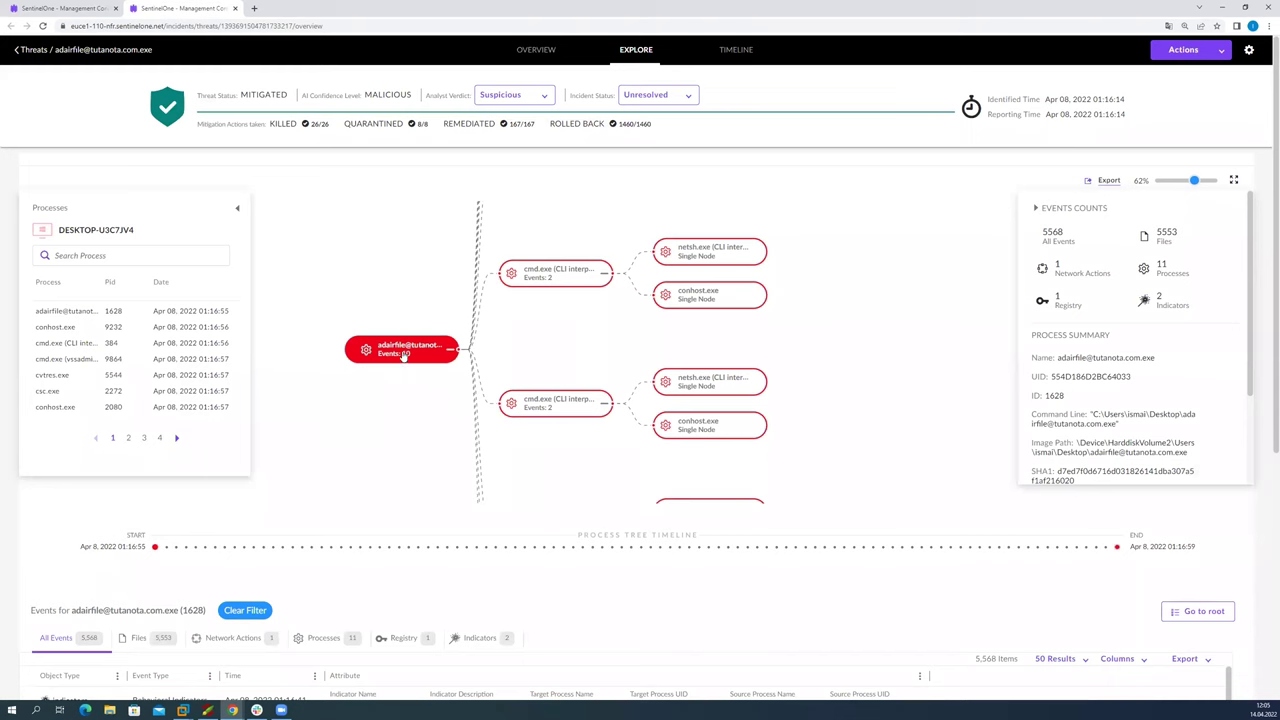
{"action": "left_click_drag", "start_coordinate": [400, 360], "coordinate": [345, 386]}
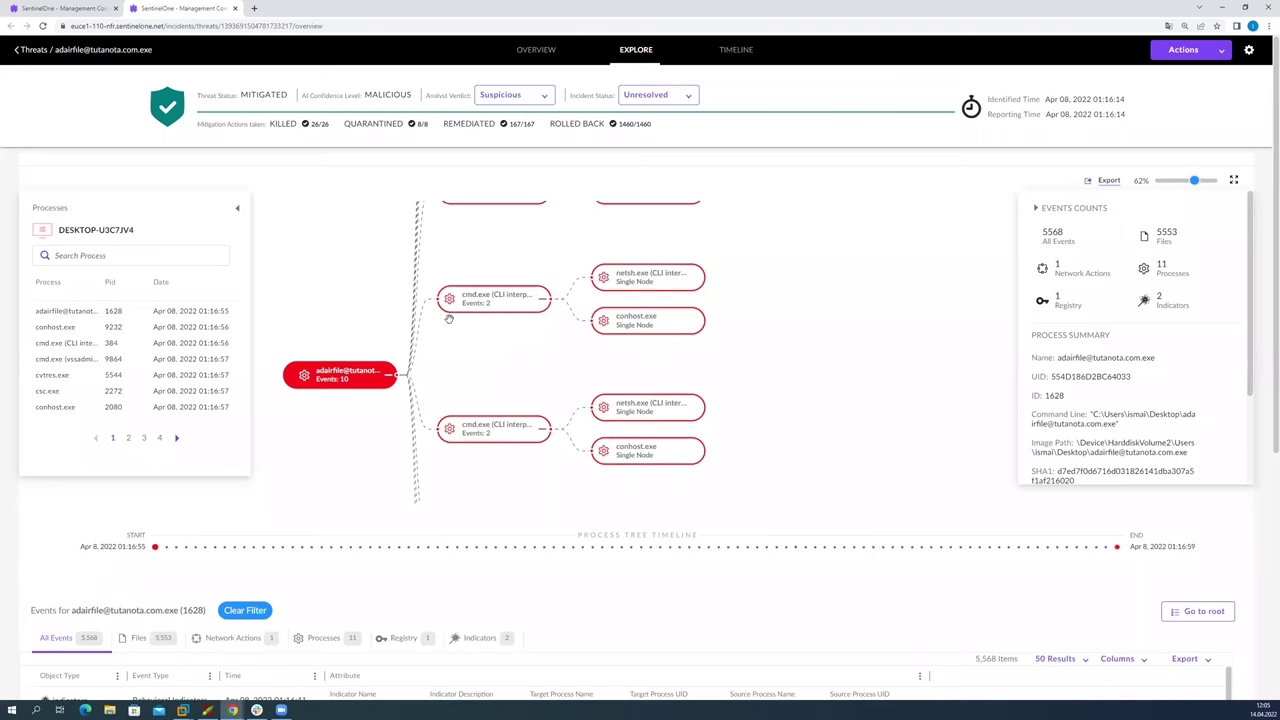
{"action": "left_click_drag", "start_coordinate": [1118, 425], "coordinate": [1048, 418]}
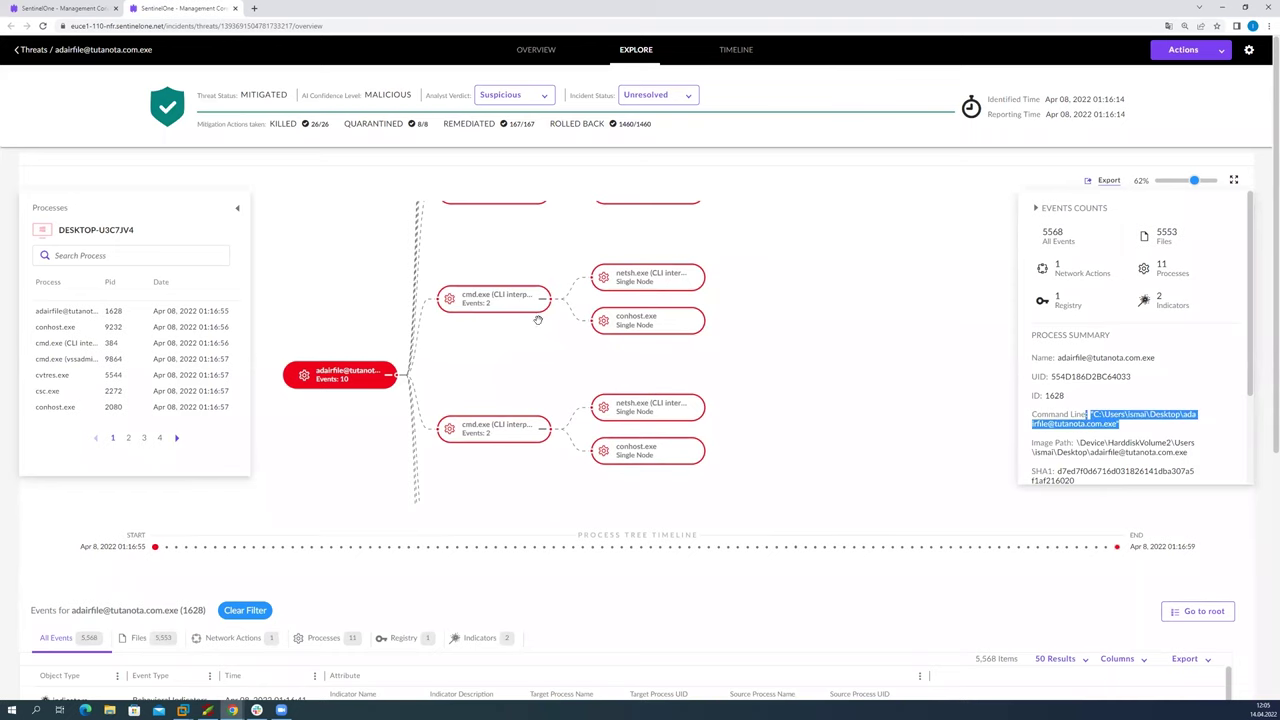
Step: Inspect the command line and events of the cmd.exe child just above the root process, and select its netsh.exe child
{"action": "left_click", "coordinate": [494, 312]}
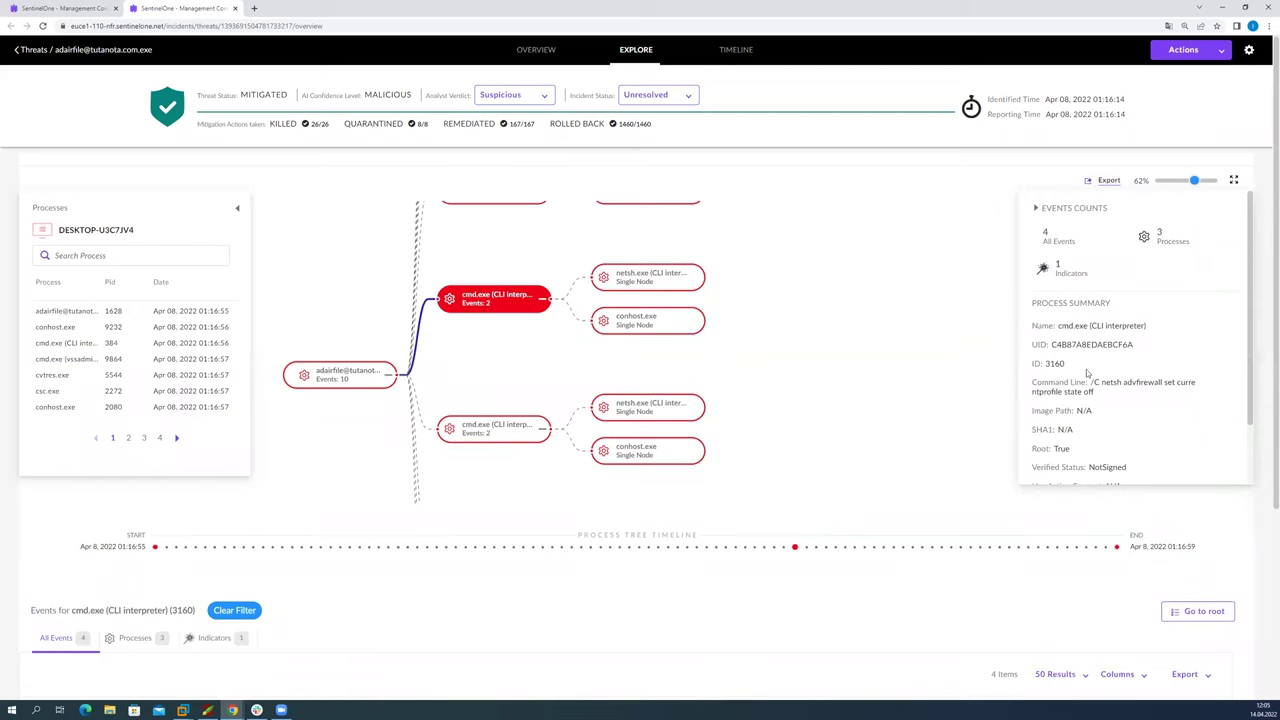
{"action": "left_click_drag", "start_coordinate": [1093, 381], "coordinate": [1099, 394]}
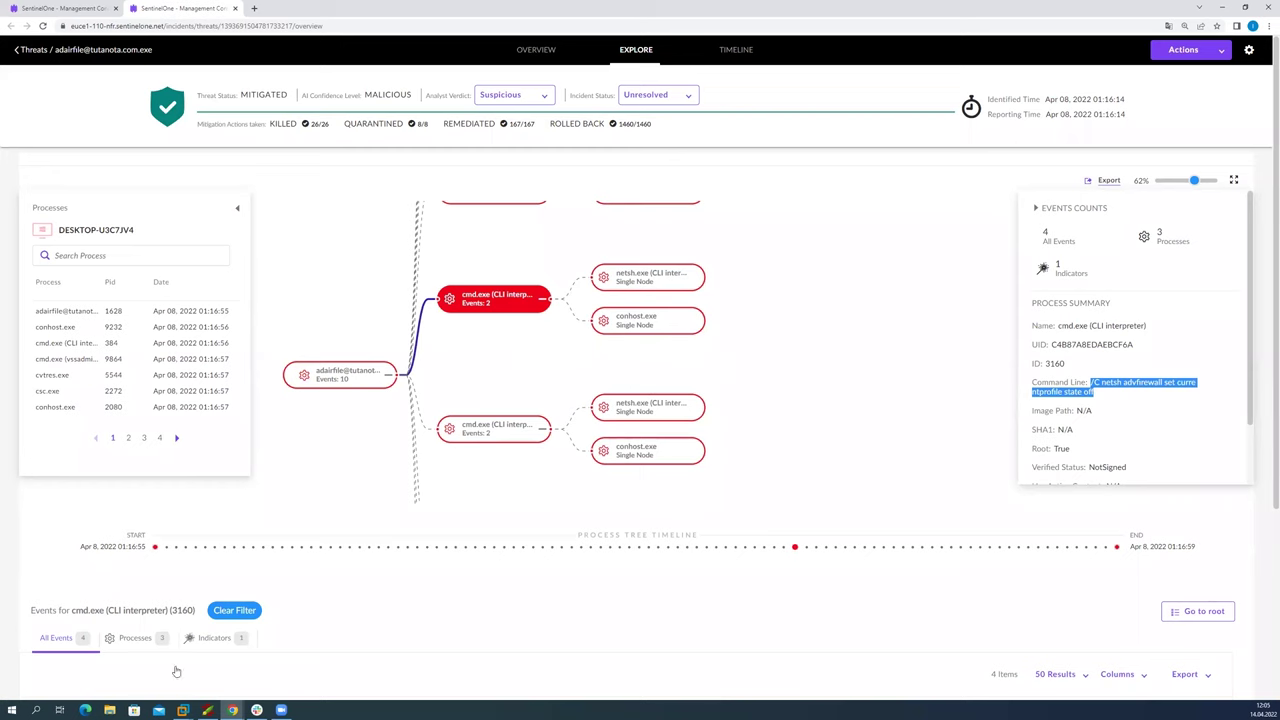
{"action": "scroll", "coordinate": [178, 573], "scroll_direction": "down", "scroll_amount": 1}
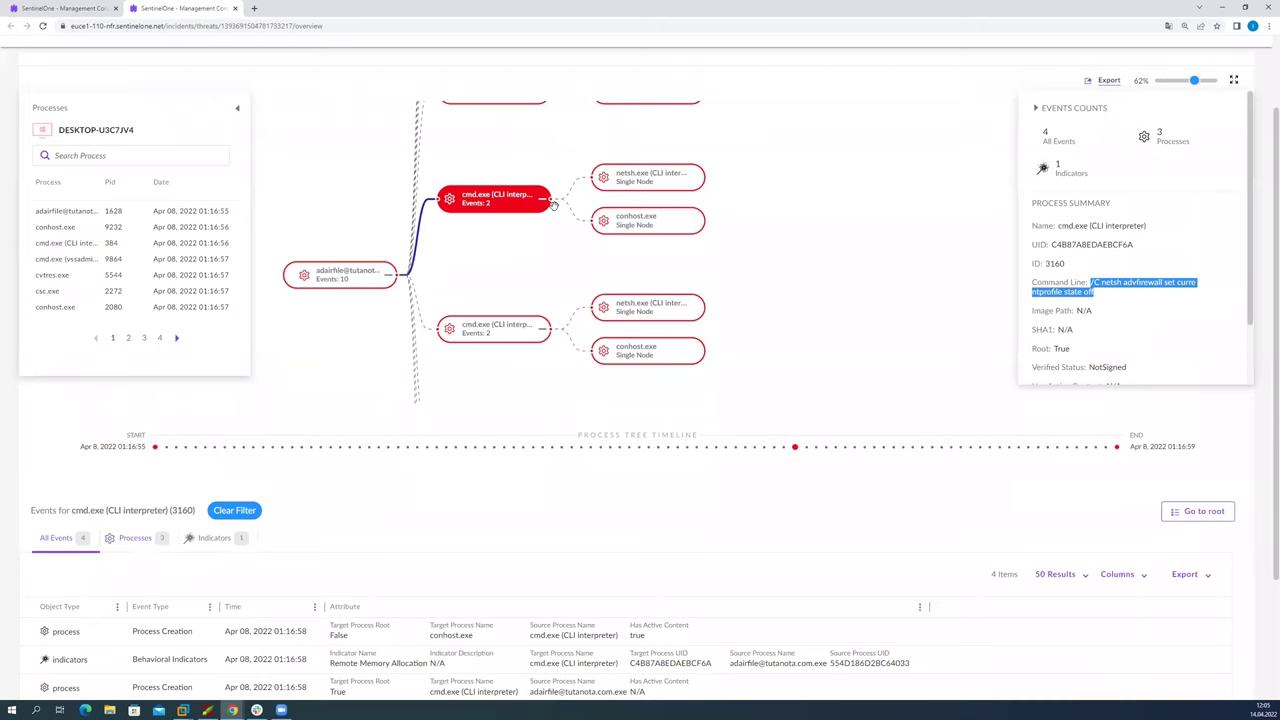
{"action": "left_click", "coordinate": [625, 188]}
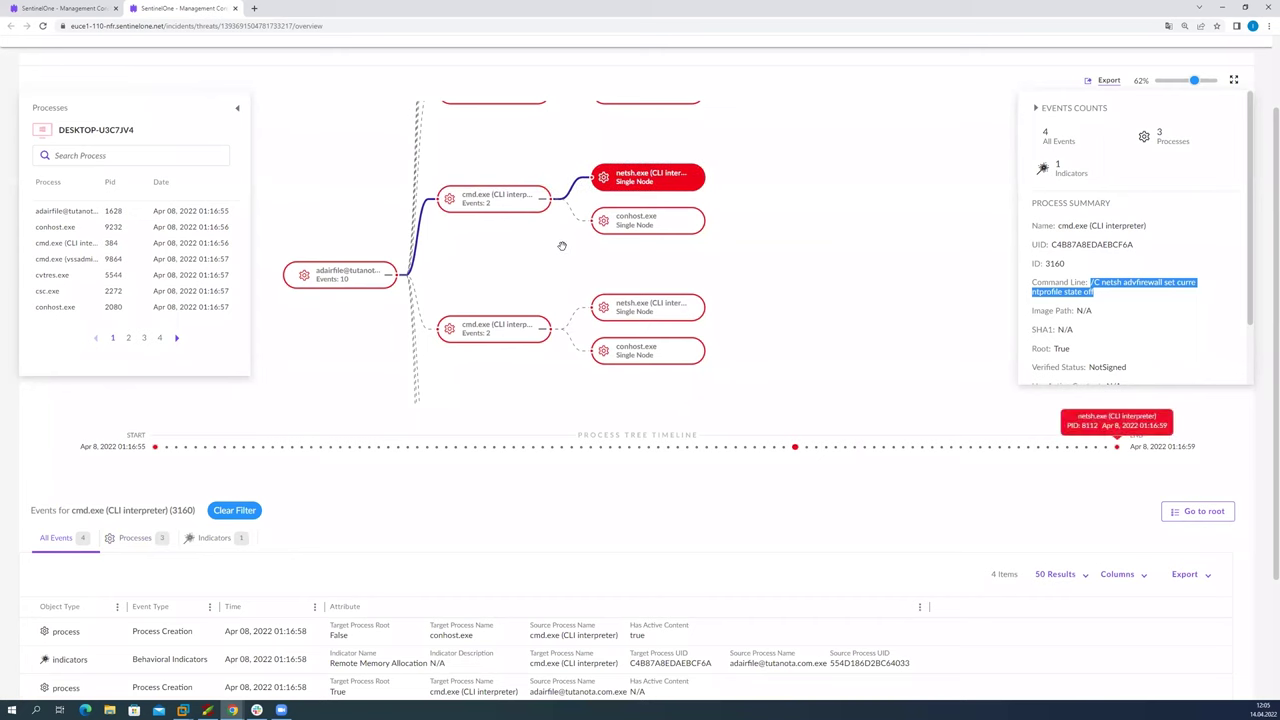
Step: Review the threat's event timeline from the rollback mitigation entry back to the initial detection entry
{"action": "left_click_drag", "start_coordinate": [550, 232], "coordinate": [545, 292]}
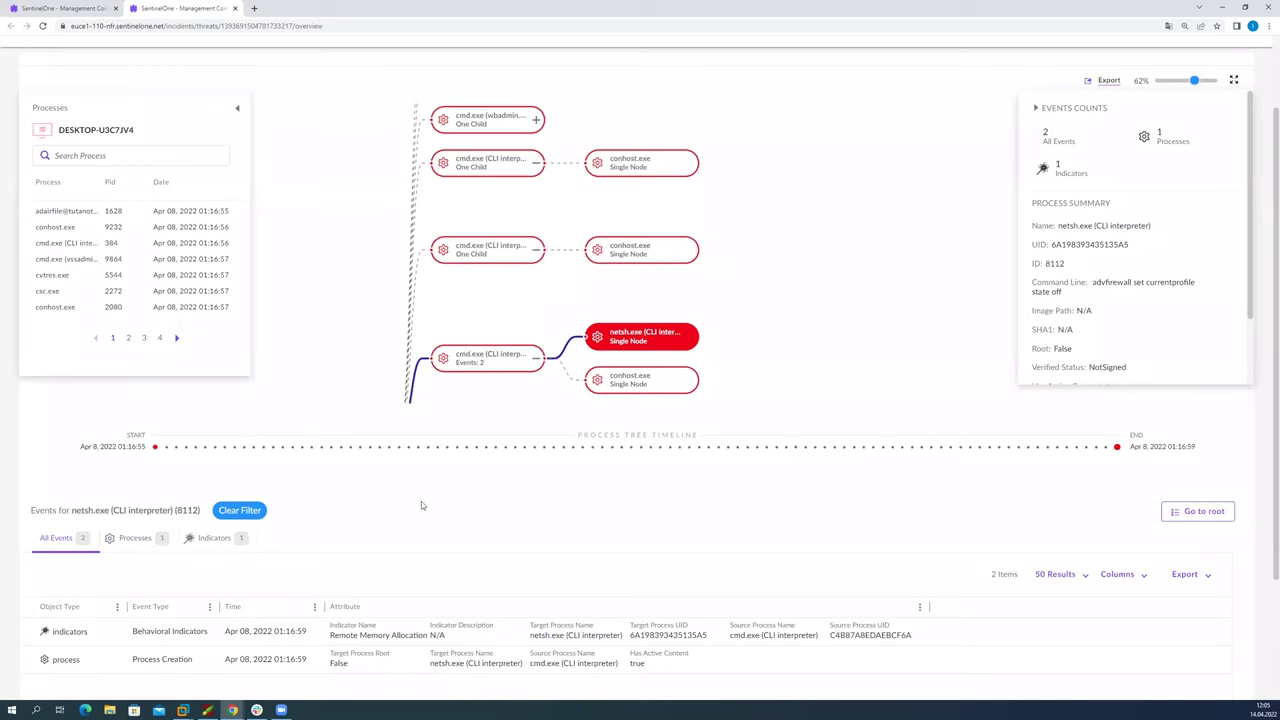
{"action": "left_click", "coordinate": [376, 274]}
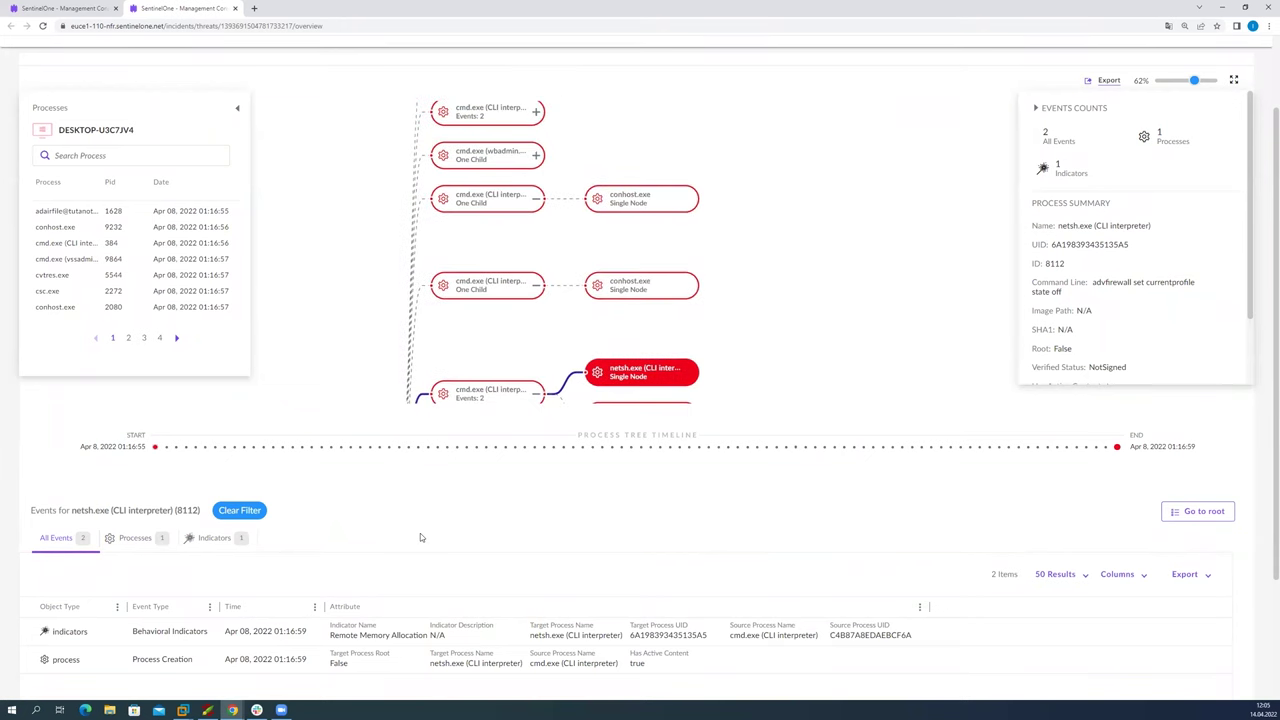
{"action": "scroll", "coordinate": [420, 533], "scroll_direction": "up", "scroll_amount": 1}
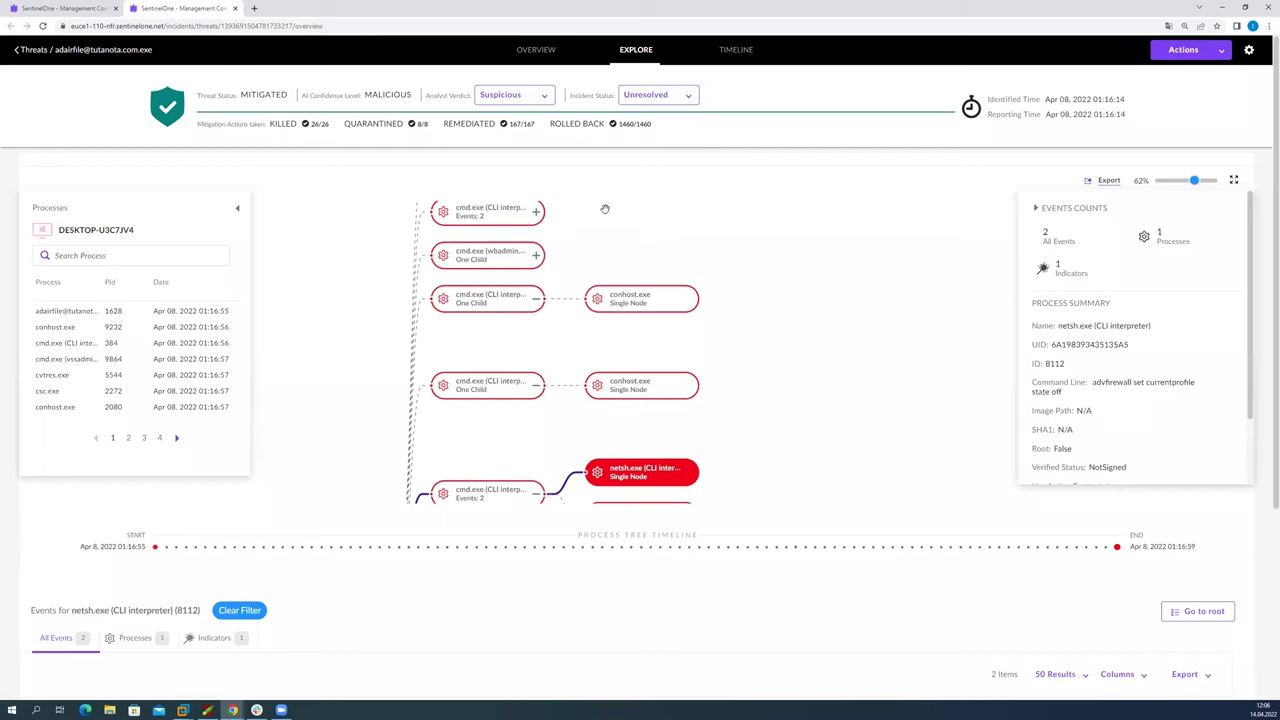
{"action": "left_click", "coordinate": [735, 49]}
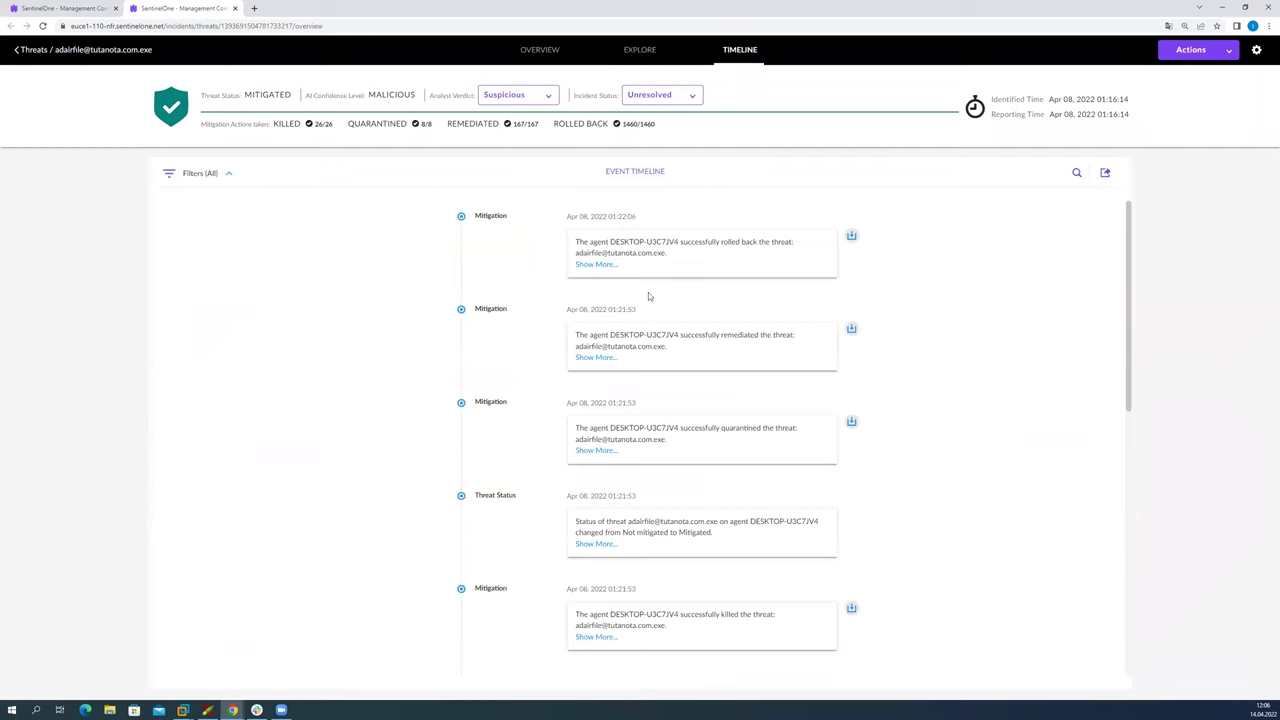
{"action": "scroll", "coordinate": [643, 432], "scroll_direction": "down", "scroll_amount": 8}
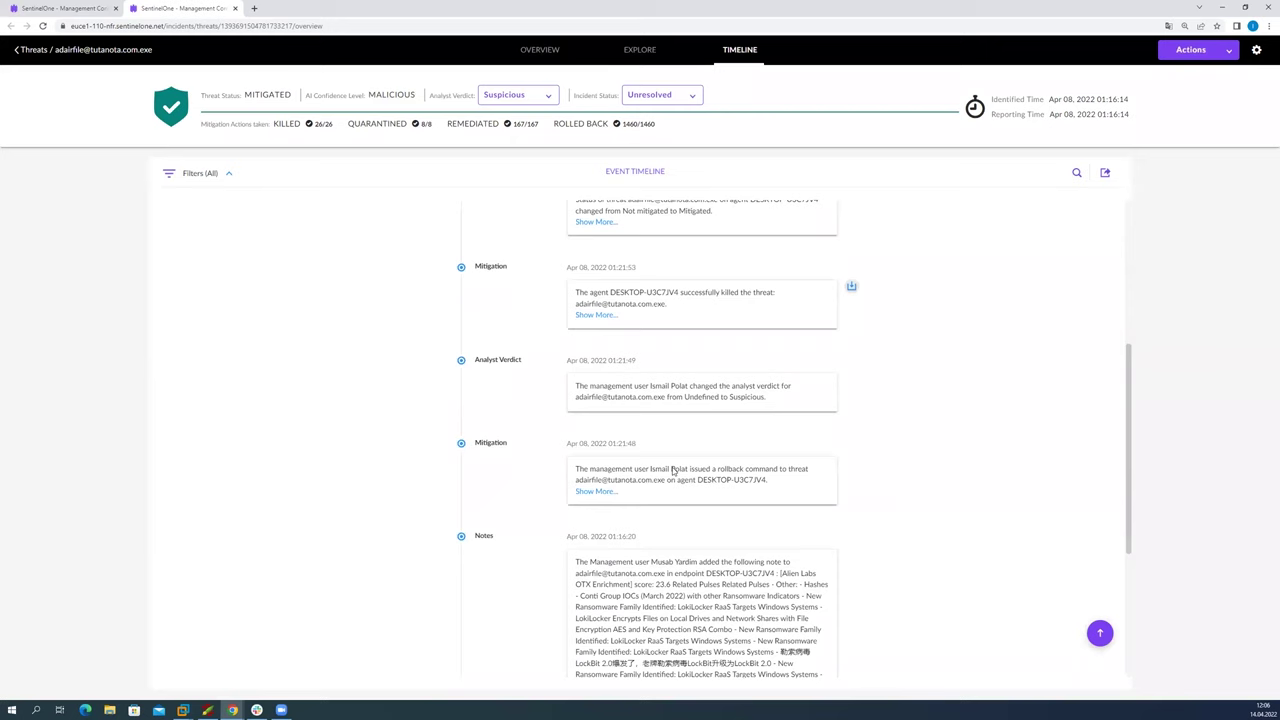
{"action": "scroll", "coordinate": [850, 457], "scroll_direction": "down", "scroll_amount": 3}
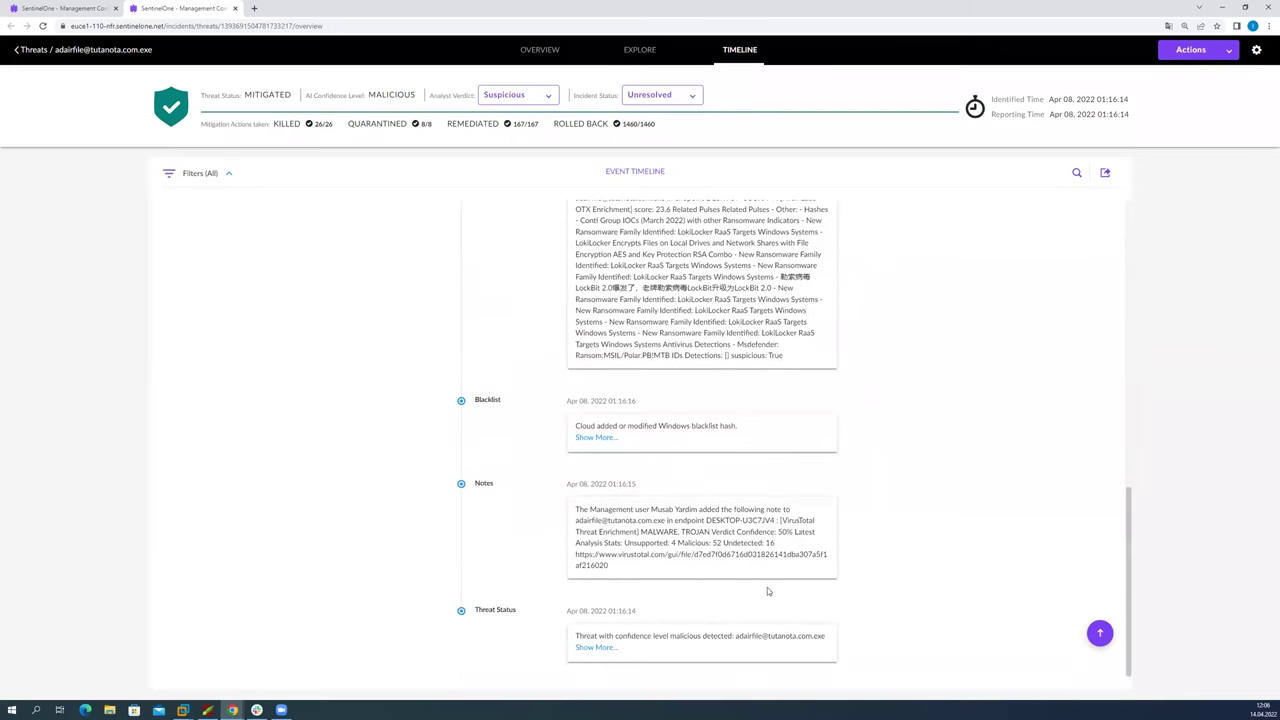
{"action": "left_click_drag", "start_coordinate": [824, 636], "coordinate": [770, 637]}
{"action": "scroll", "coordinate": [741, 587], "scroll_direction": "up", "scroll_amount": 10}
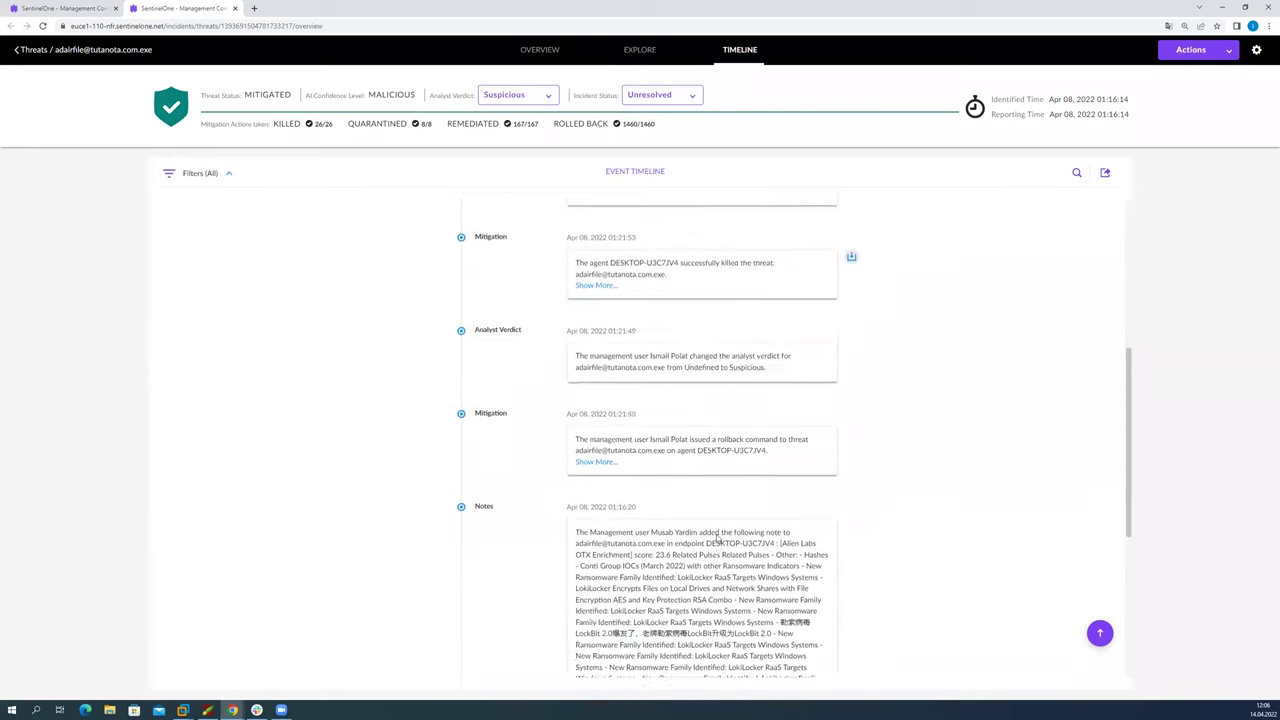
Step: Return to the threat's overview and open its storyline ID in Deep Visibility
{"action": "left_click", "coordinate": [638, 50]}
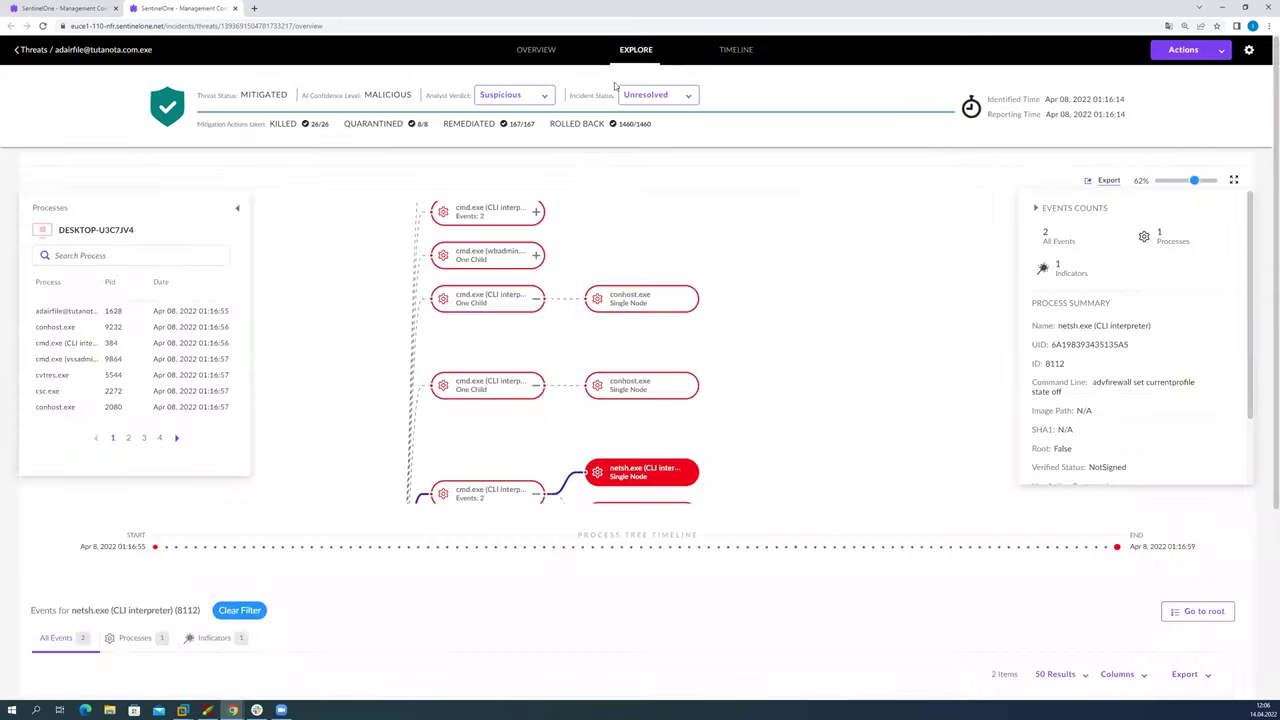
{"action": "left_click", "coordinate": [538, 52]}
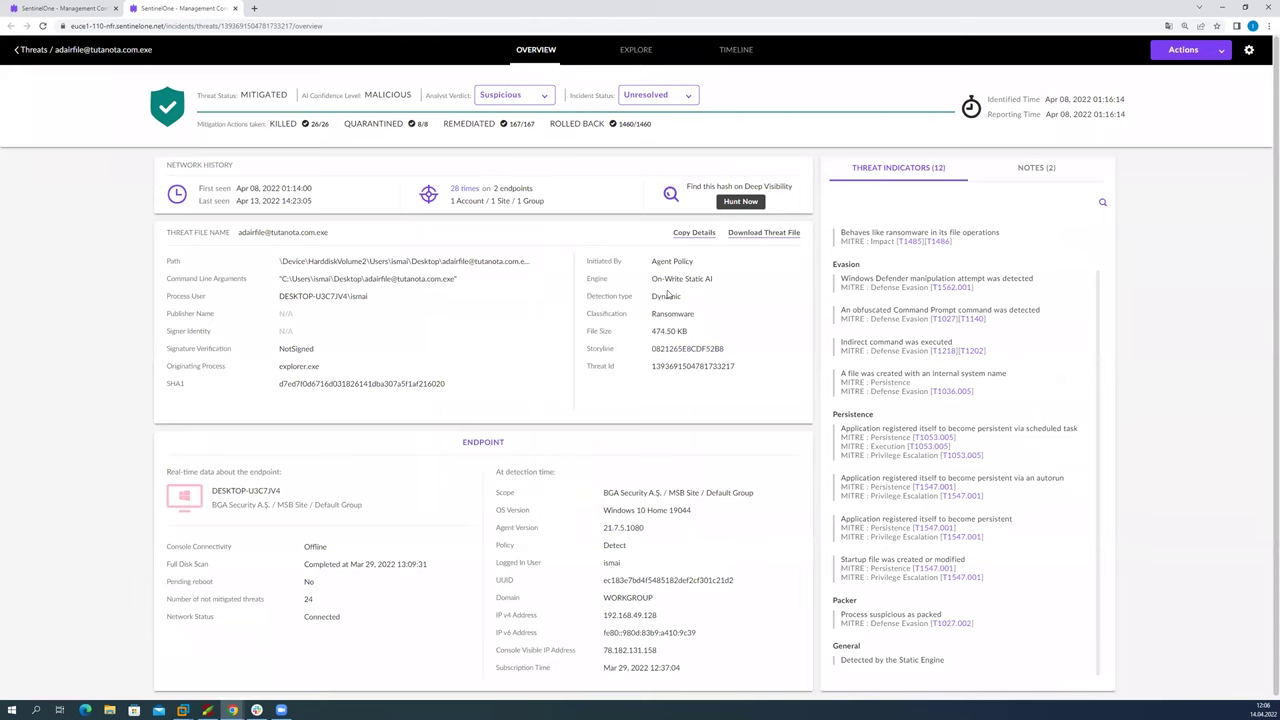
{"action": "left_click", "coordinate": [671, 351]}
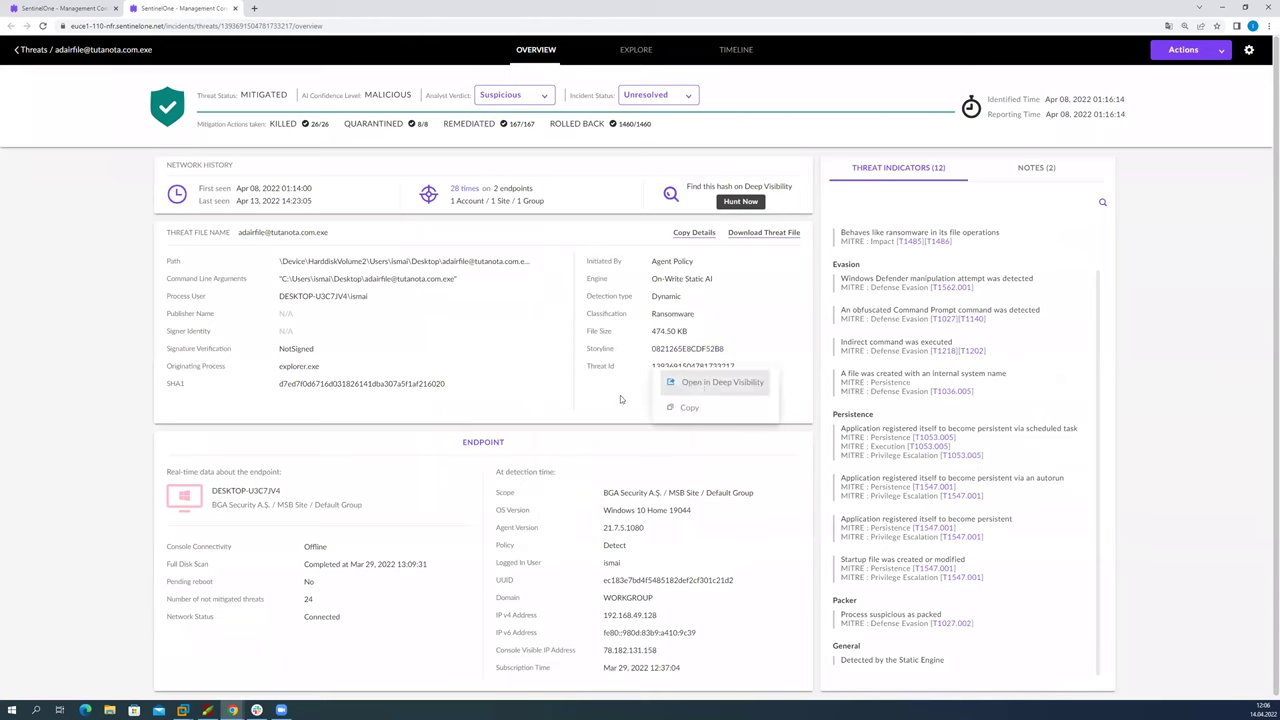
{"action": "left_click", "coordinate": [665, 384]}
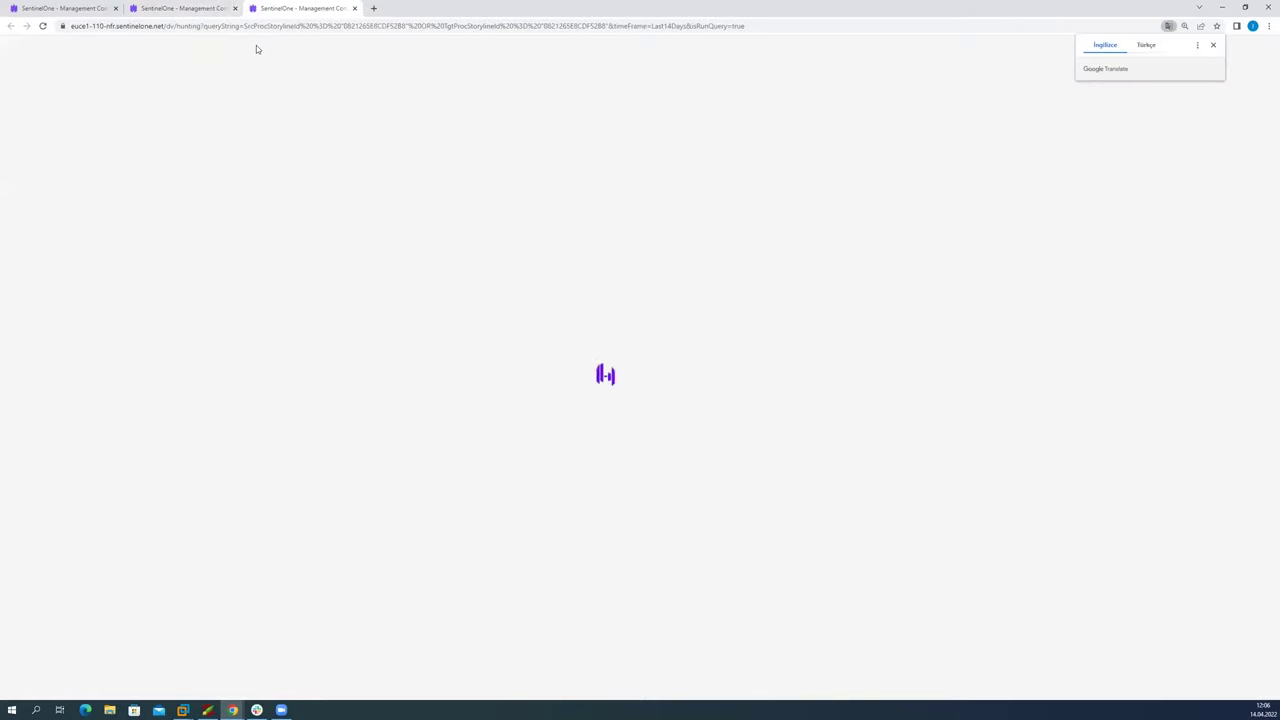
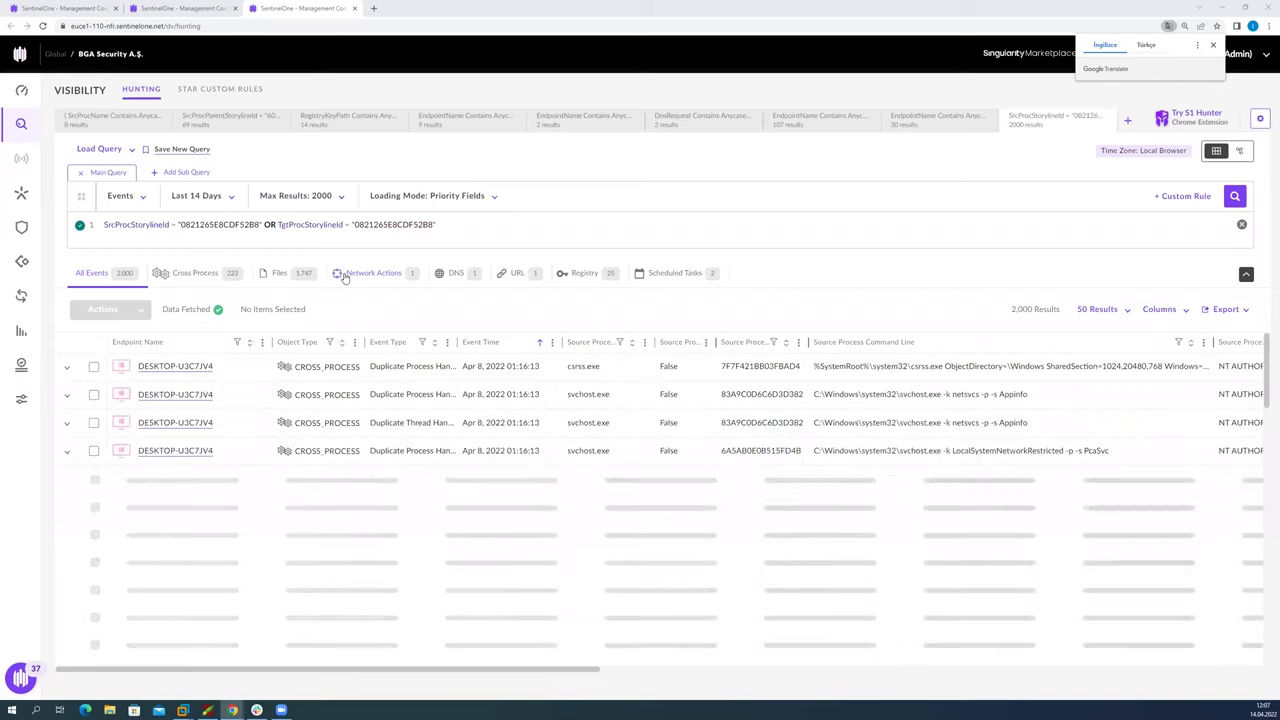
Step: Check the maximum results options, and examine the storyline's URL event through to its URL value
{"action": "left_click", "coordinate": [338, 197]}
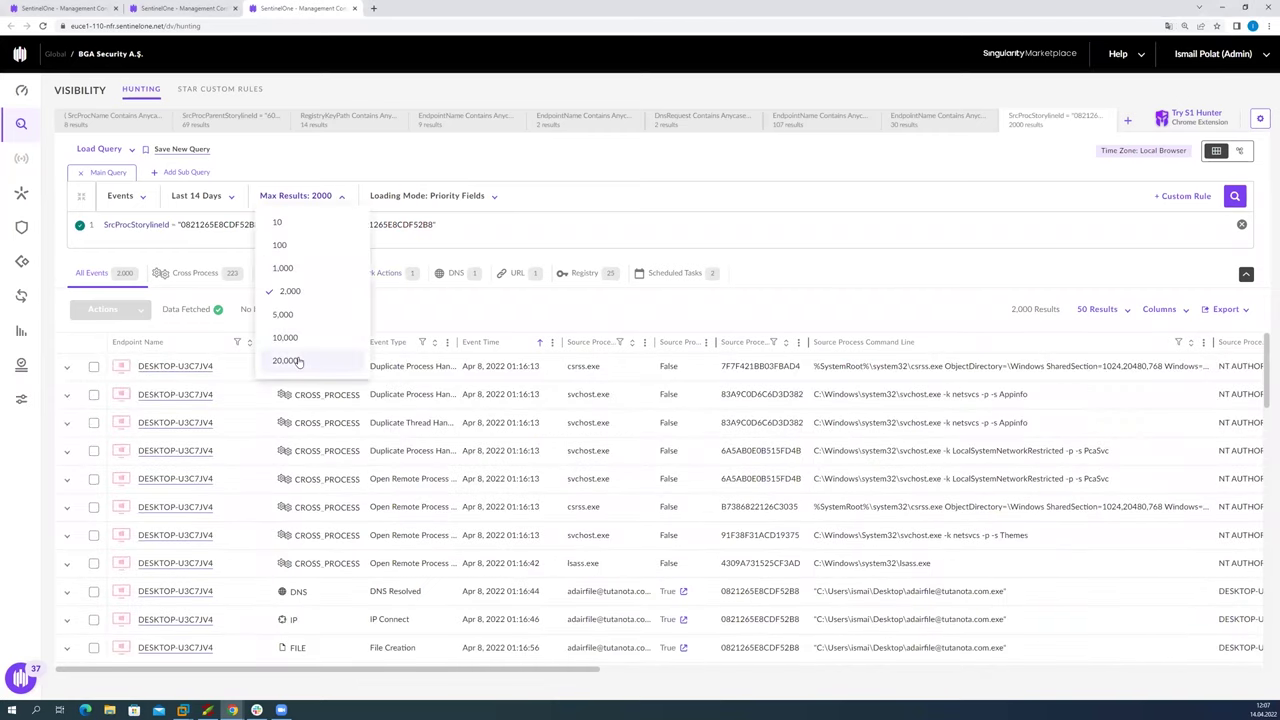
{"action": "left_click", "coordinate": [373, 165]}
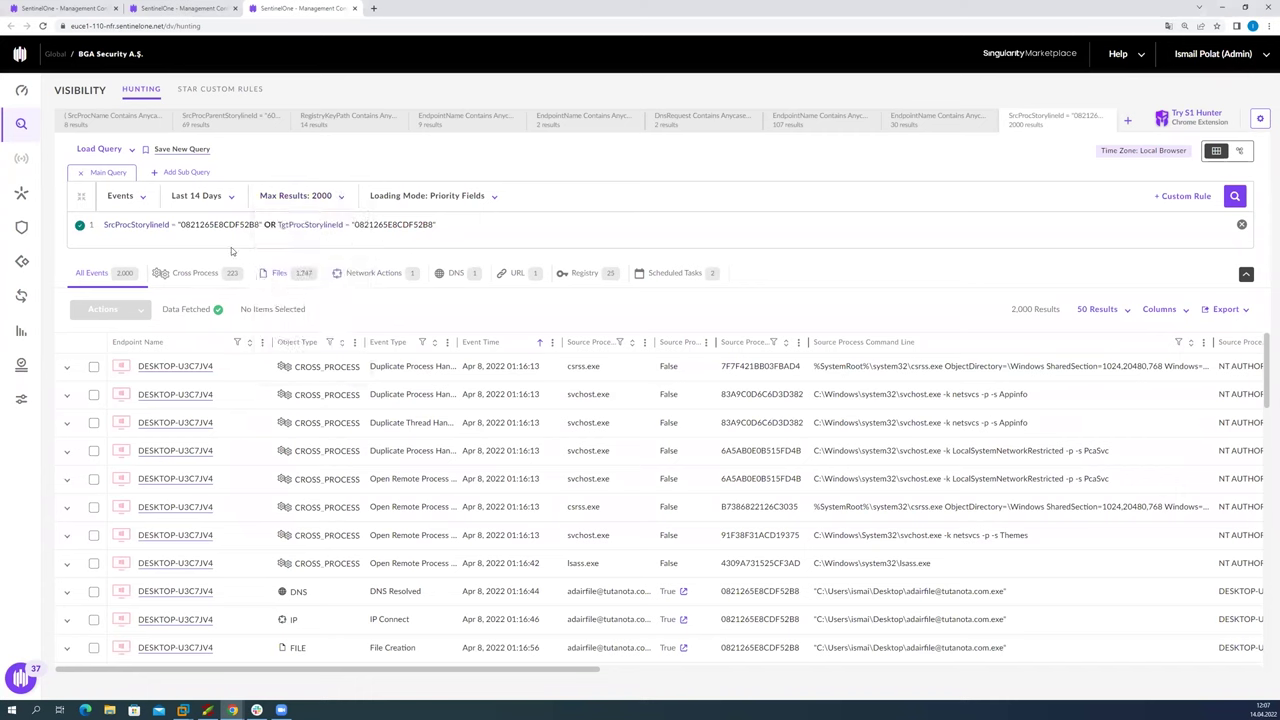
{"action": "left_click", "coordinate": [516, 282]}
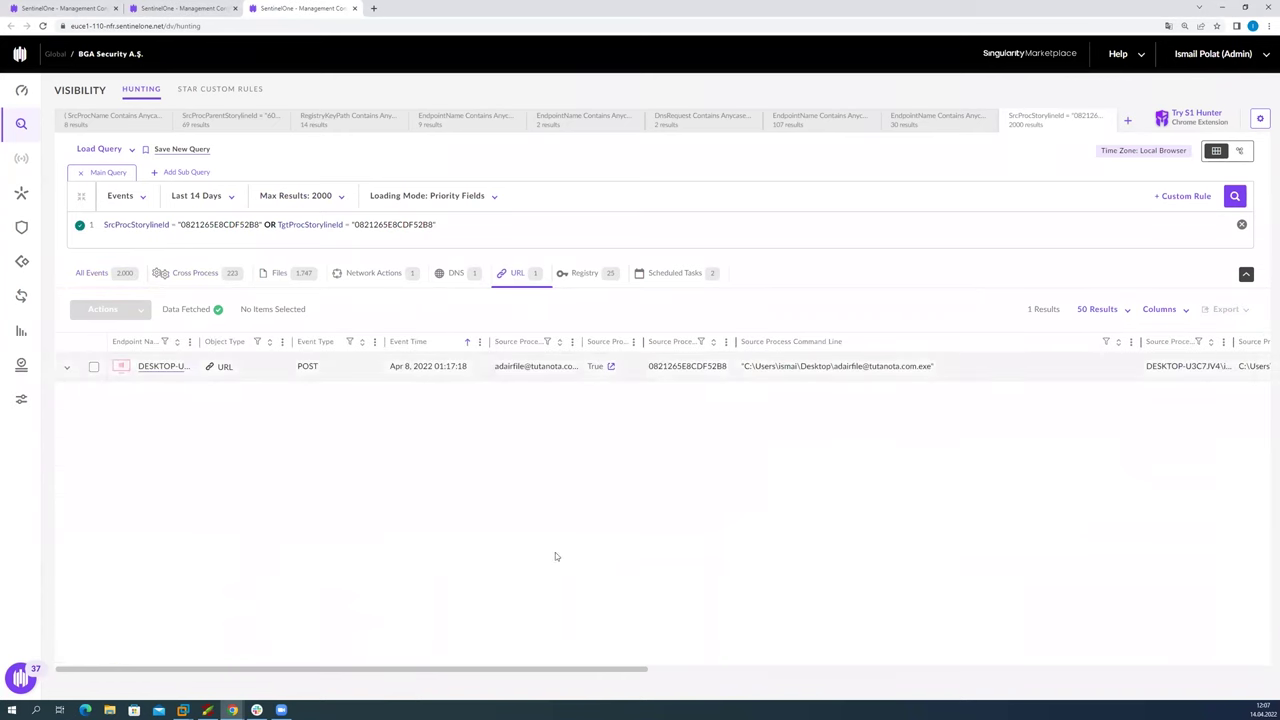
{"action": "left_click_drag", "start_coordinate": [585, 657], "coordinate": [1069, 665]}
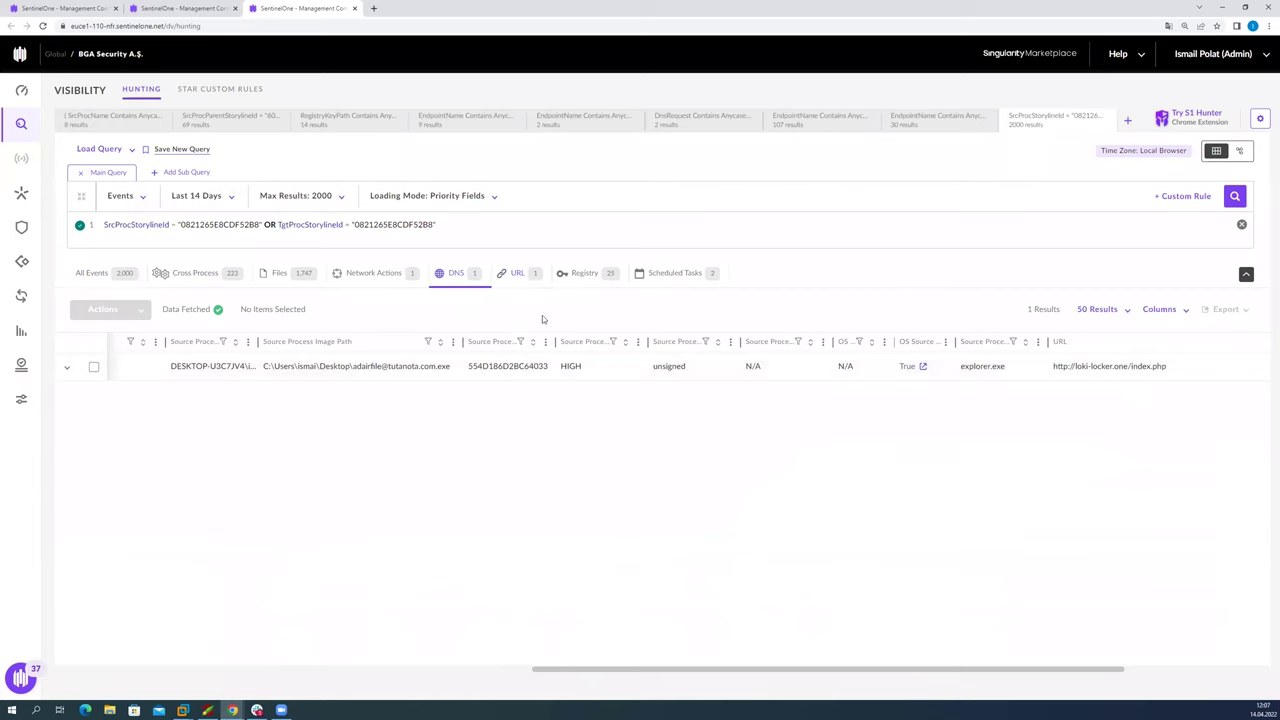
Step: Examine the storyline's registry and cross process events, and return to the list of all events
{"action": "left_click", "coordinate": [584, 278]}
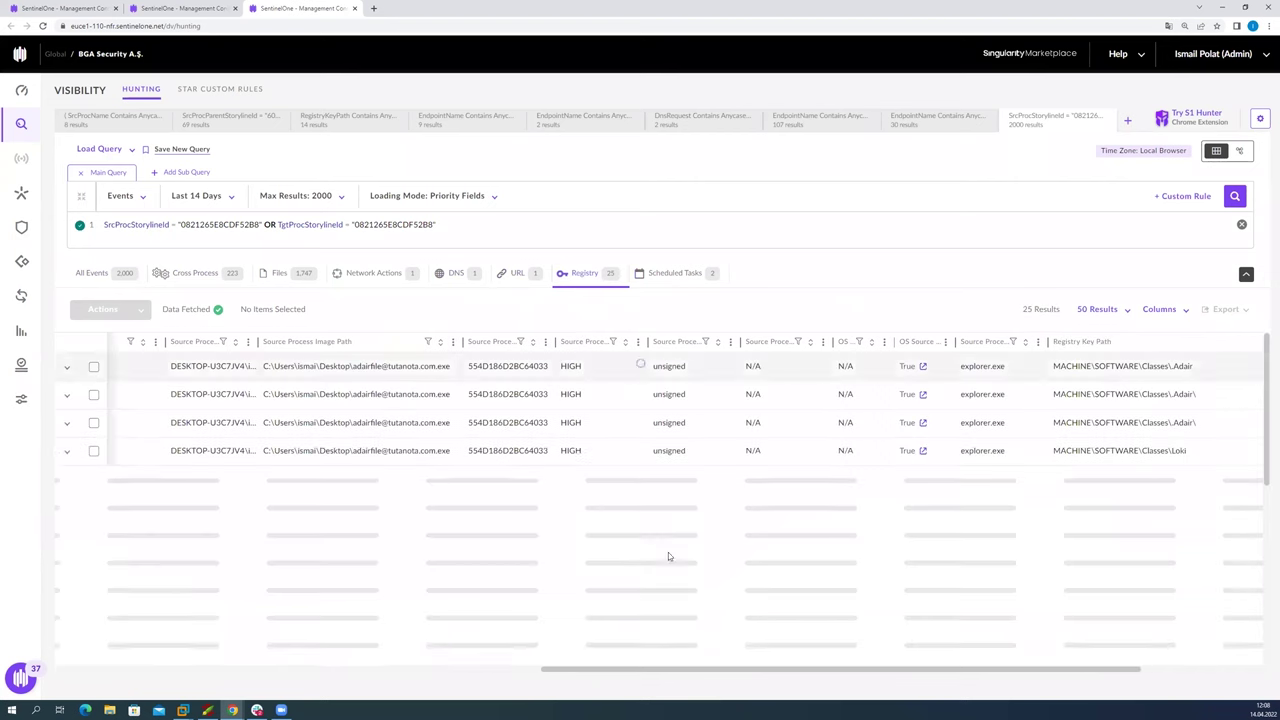
{"action": "left_click_drag", "start_coordinate": [713, 673], "coordinate": [386, 673]}
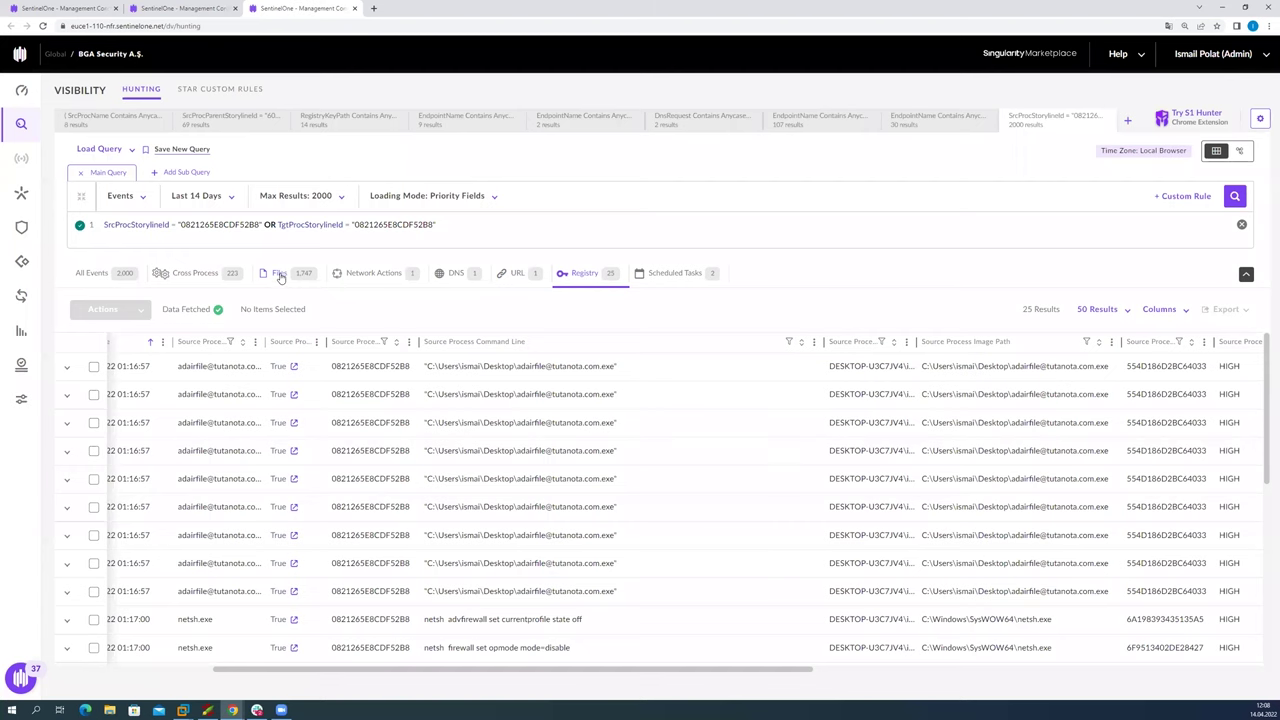
{"action": "left_click_drag", "start_coordinate": [398, 672], "coordinate": [245, 560]}
{"action": "left_click", "coordinate": [222, 284]}
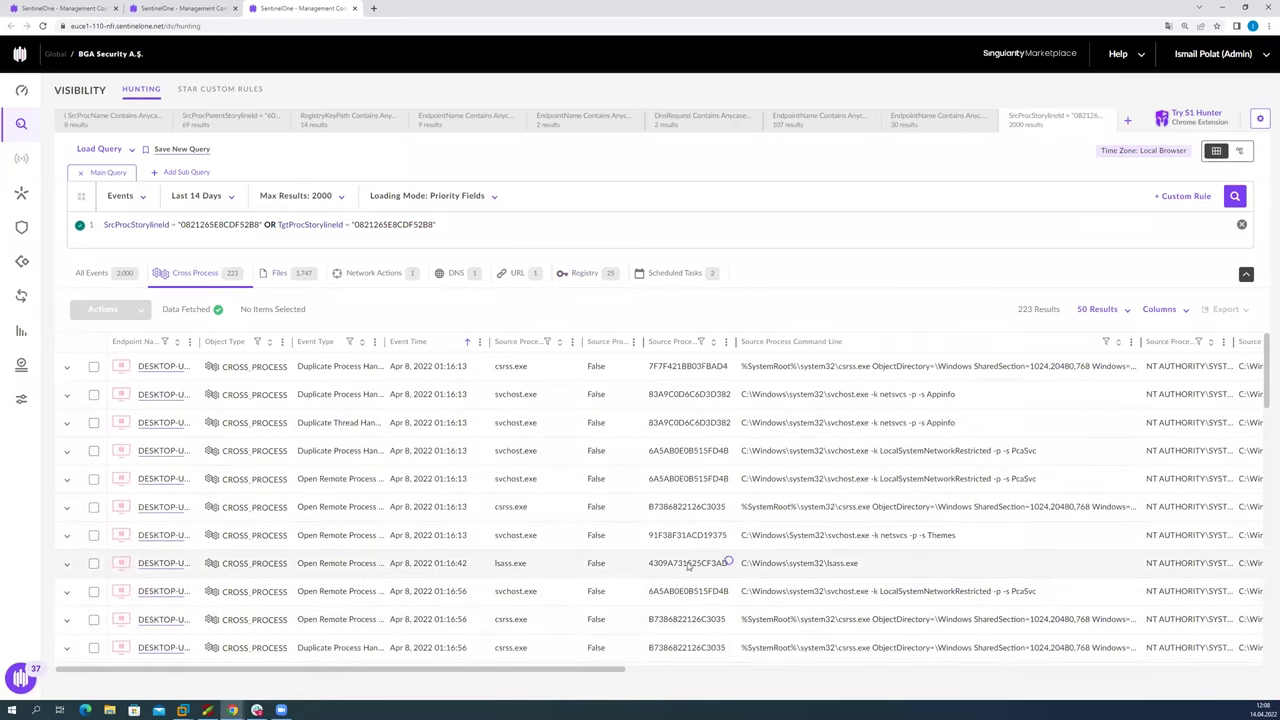
{"action": "left_click", "coordinate": [104, 280]}
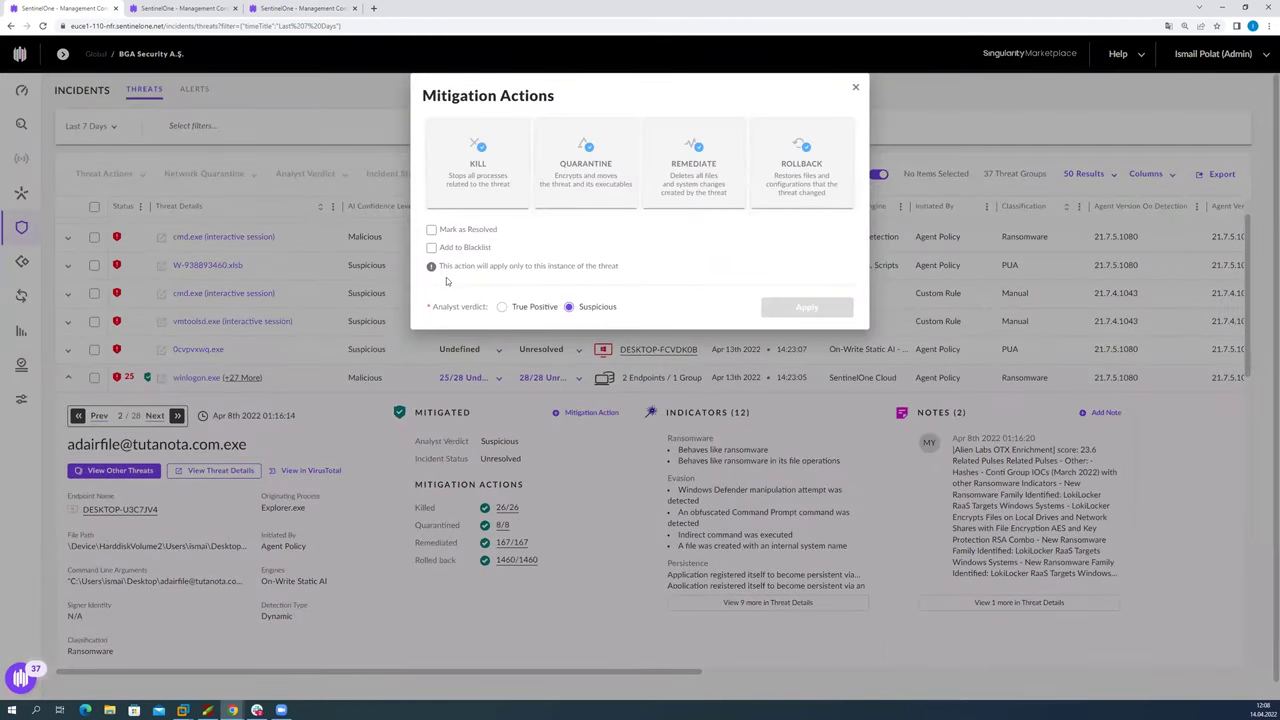
Step: Try the Add to Blacklist option and its scope choices in the threat's mitigation actions, and close without applying
{"action": "left_click", "coordinate": [451, 249]}
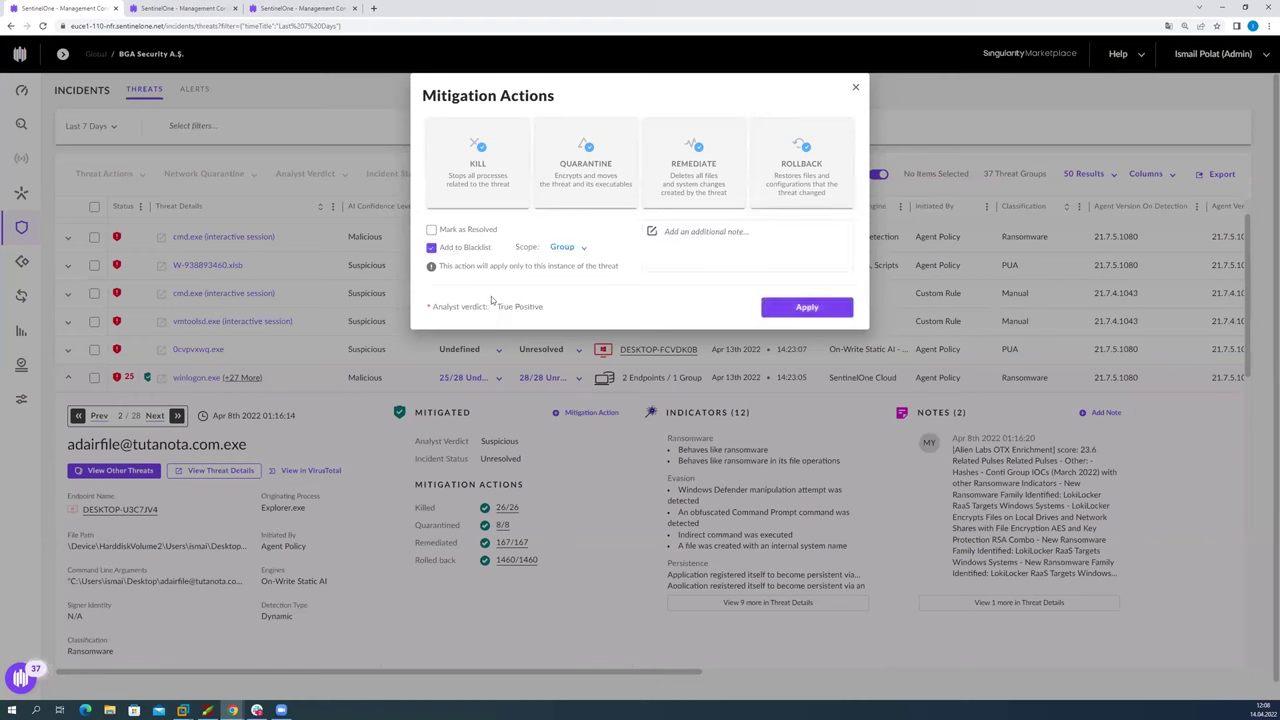
{"action": "left_click", "coordinate": [578, 250]}
{"action": "left_click", "coordinate": [568, 275]}
{"action": "left_click", "coordinate": [856, 90]}
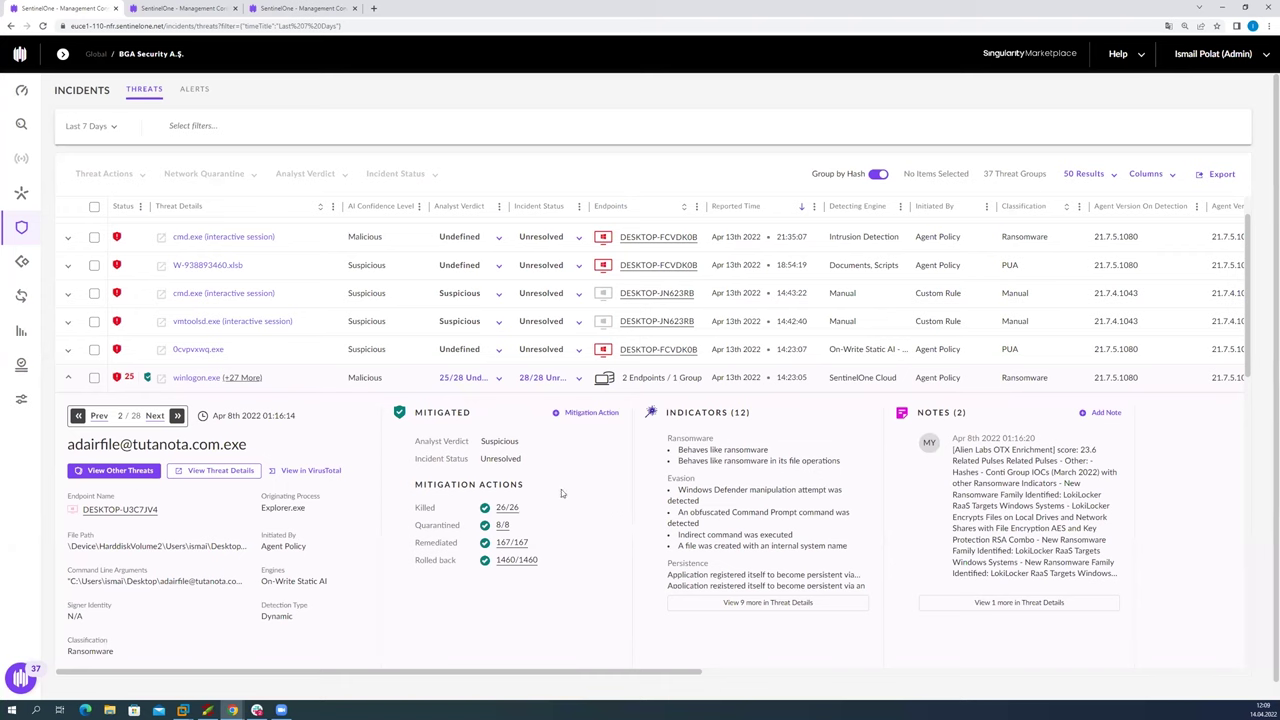
Step: Check the quarantined, remediated and rolled back details in the mitigation summary of the expanded threat
{"action": "left_click_drag", "start_coordinate": [522, 509], "coordinate": [493, 528]}
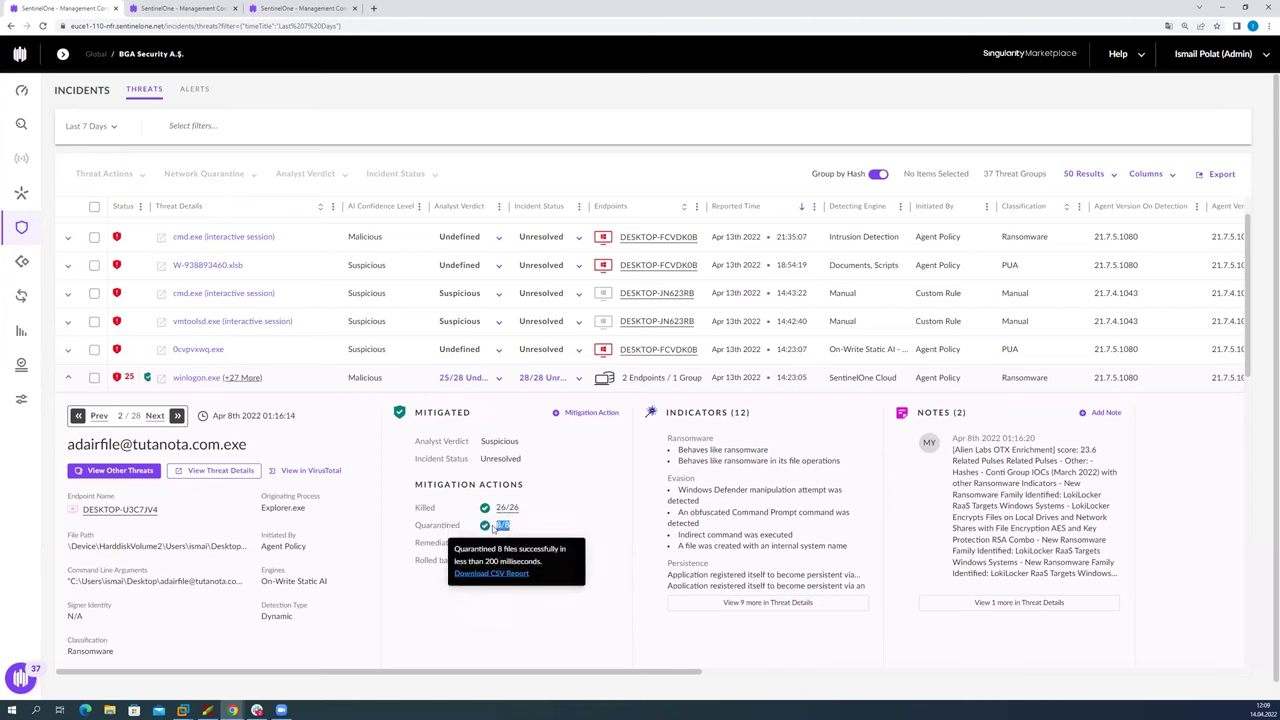
{"action": "left_click", "coordinate": [565, 451]}
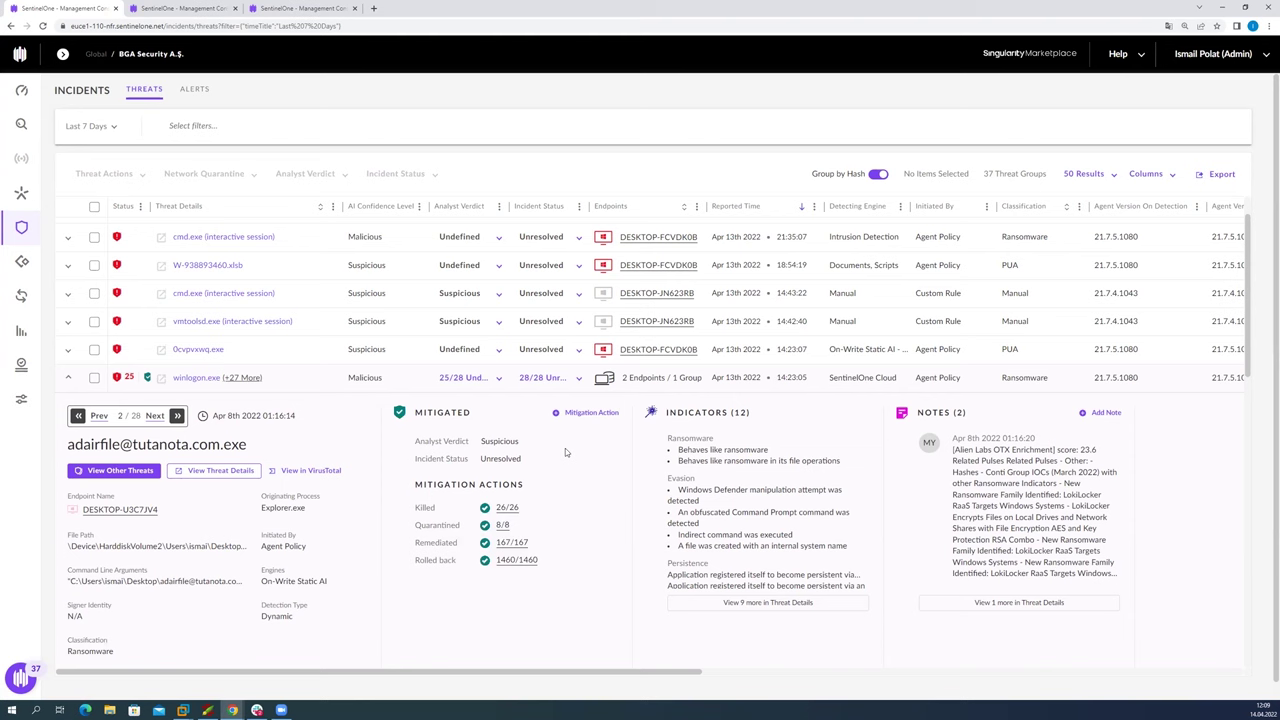
{"action": "left_click_drag", "start_coordinate": [527, 542], "coordinate": [494, 543]}
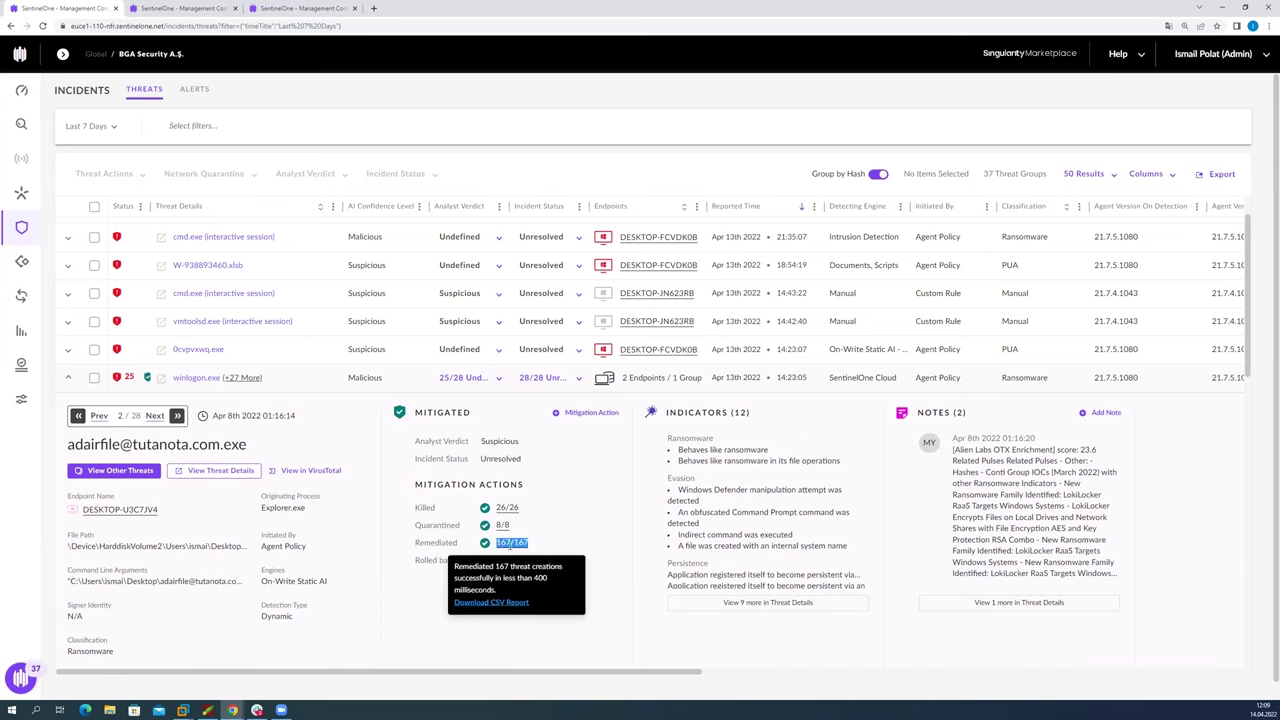
{"action": "left_click", "coordinate": [562, 484]}
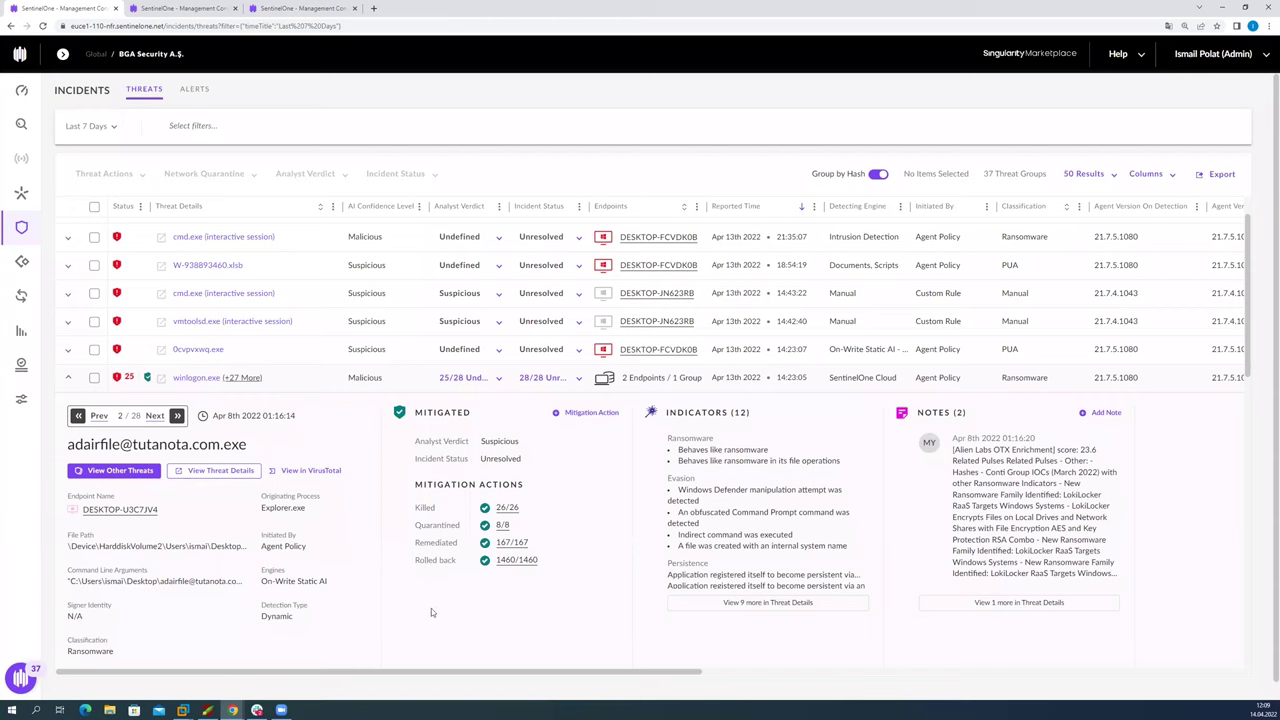
{"action": "mouse_move", "coordinate": [438, 560]}
Step: Reopen the threat's mitigation actions, try marking it for the blacklist, and discard the changes
{"action": "left_click", "coordinate": [588, 412]}
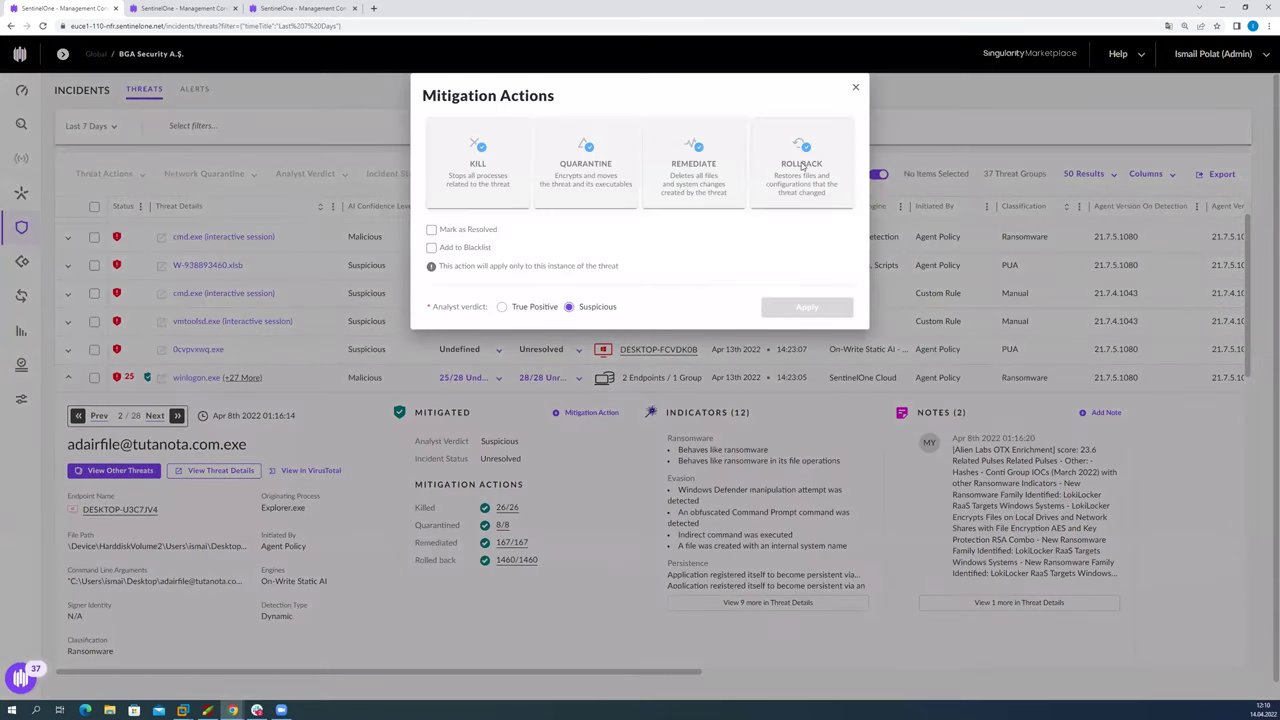
{"action": "left_click", "coordinate": [462, 250]}
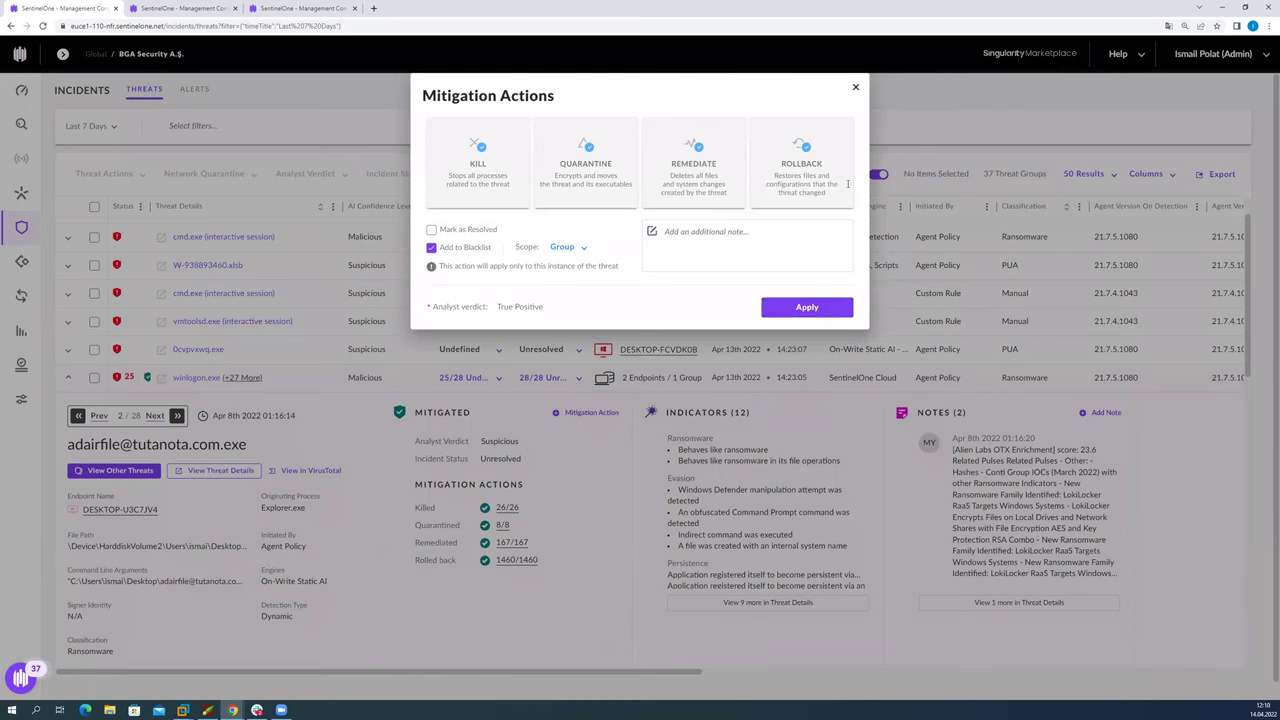
{"action": "left_click", "coordinate": [855, 88]}
{"action": "mouse_move", "coordinate": [516, 561]}
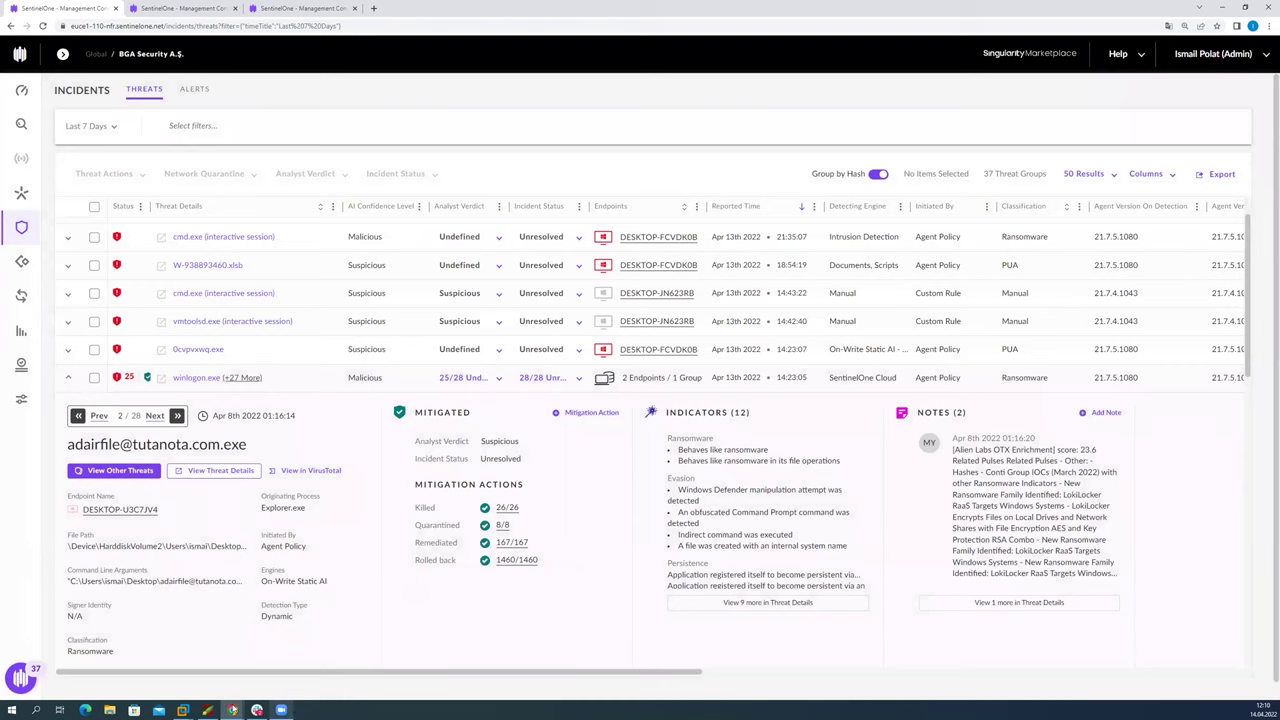
Step: Switch to the TH-Webinar virtual machine in VMware Workstation and look over its desktop
{"action": "mouse_move", "coordinate": [184, 709]}
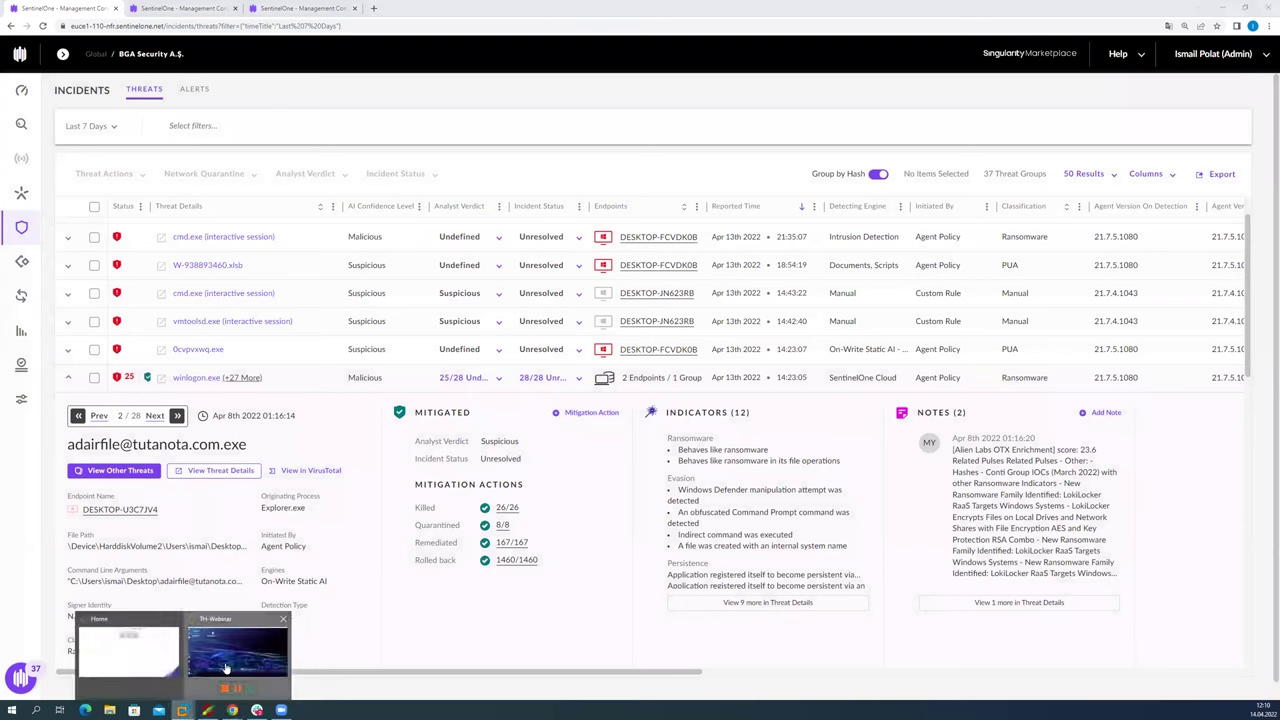
{"action": "left_click", "coordinate": [227, 668]}
{"action": "left_click_drag", "start_coordinate": [306, 127], "coordinate": [601, 465]}
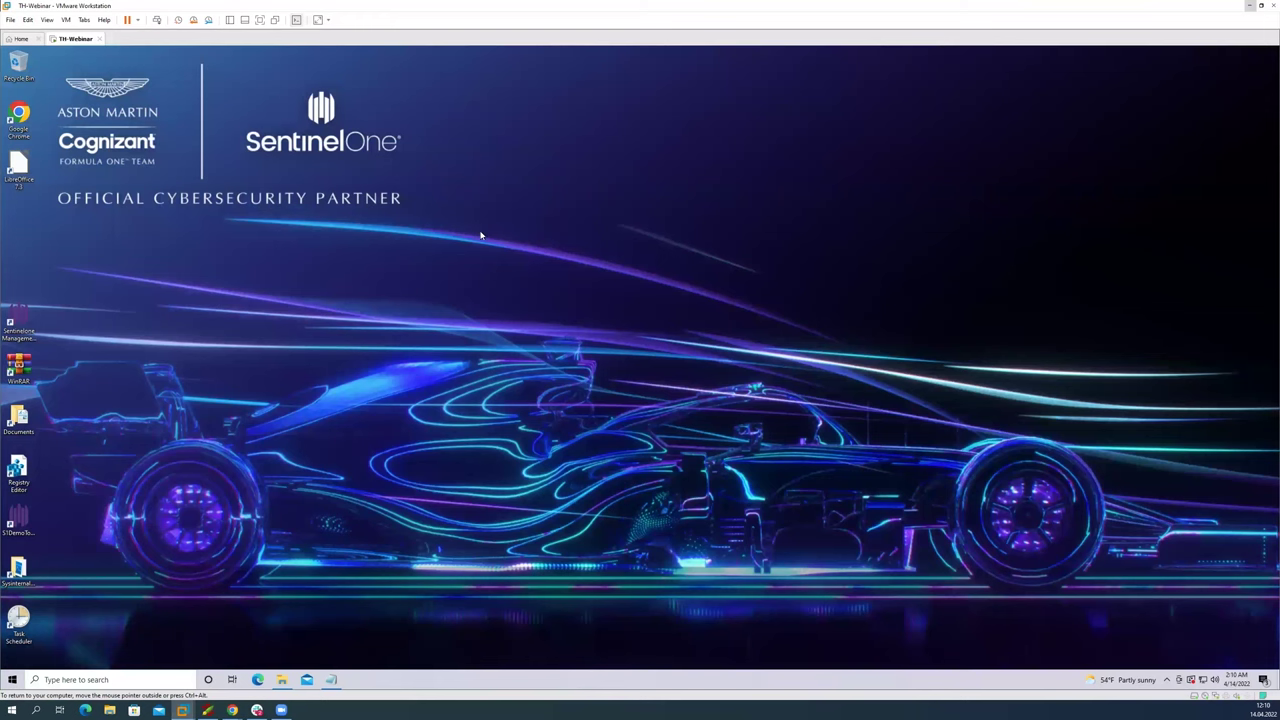
{"action": "right_click", "coordinate": [356, 245]}
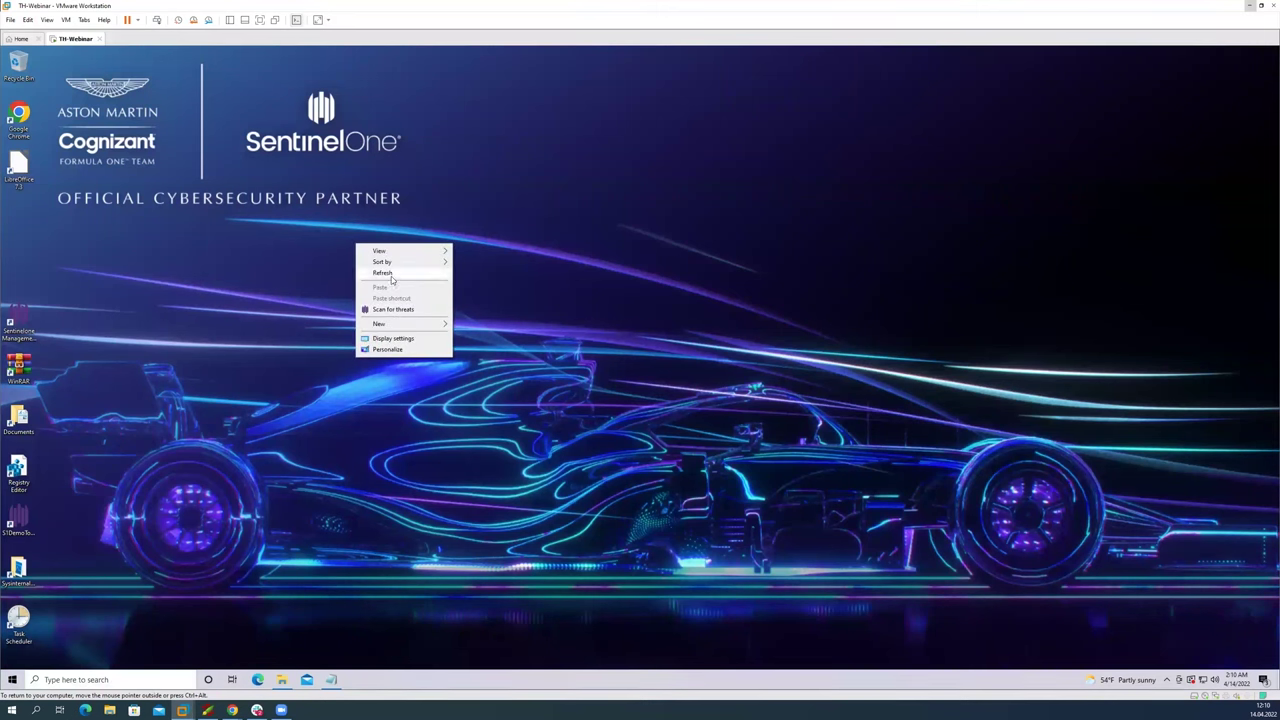
{"action": "left_click", "coordinate": [273, 259]}
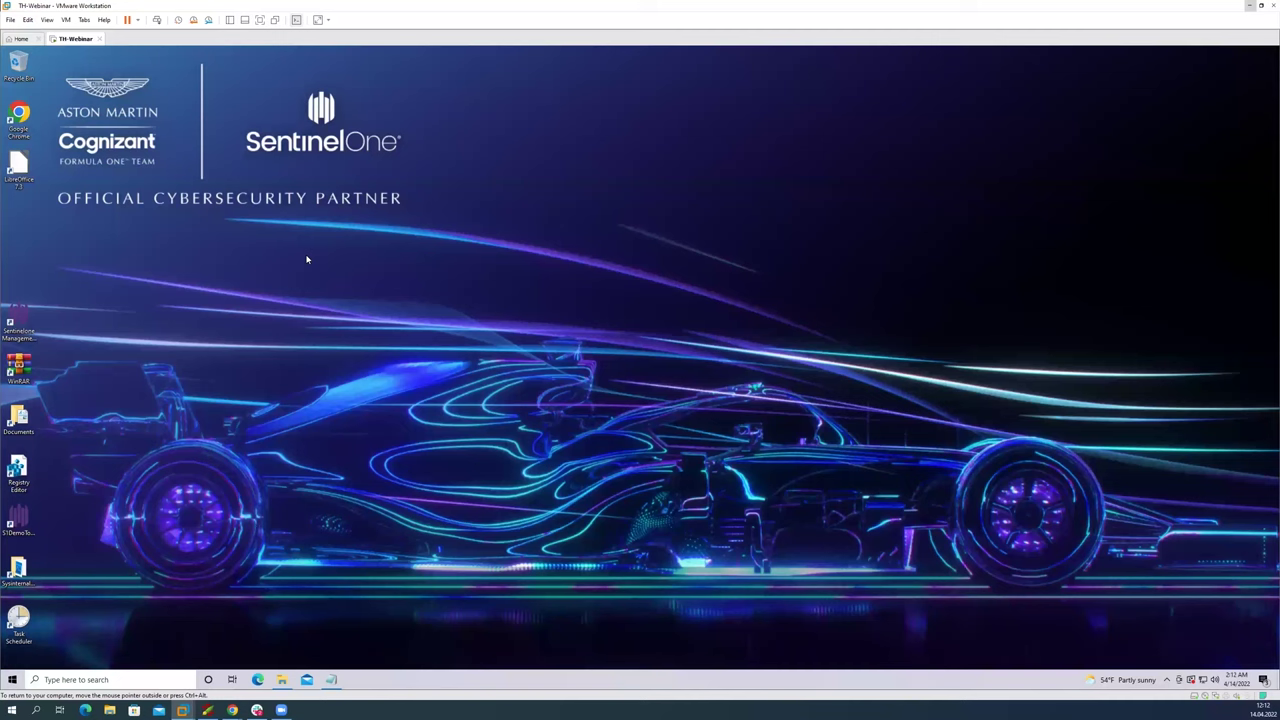
{"action": "key", "text": "ctrl+alt"}
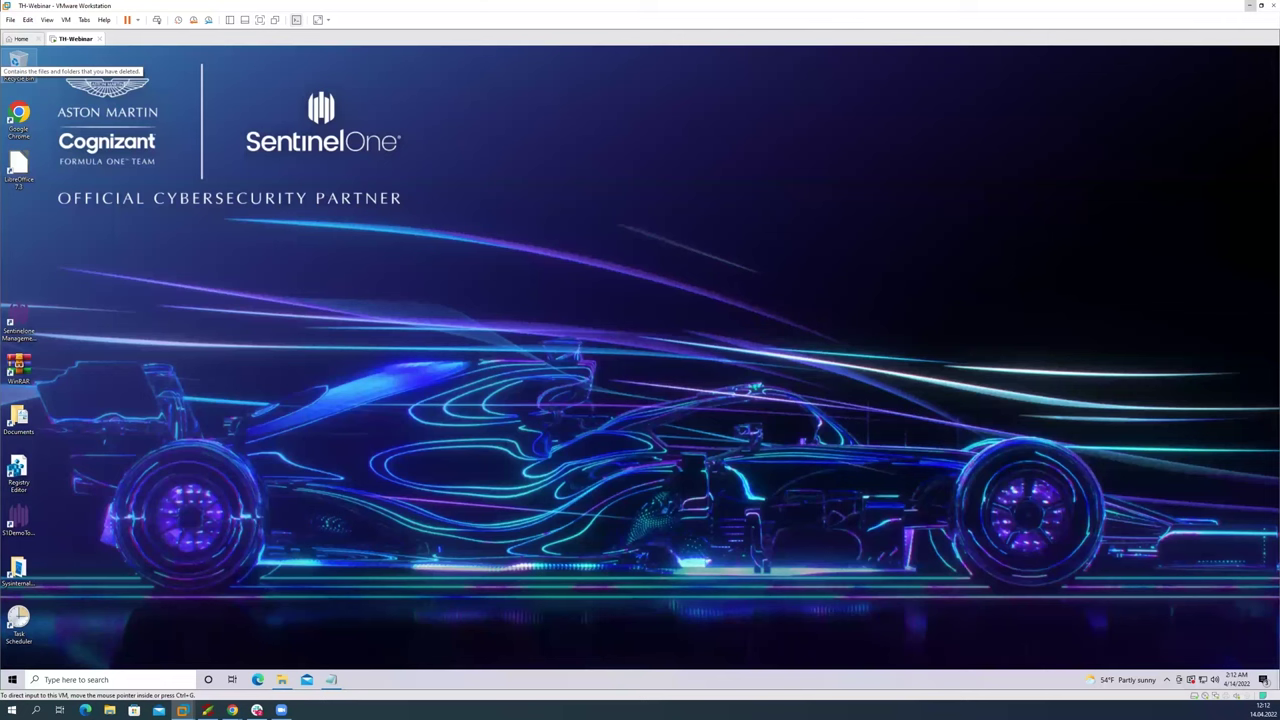
{"action": "left_click", "coordinate": [16, 62]}
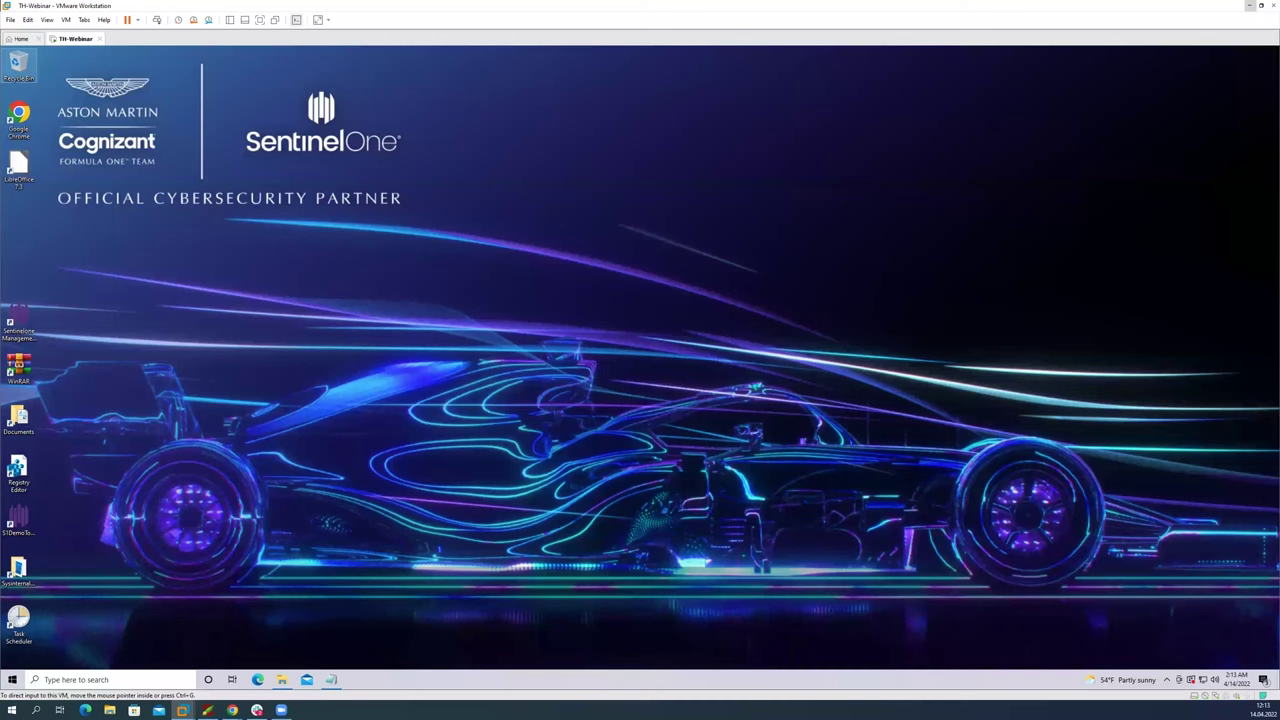
{"action": "left_click", "coordinate": [347, 299]}
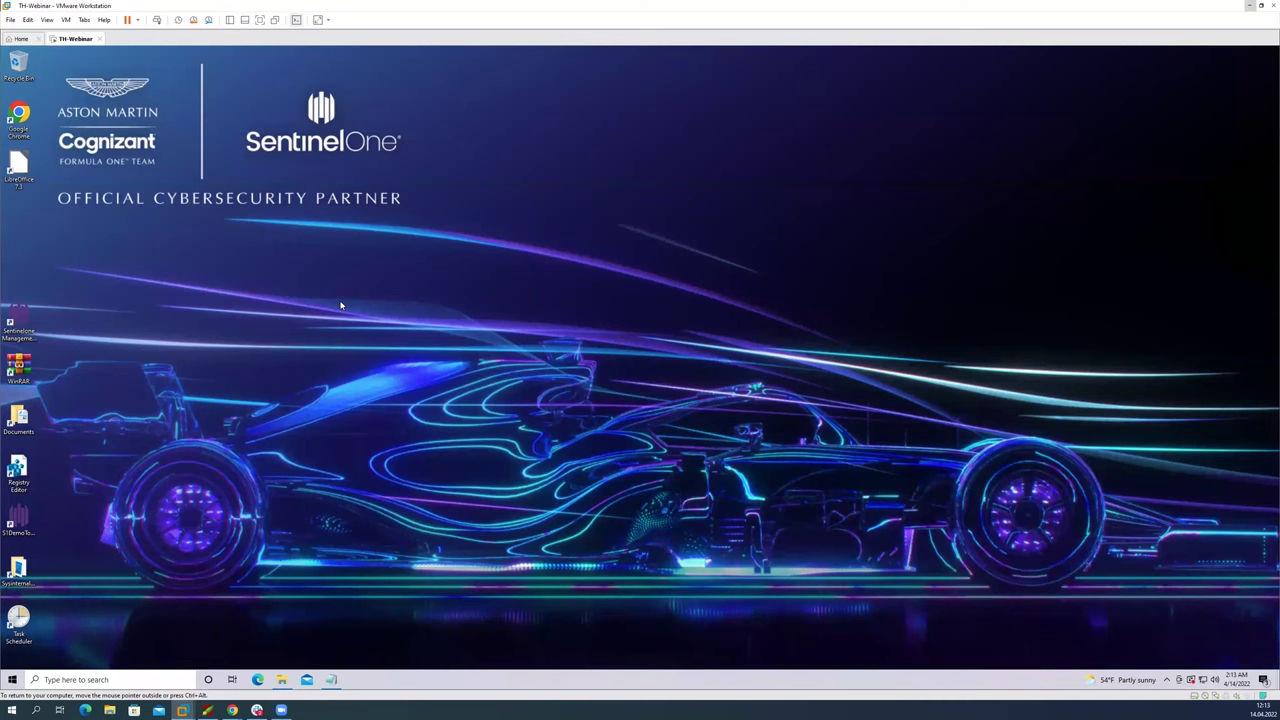
{"action": "key", "text": "ctrl+alt"}
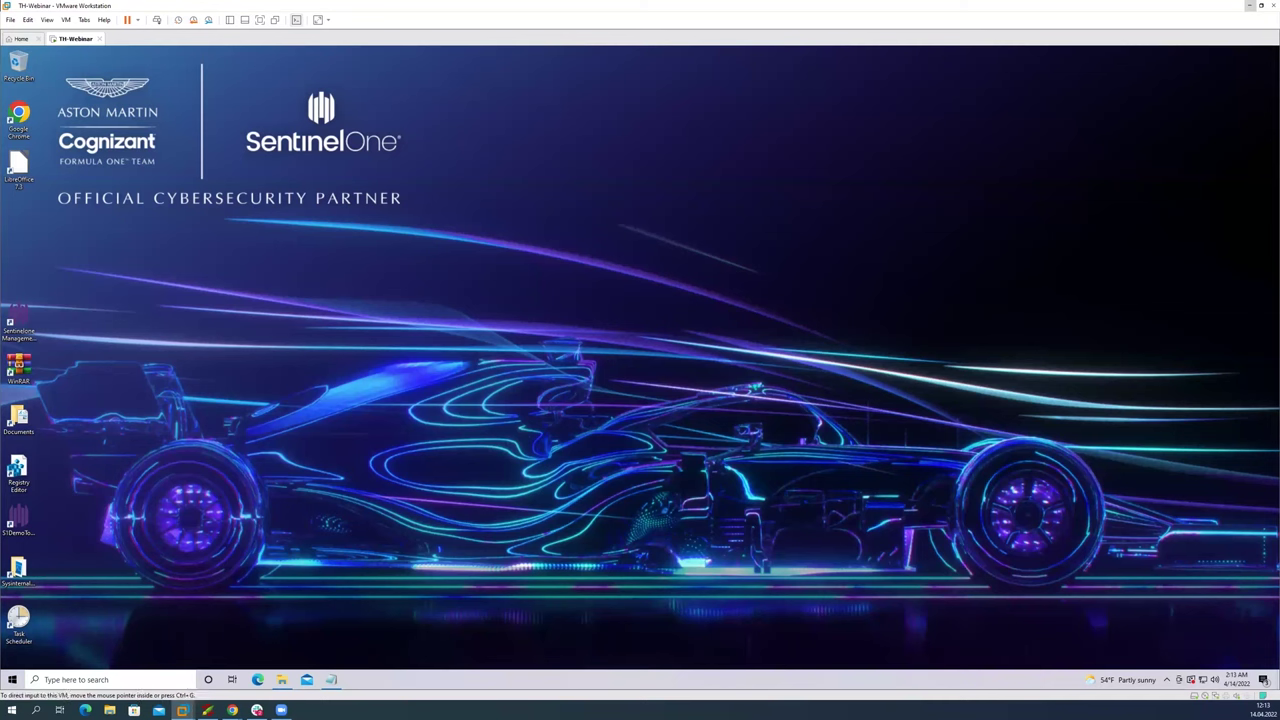